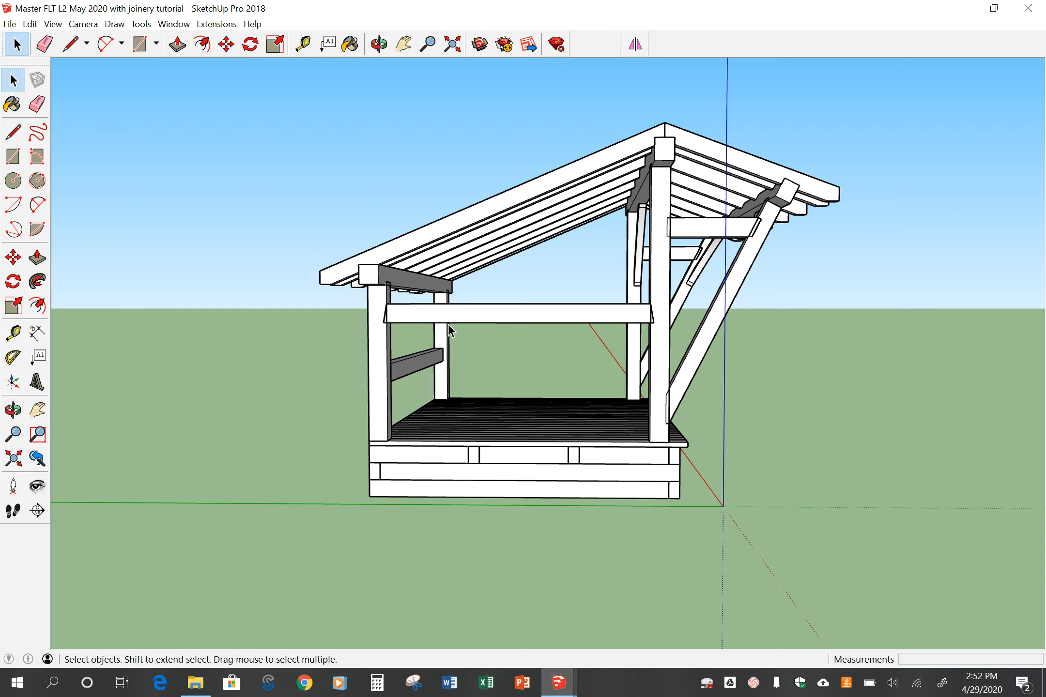
- Place a vertical guide 2' in from the post's inner edge and a horizontal guide 2' below the side beam's lower edge
left_click(13, 333)
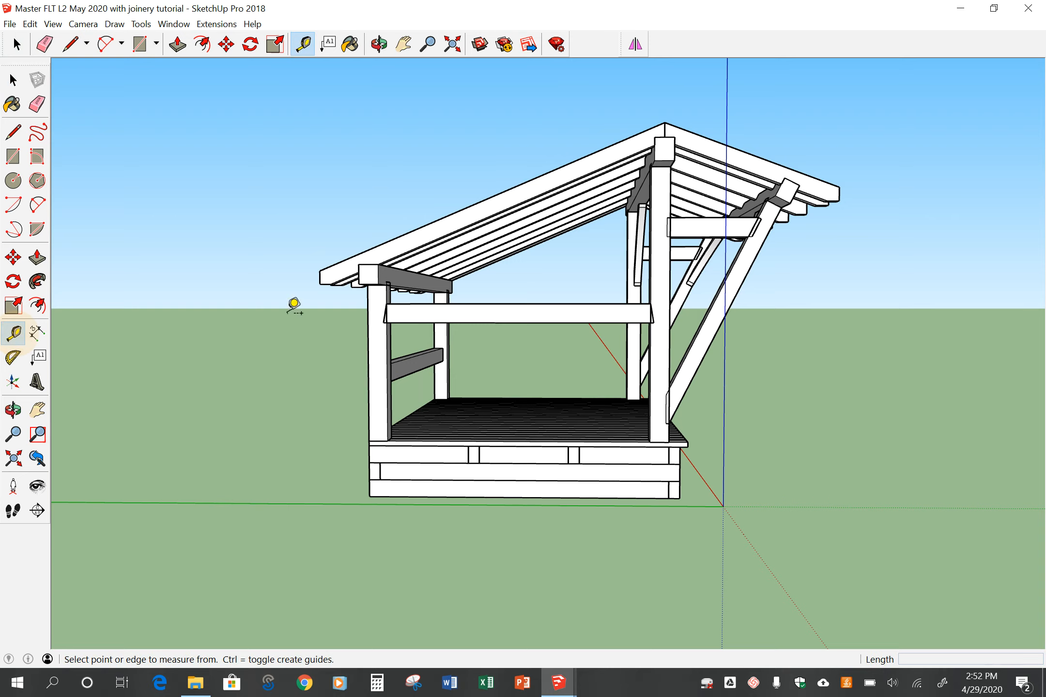
scroll(657, 335, "up", 5)
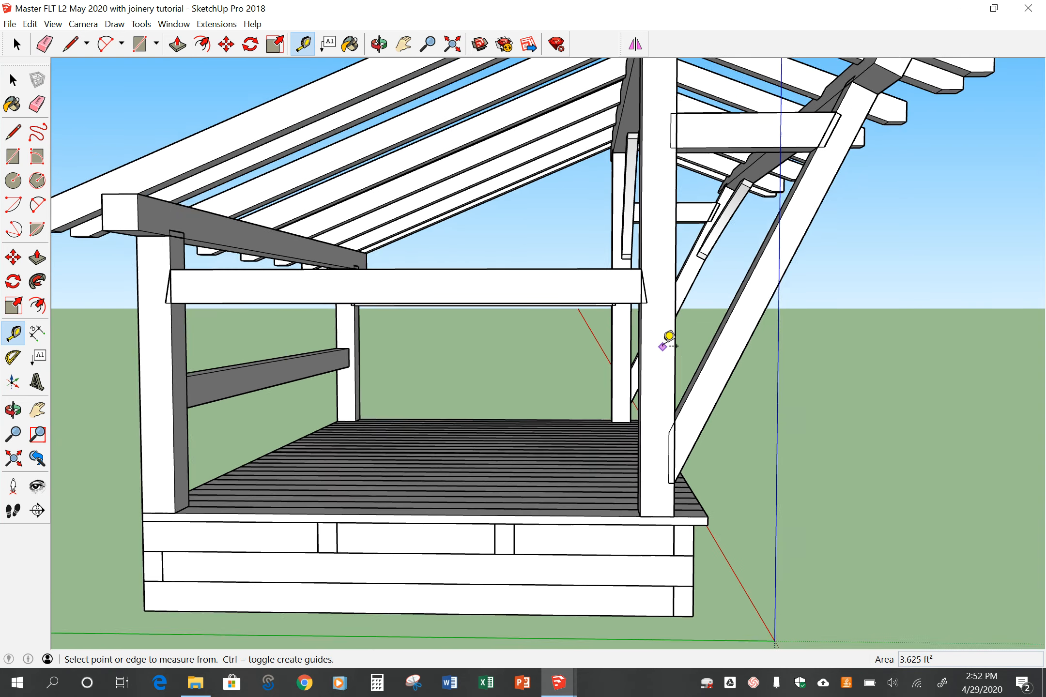
left_click(636, 344)
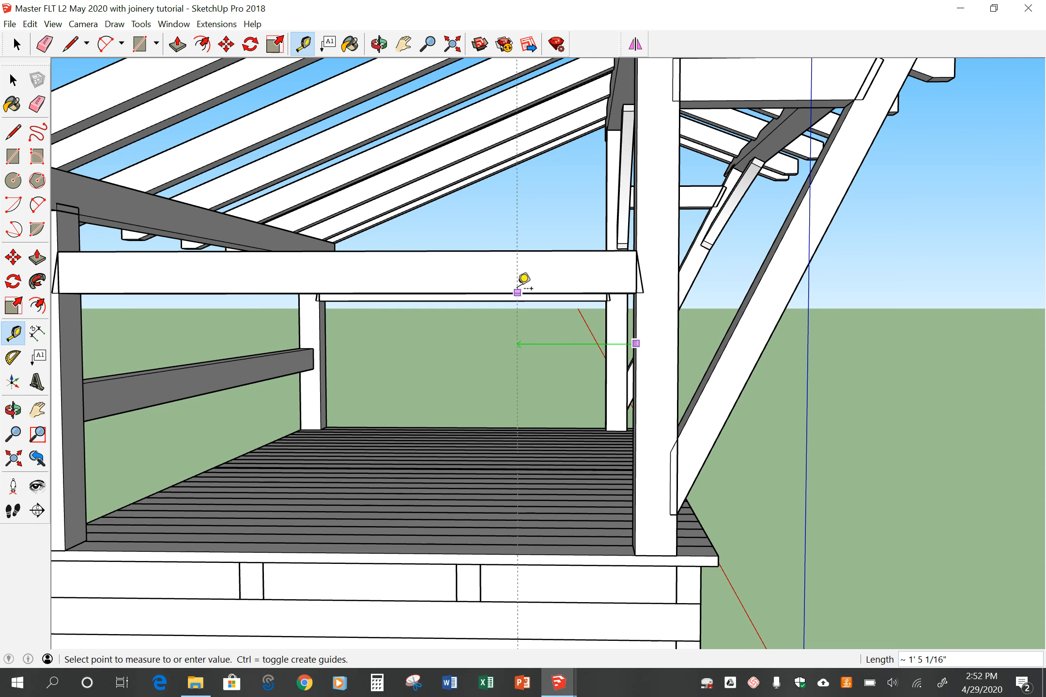
type("2")
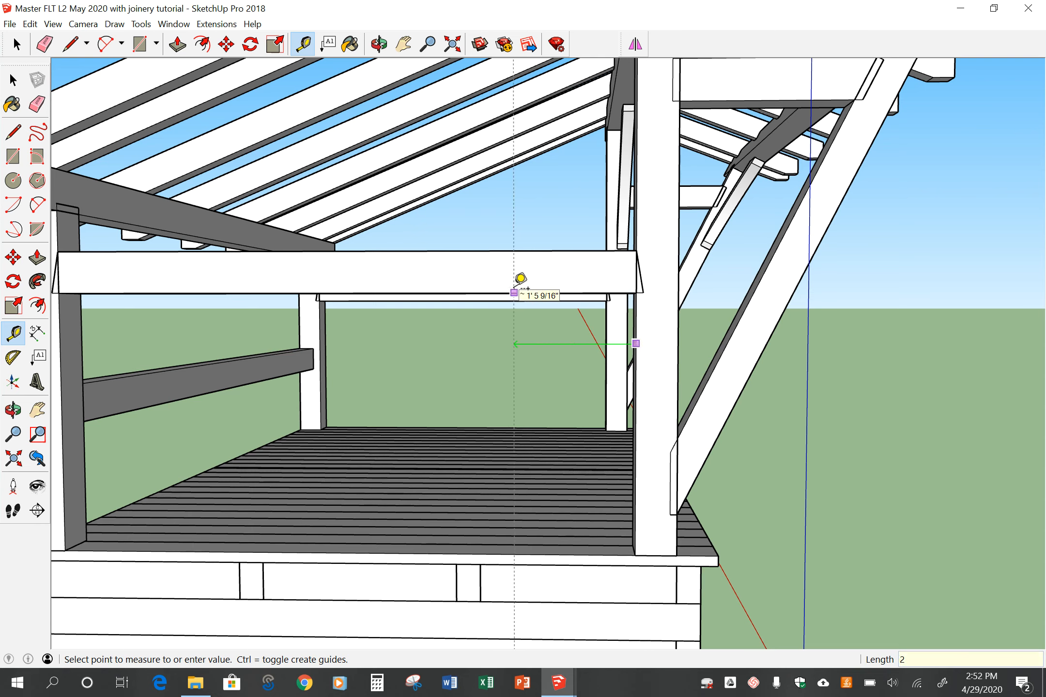
type("'")
key("Return")
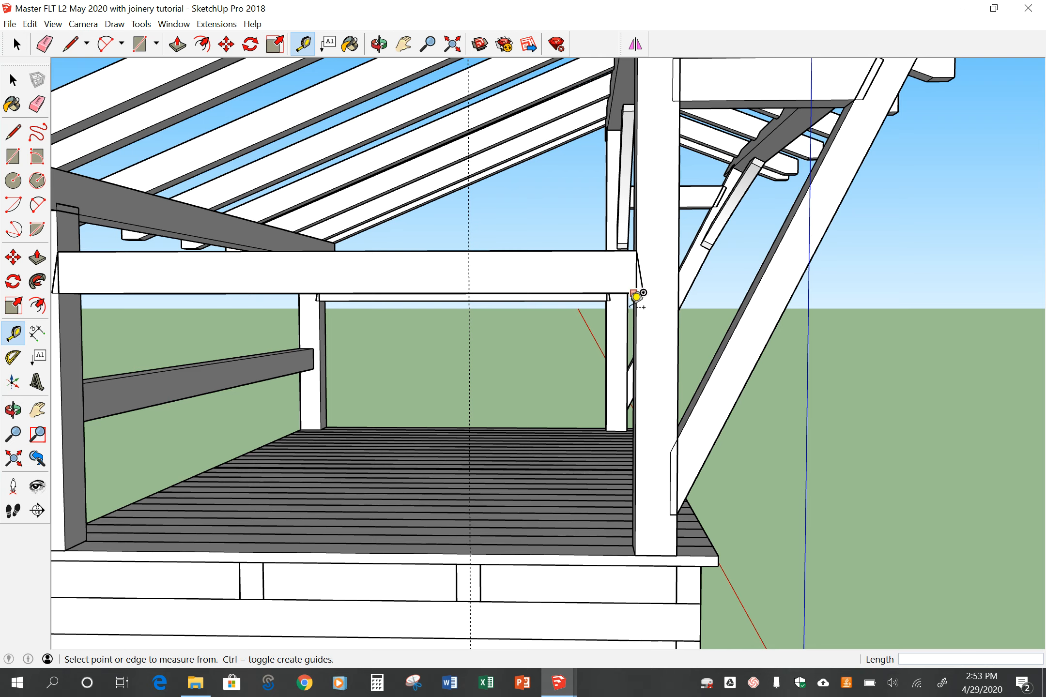
left_click(572, 292)
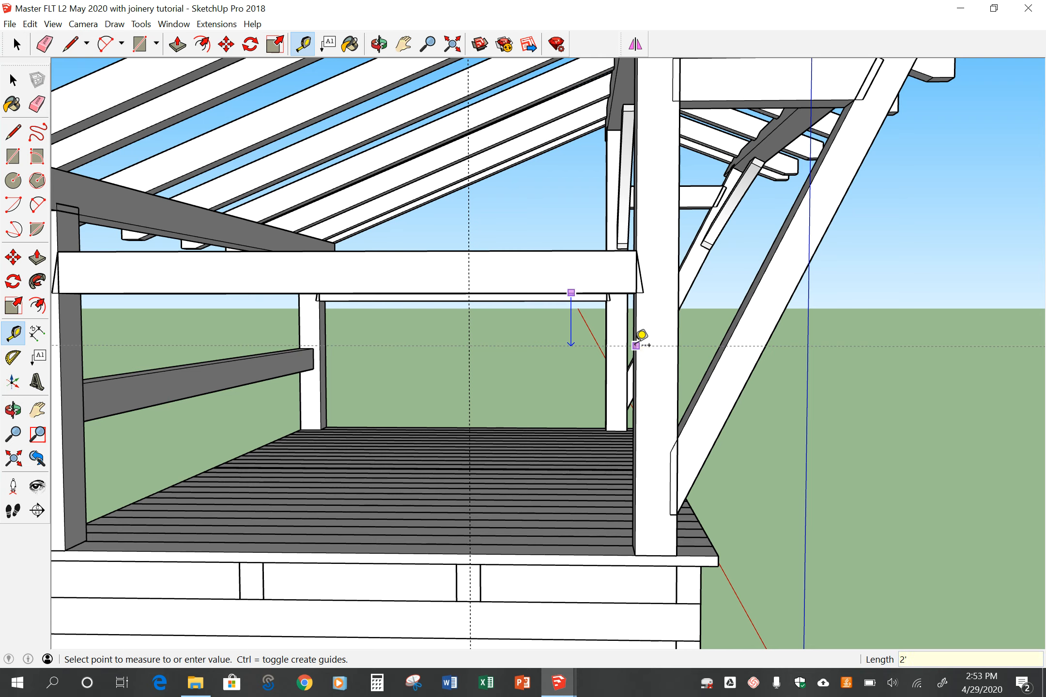
left_click(636, 345)
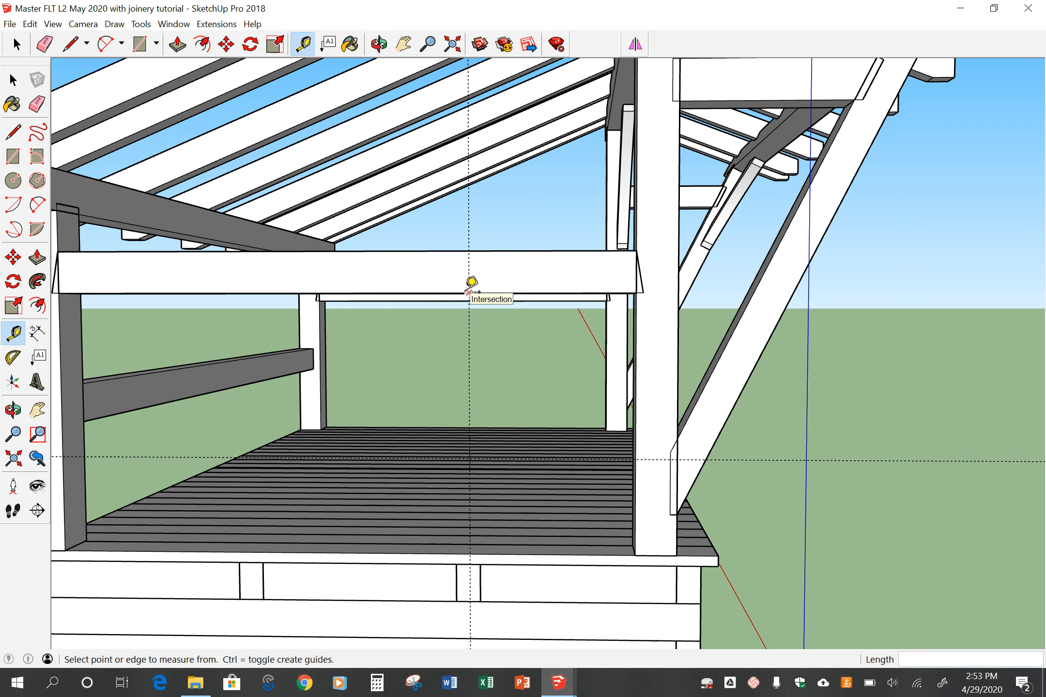
- Add a diagonal guide through the beam and post guide intersections, plus a parallel guide offset toward the beam-post corner
left_click(469, 292)
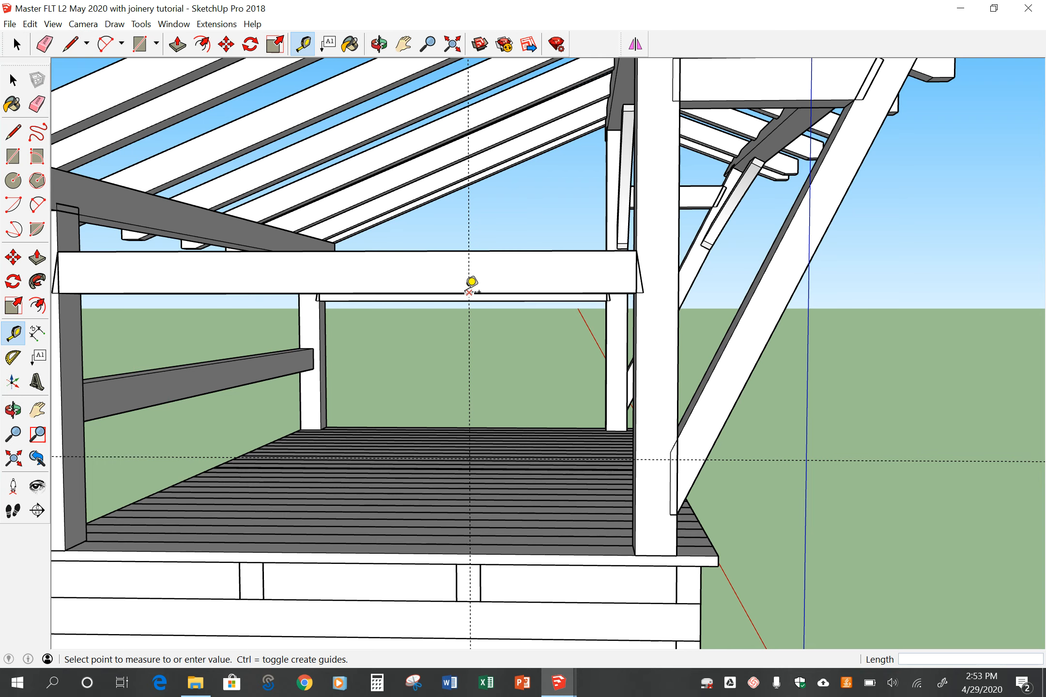
left_click(638, 457)
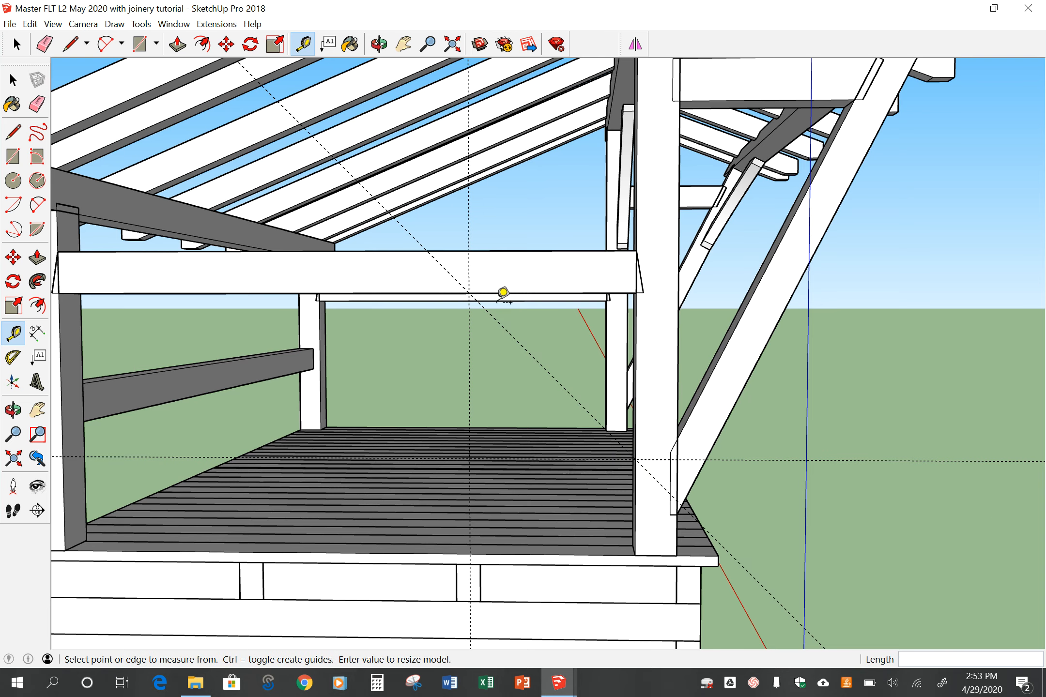
left_click(547, 370)
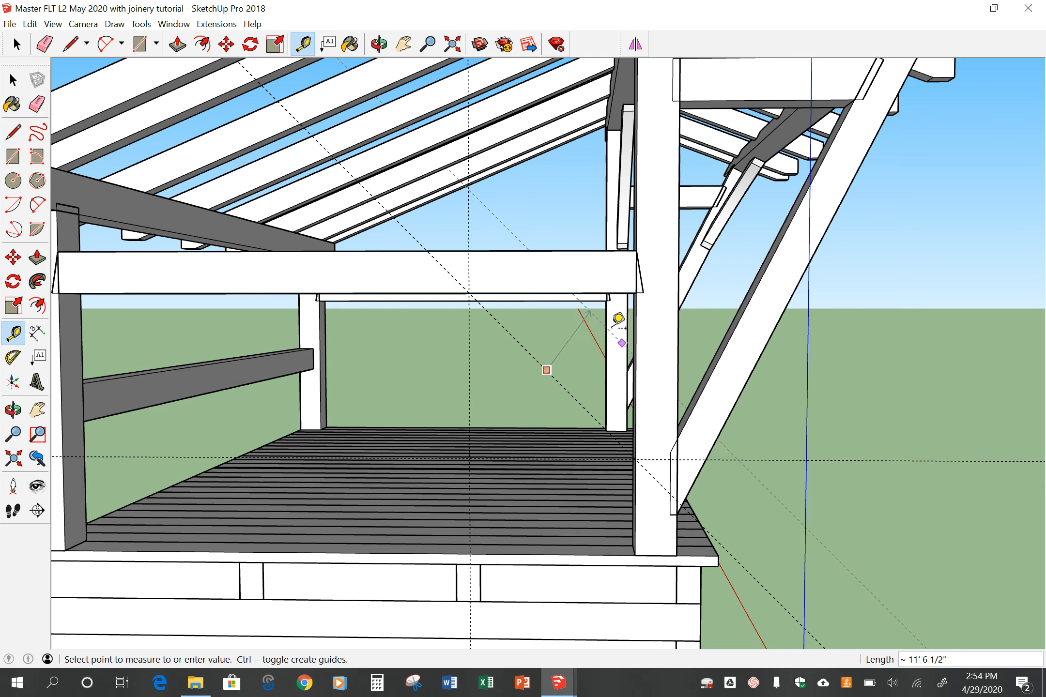
left_click(564, 270)
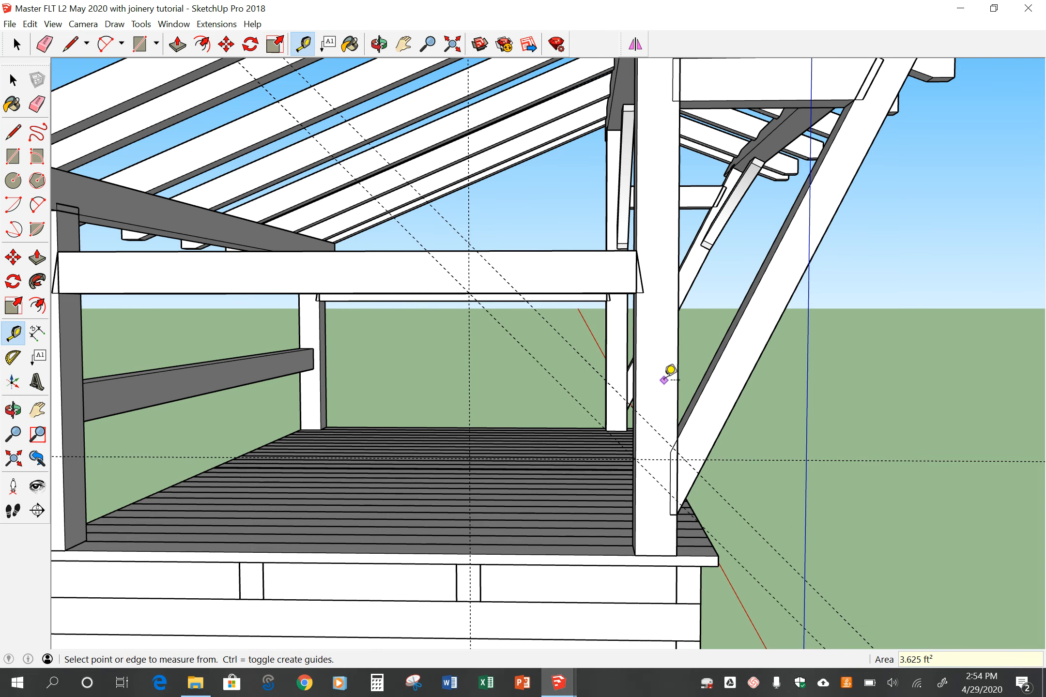
- Draw the closed outline of the diagonal brace along the two diagonal guides, between the beam's lower edge and the post's inner edge
middle_click_drag(670, 371, 672, 303)
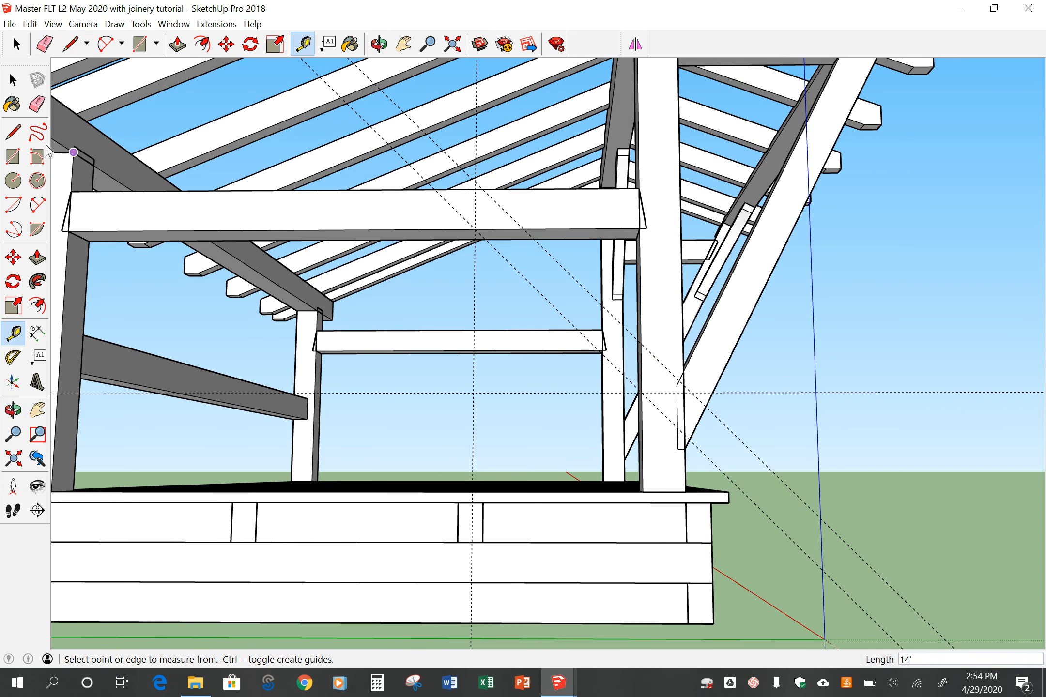
left_click(14, 135)
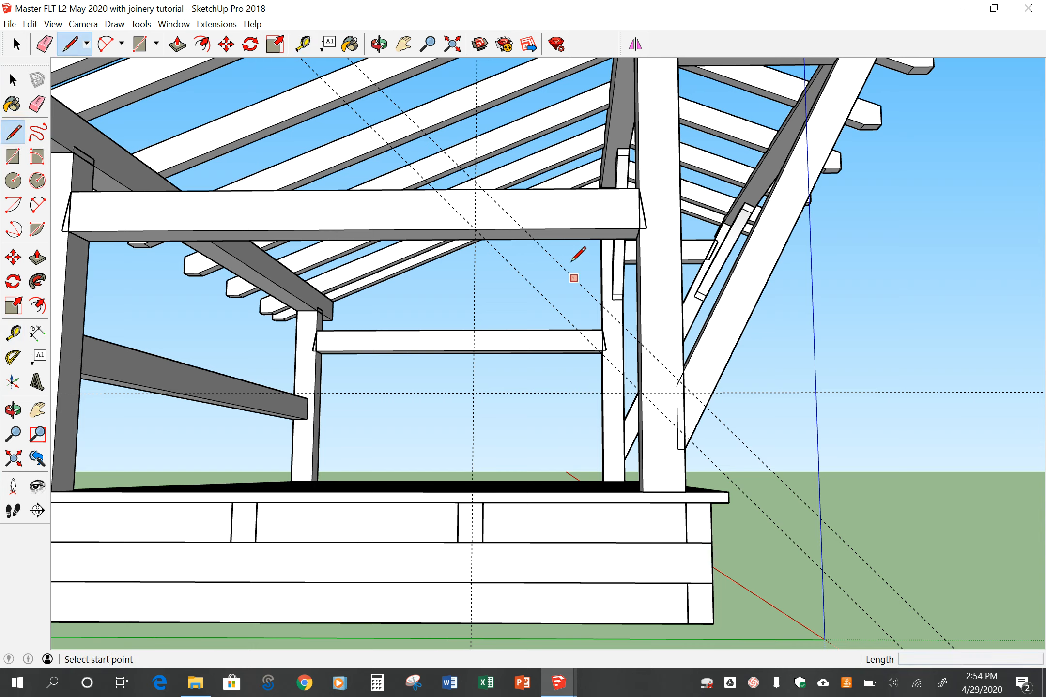
left_click(523, 229)
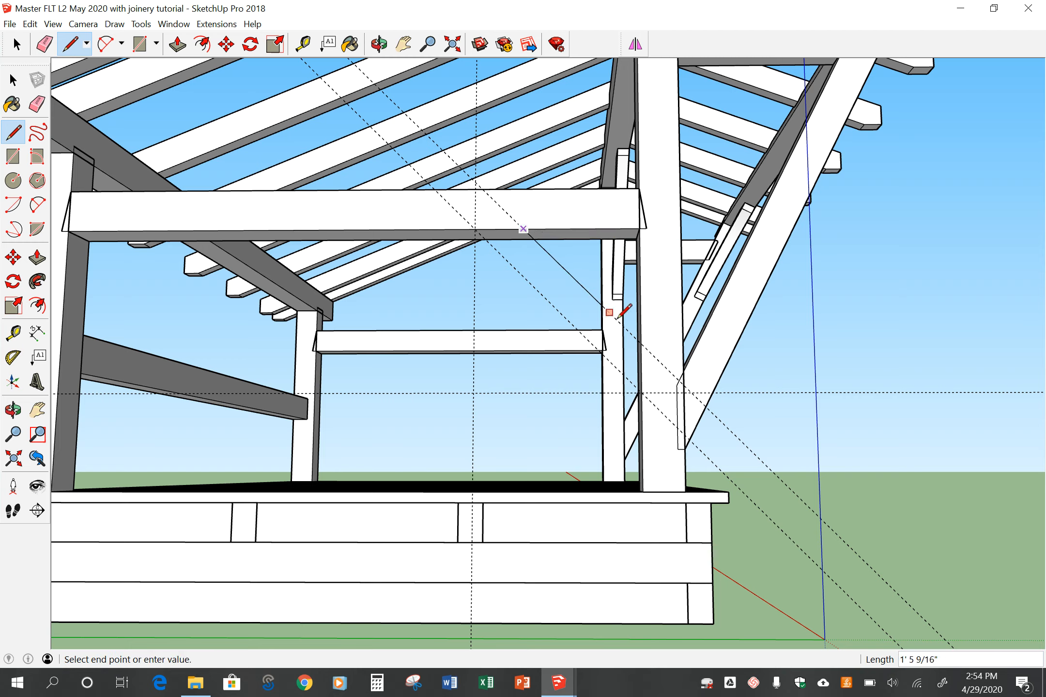
left_click(640, 343)
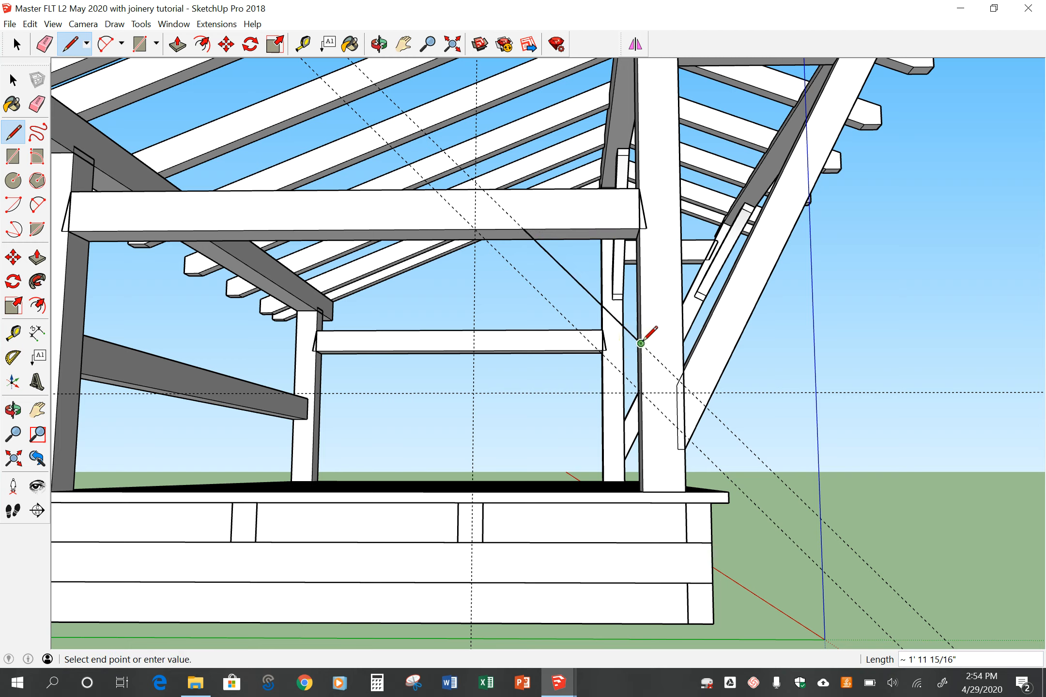
left_click(640, 393)
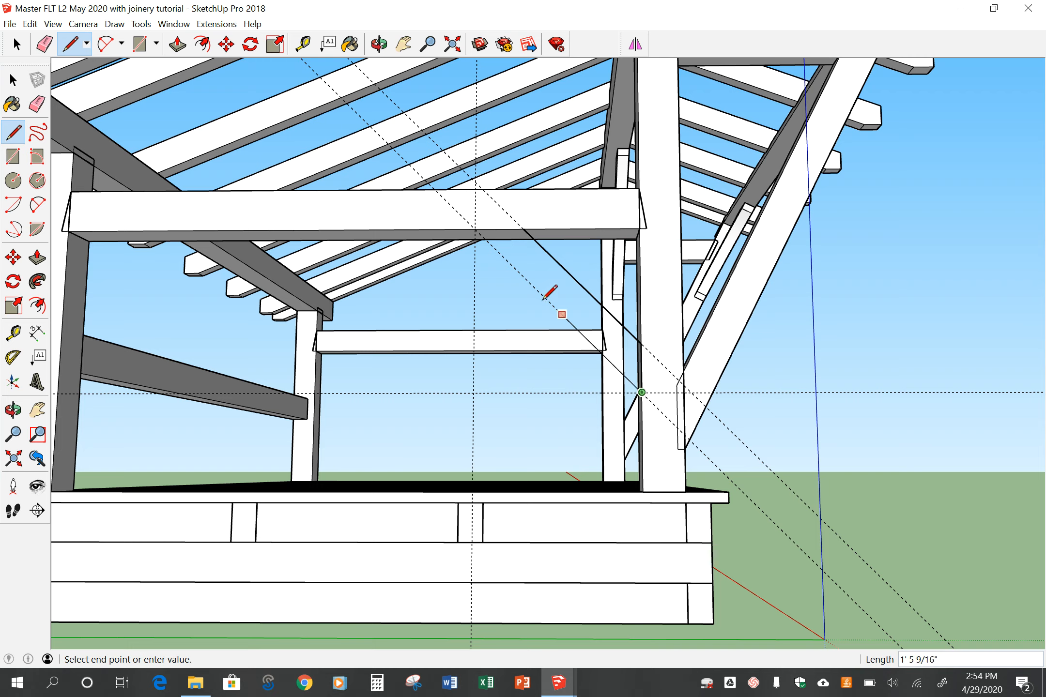
left_click(475, 230)
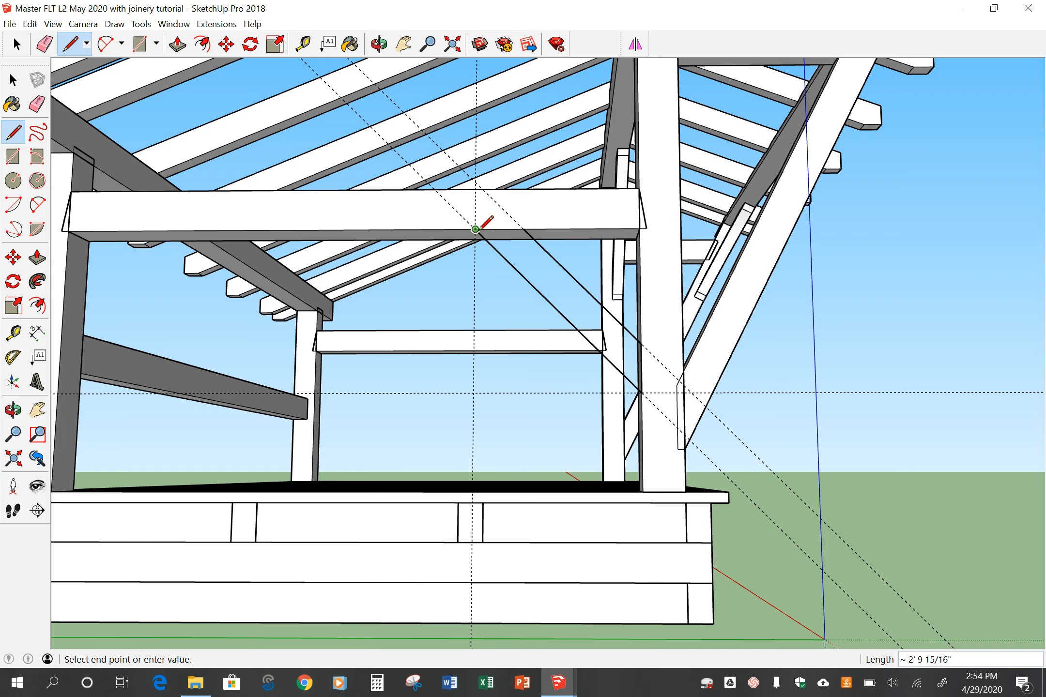
left_click(523, 229)
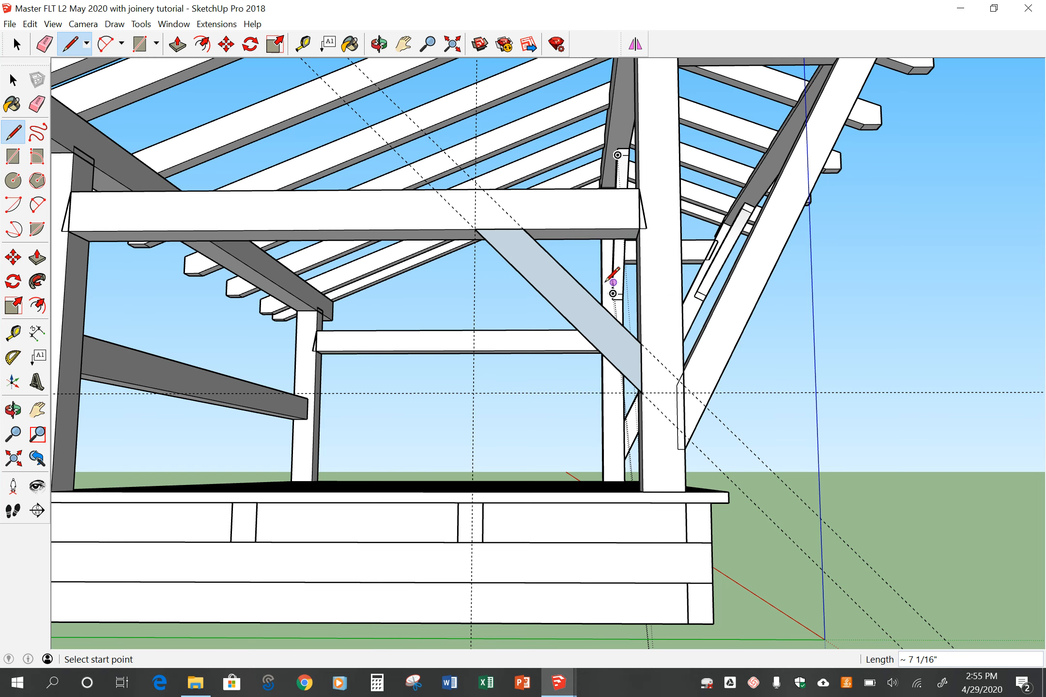
- Push/Pull the brace's inside face toward the deck interior to turn the flat outline into a solid timber
middle_click_drag(590, 275, 585, 274)
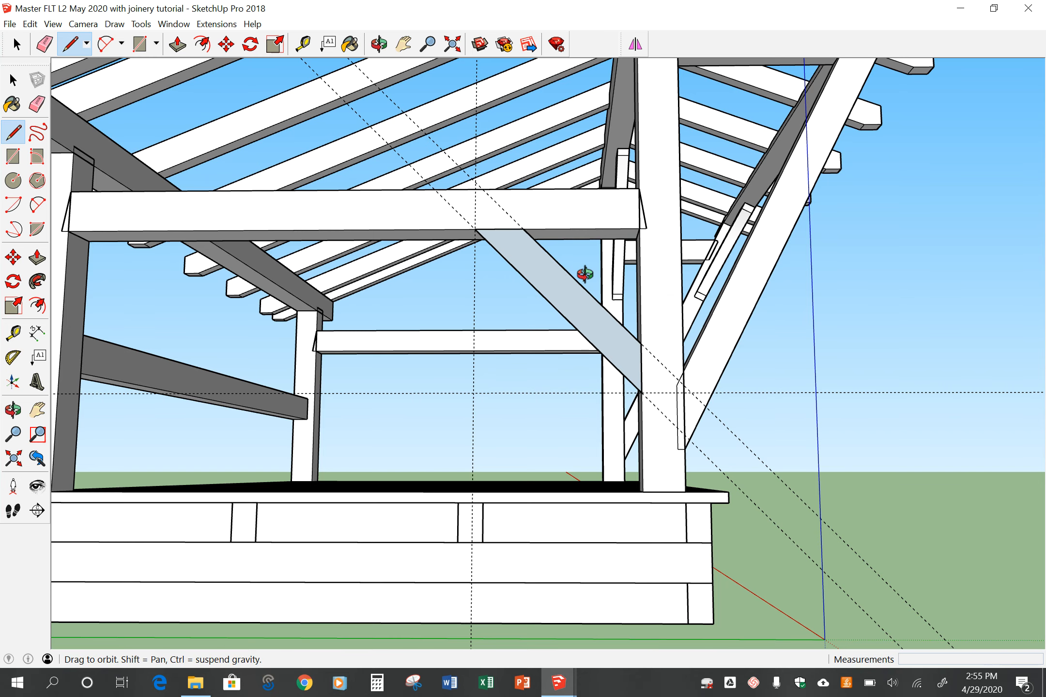
key("o")
left_click_drag(585, 274, 582, 275)
mouse_move(582, 275)
middle_mouse_down()
mouse_move(187, 346)
mouse_move(998, 385)
mouse_move(915, 398)
middle_mouse_up()
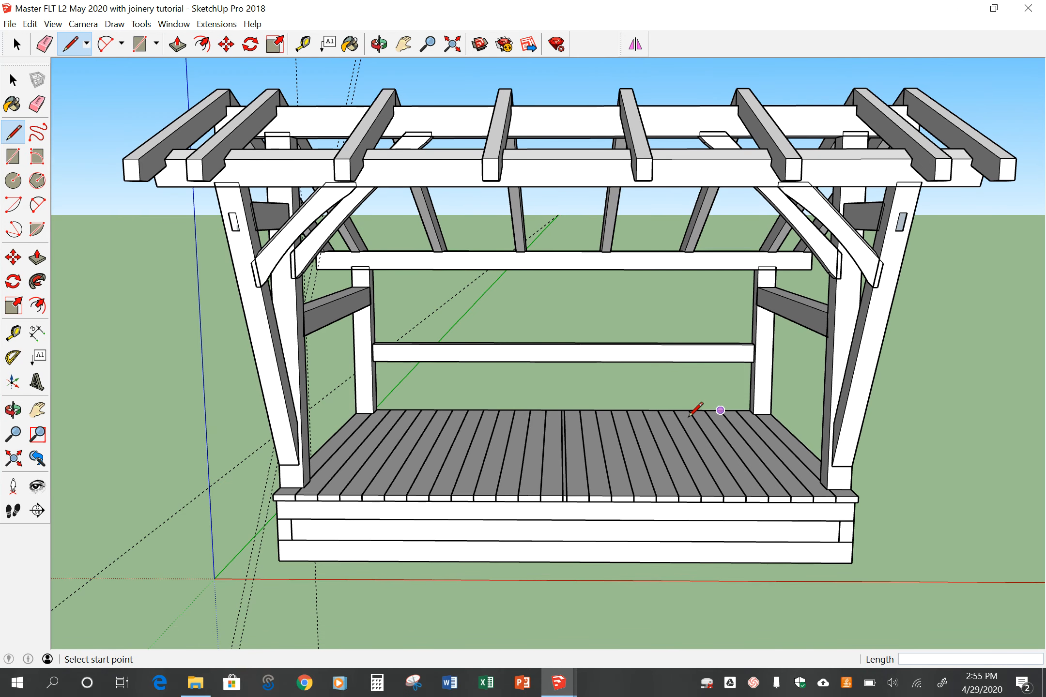
mouse_move(687, 416)
middle_mouse_down()
mouse_move(516, 427)
mouse_move(351, 345)
middle_mouse_up()
scroll(351, 346, "up", 5)
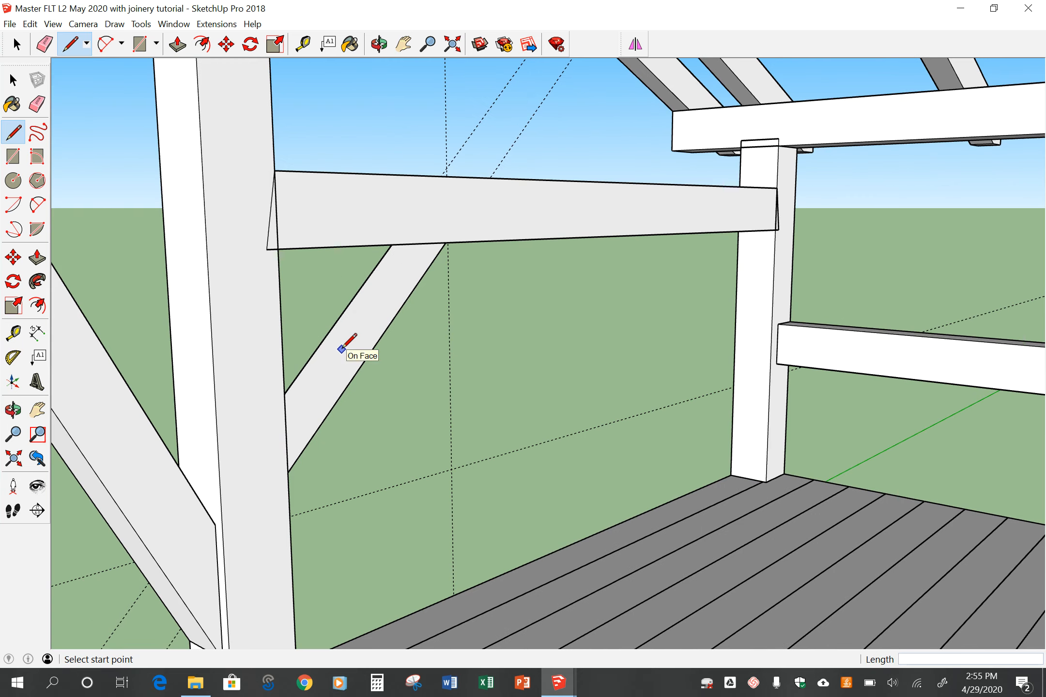
left_click(34, 264)
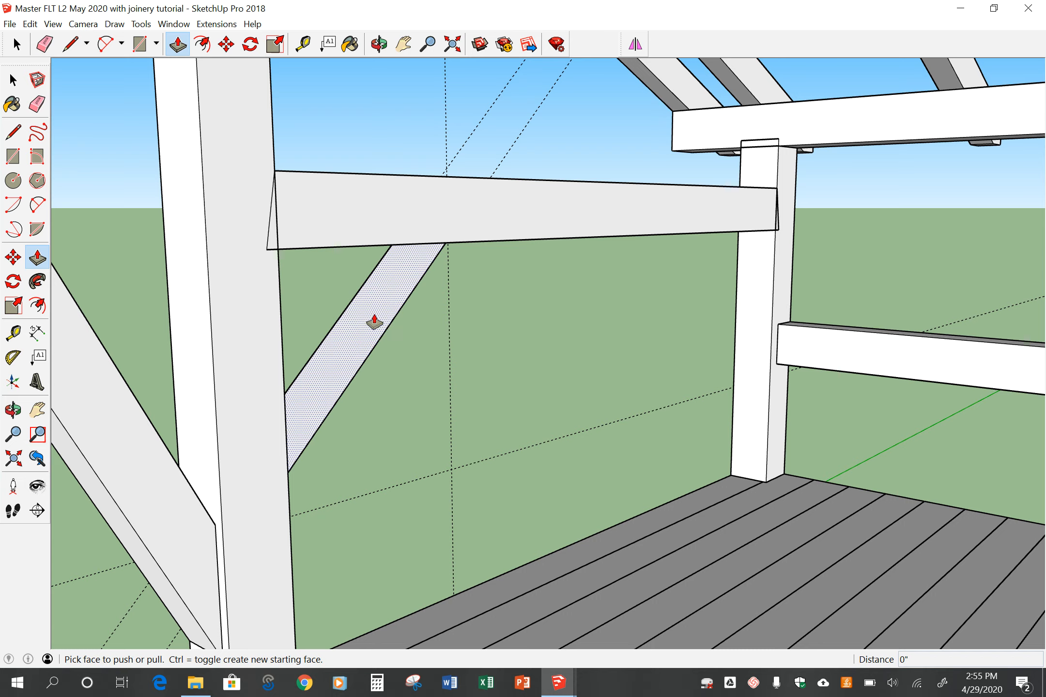
left_click_drag(374, 322, 400, 328)
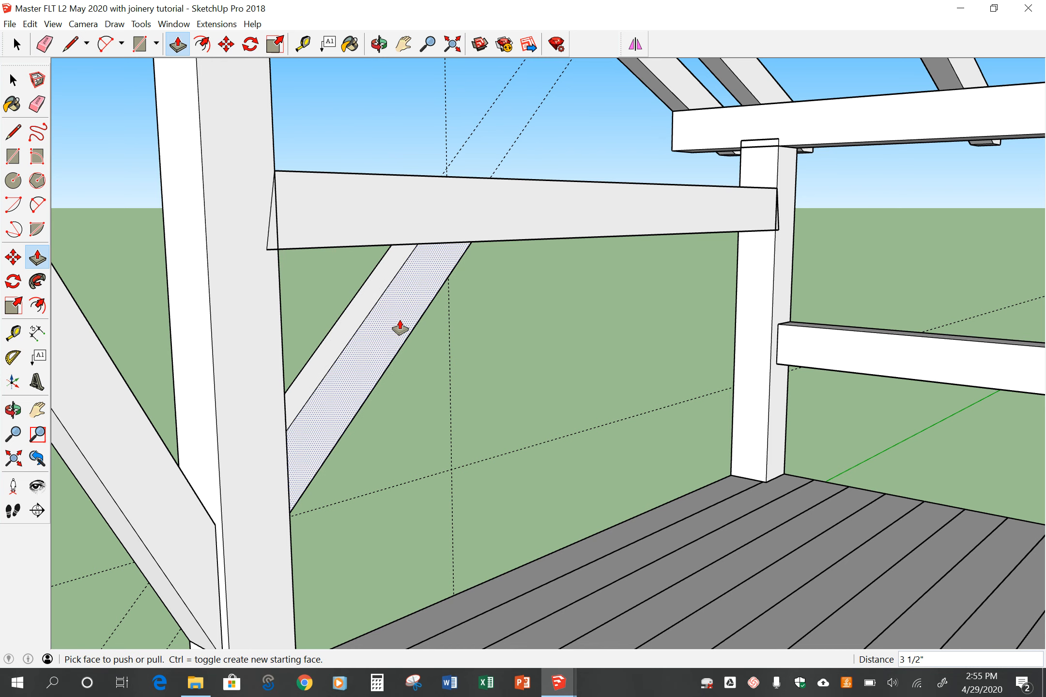
left_click(400, 328)
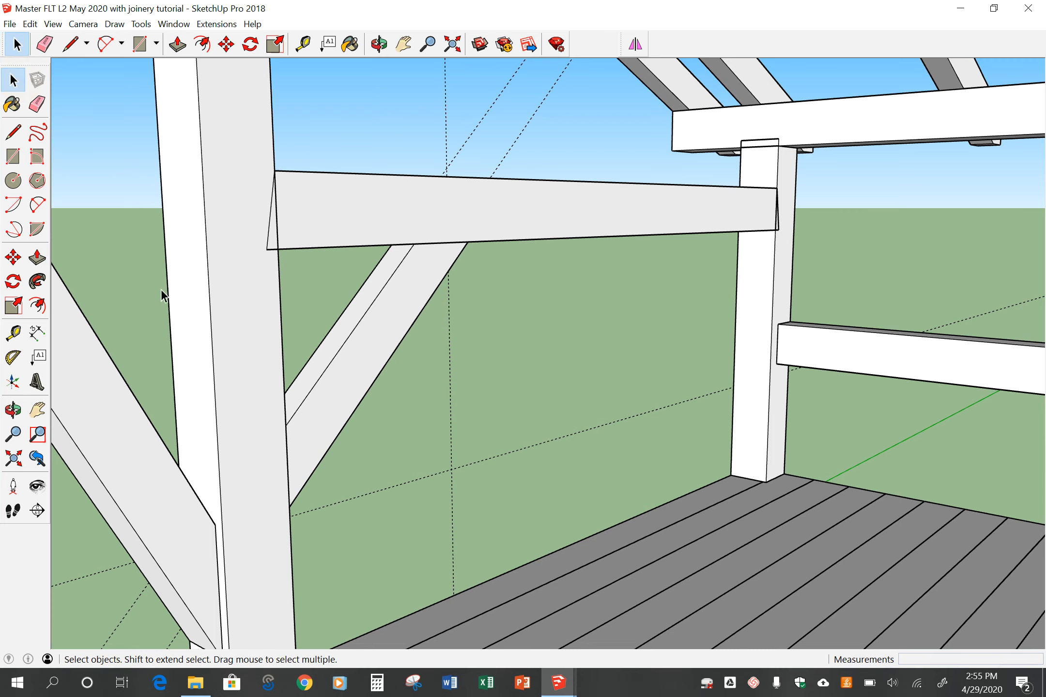
- Delete the two diagonal guides and the vertical guide around the new brace
middle_click_drag(151, 287, 831, 307)
scroll(261, 373, "down", 3)
scroll(744, 299, "up", 6)
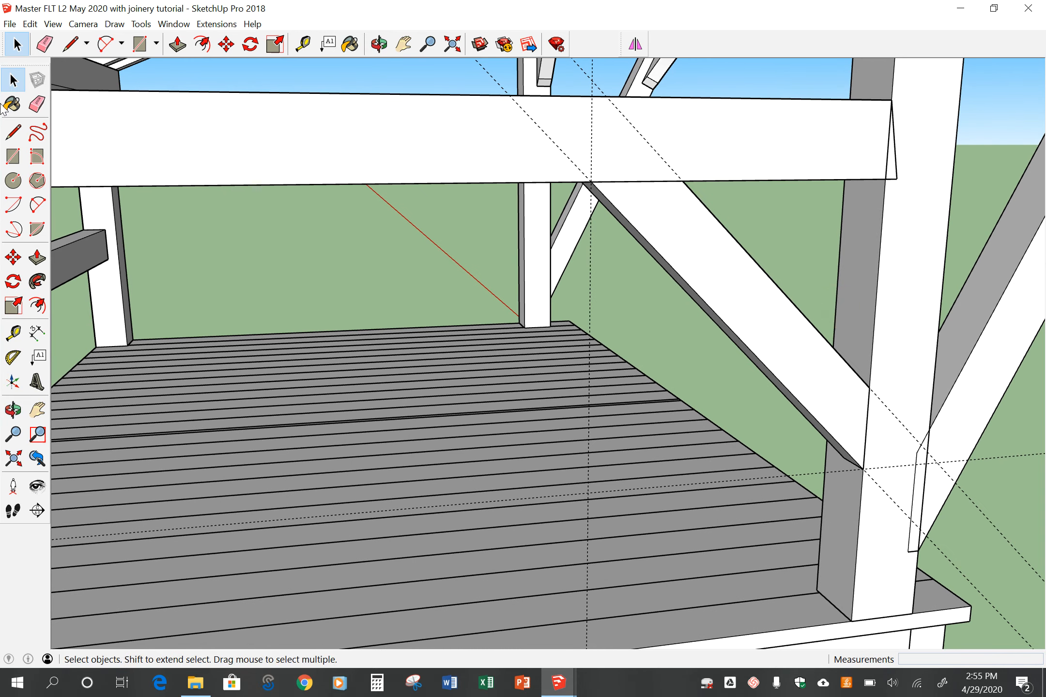
left_click(645, 140)
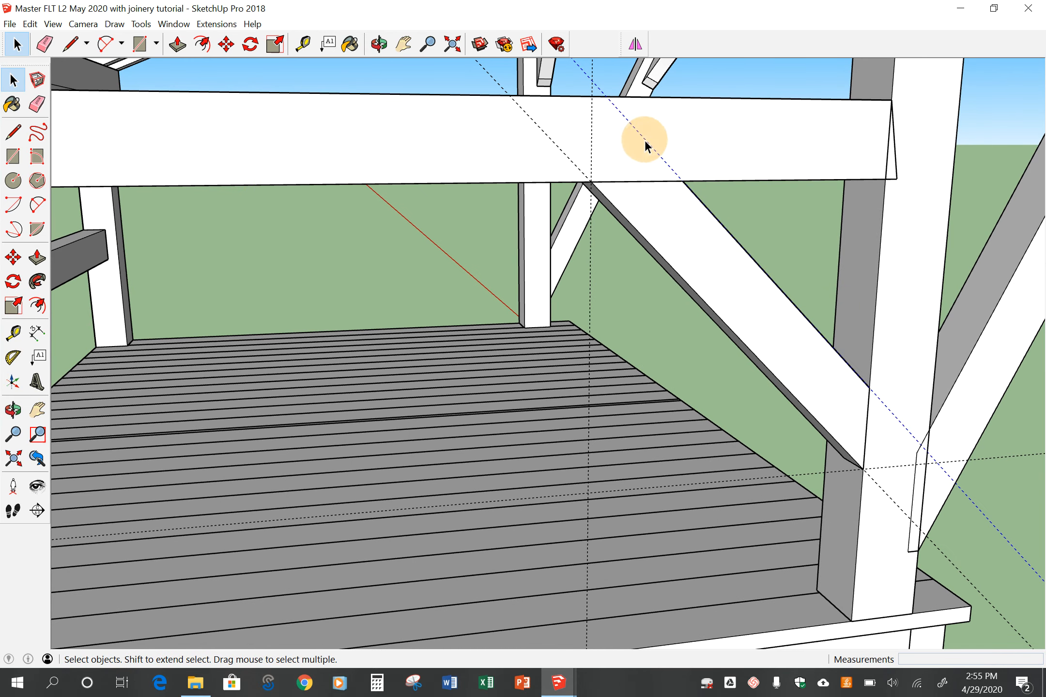
key("Delete")
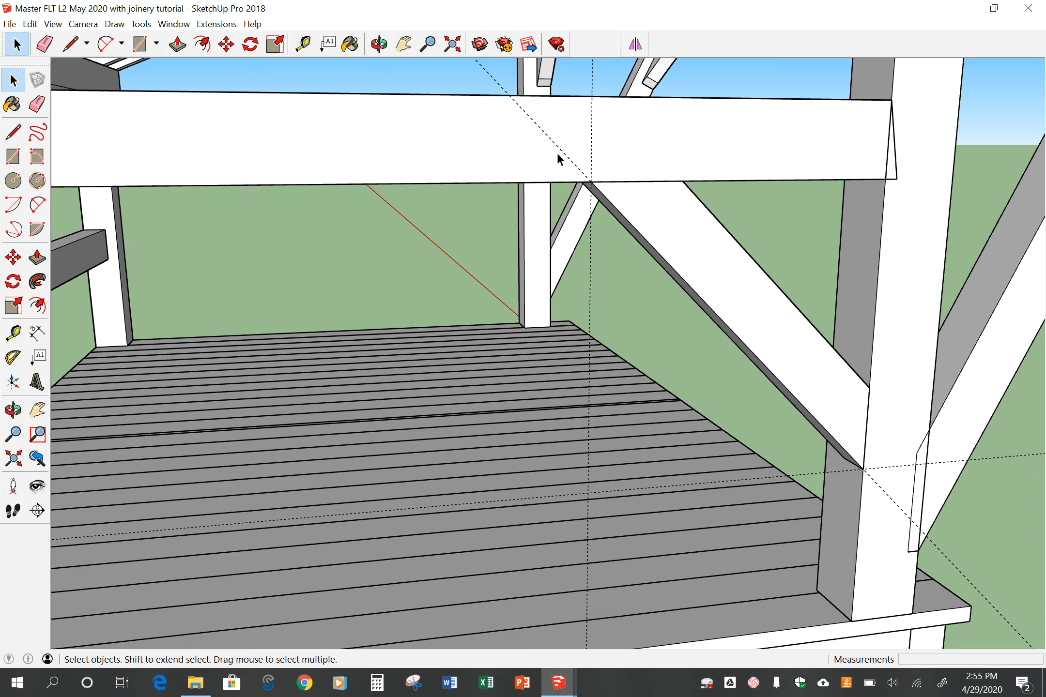
left_click(559, 148)
key("Delete")
left_click(593, 143)
key("Delete")
scroll(937, 373, "down", 3)
scroll(507, 459, "down", 2)
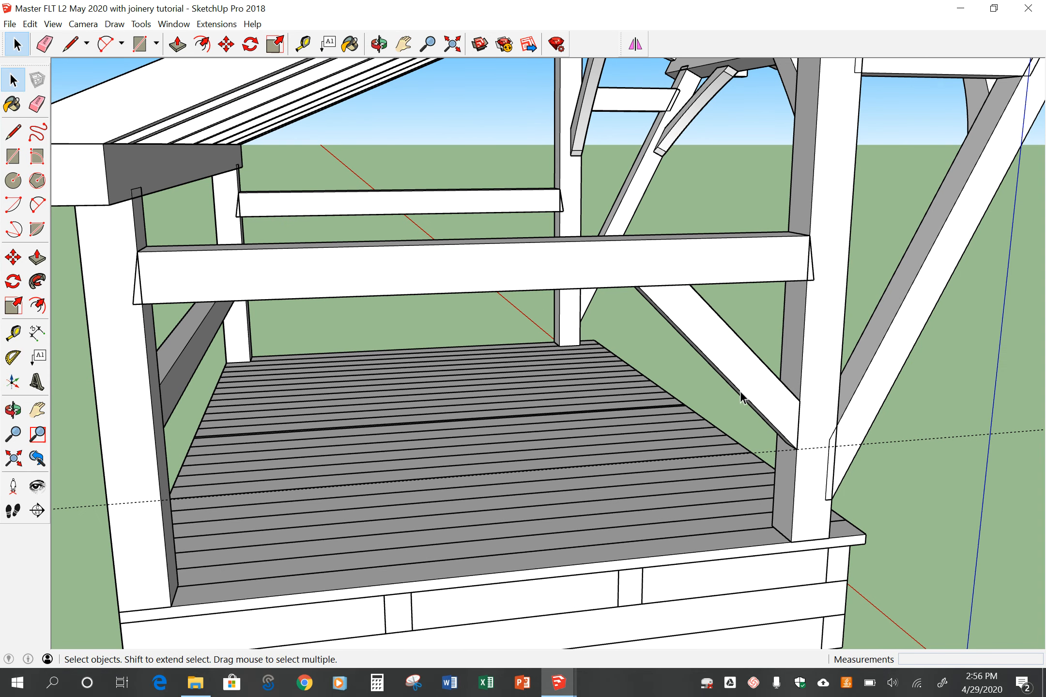
scroll(741, 391, "down", 3)
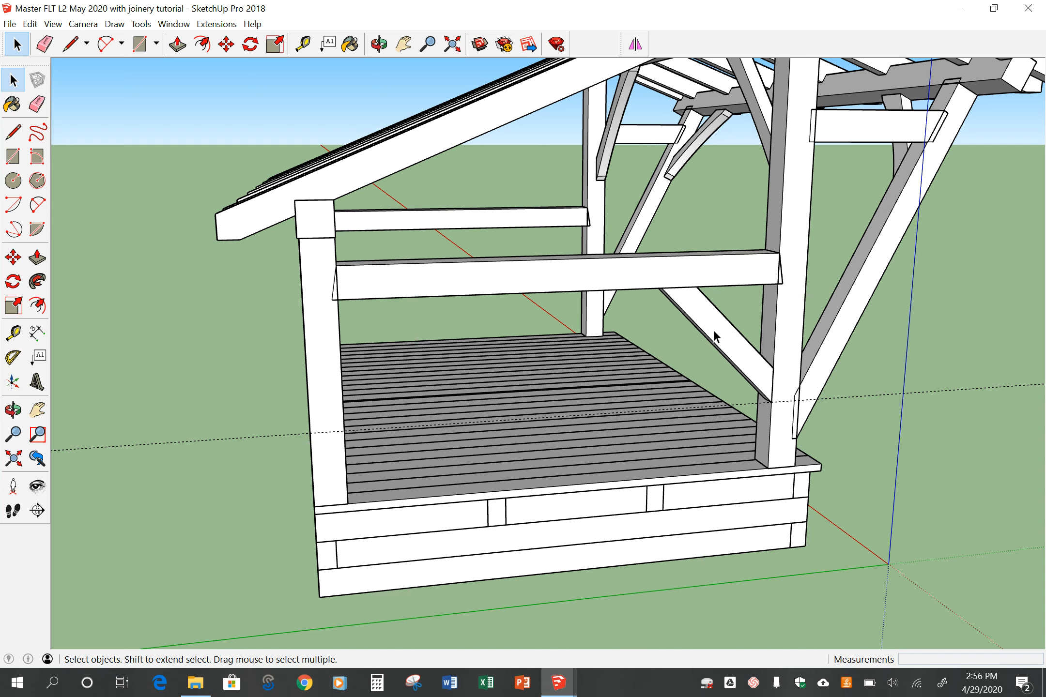
left_click(13, 258)
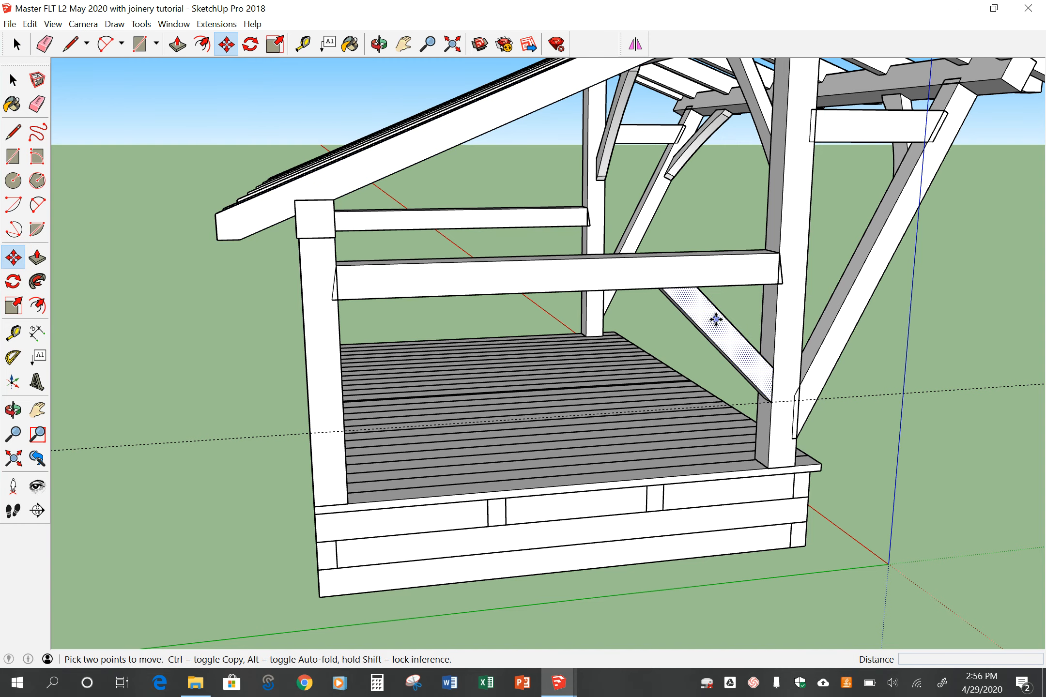
middle_click_drag(719, 348, 759, 296)
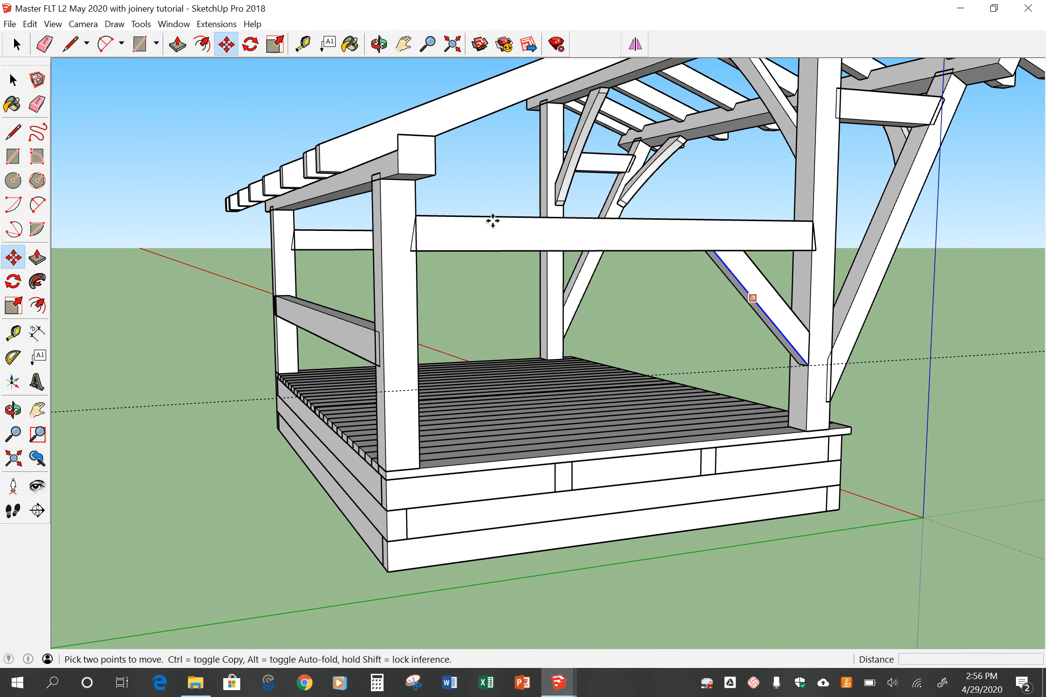
- Select the whole diagonal brace solid and turn it into a component named "2x2 brace"
left_click(13, 80)
left_click(13, 80)
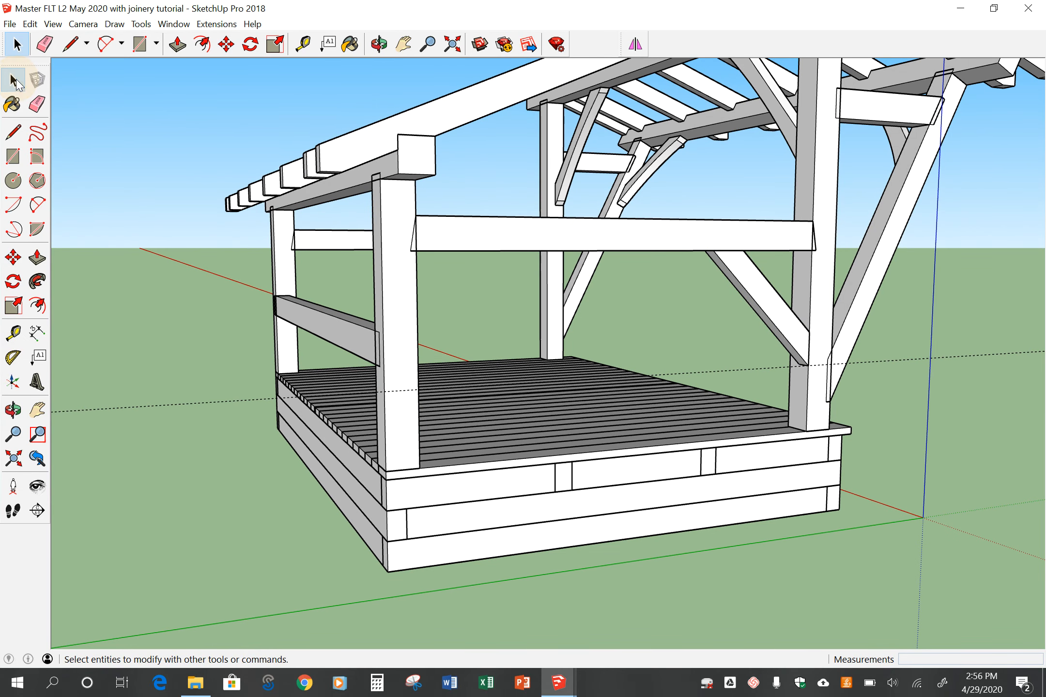
left_click(763, 294)
right_click(762, 294)
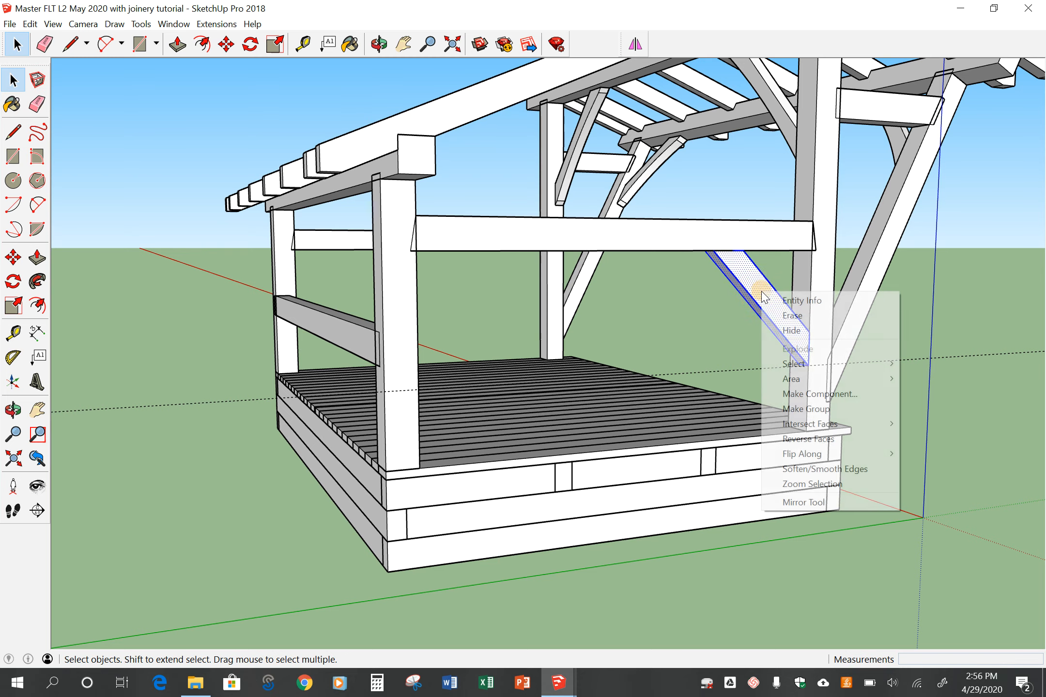
left_click(804, 393)
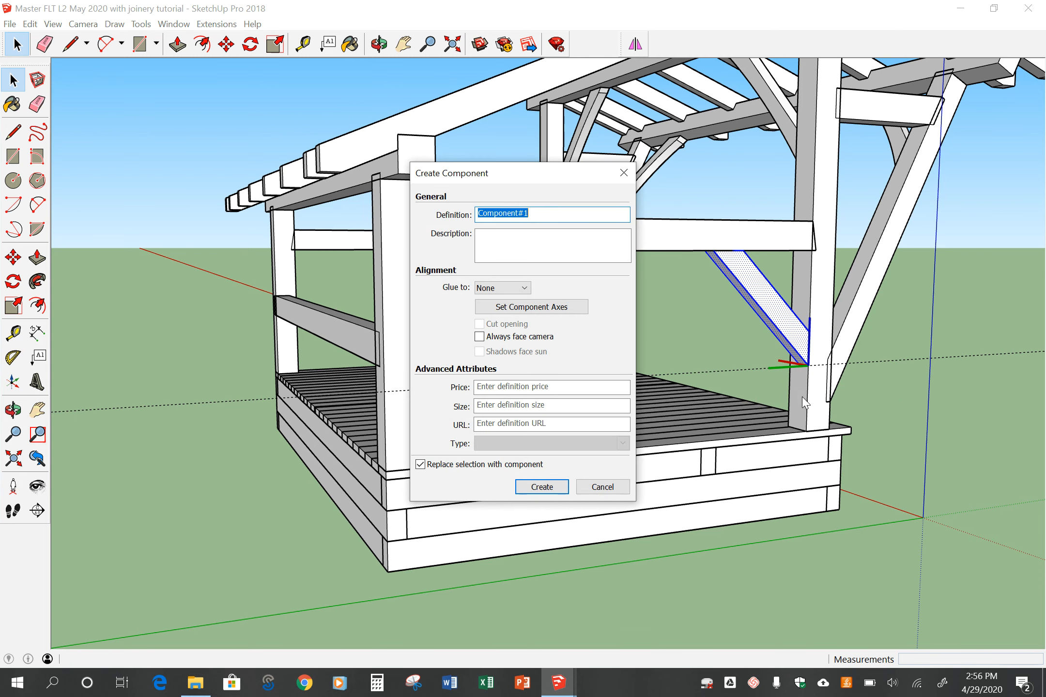
type("2x2 brace")
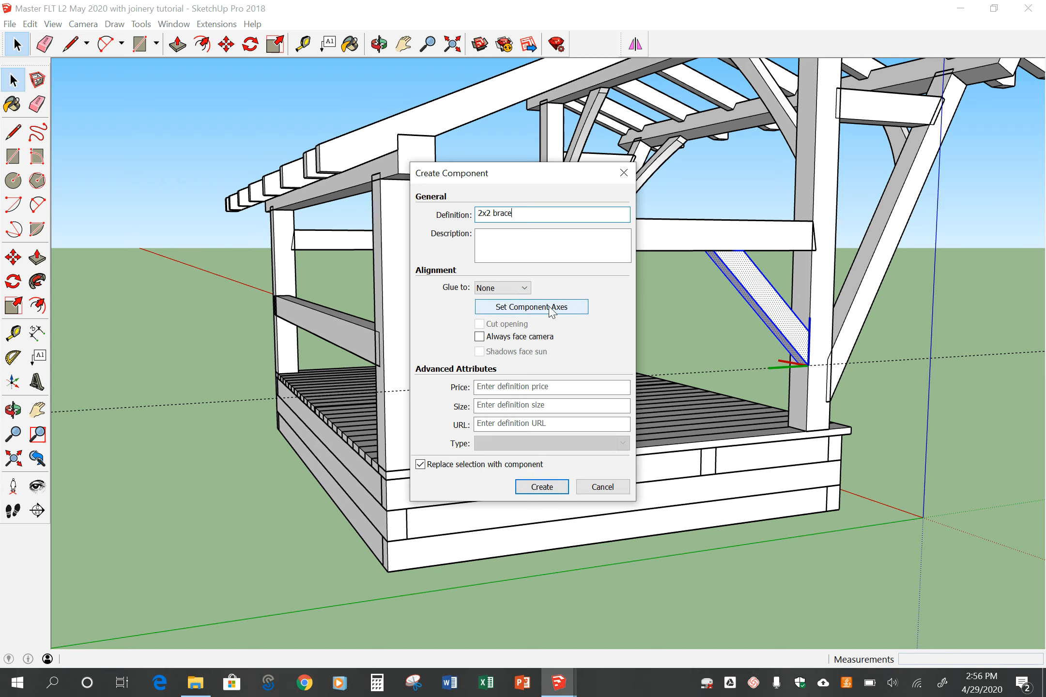
left_click(557, 486)
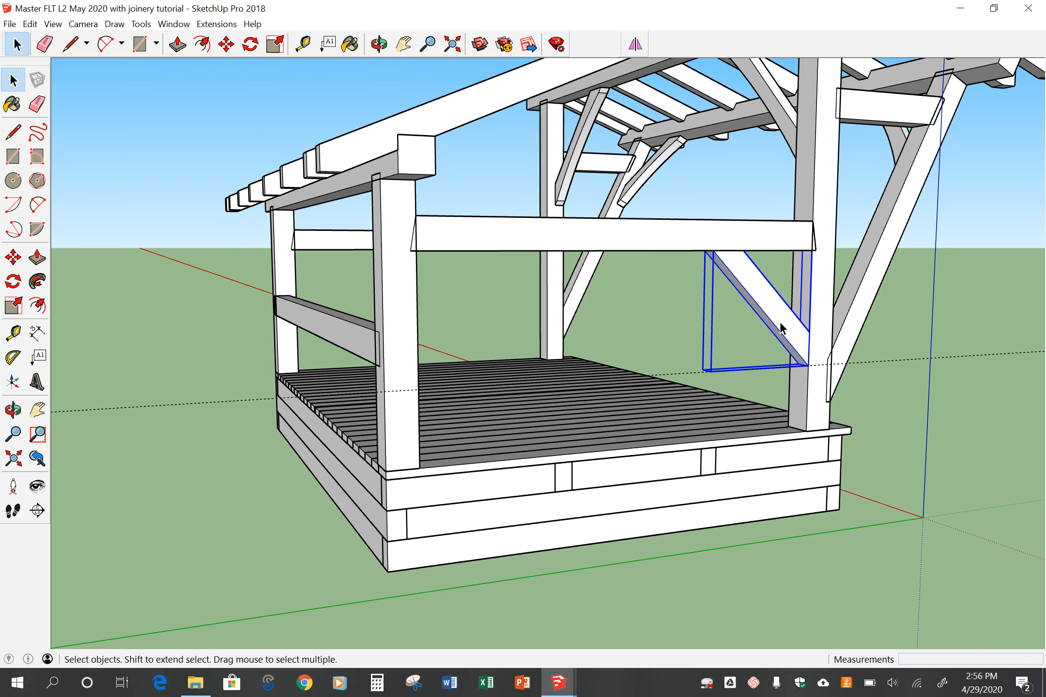
left_click(139, 119)
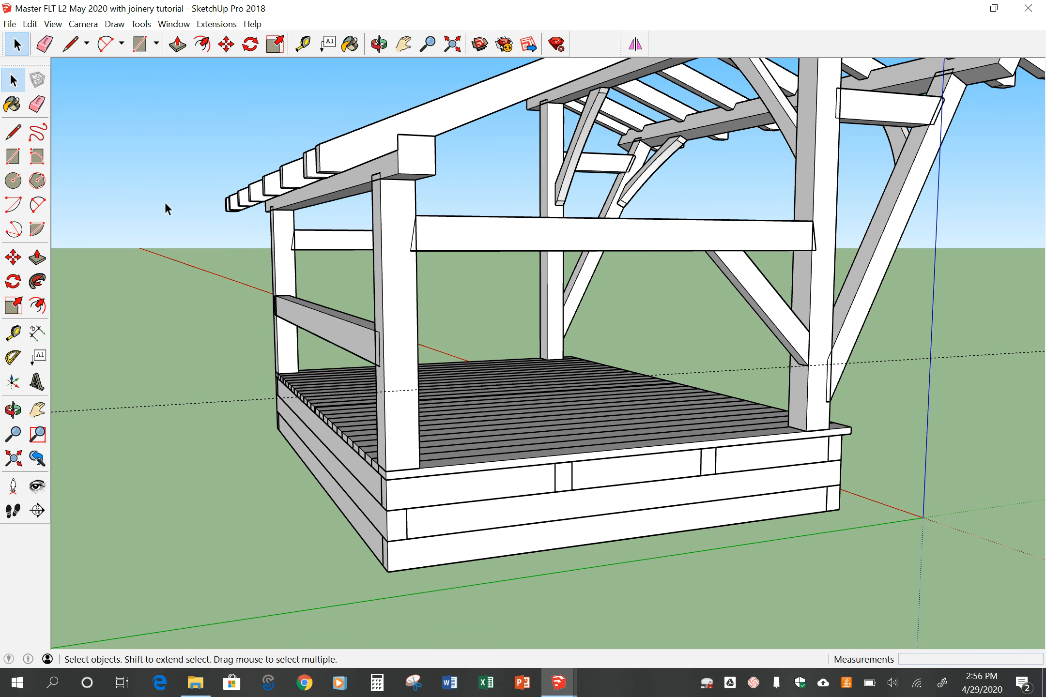
- Copy the 2x2 brace component out of the frame into the open space in front of the deck
scroll(164, 202, "down", 2)
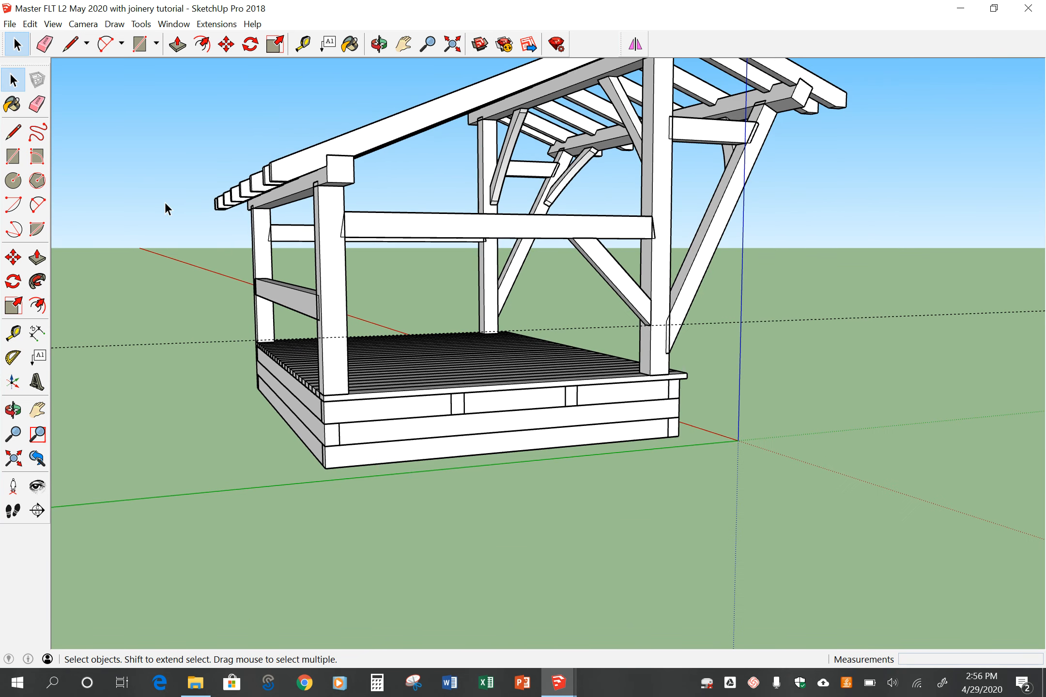
left_click(13, 258)
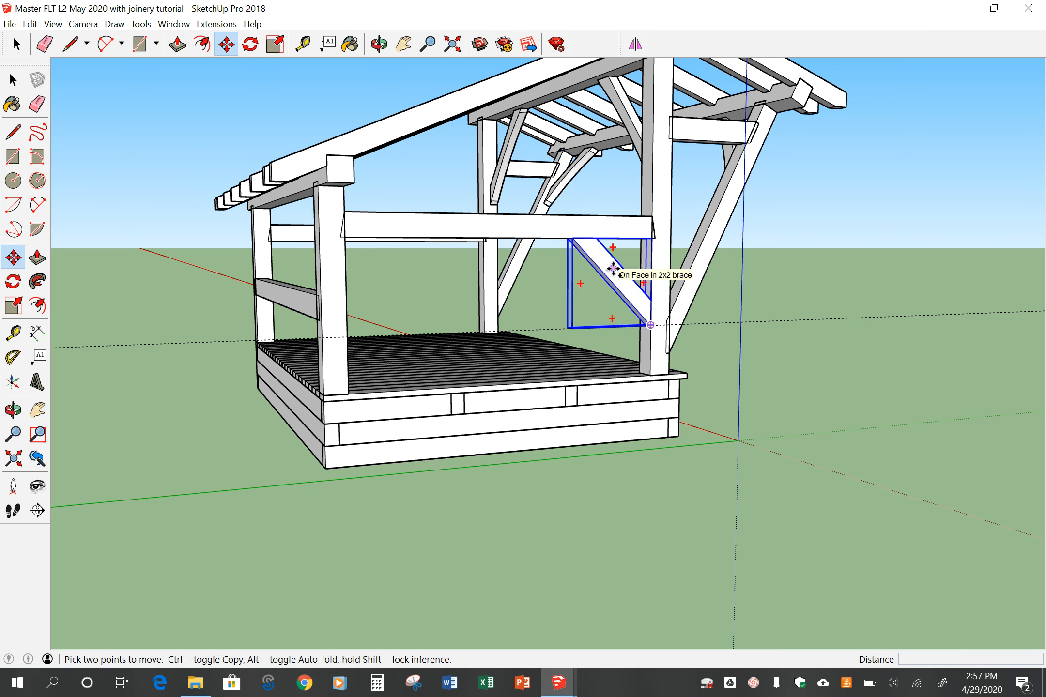
key("ctrl")
mouse_move(614, 268)
left_mouse_down()
mouse_move(724, 304)
mouse_move(826, 359)
mouse_move(792, 359)
mouse_move(824, 398)
mouse_move(692, 367)
left_mouse_up()
scroll(787, 320, "down", 4)
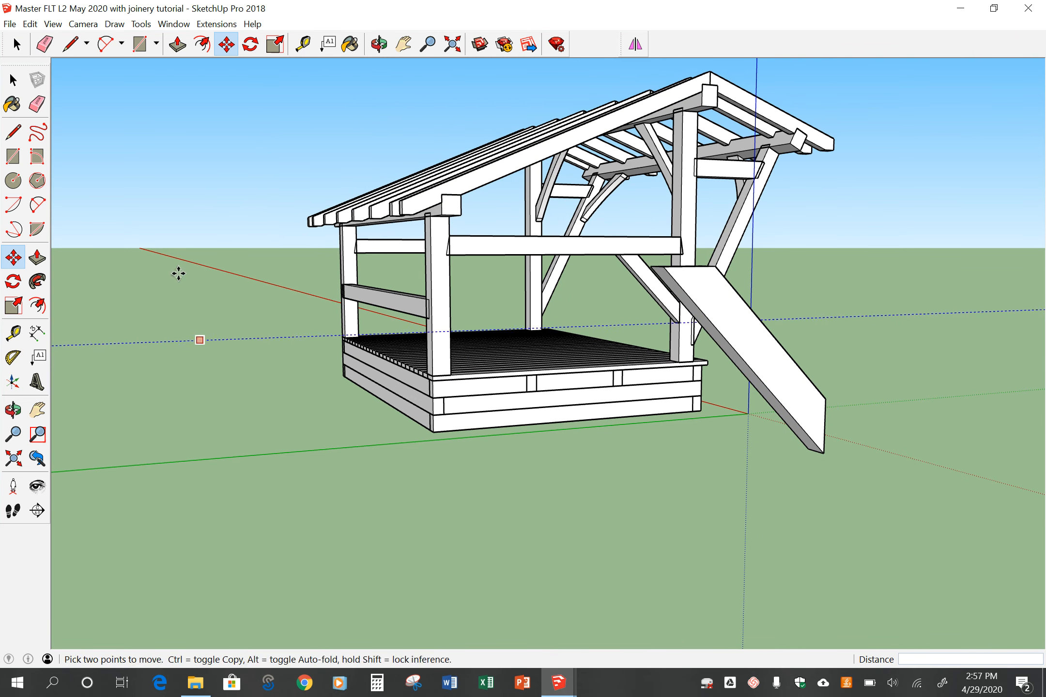
left_click(13, 78)
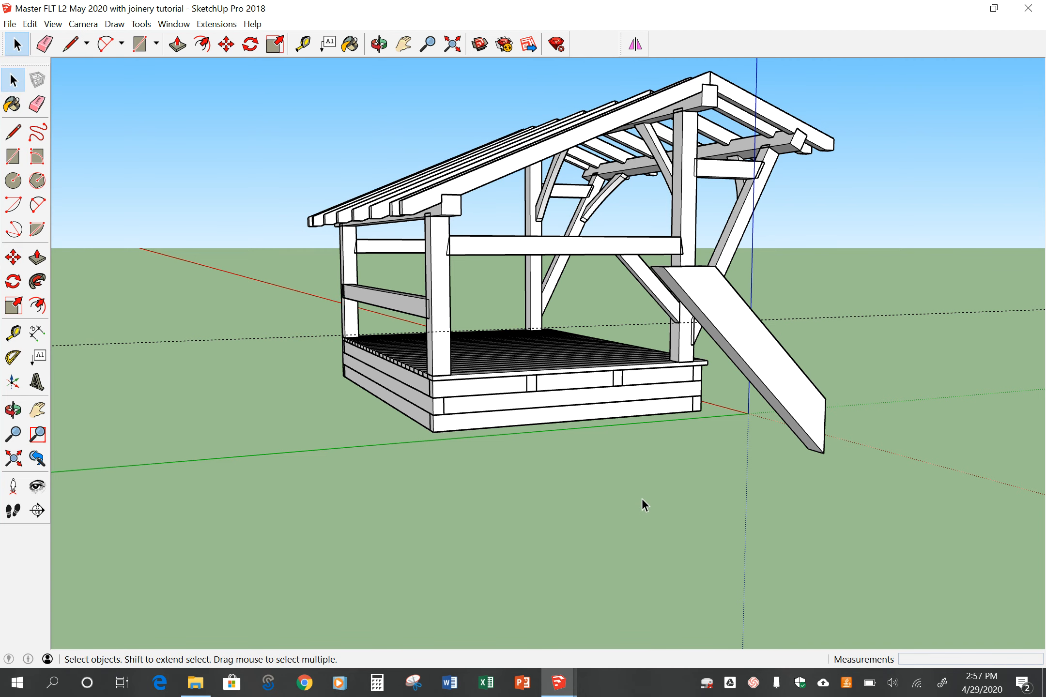
- Draw a 3" by about 7 1/16" rectangle corner to corner over the upper end face of the copied brace
middle_click_drag(639, 493, 687, 533)
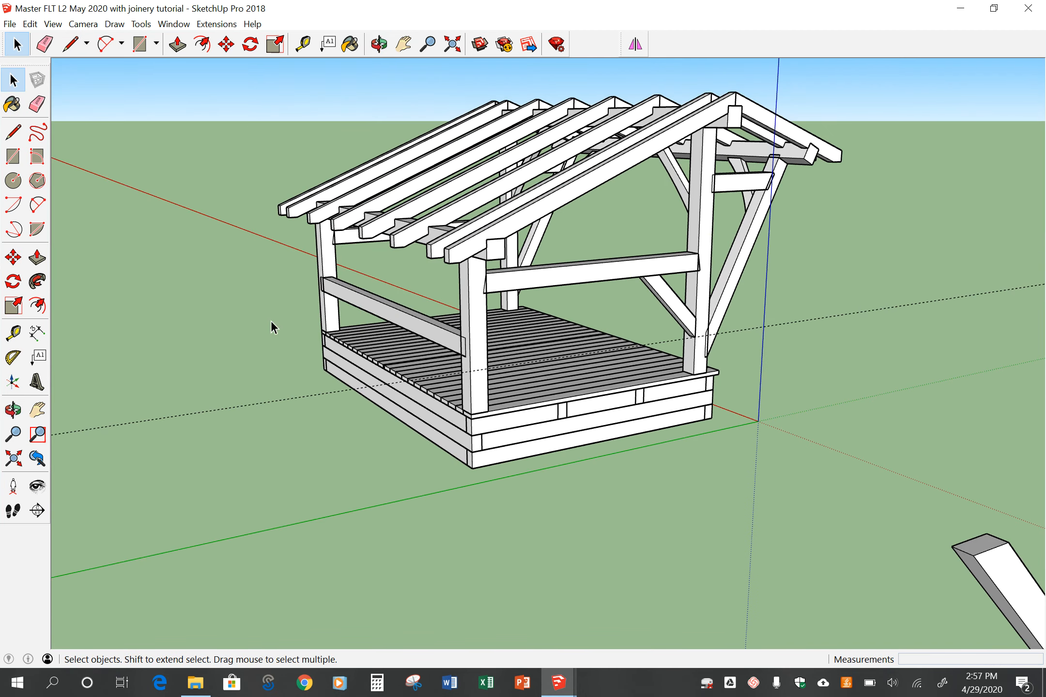
scroll(85, 275, "down", 3)
middle_click_drag(534, 409, 607, 470)
scroll(829, 486, "up", 5)
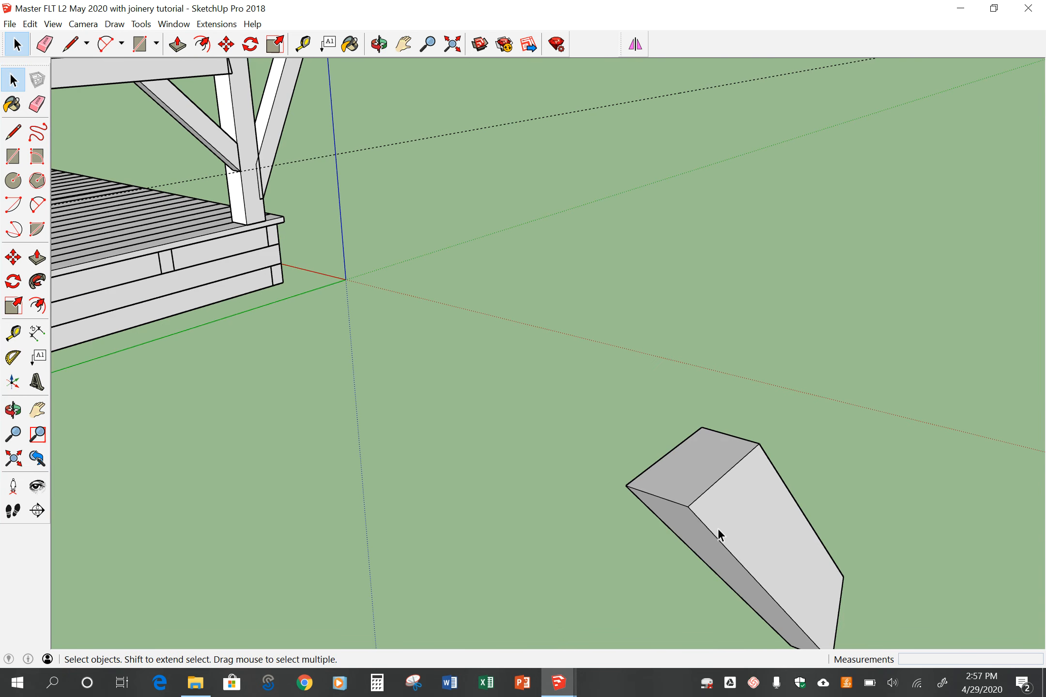
scroll(678, 561, "up", 1)
scroll(699, 517, "up", 2)
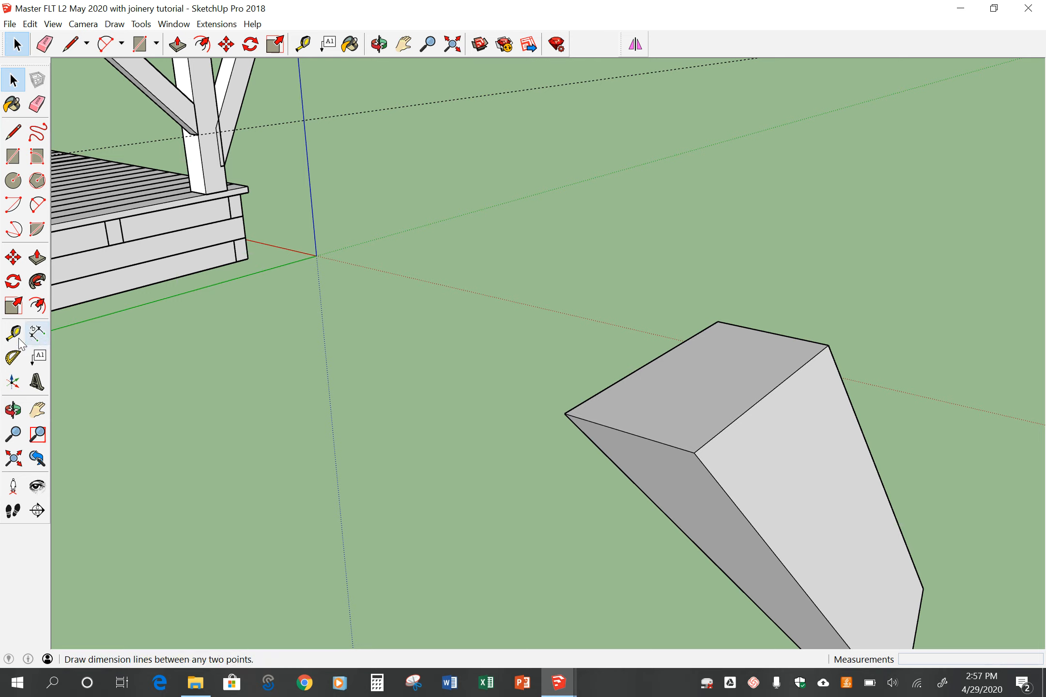
left_click(14, 155)
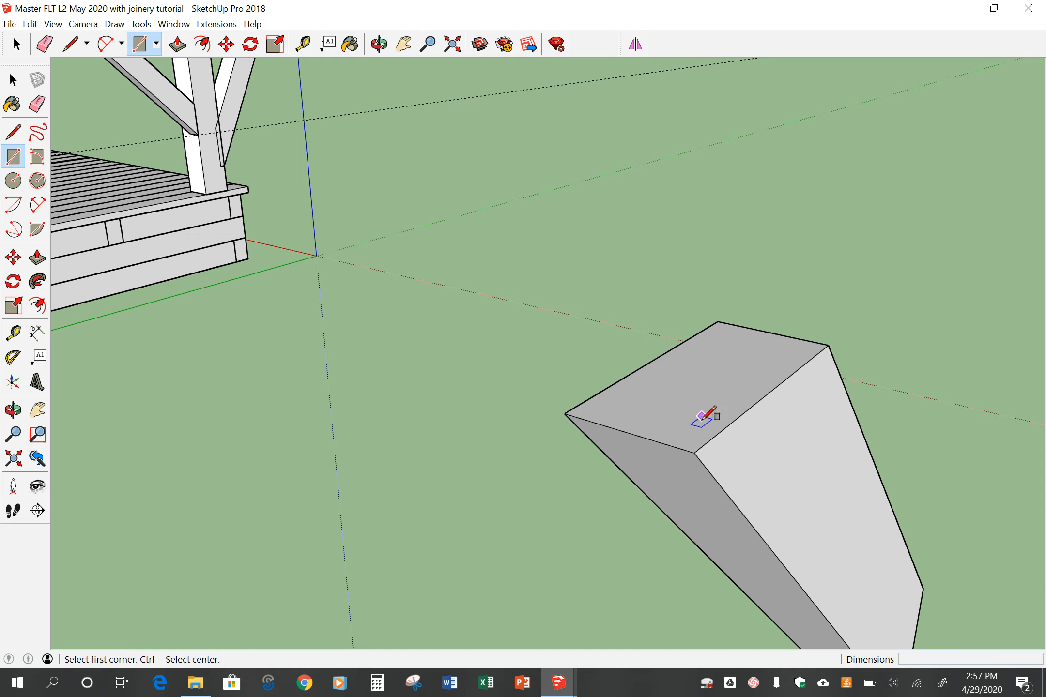
left_click(718, 321)
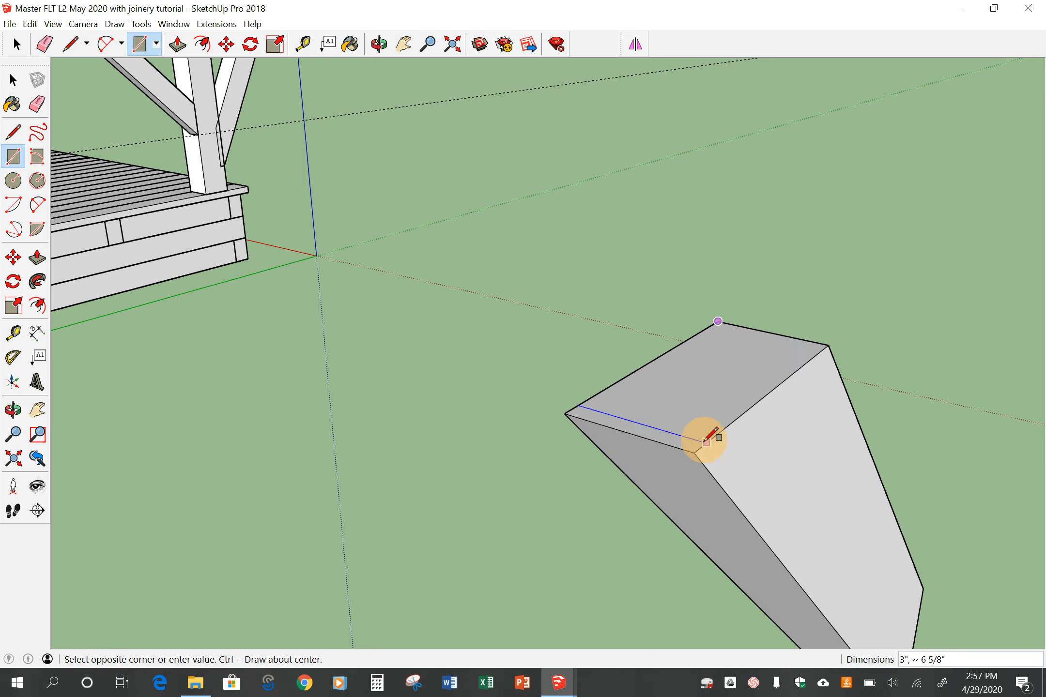
left_click(694, 453)
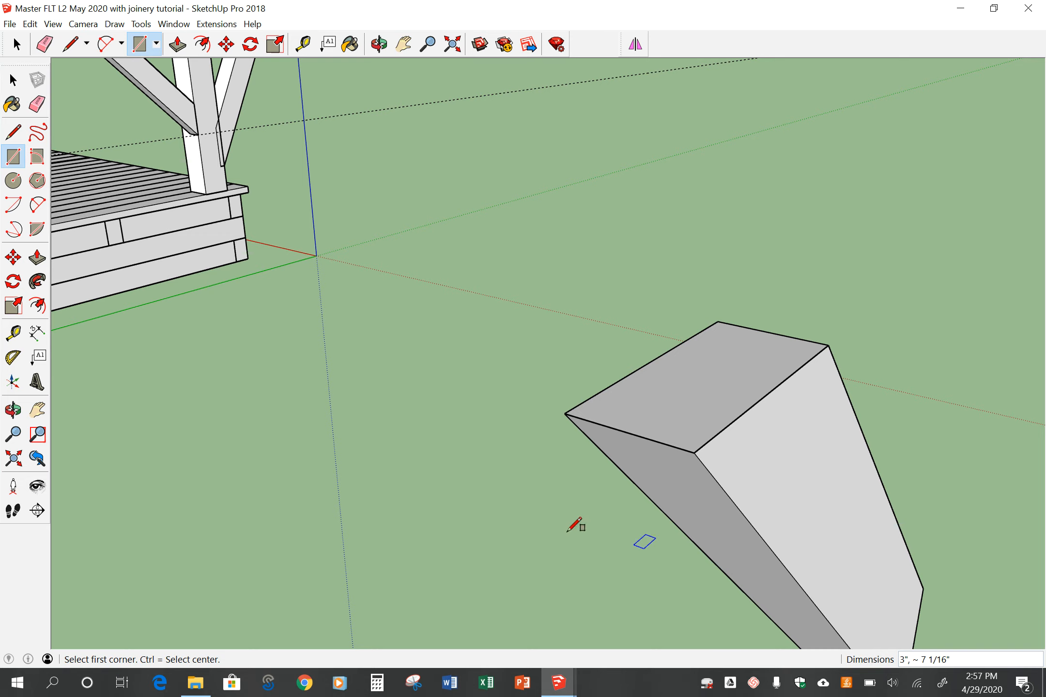
- Push/Pull the rectangle on the brace's upper end upward by 1"
left_click(37, 257)
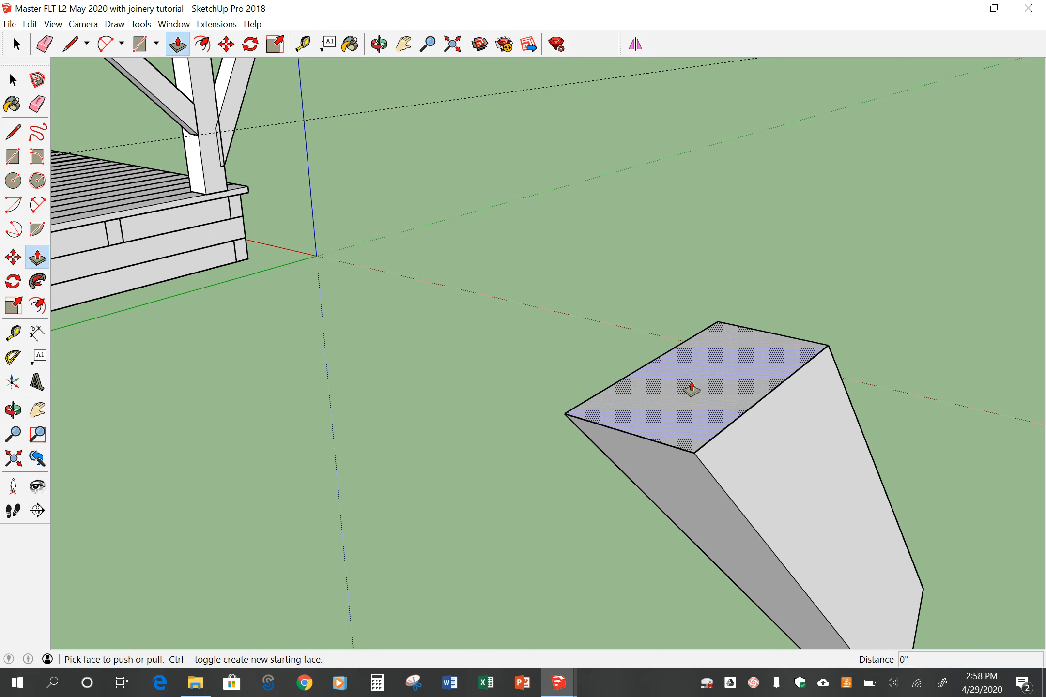
left_click_drag(692, 387, 689, 371)
type("1")
key("Return")
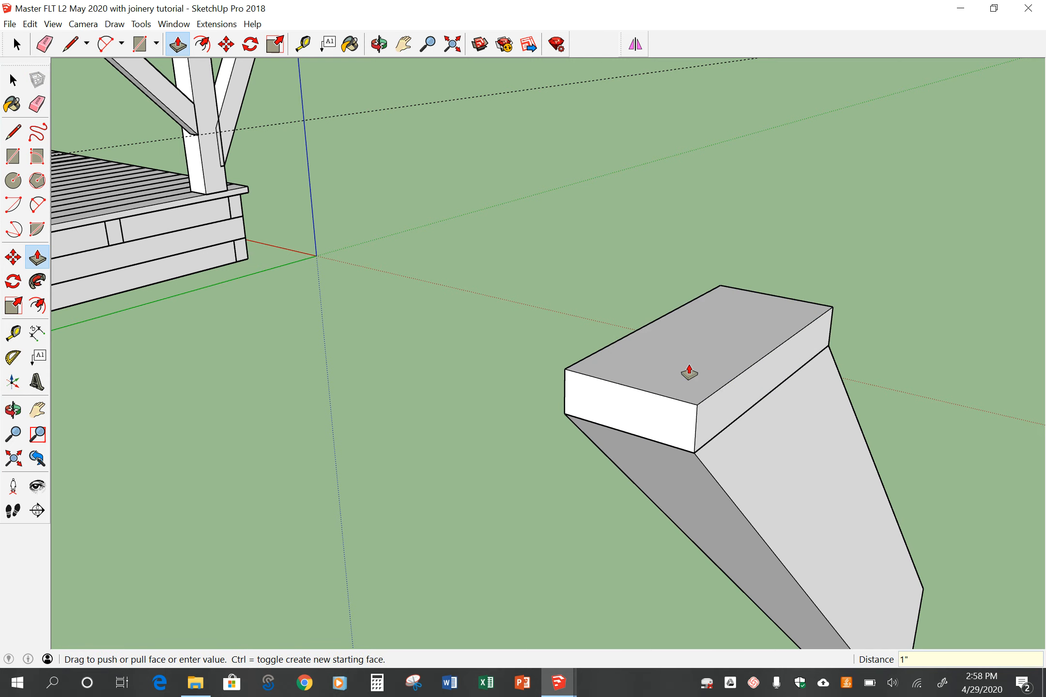
- Add a guide halfway across the top face of the raised block, parallel to its long back edge
key("o")
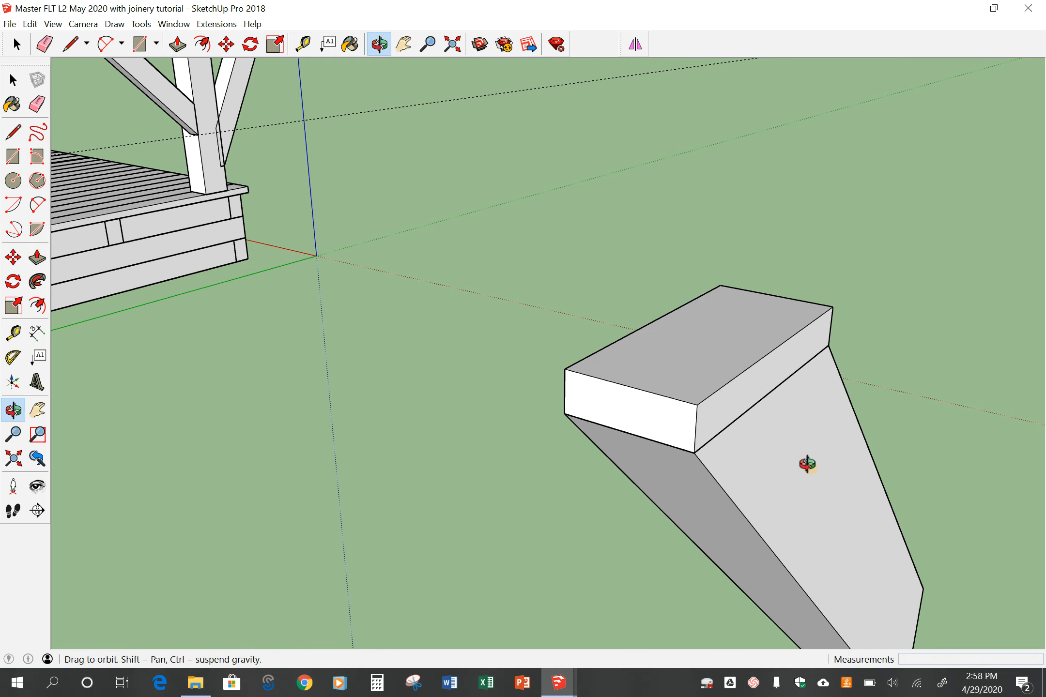
left_click_drag(807, 464, 833, 478)
key("p")
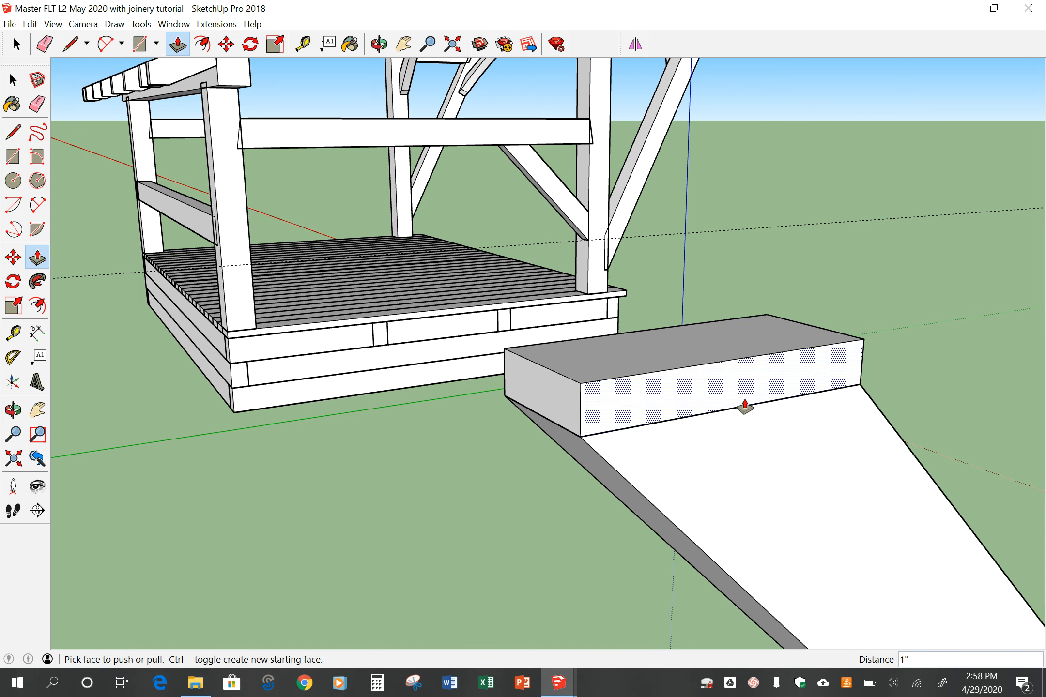
key("o")
left_click_drag(598, 453, 771, 369)
key("p")
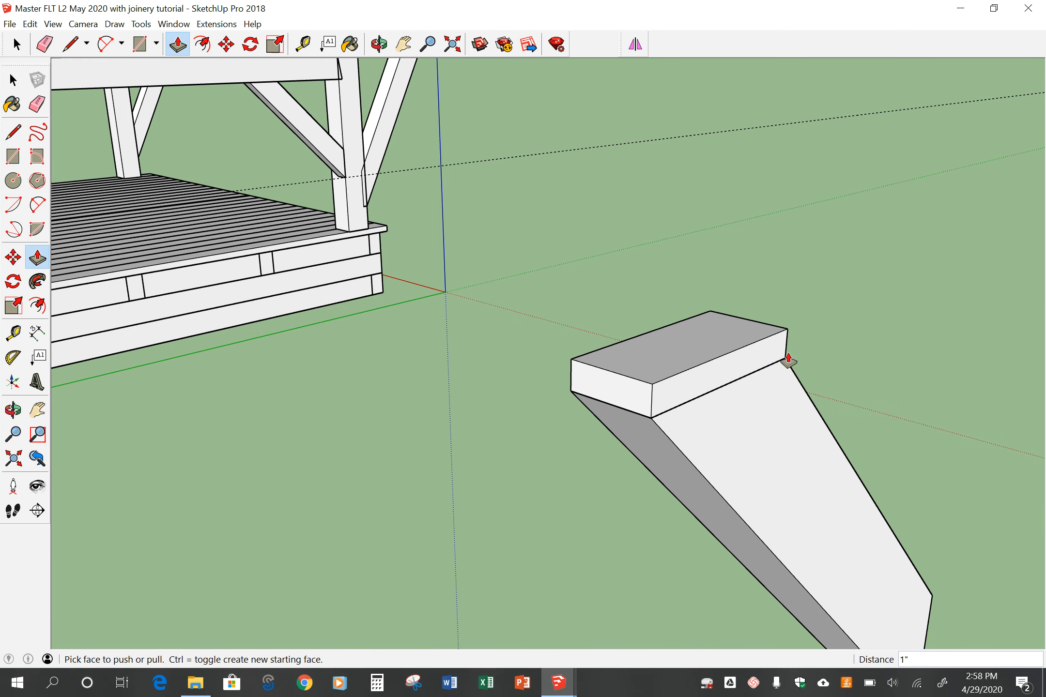
middle_click_drag(675, 378, 205, 354)
left_click(13, 333)
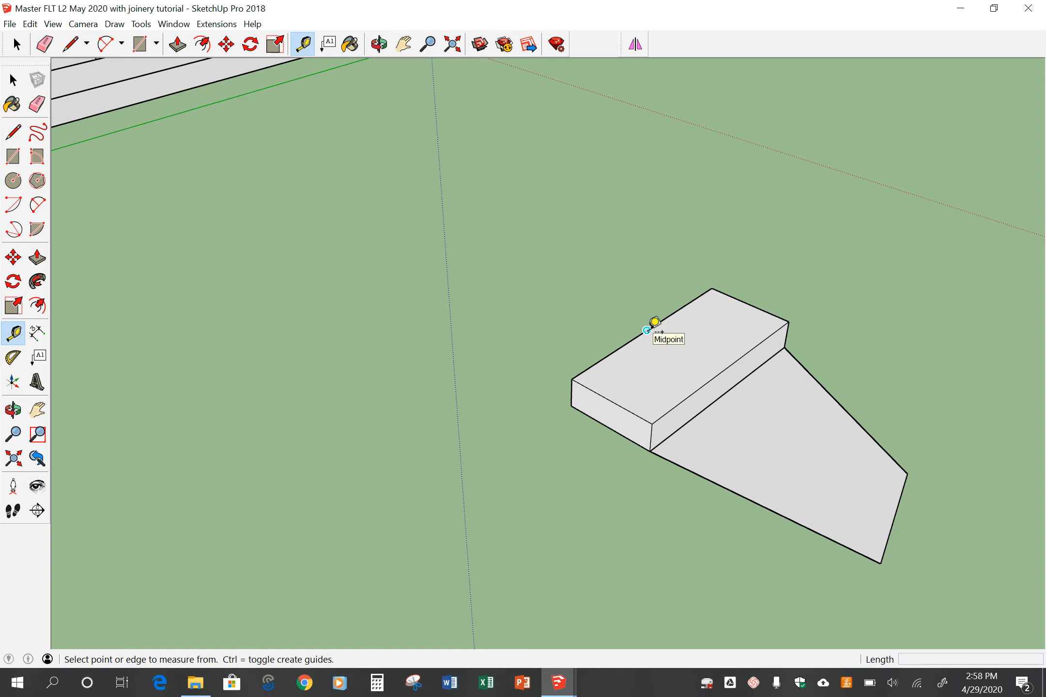
left_click(648, 330)
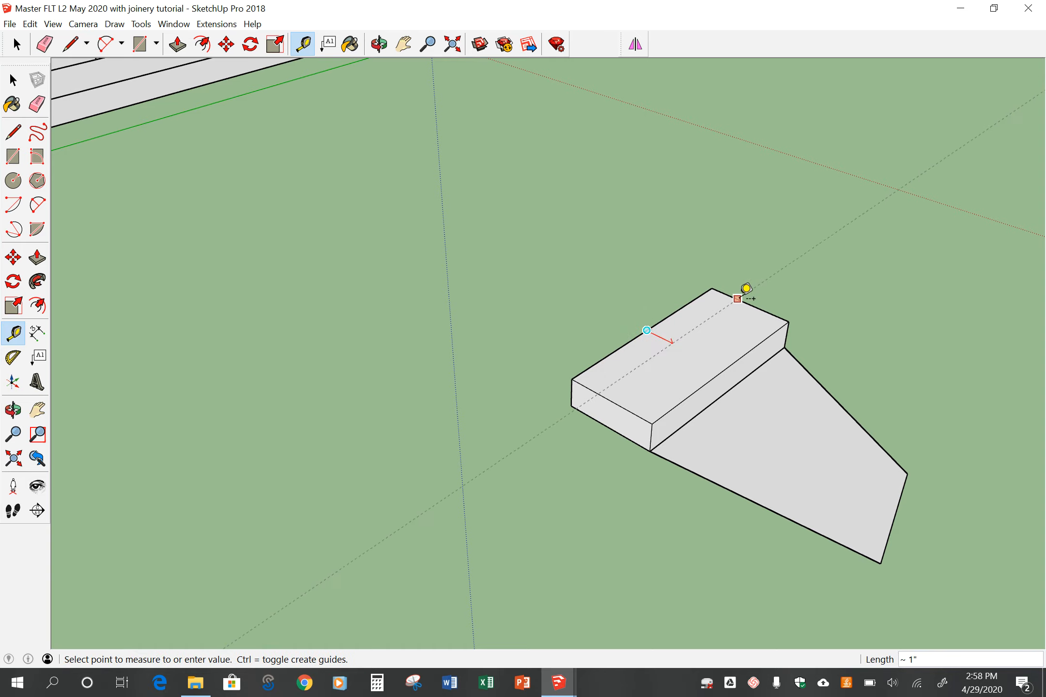
left_click(762, 295)
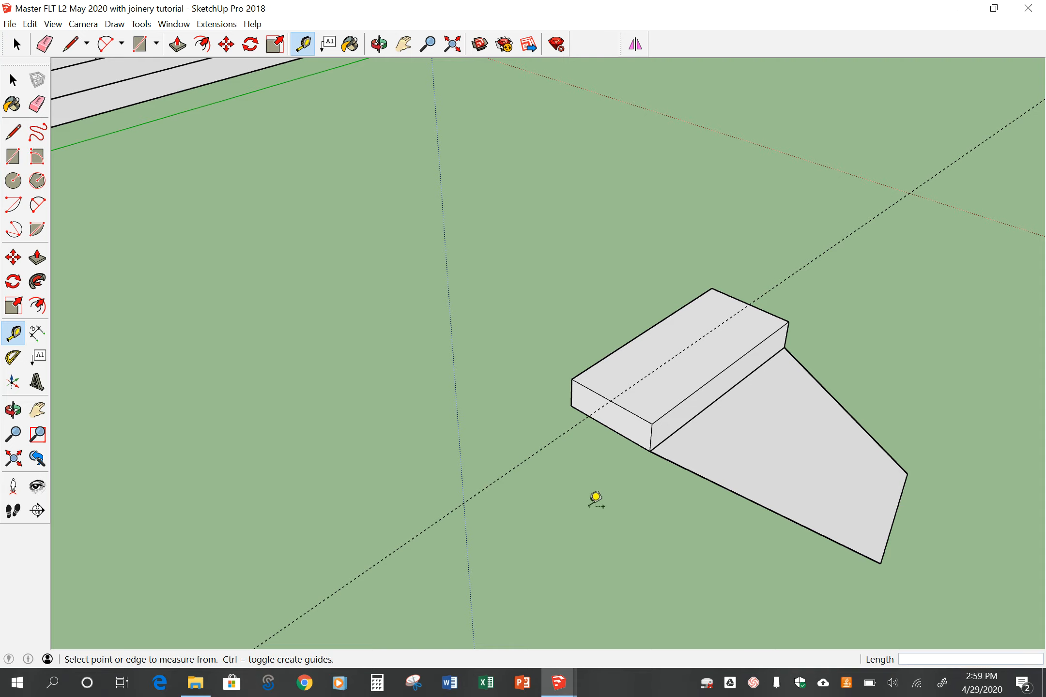
- Draw a line along the guide across the block's top face, dividing it lengthwise into two halves
left_click(13, 131)
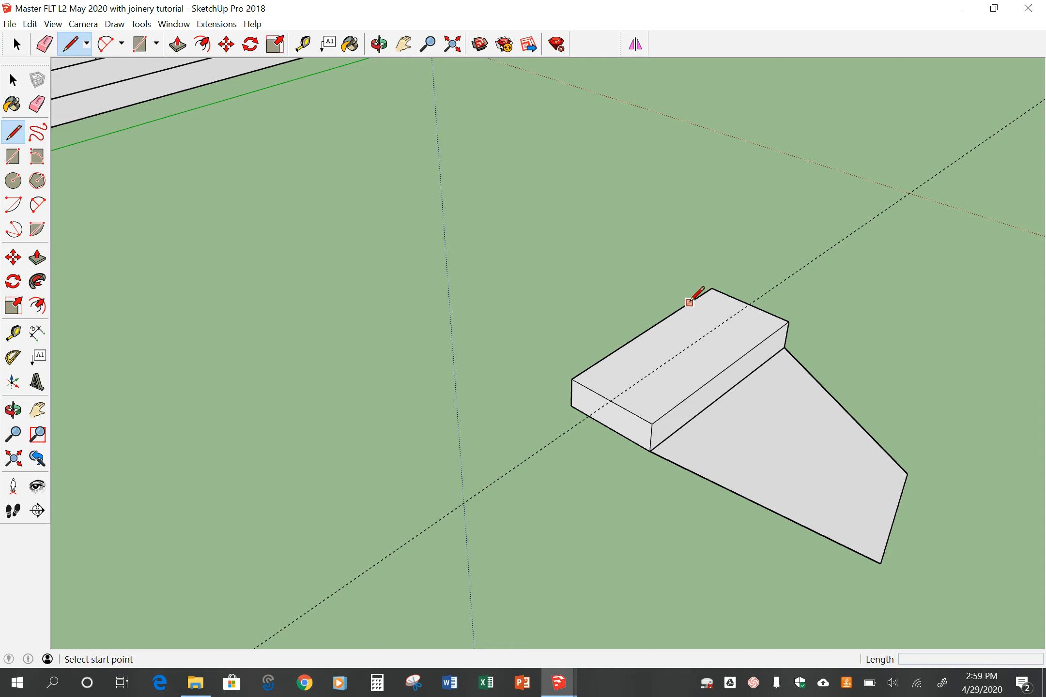
left_click(749, 304)
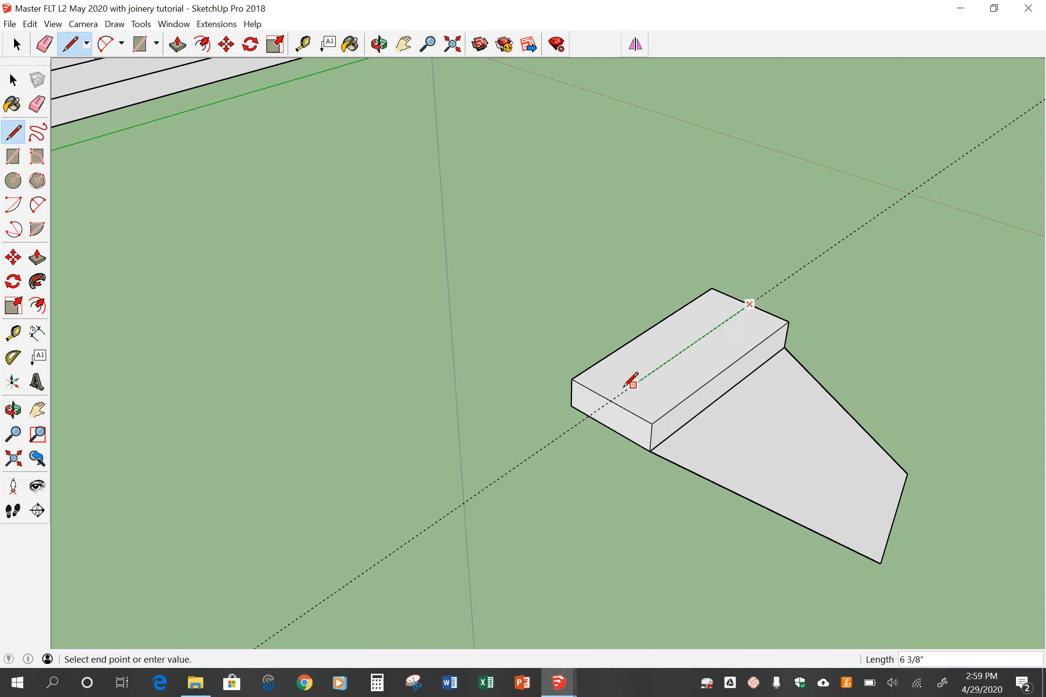
left_click(611, 401)
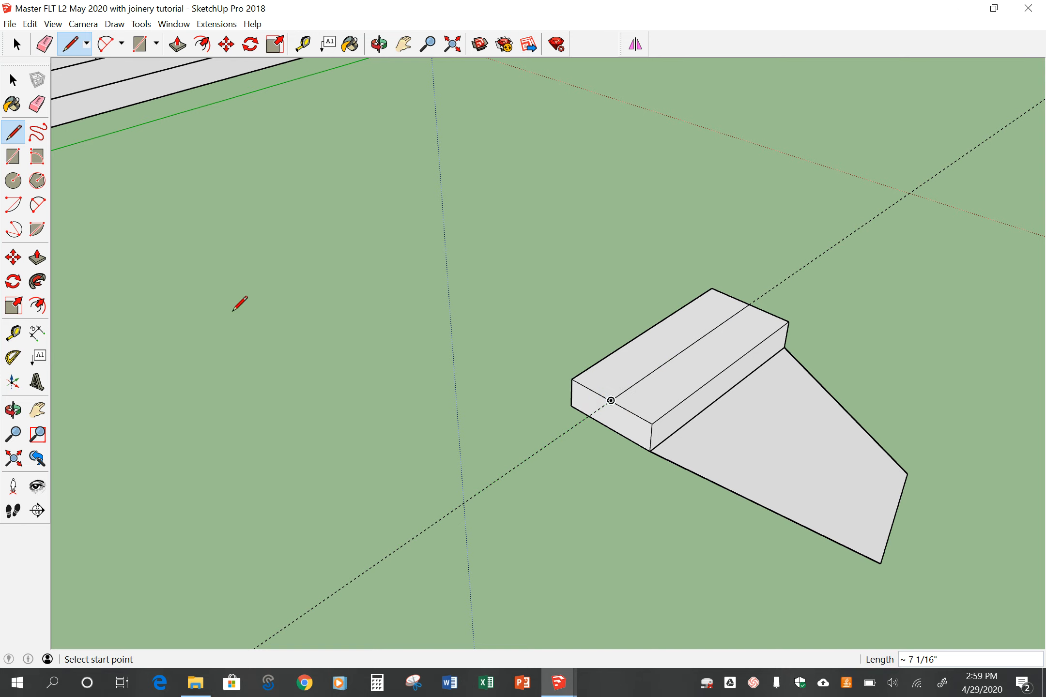
- Push/Pull the back half of the block's top face upward by 3" to form the tenon
left_click(38, 257)
scroll(563, 310, "down", 2)
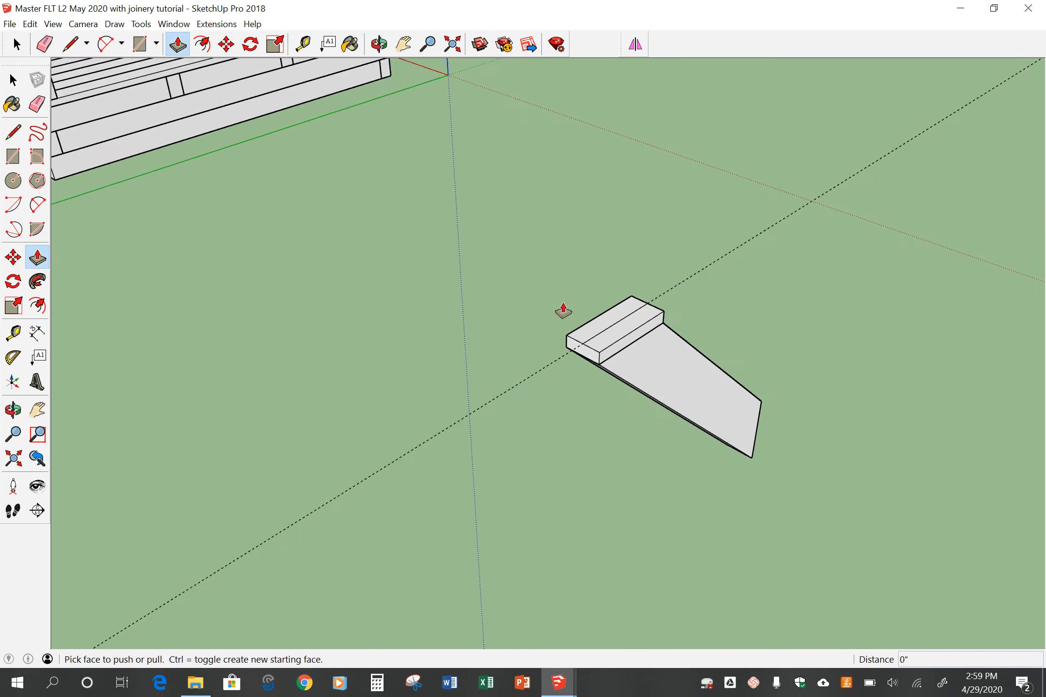
scroll(563, 310, "down", 1)
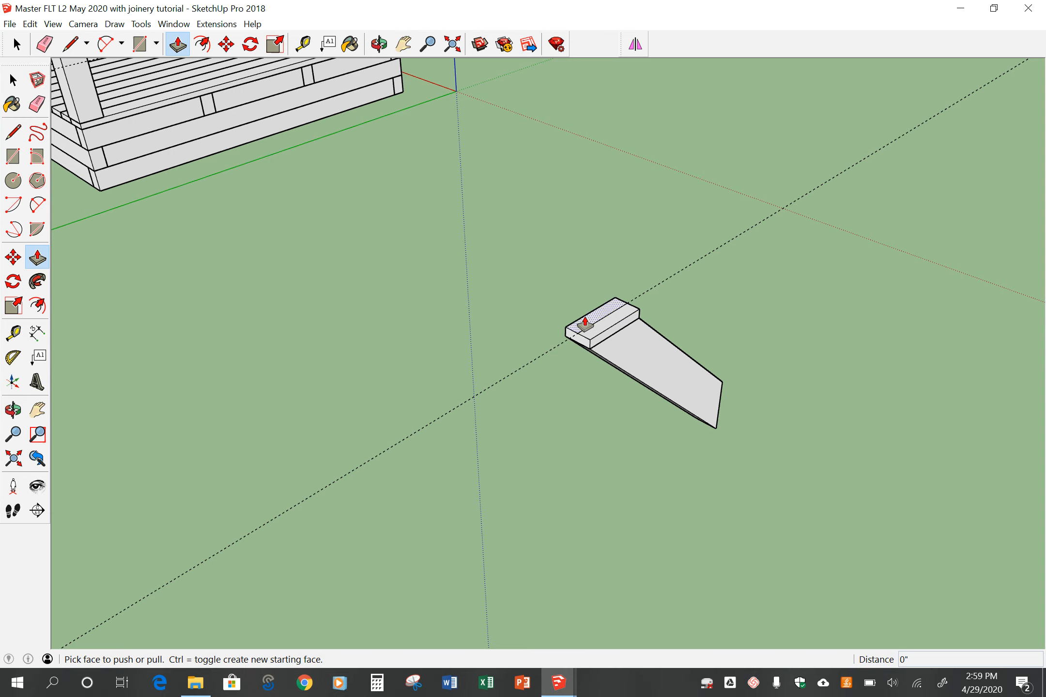
scroll(596, 333, "up", 3)
scroll(596, 334, "down", 2)
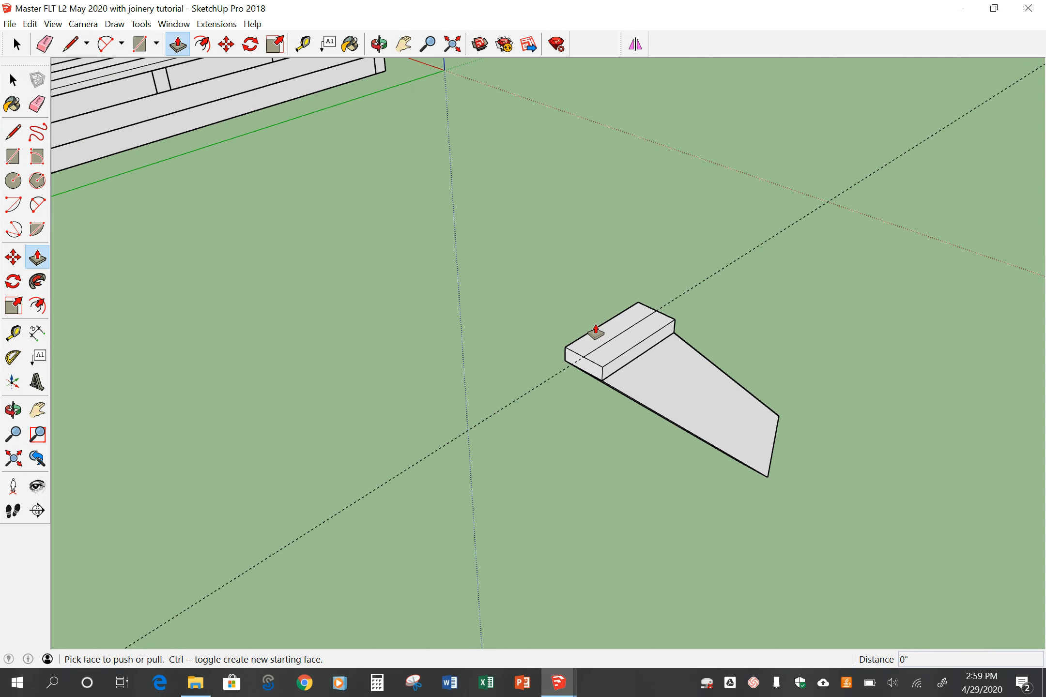
left_click(603, 330)
left_click(603, 290)
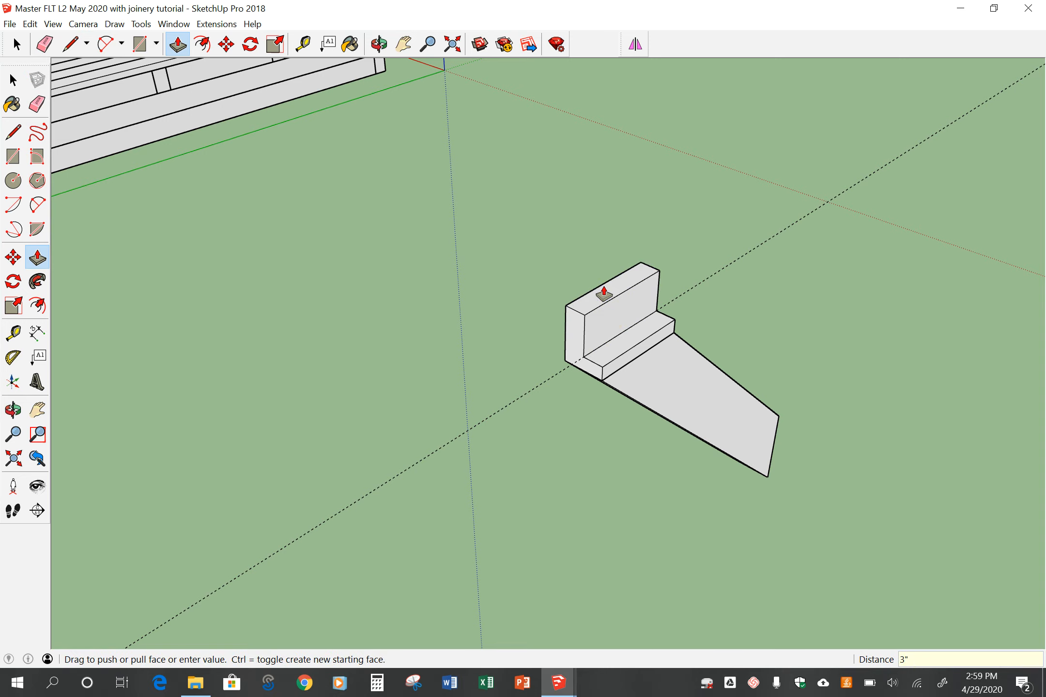
- Add a guide along the brace's upper sloping front edge, extending across the block and the tenon
middle_click_drag(692, 352, 731, 409)
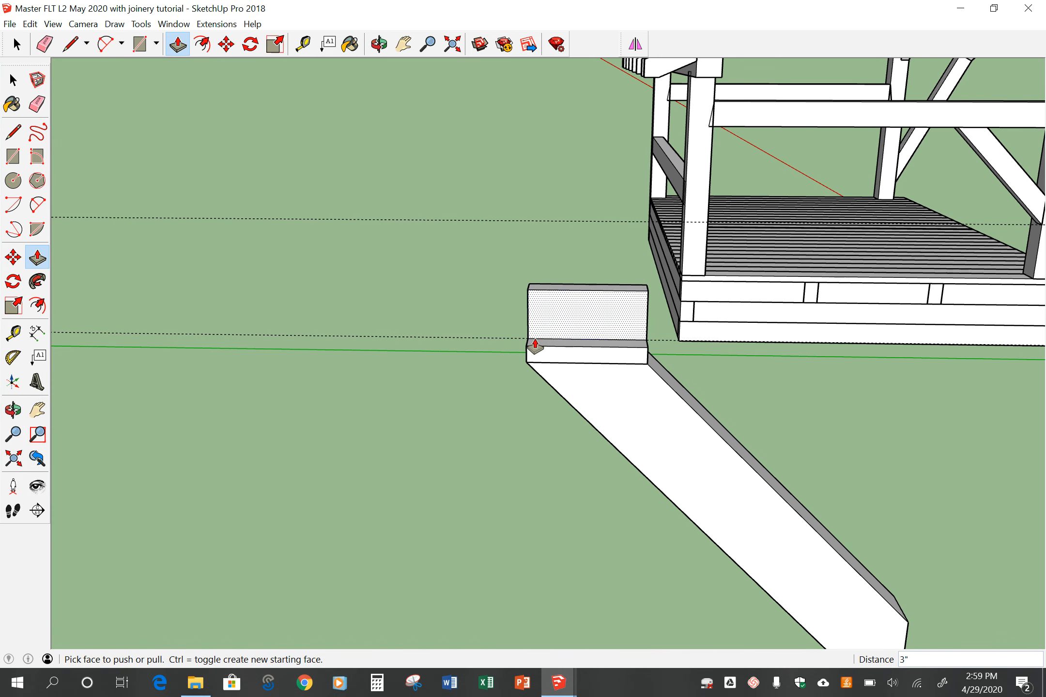
left_click(13, 333)
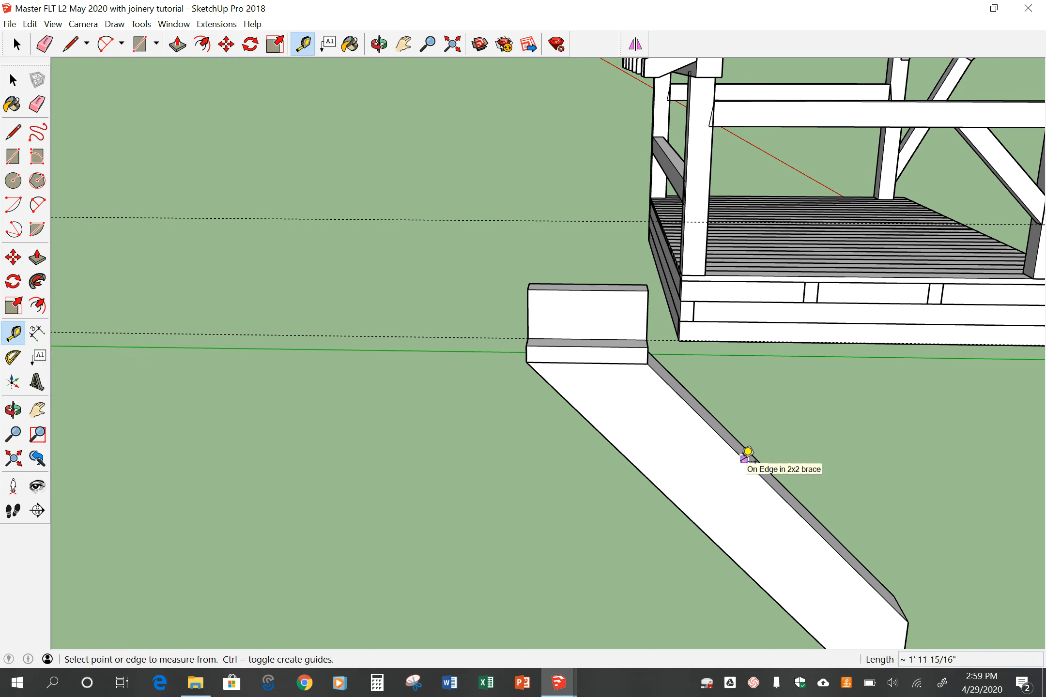
left_click(745, 458)
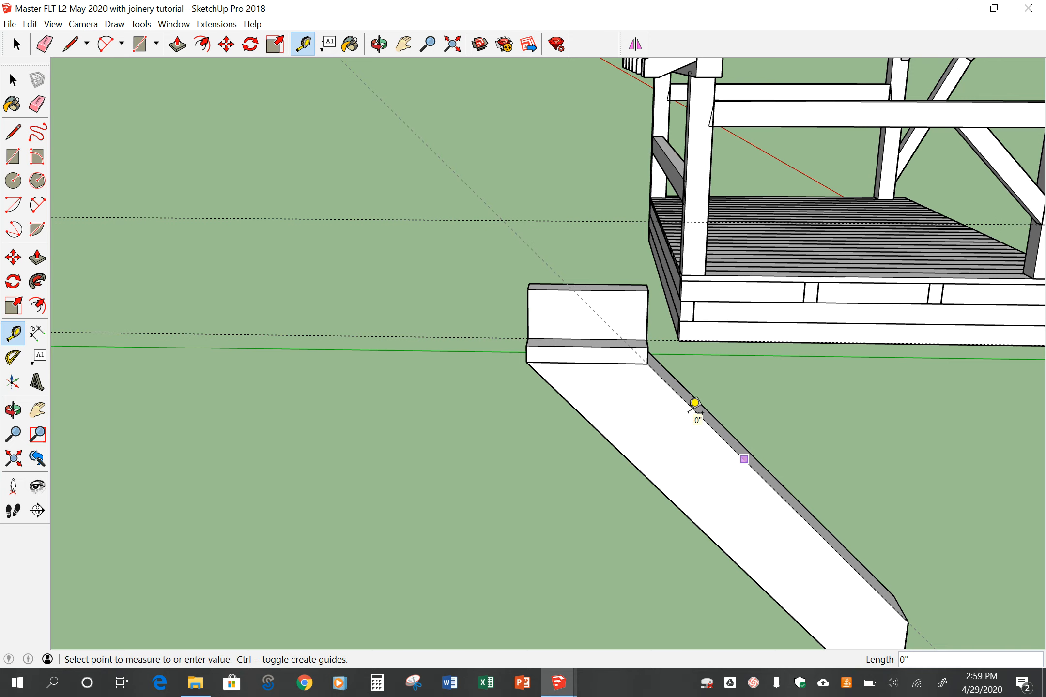
left_click(647, 363)
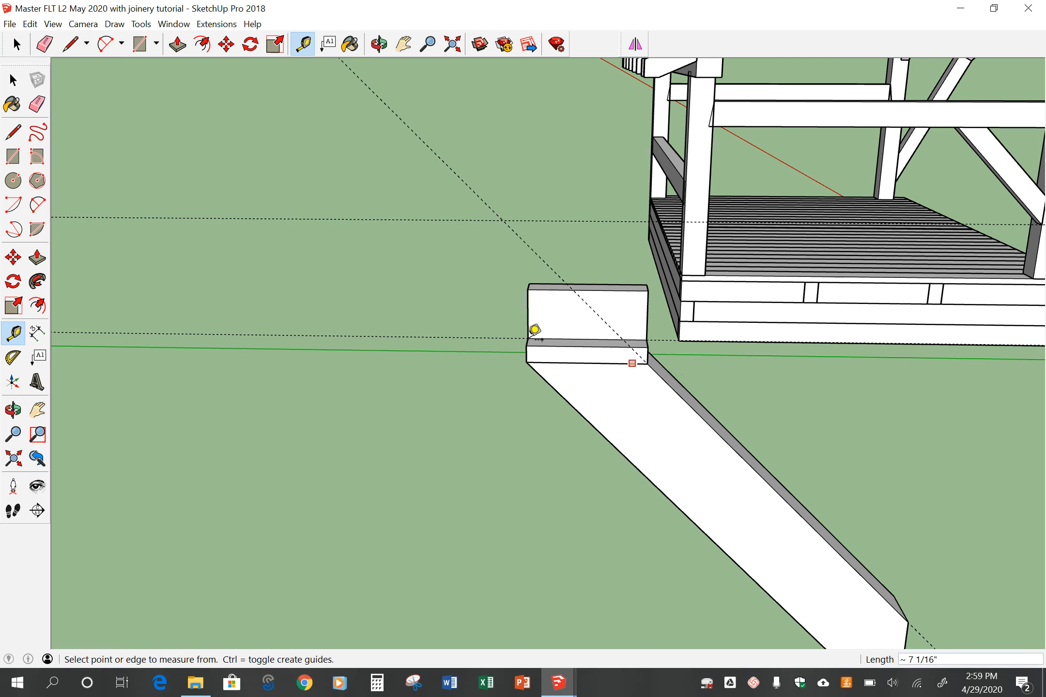
- Draw a line along the guide on the block's front face, from its lower corner to its top edge
left_click(20, 138)
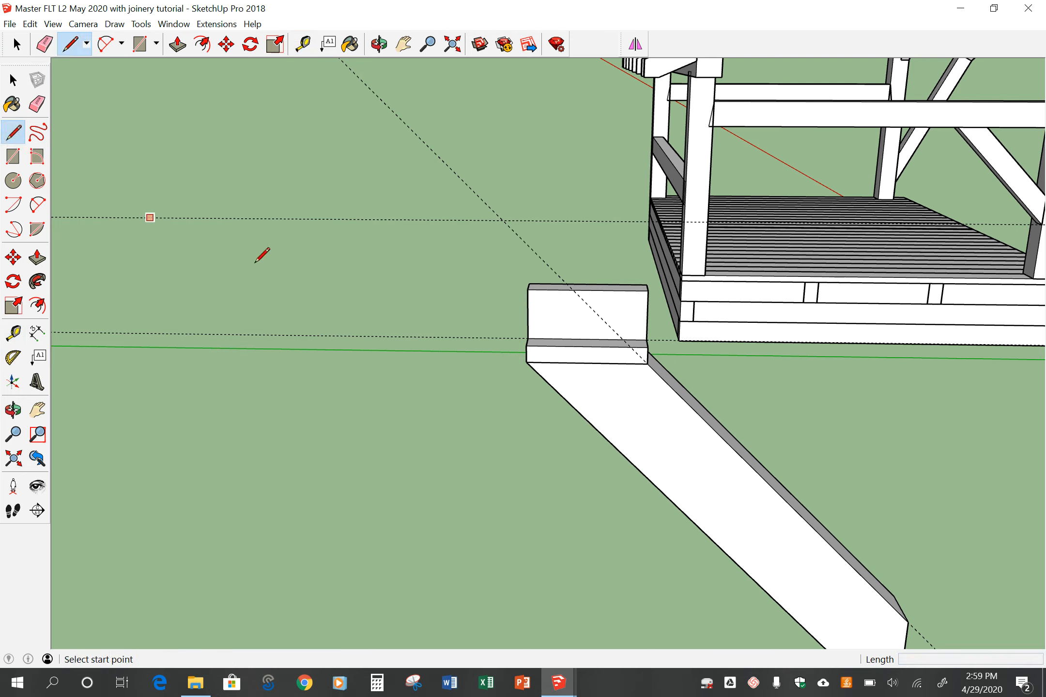
left_click(648, 362)
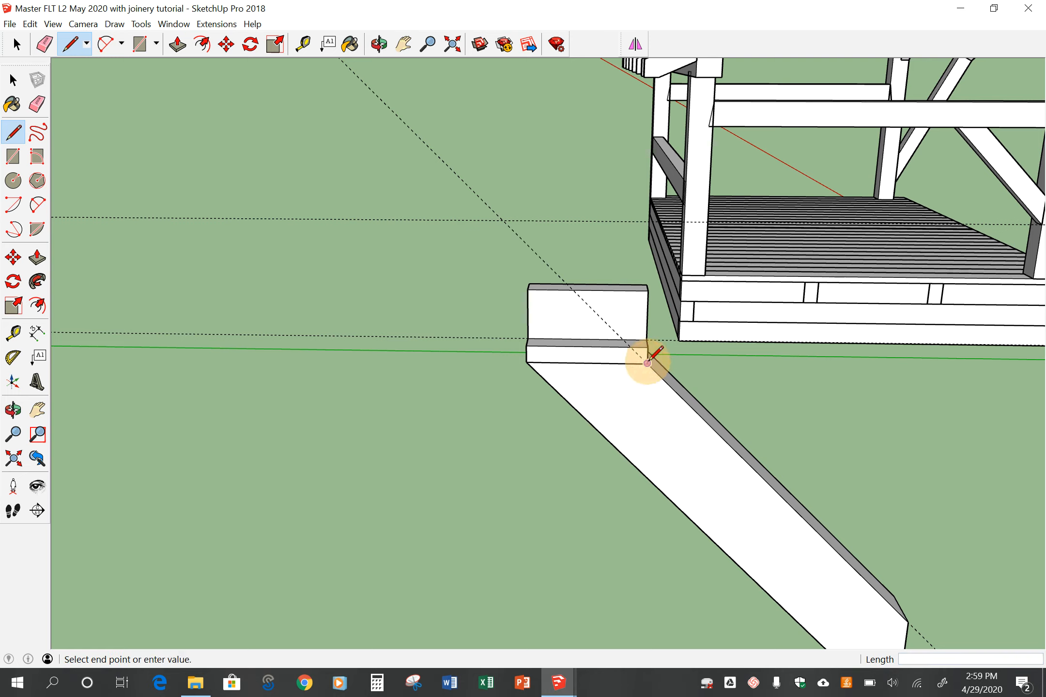
left_click(628, 345)
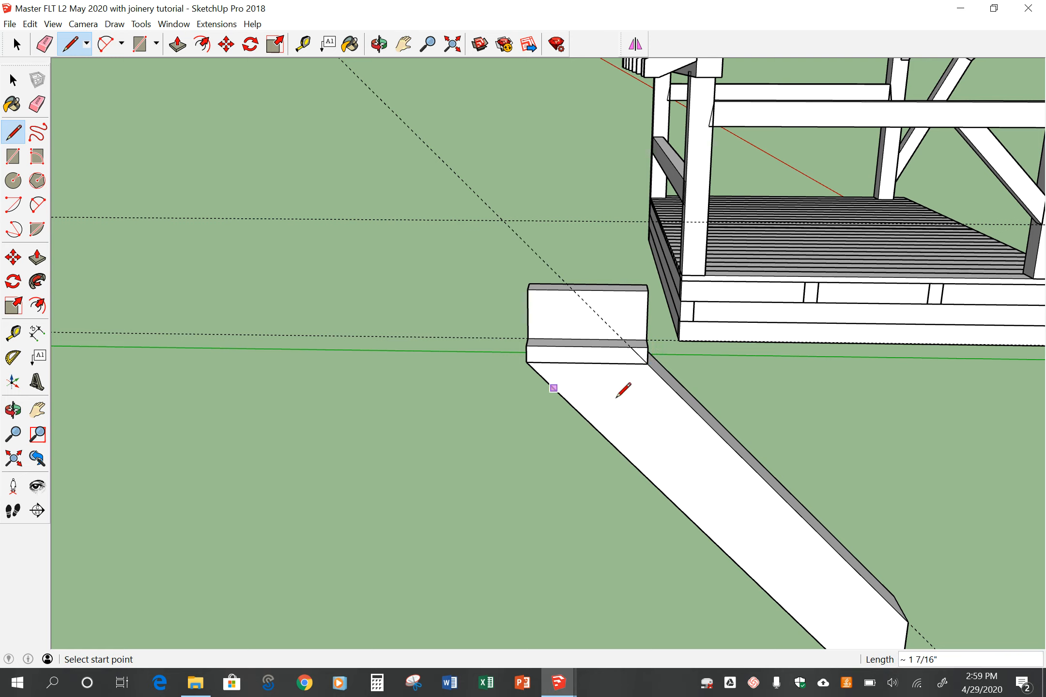
- Start a Push/Pull on the small triangular face cut off at the corner of the block's front face
middle_click_drag(625, 395, 434, 411)
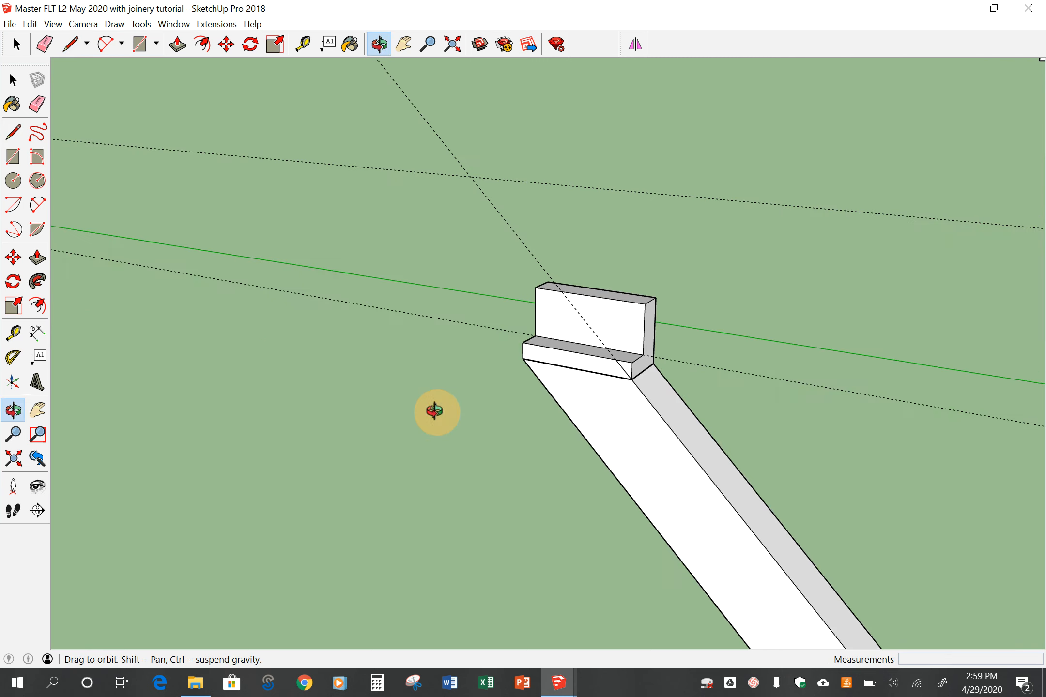
left_click(43, 253)
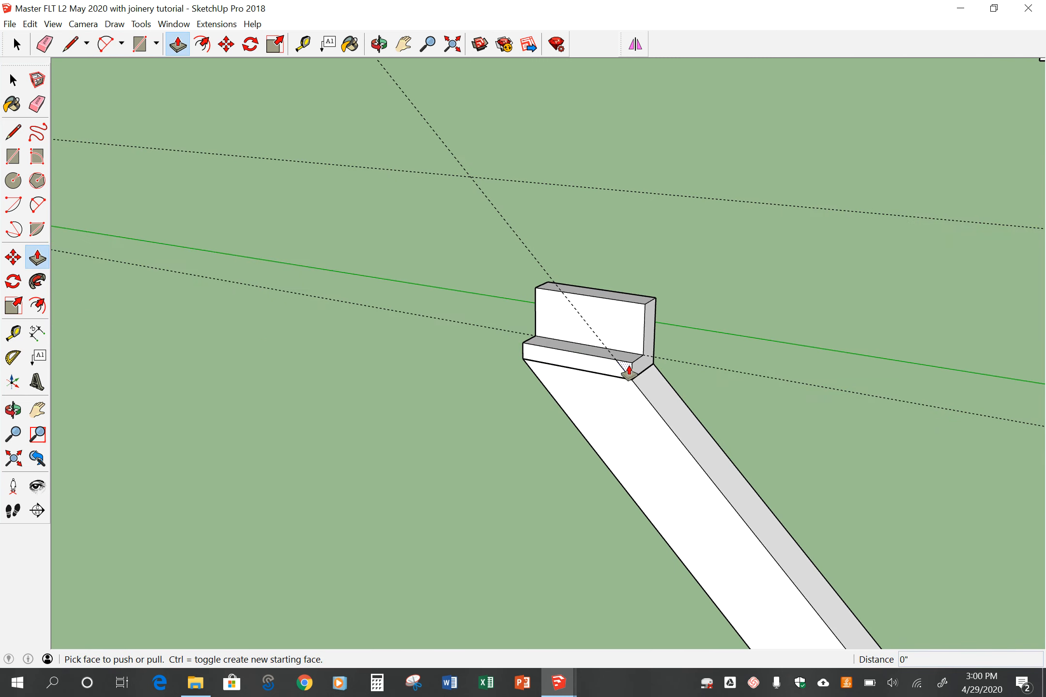
scroll(629, 371, "up", 3)
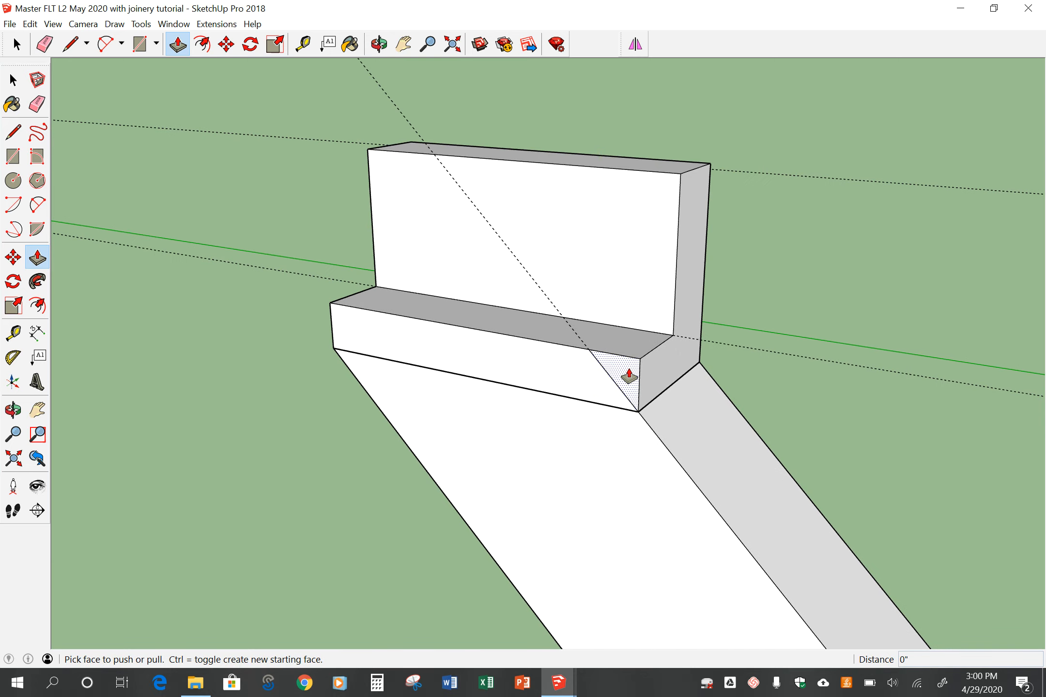
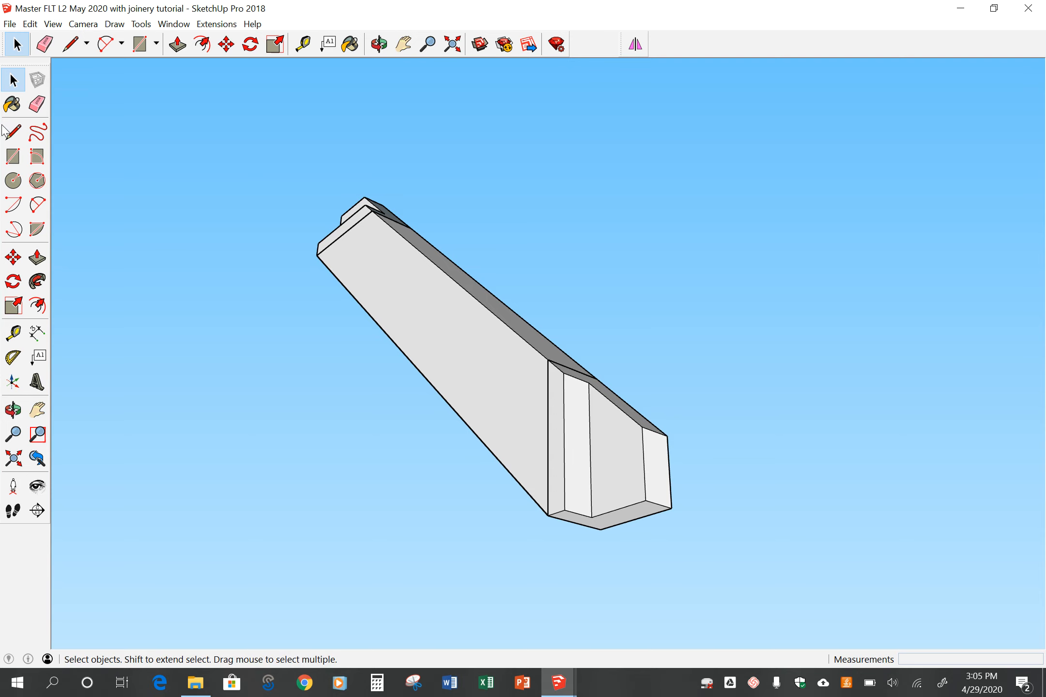
- Define the joinery geometry at the brace's lower end as a component named "2x2 brace bottom tenon" that glues to Any
triple_click(634, 465)
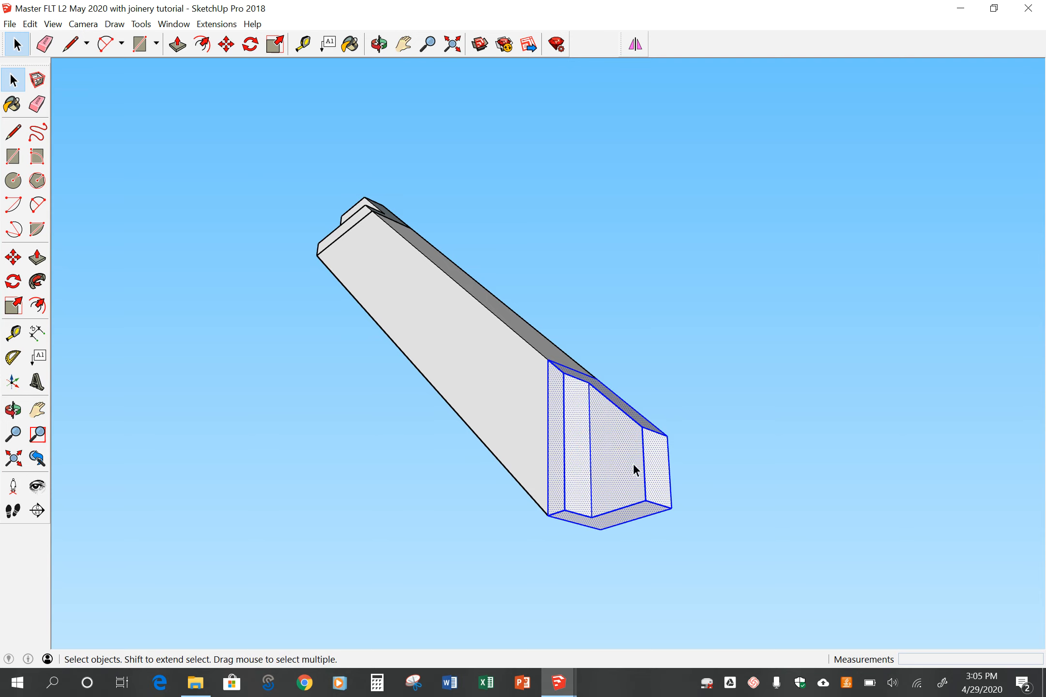
right_click(634, 463)
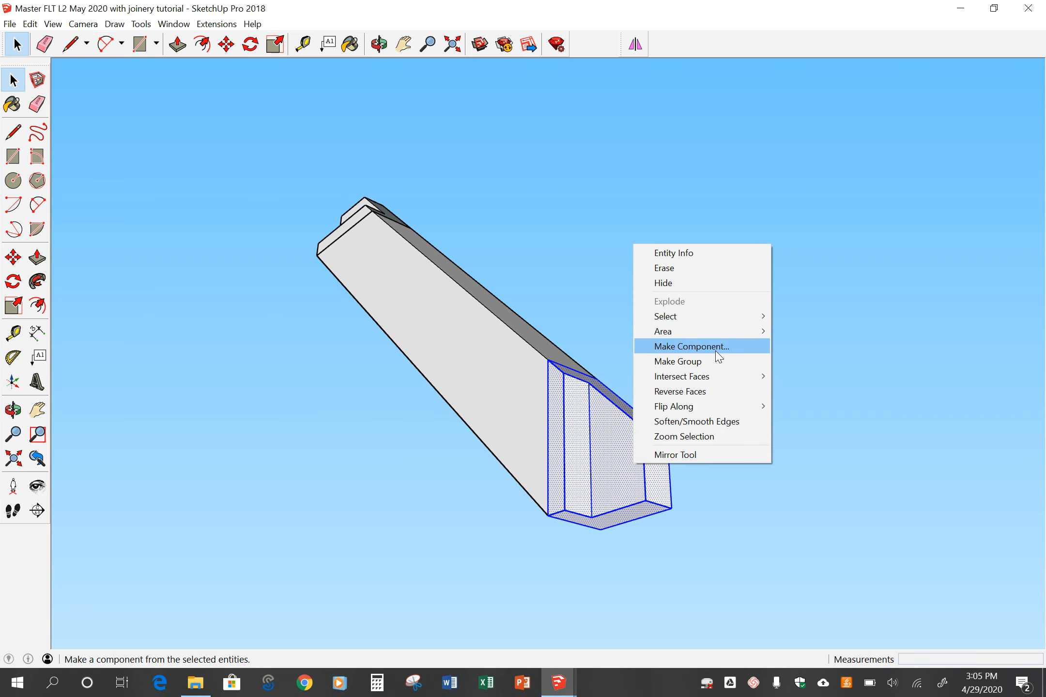
left_click(692, 346)
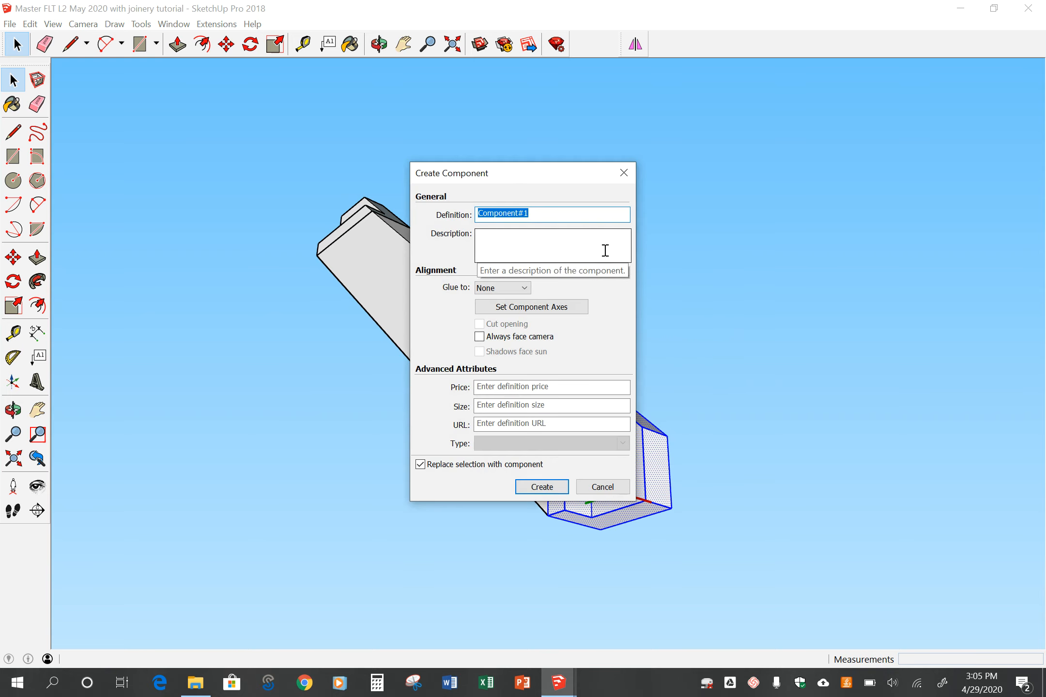
type("2x2 brace bottom tenon")
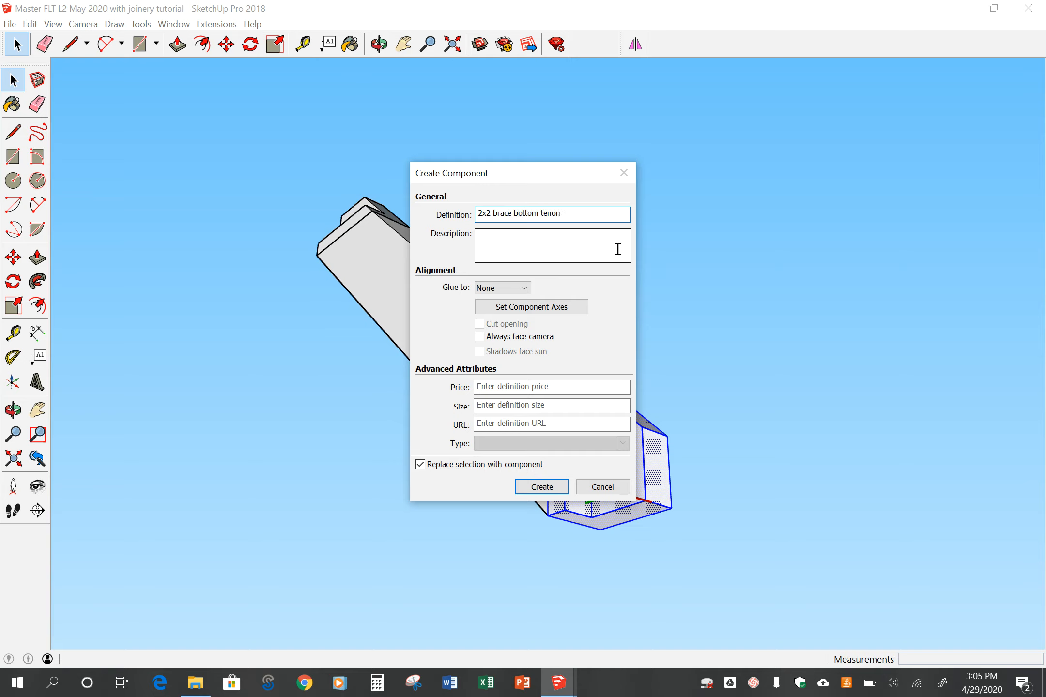
left_click(527, 290)
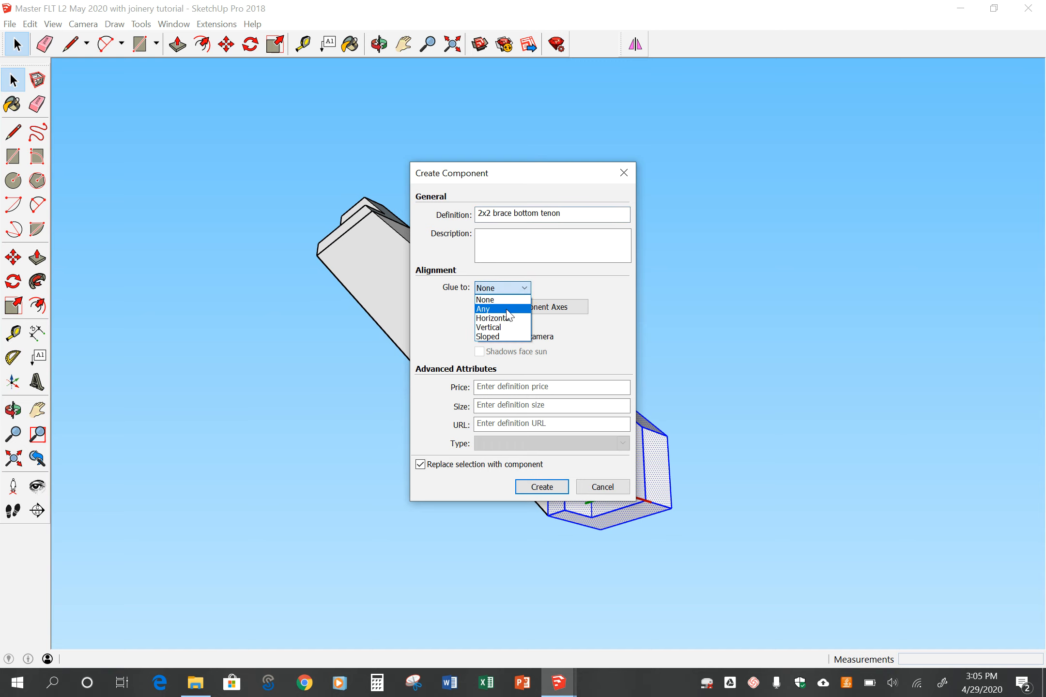
left_click(527, 304)
- Put the component's origin at the brace's lower corner, red axis along the bottom edge, green up the vertical edge, and create it, replacing the existing definition
left_click(528, 308)
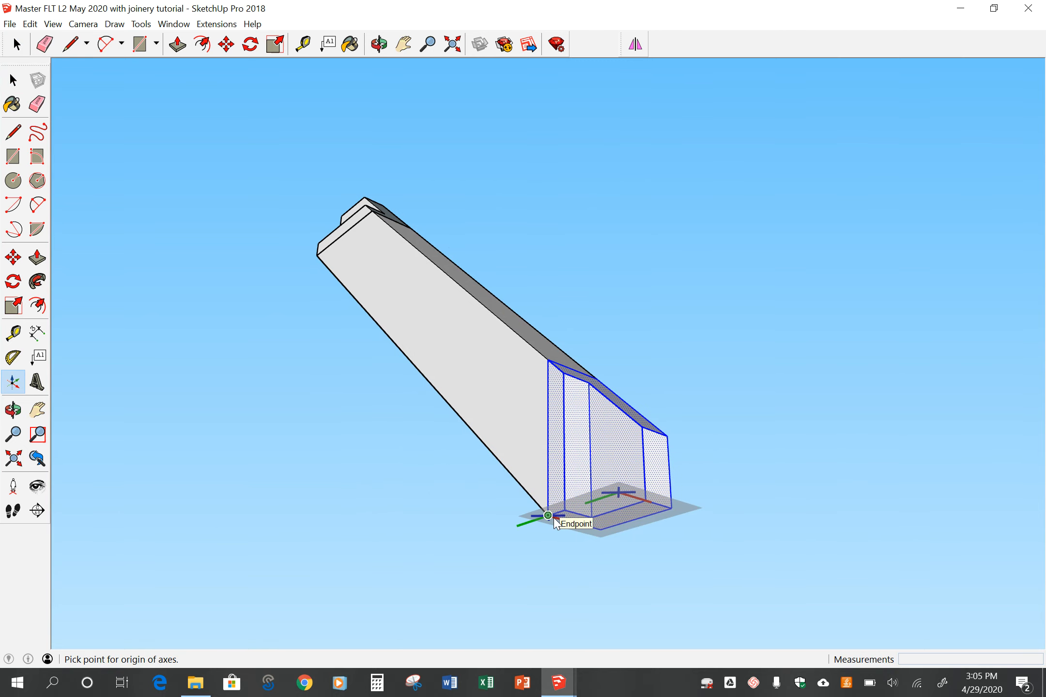
left_click(553, 517)
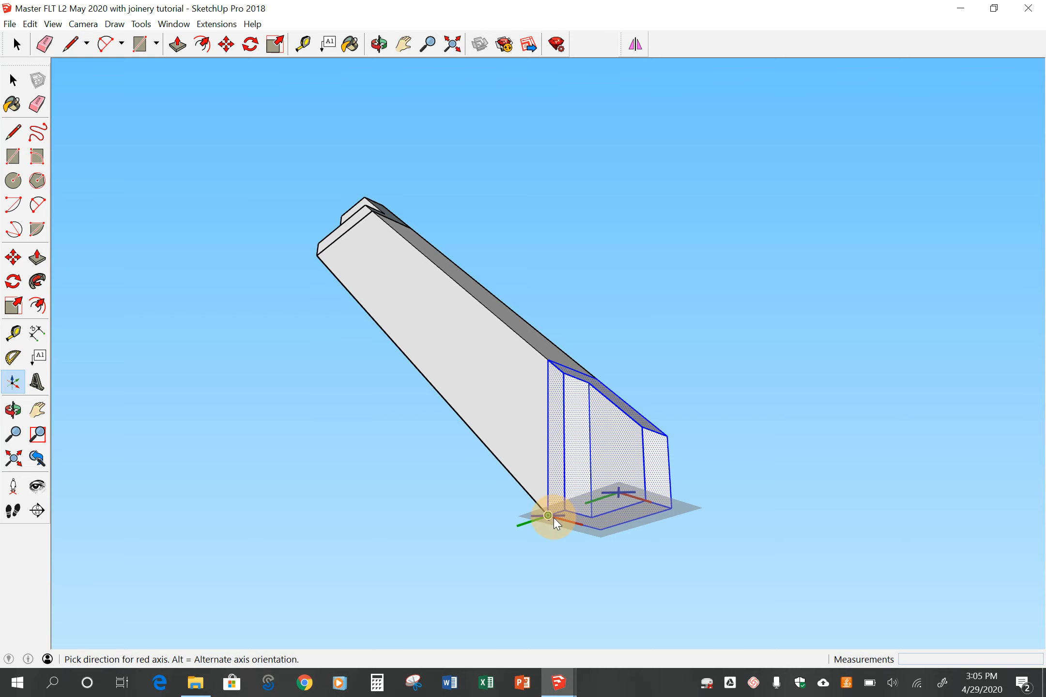
left_click(601, 530)
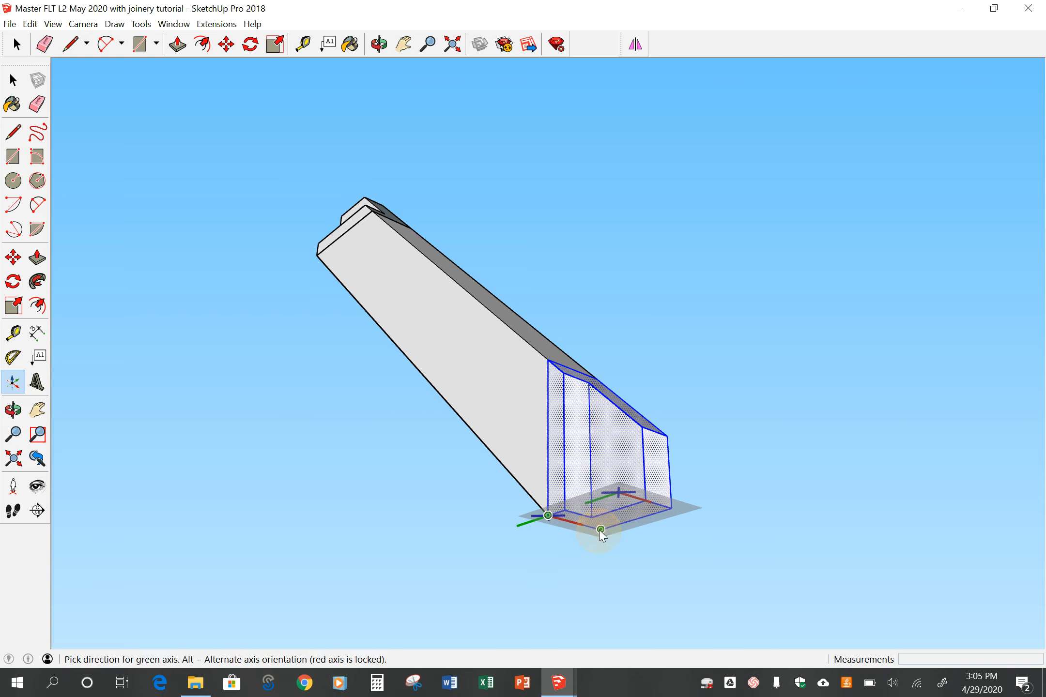
left_click(548, 372)
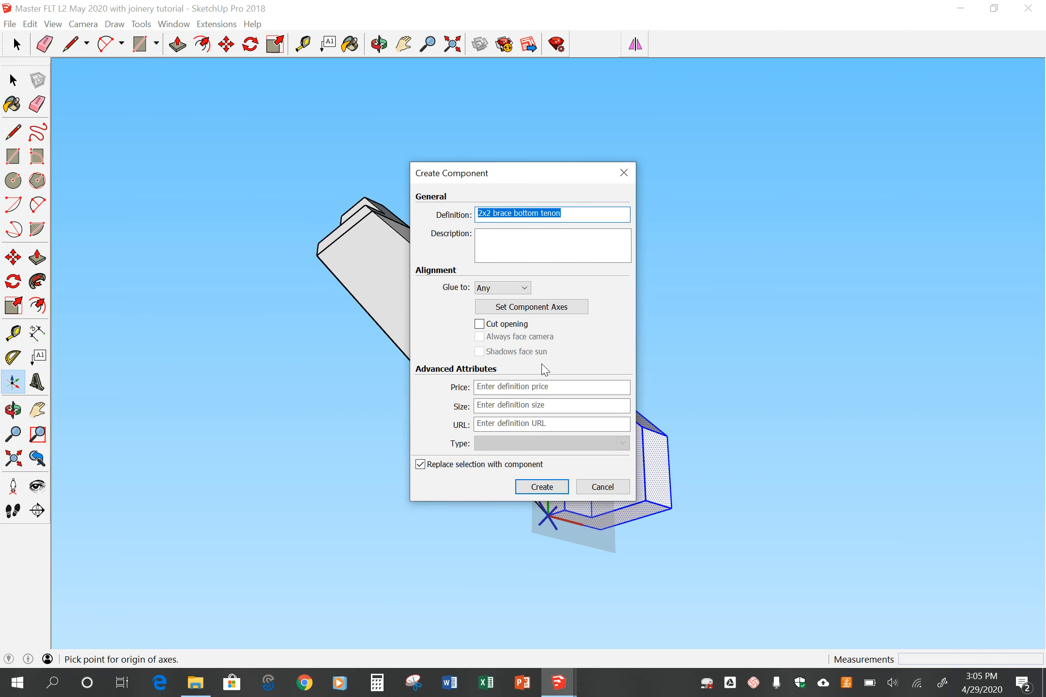
left_click(558, 489)
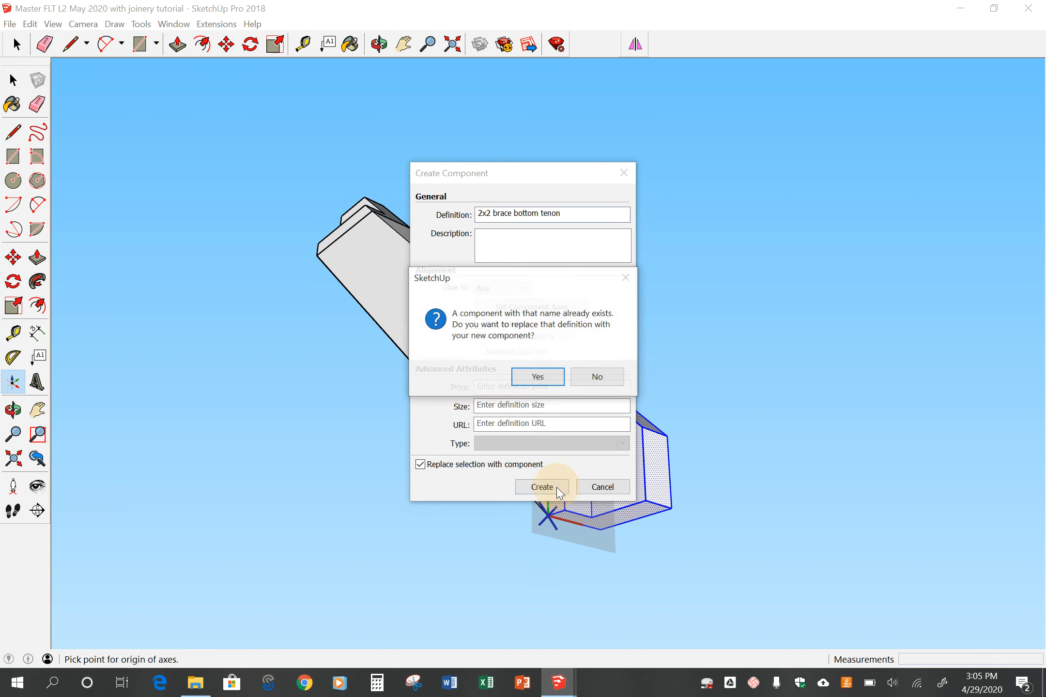
left_click(551, 377)
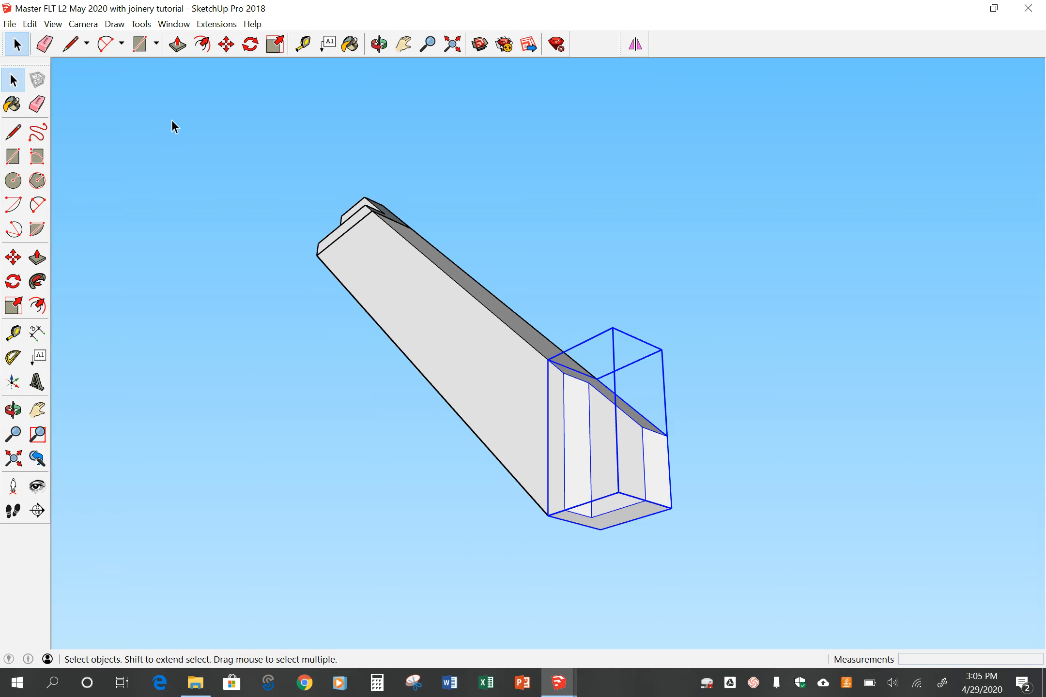
- Cut the bottom tenon component and paste it in place inside the brace component
left_click(30, 24)
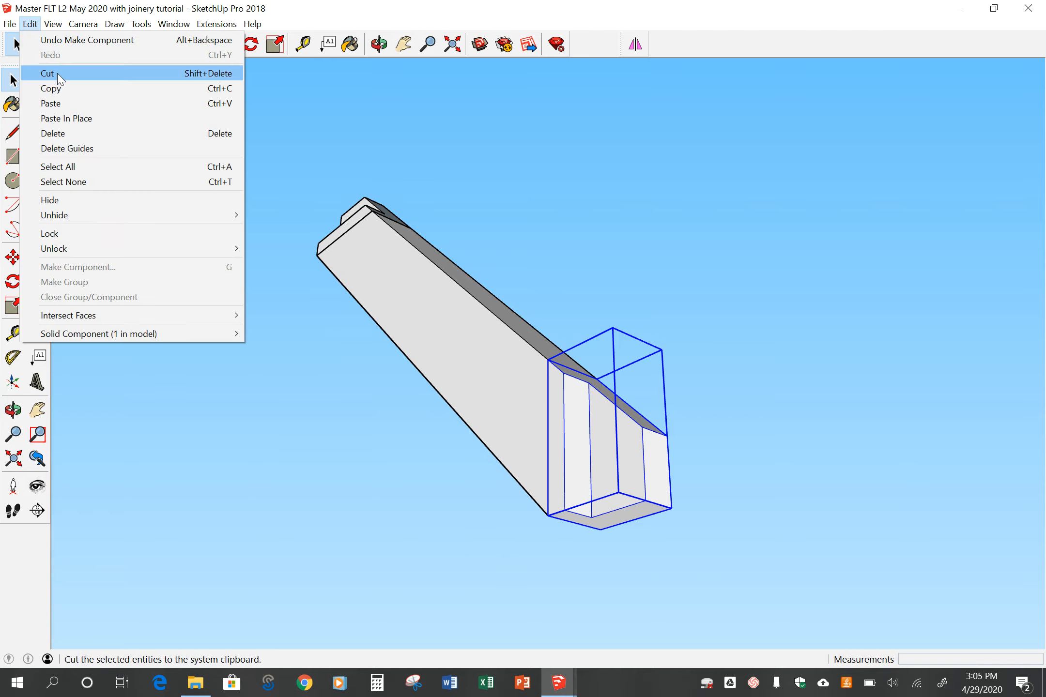
left_click(58, 73)
triple_click(480, 344)
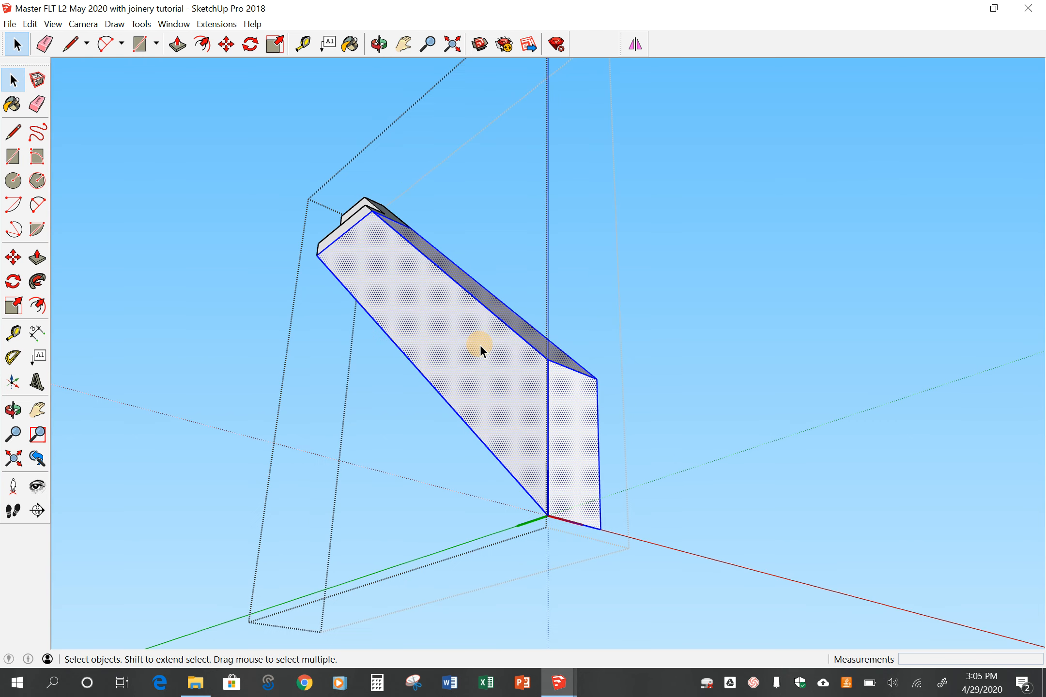
left_click(30, 24)
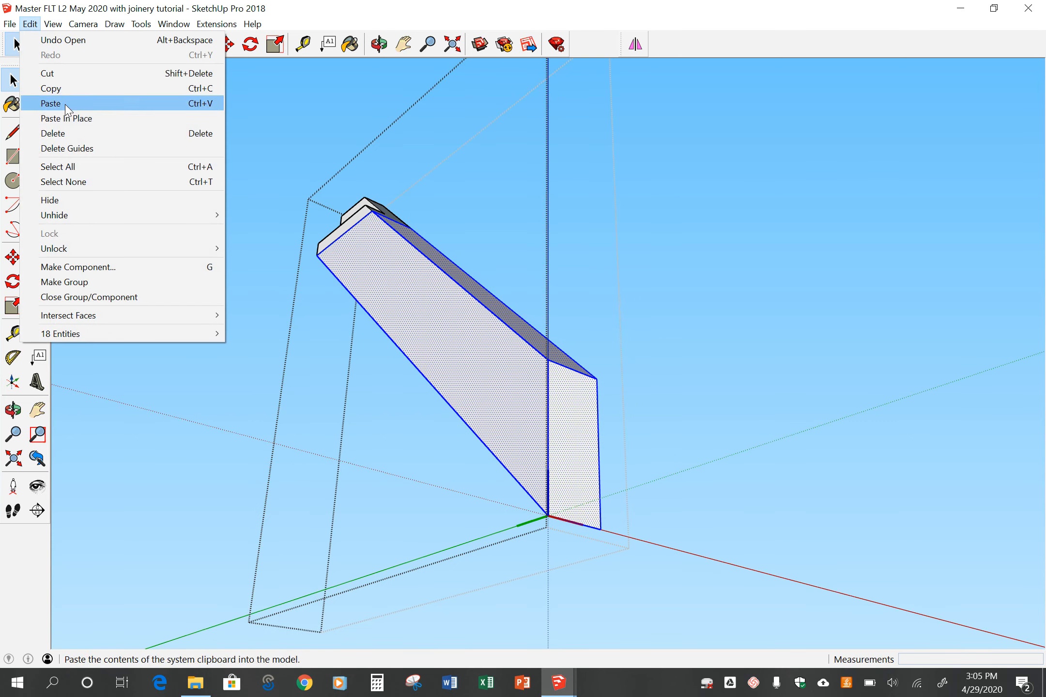
left_click(70, 120)
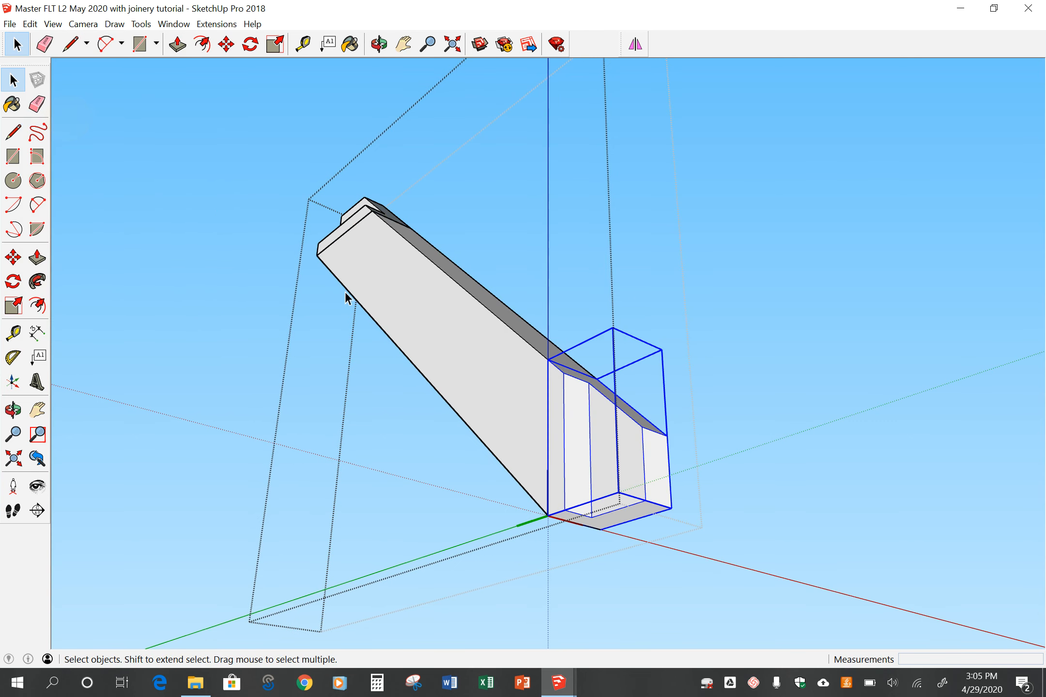
- Turn the nested bottom tenon into a joint with TF Create Joint and leave the brace component
right_click(635, 464)
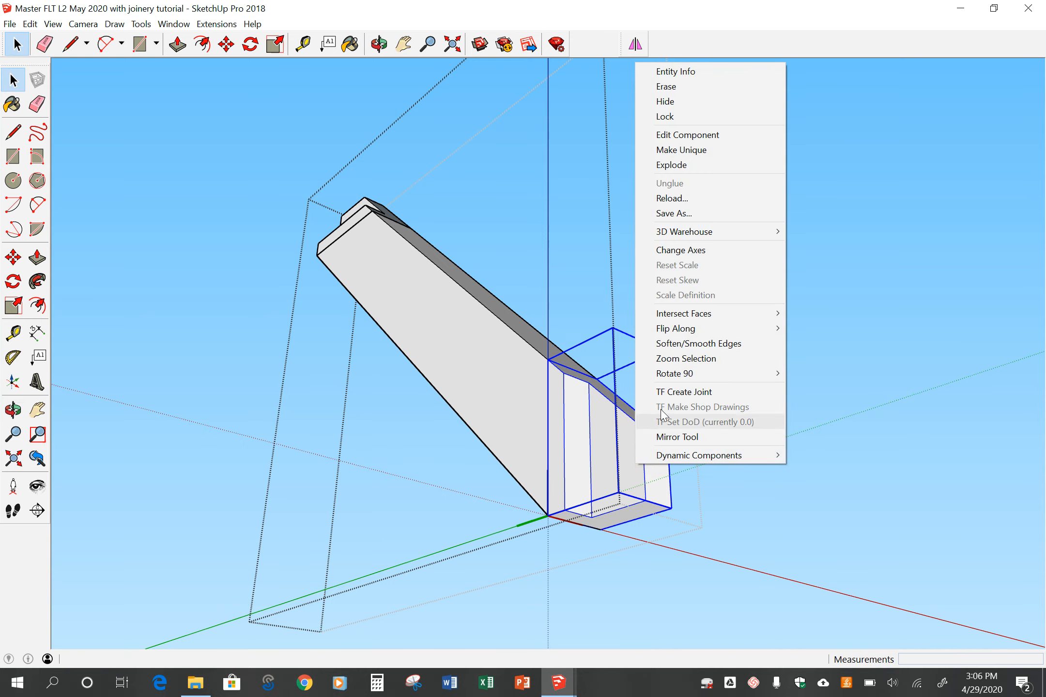
left_click(666, 391)
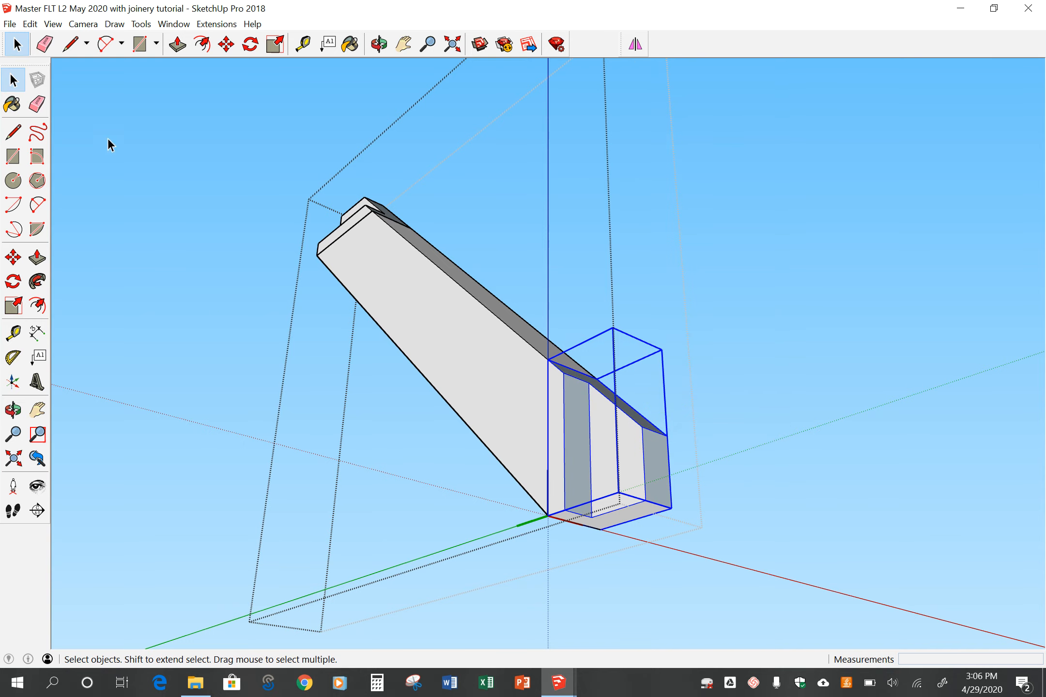
left_click(139, 121)
- Delete the working copy of the brace that stands outside the timber frame
scroll(368, 278, "down", 5)
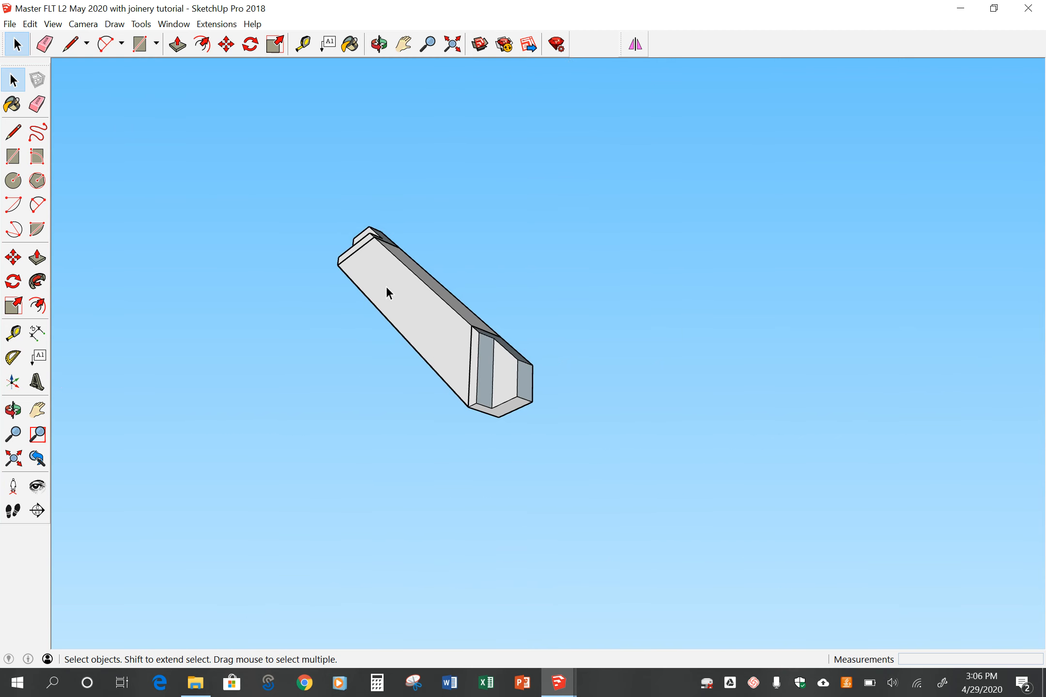
scroll(460, 320, "down", 6)
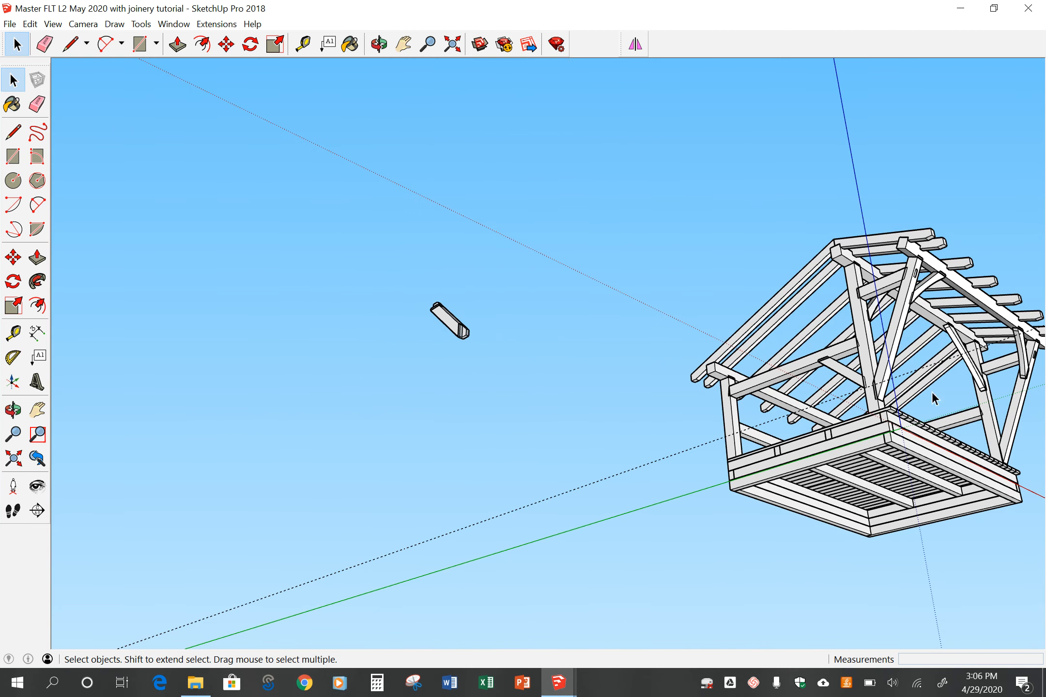
middle_click_drag(897, 344, 765, 404)
scroll(765, 405, "up", 4)
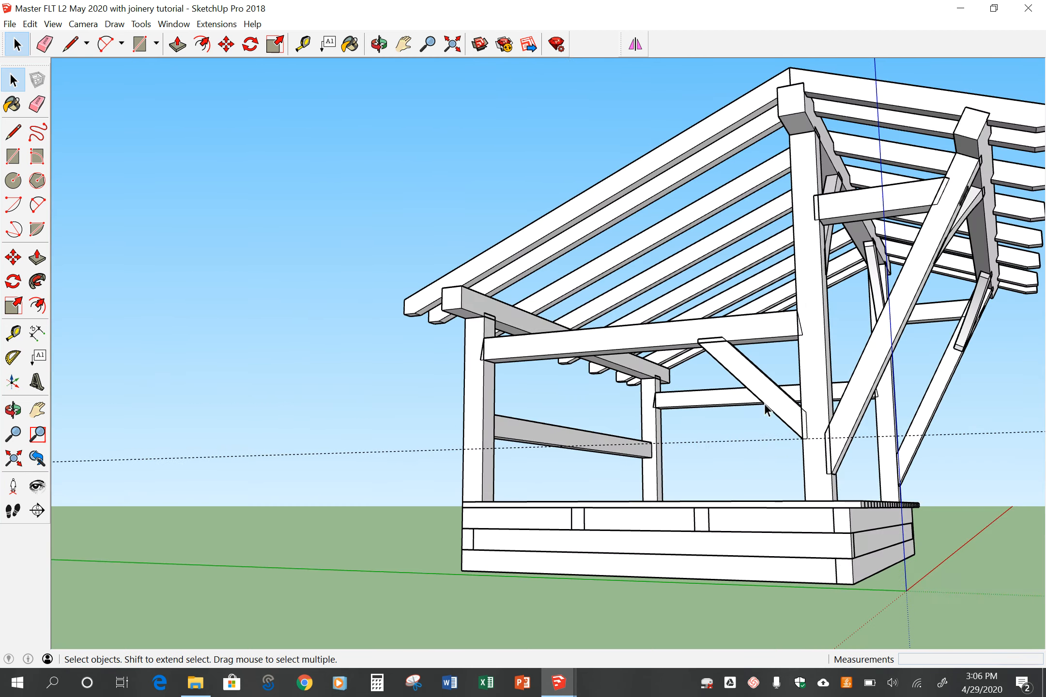
scroll(769, 416, "down", 10)
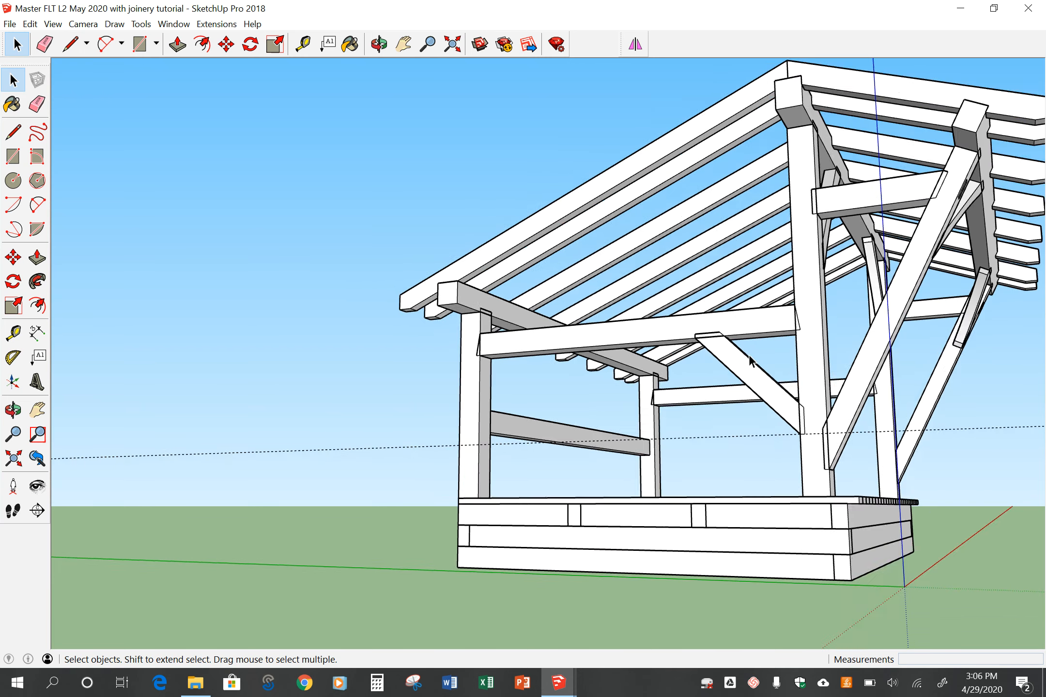
left_click(323, 318)
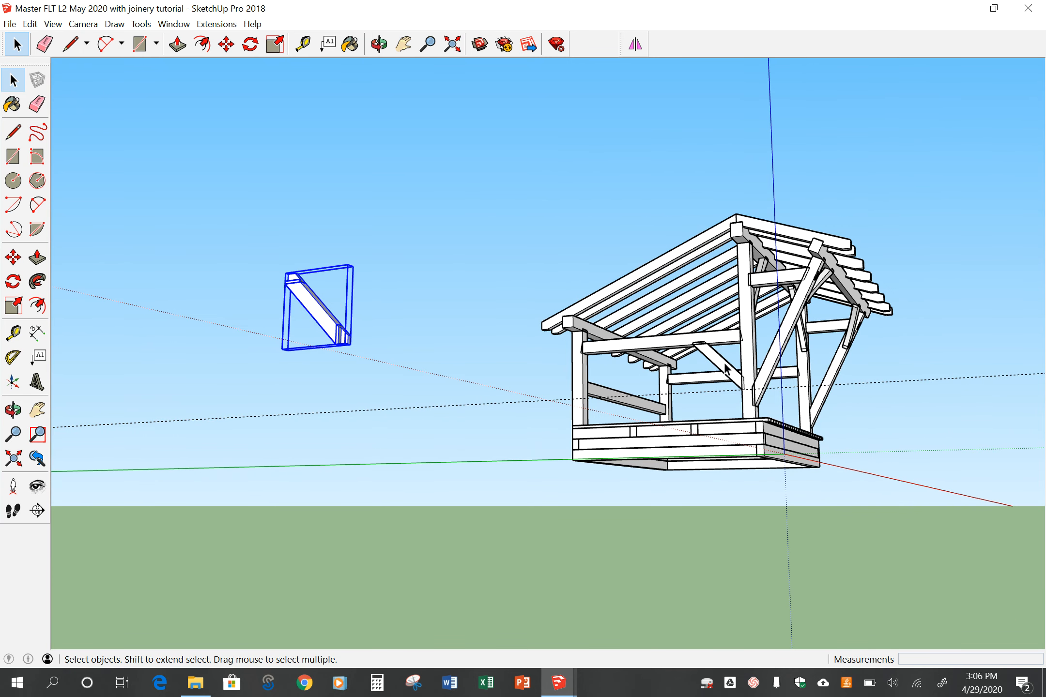
key("Delete")
- Display the timber frame in X-ray face style to inspect the brace's tenons inside the beam and post
scroll(792, 393, "up", 3)
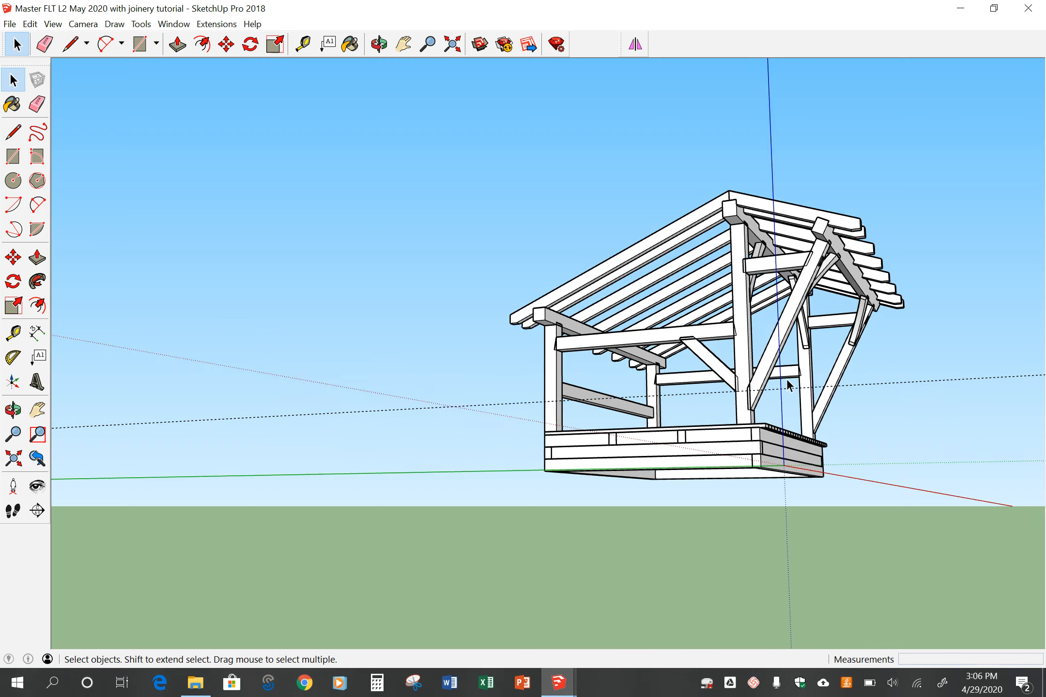
scroll(753, 390, "up", 3)
middle_click_drag(584, 328, 678, 368)
left_click(53, 24)
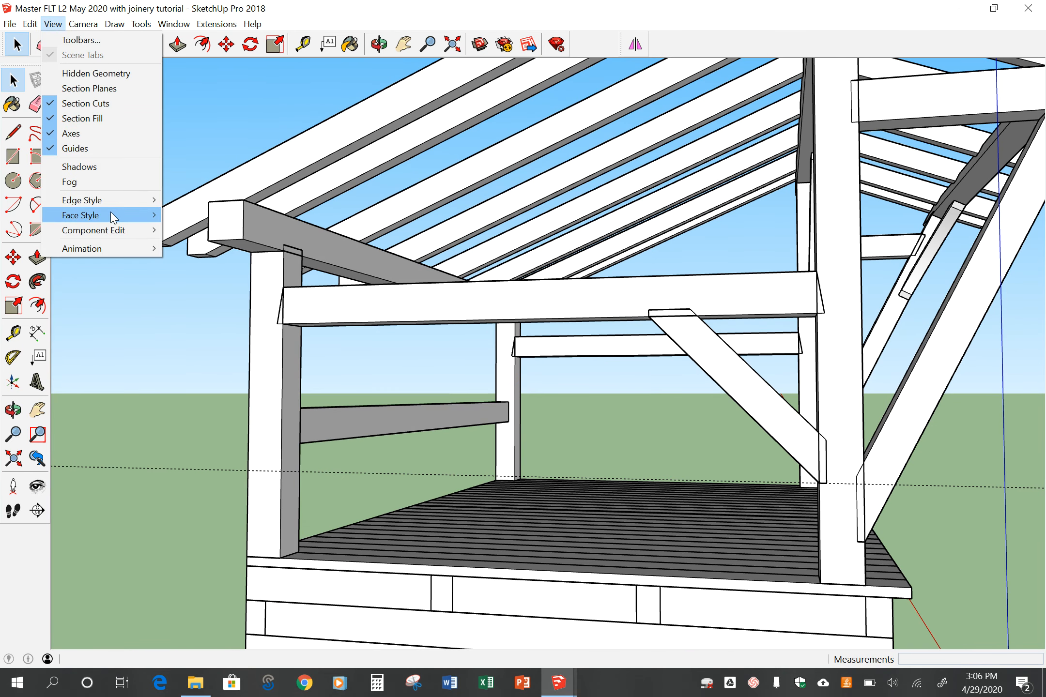
mouse_move(110, 215)
left_click(194, 216)
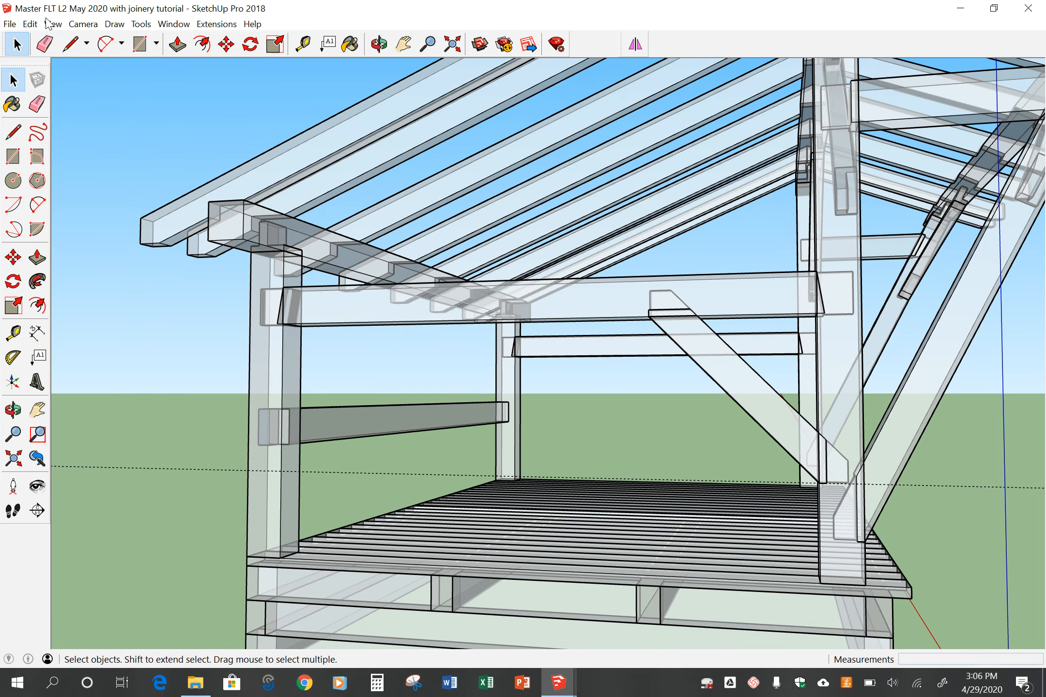
- Unhide all hidden objects and switch off the X-ray face style
left_click(33, 25)
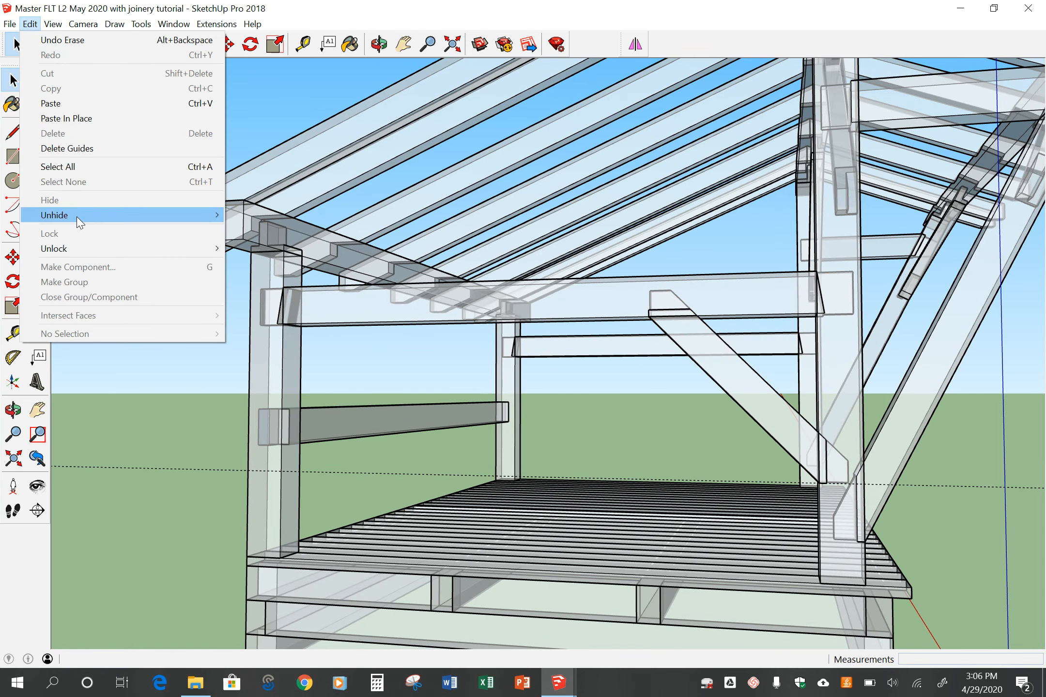
mouse_move(77, 213)
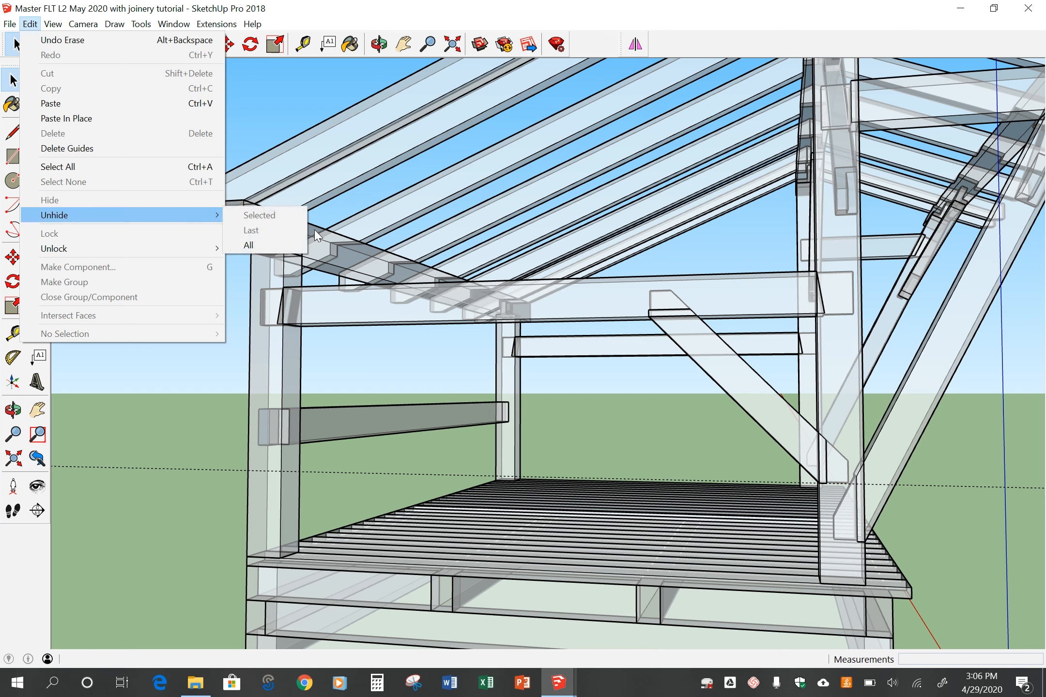
left_click(276, 242)
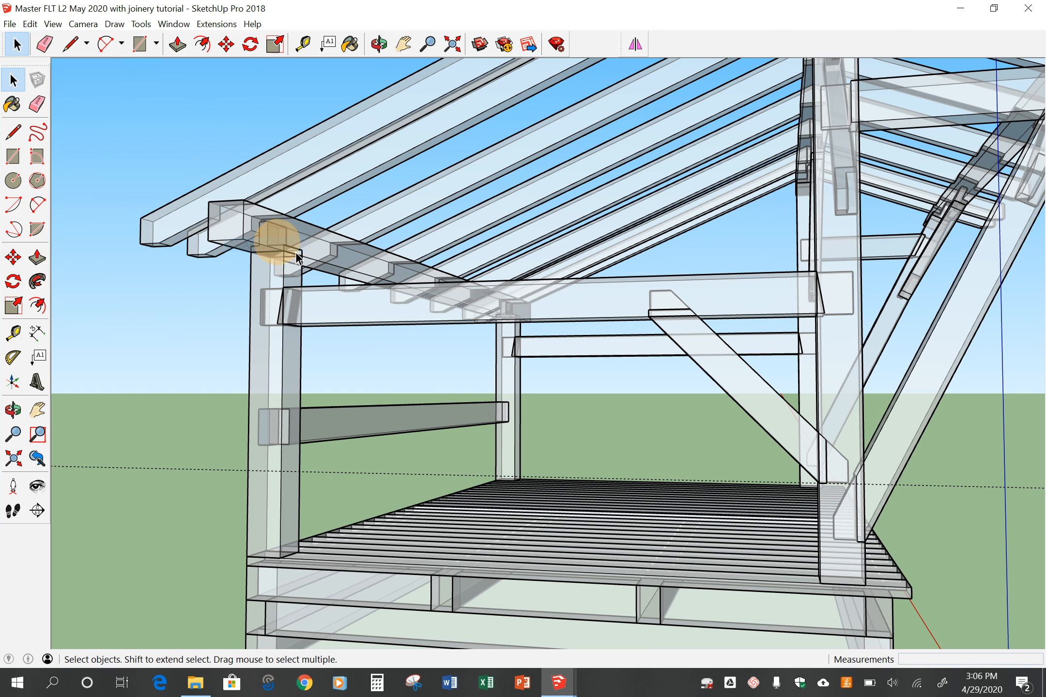
left_click(53, 24)
mouse_move(96, 216)
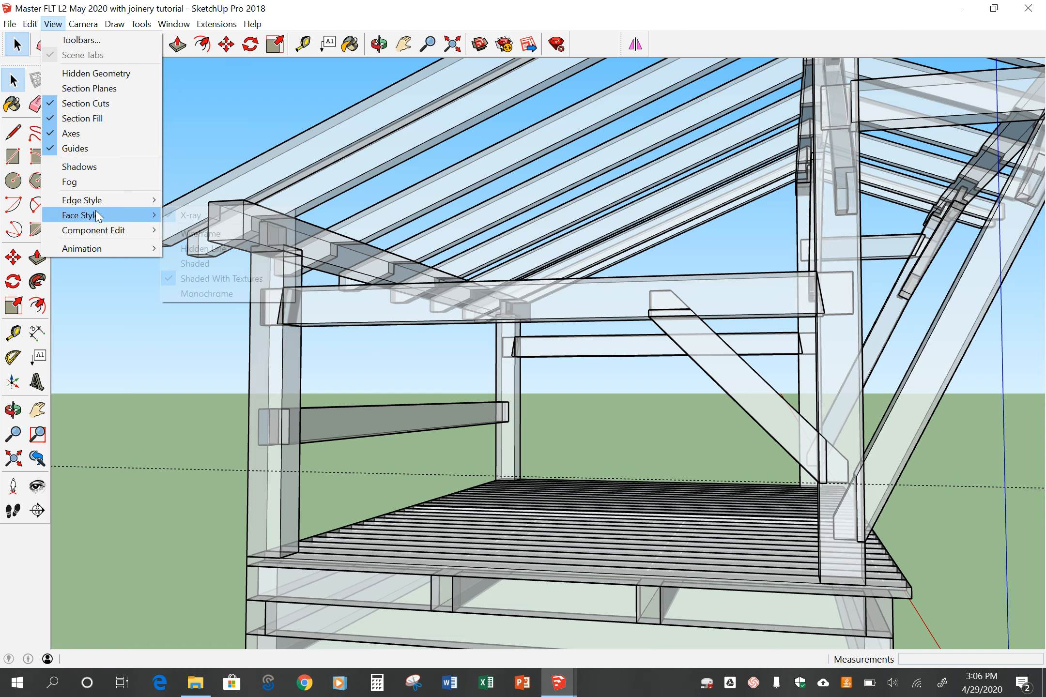
left_click(190, 216)
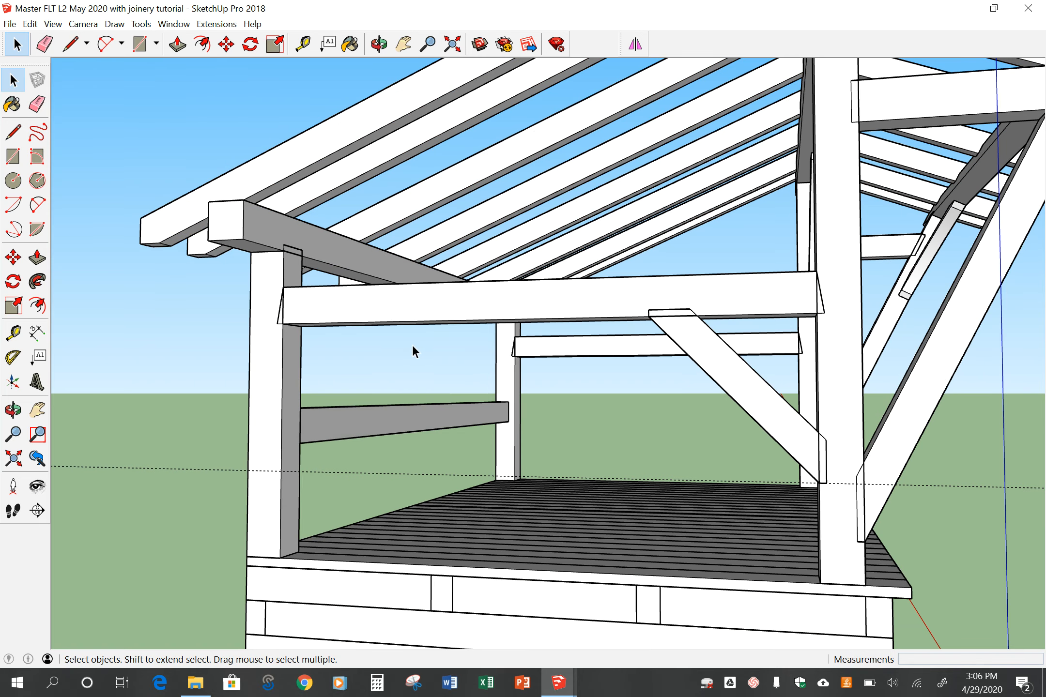
middle_click_drag(601, 414, 474, 314)
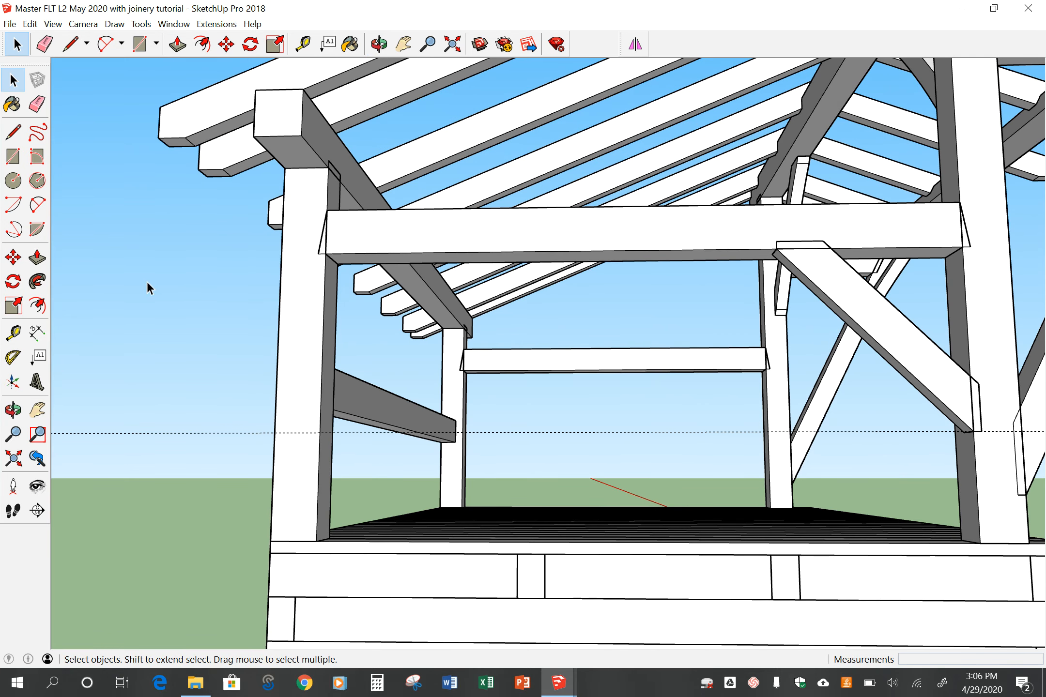
scroll(147, 283, "down", 2)
middle_click_drag(640, 323, 560, 355)
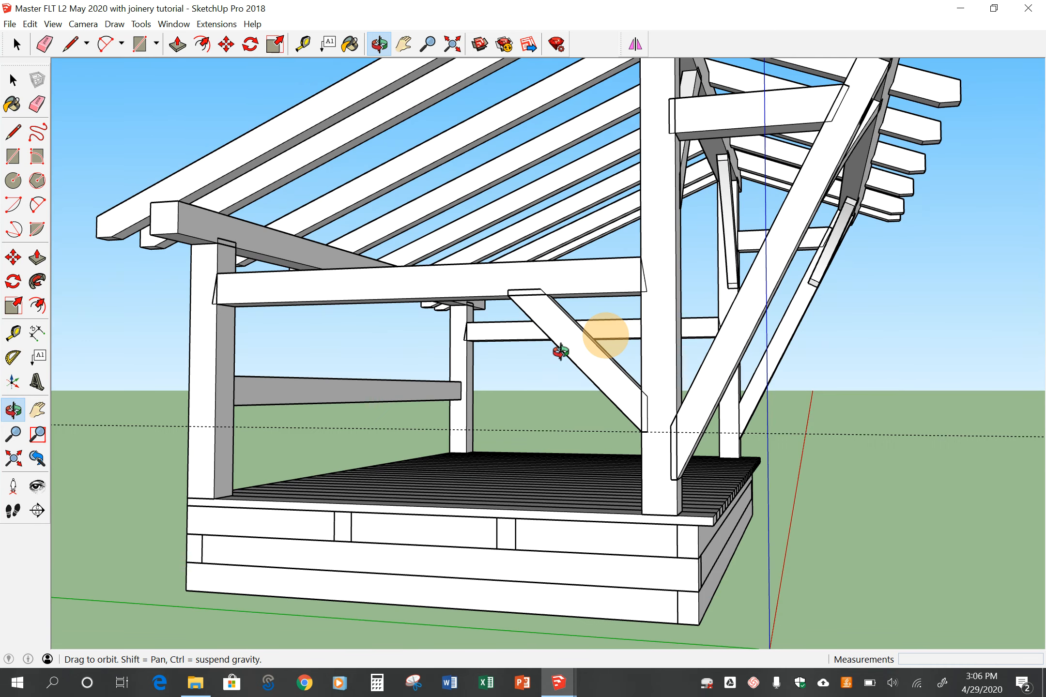
scroll(498, 376, "up", 3)
scroll(498, 376, "up", 1)
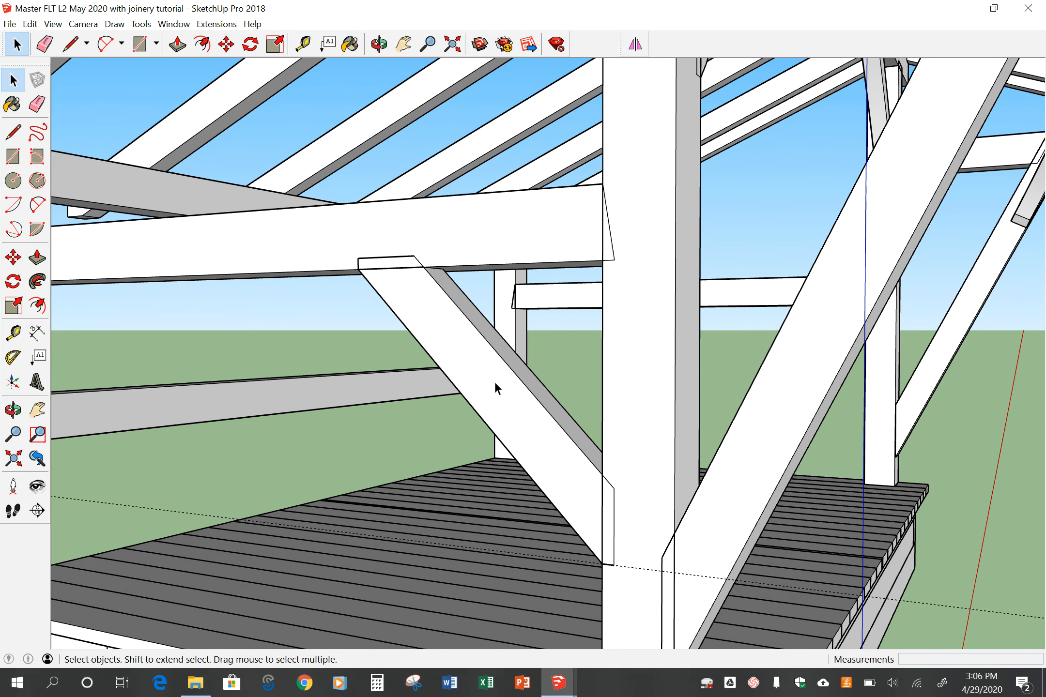
double_click(495, 380)
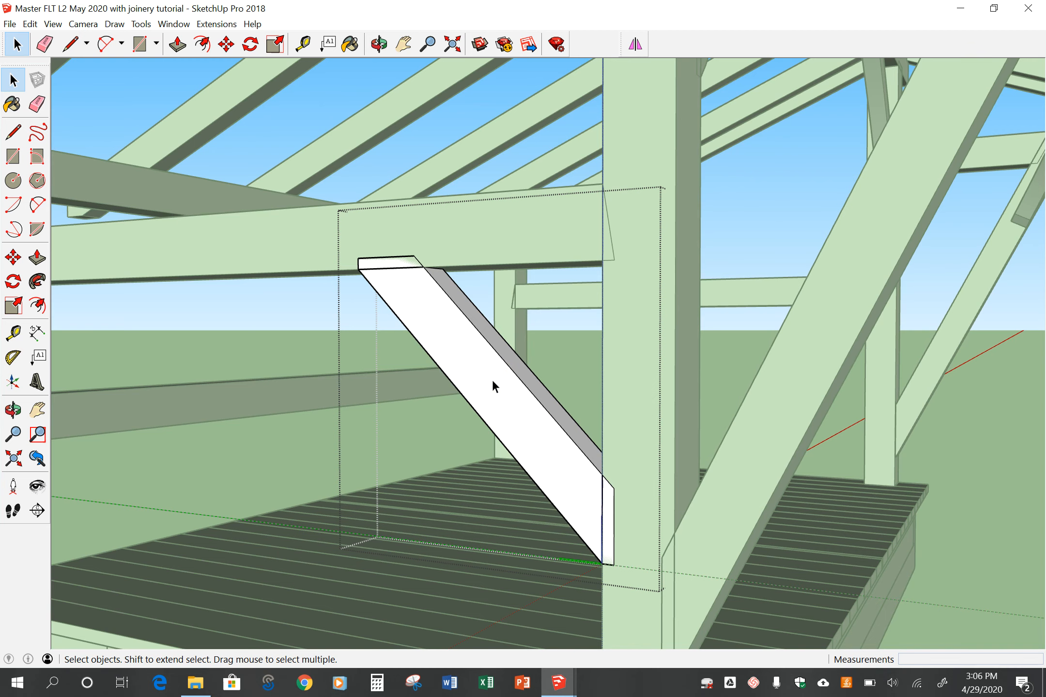
left_click(491, 382)
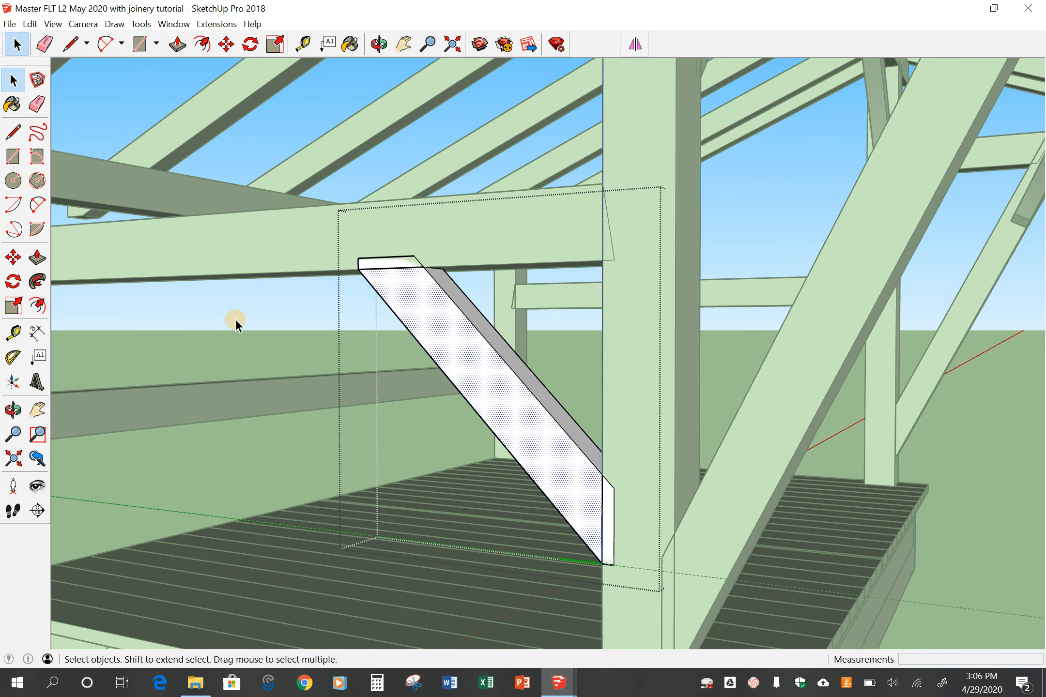
left_click(235, 319)
- Paint the front face of the brace component with the yellow Color D04 and leave the component
double_click(480, 367)
left_click(487, 380)
left_click(350, 44)
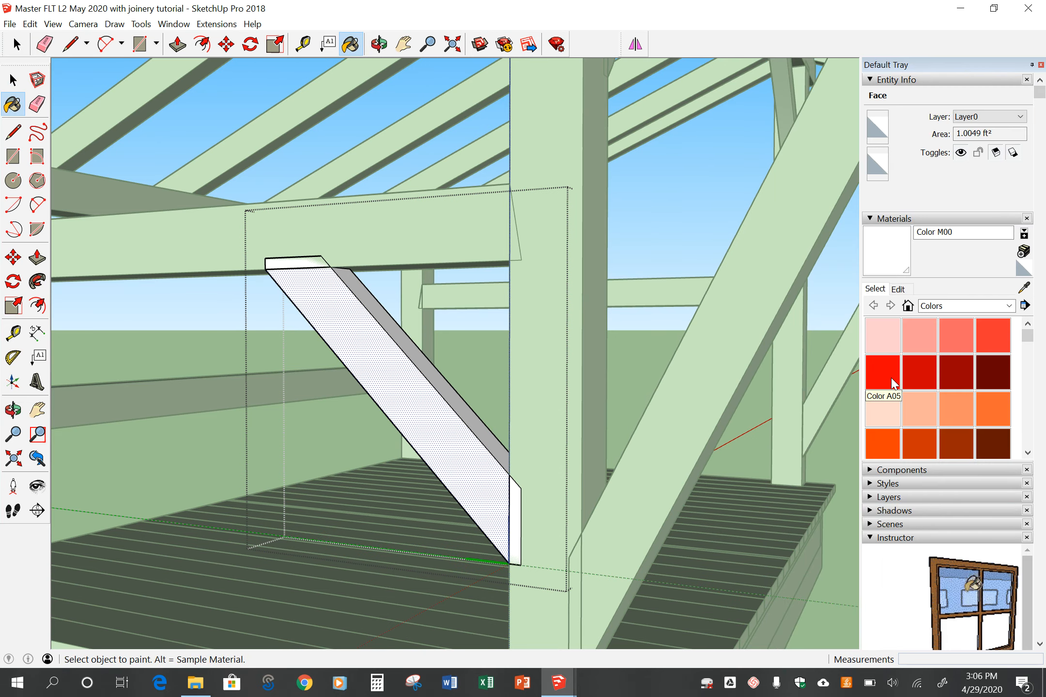
scroll(920, 400, "down", 1)
scroll(942, 399, "down", 1)
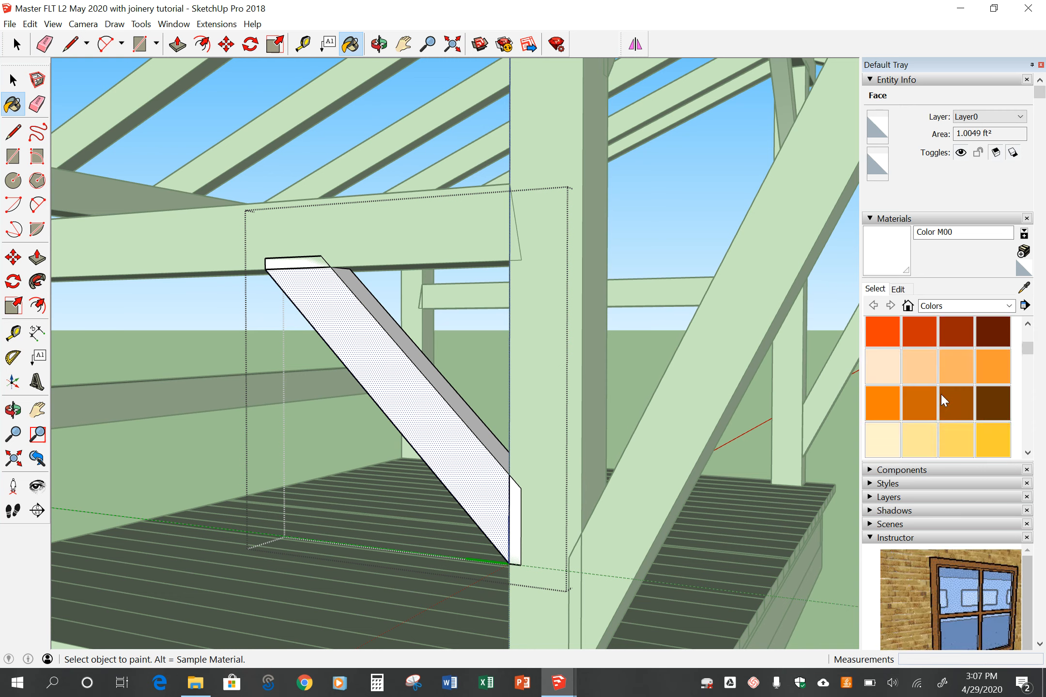
left_click(998, 435)
left_click(419, 393)
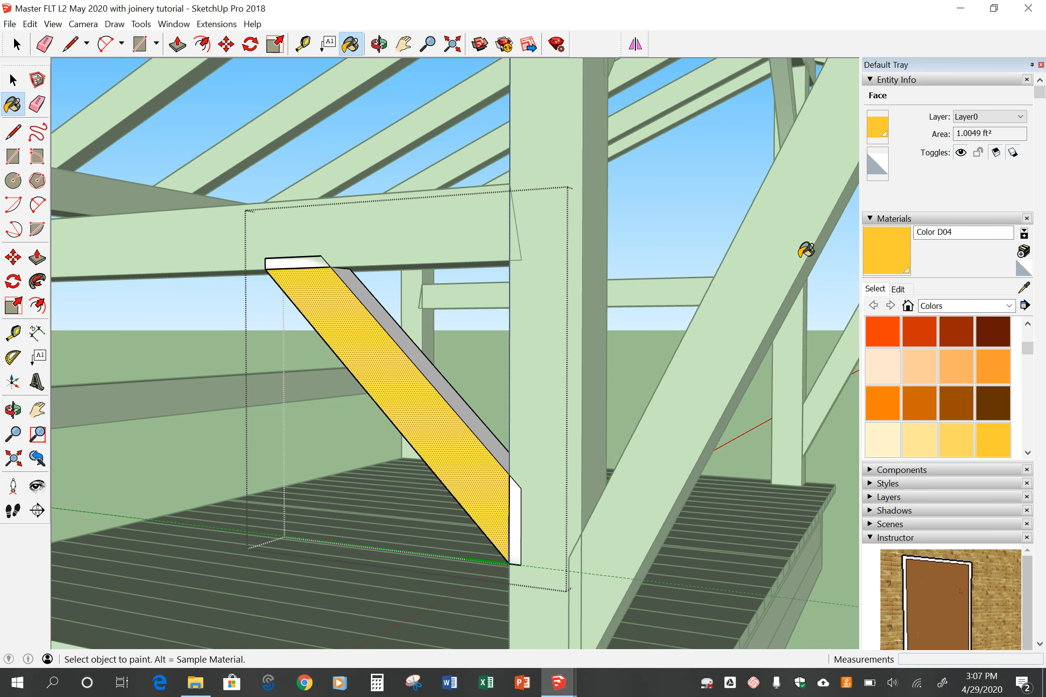
left_click(13, 80)
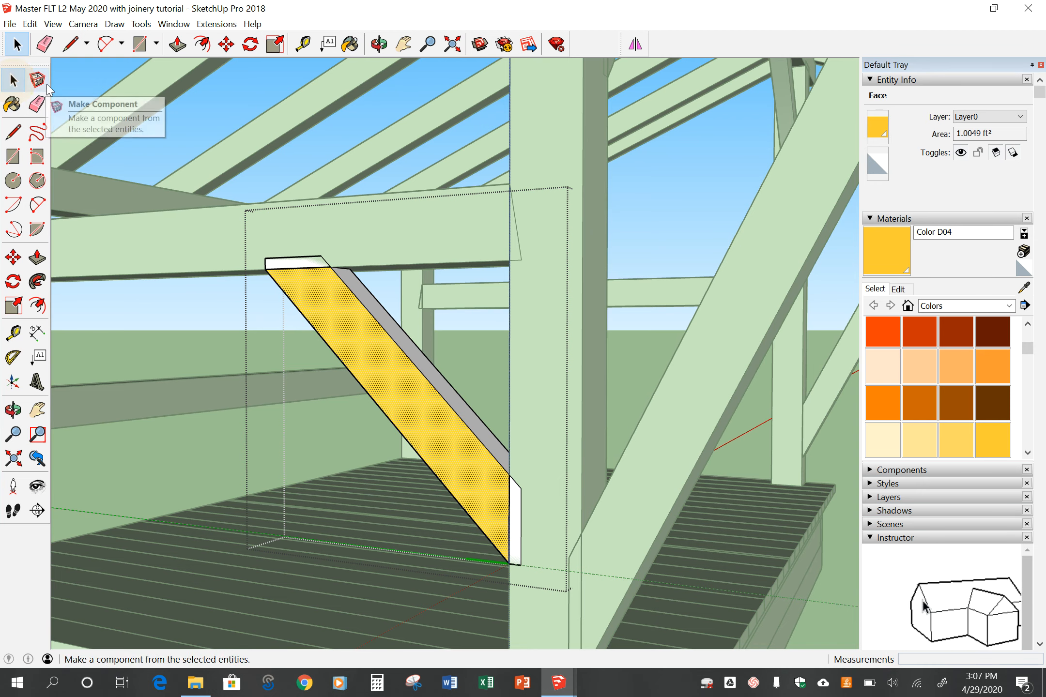
left_click(74, 83)
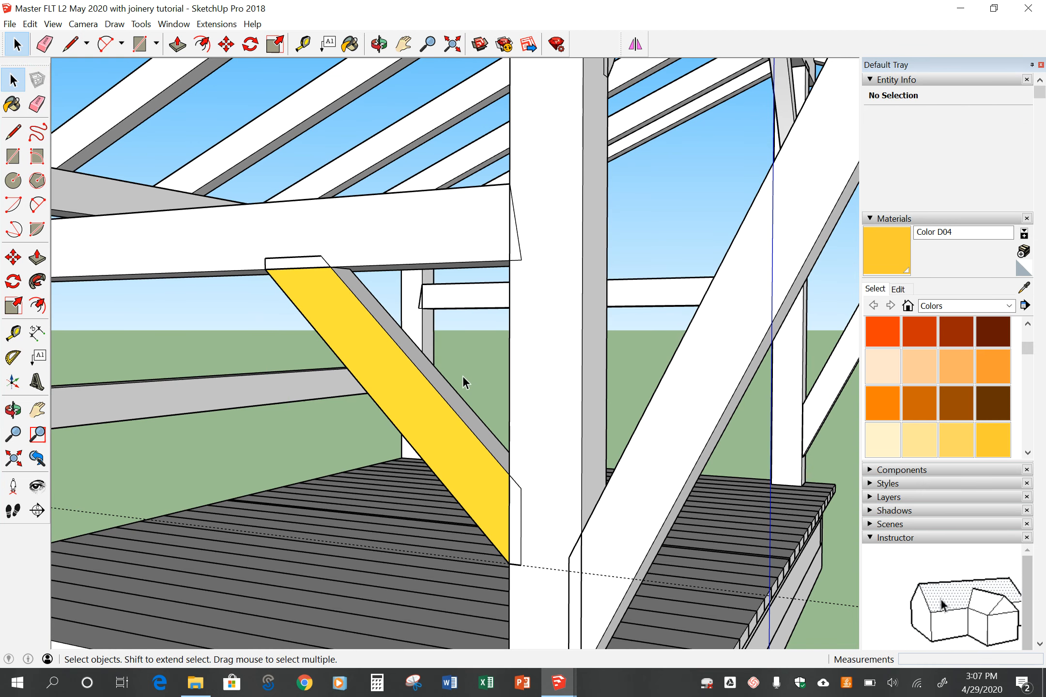
- Paint the brace's upper sloping side face with the orange-red Color B05, close the tray and leave the component
middle_click_drag(463, 376, 229, 402)
triple_click(179, 425)
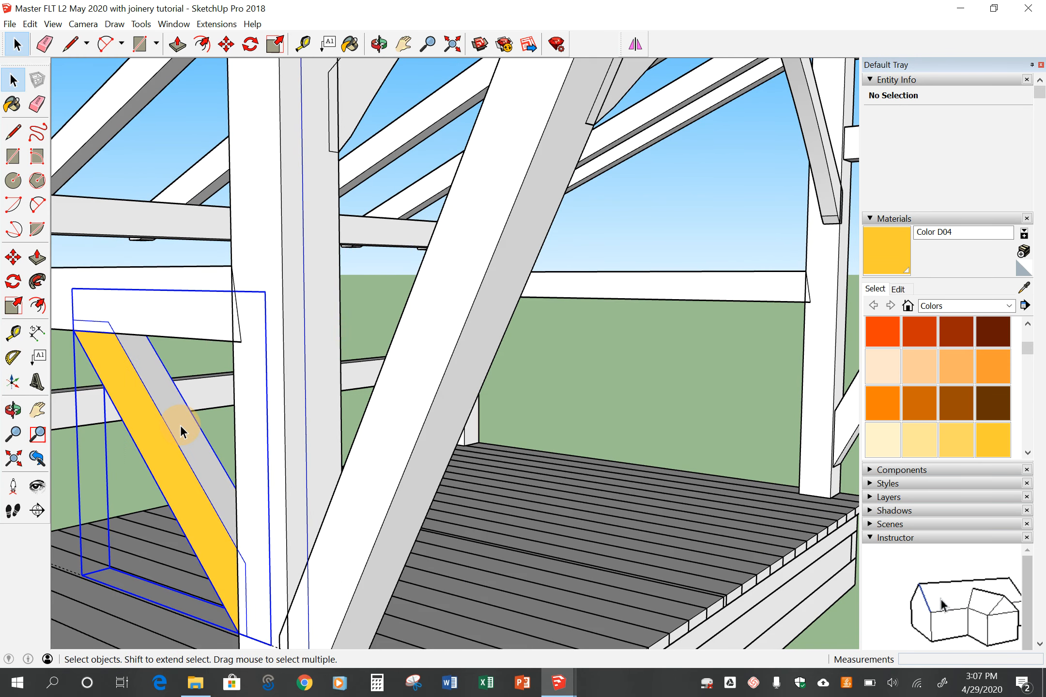
left_click(180, 425)
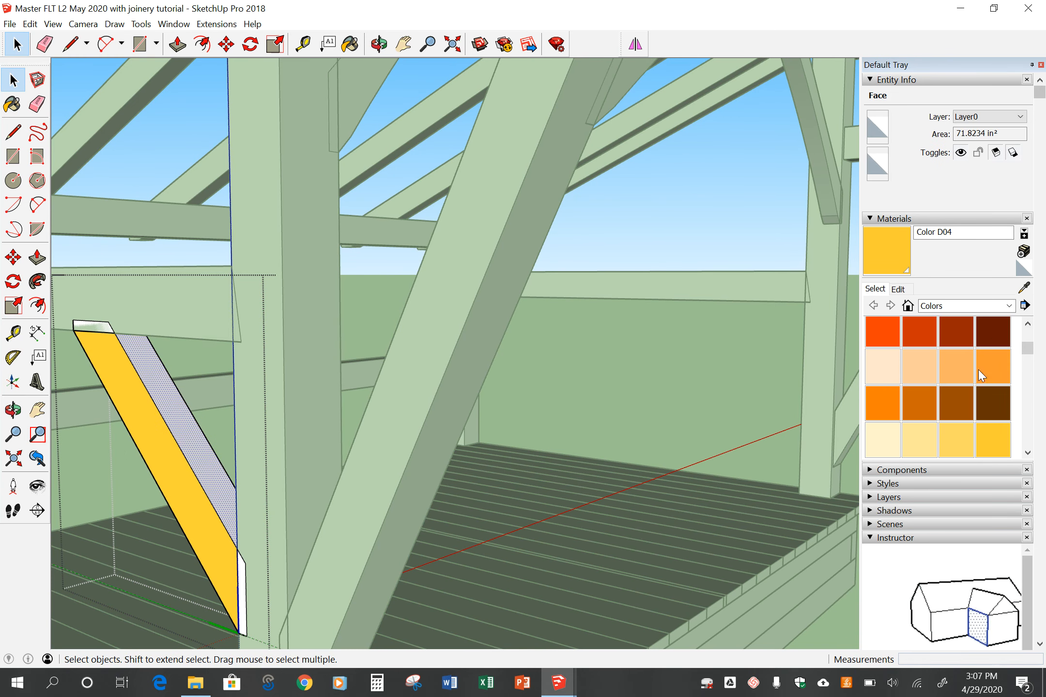
left_click(888, 346)
left_click(183, 422)
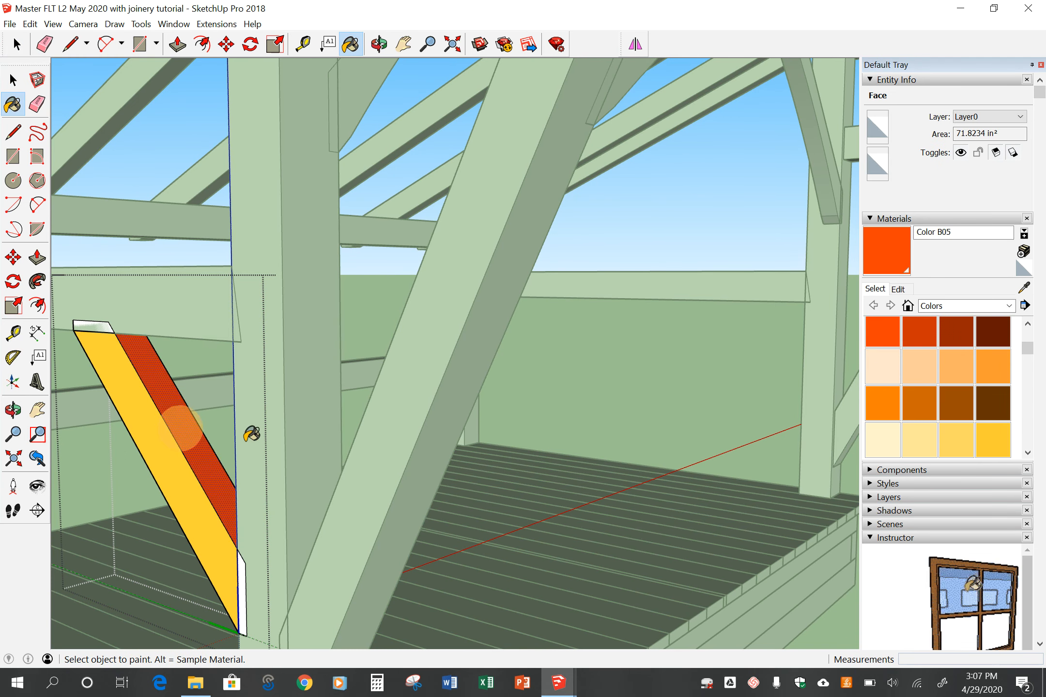
left_click(1041, 65)
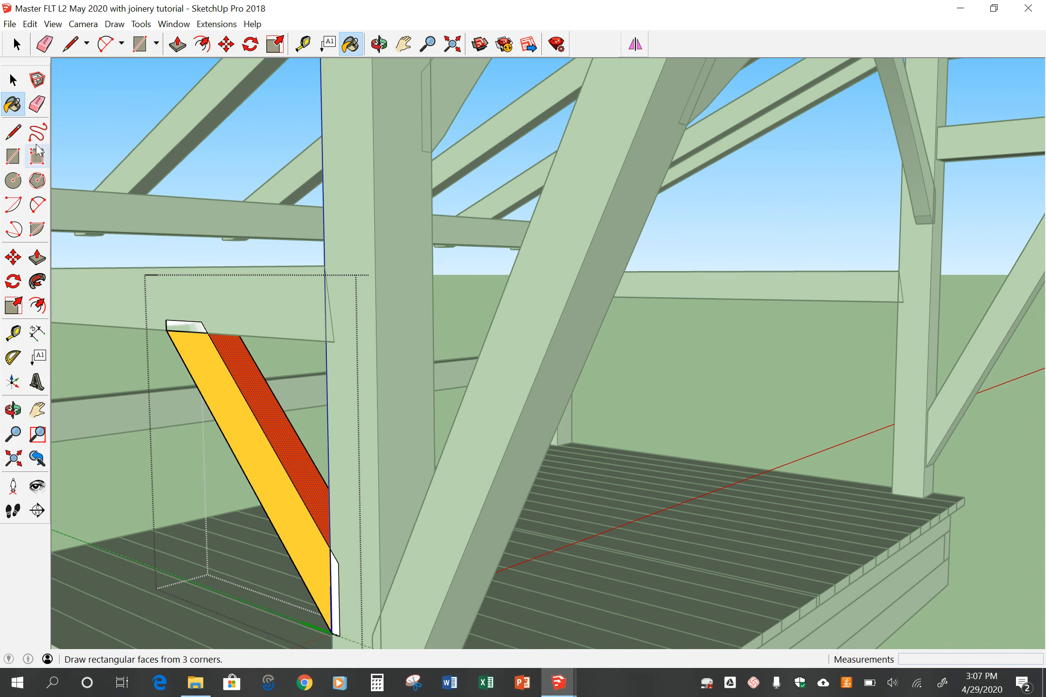
left_click(15, 79)
scroll(1001, 211, "down", 3)
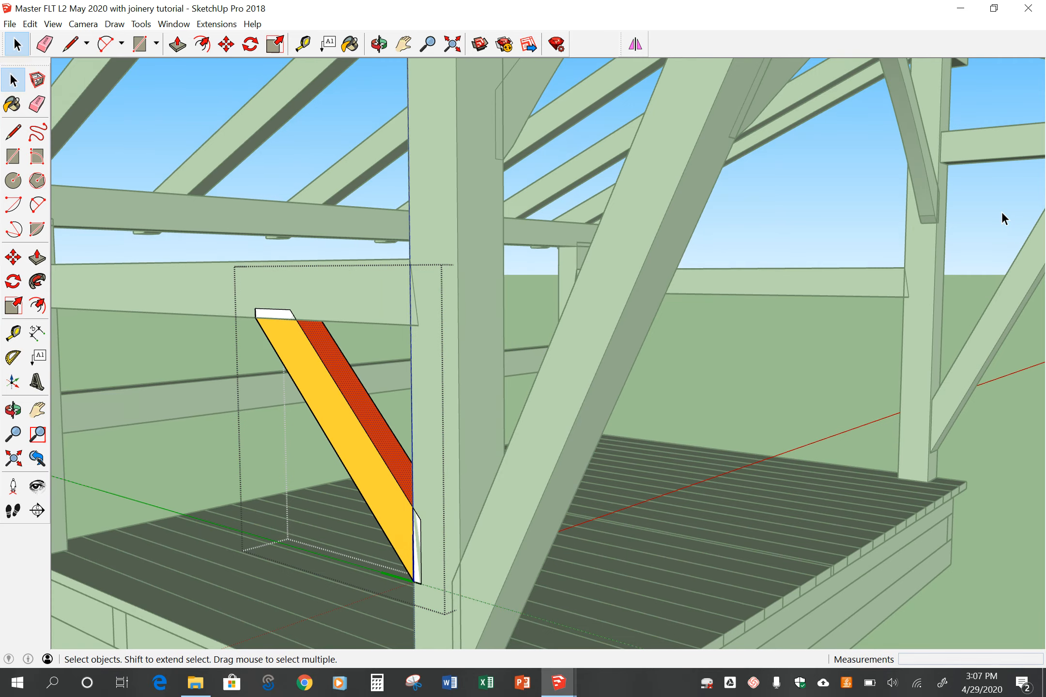
scroll(1011, 211, "down", 1)
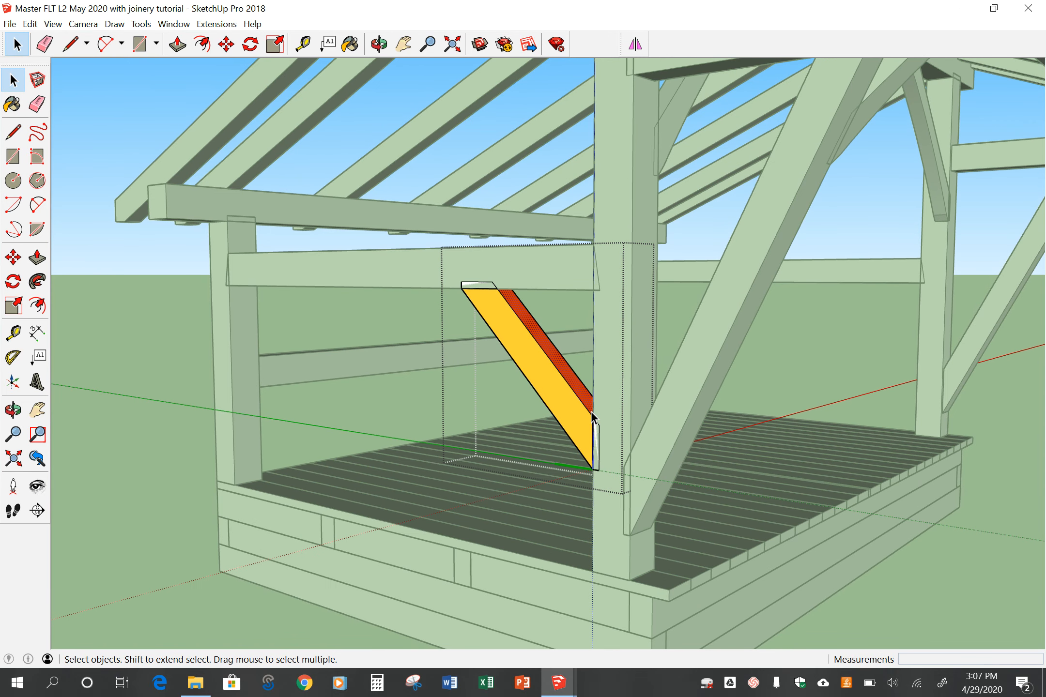
middle_click_drag(592, 414, 814, 332)
left_click(131, 112)
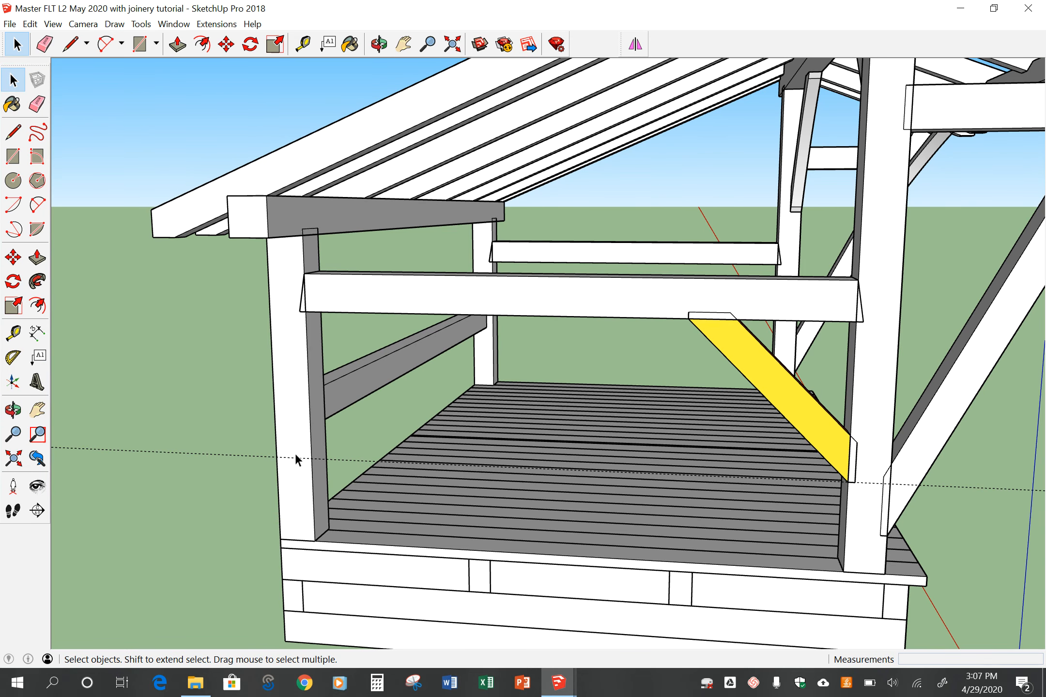
- Place a vertical guide line 2' into the bay from the inner front edge of the eave post opposite the brace
left_click(13, 334)
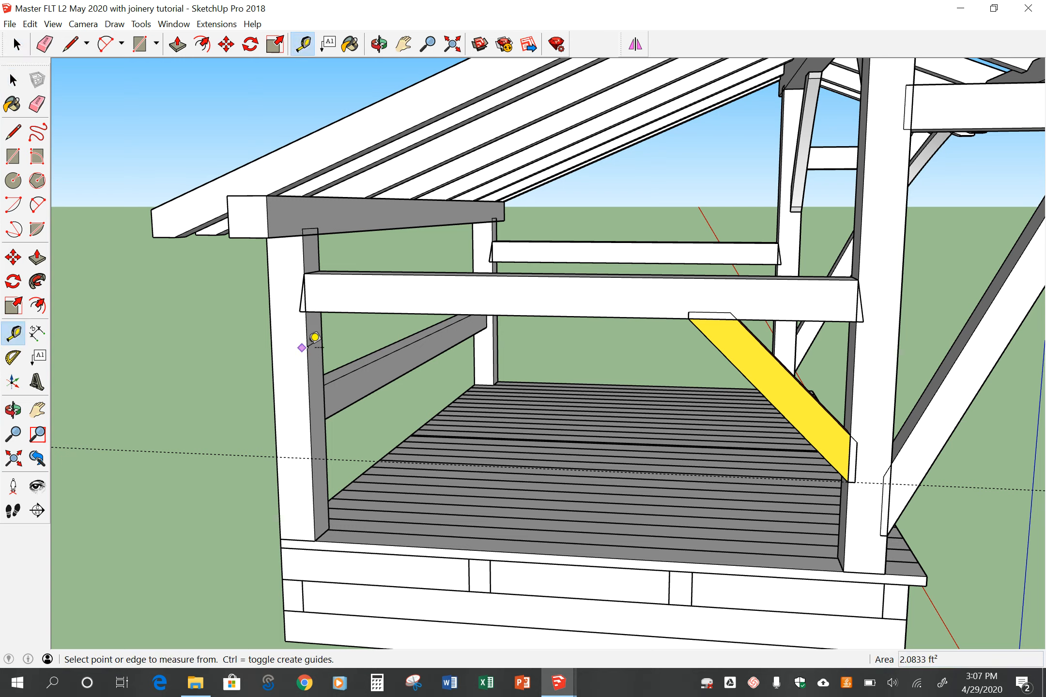
left_click(307, 344)
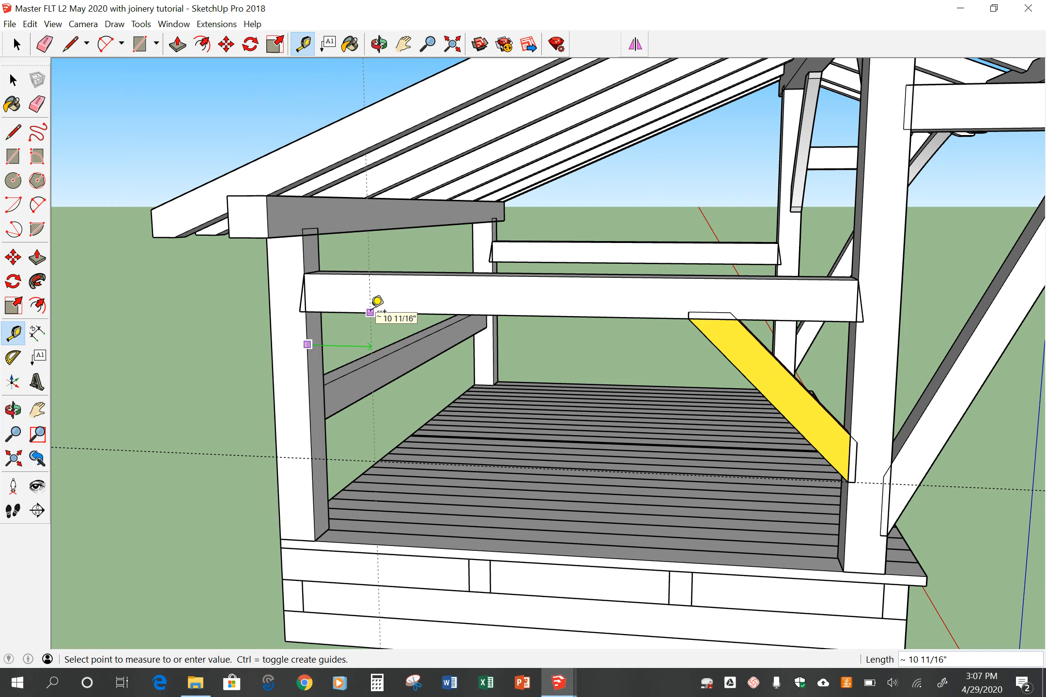
type("2'")
key("Return")
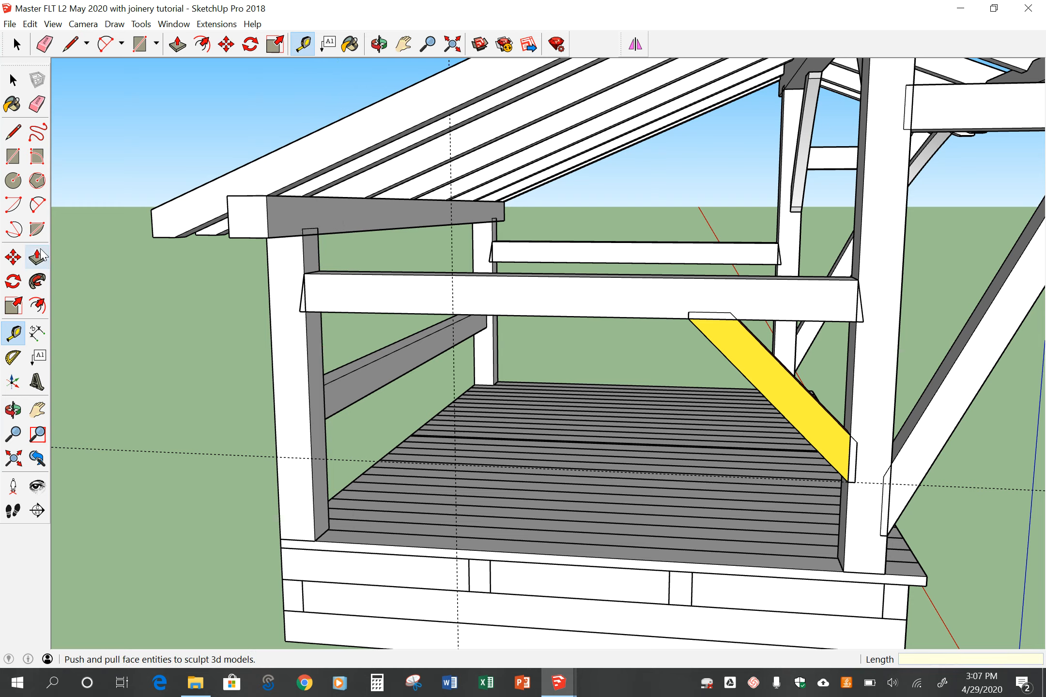
- Copy the brace 3' along the beam, from its top endpoint to where the vertical guide meets the beam's underside
left_click(14, 258)
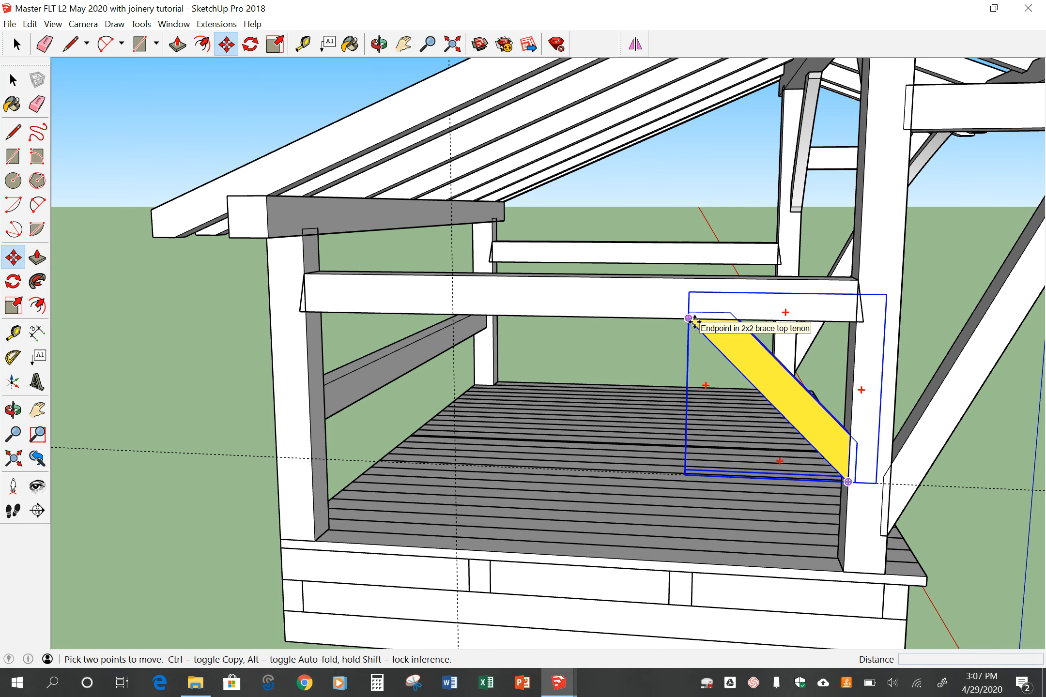
scroll(692, 322, "up", 3)
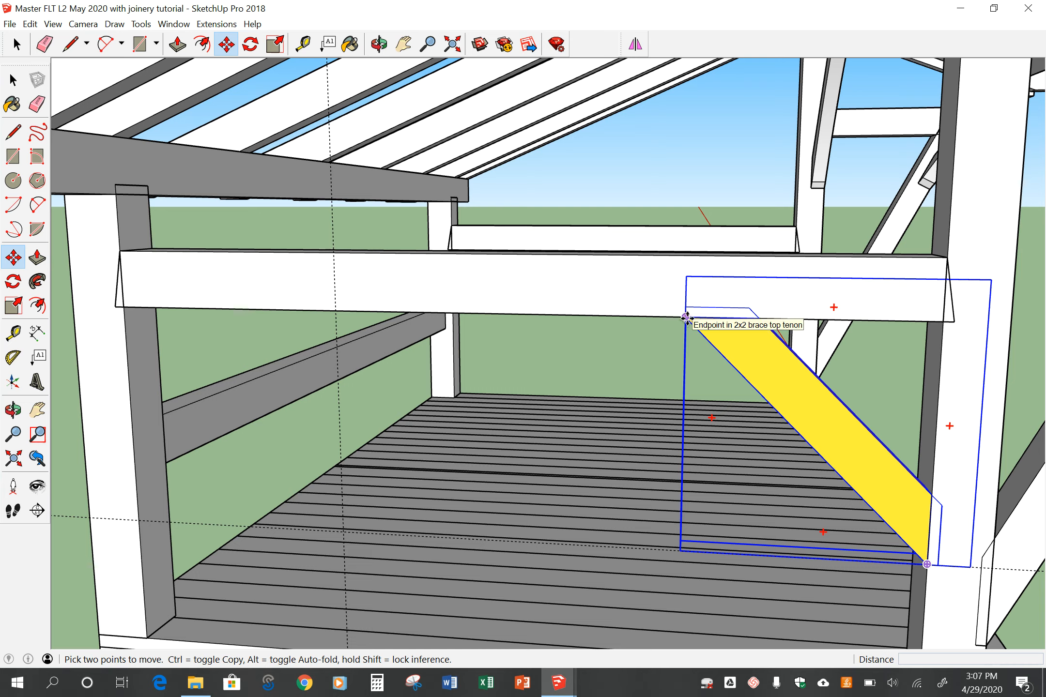
left_click_drag(686, 318, 337, 314)
key("ctrl")
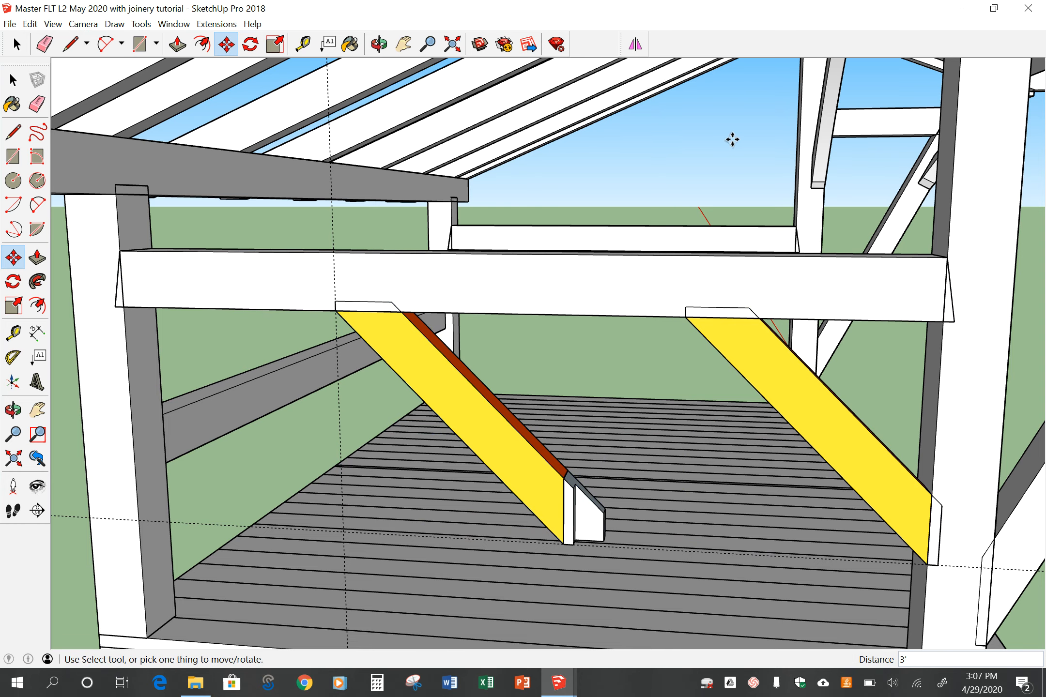
scroll(734, 137, "down", 1)
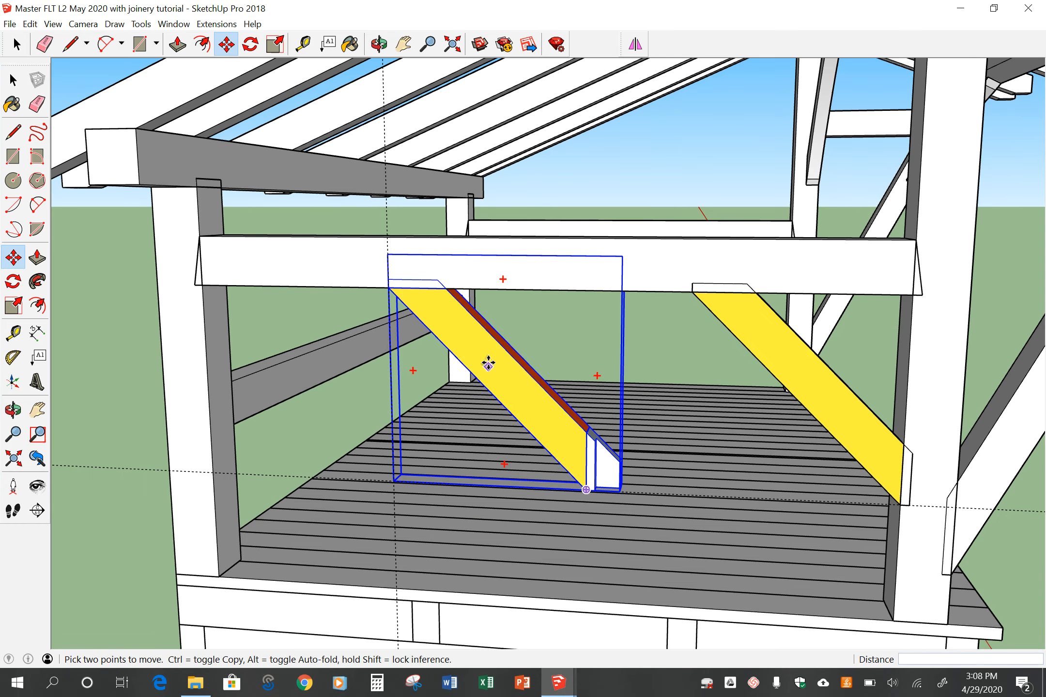
right_click(488, 362)
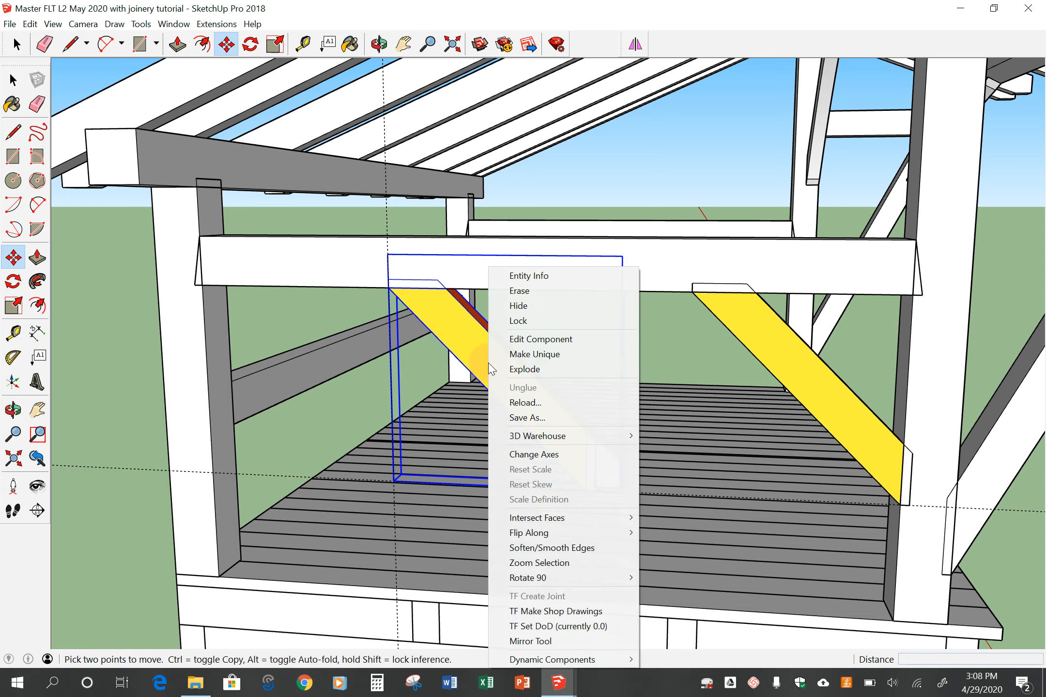
mouse_move(573, 534)
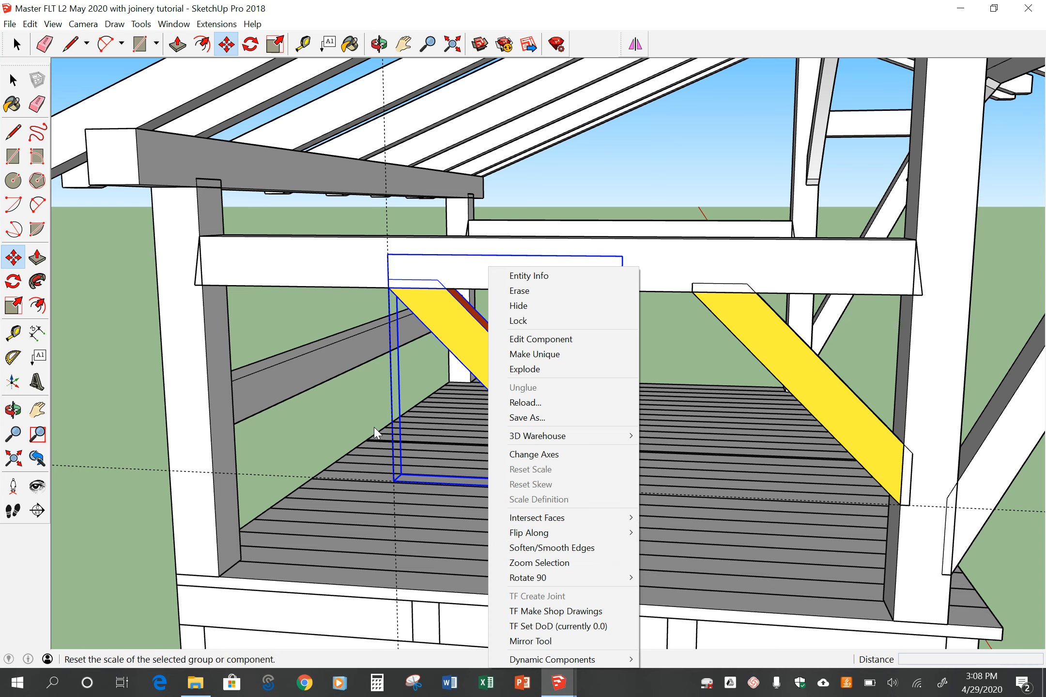
left_click(106, 355)
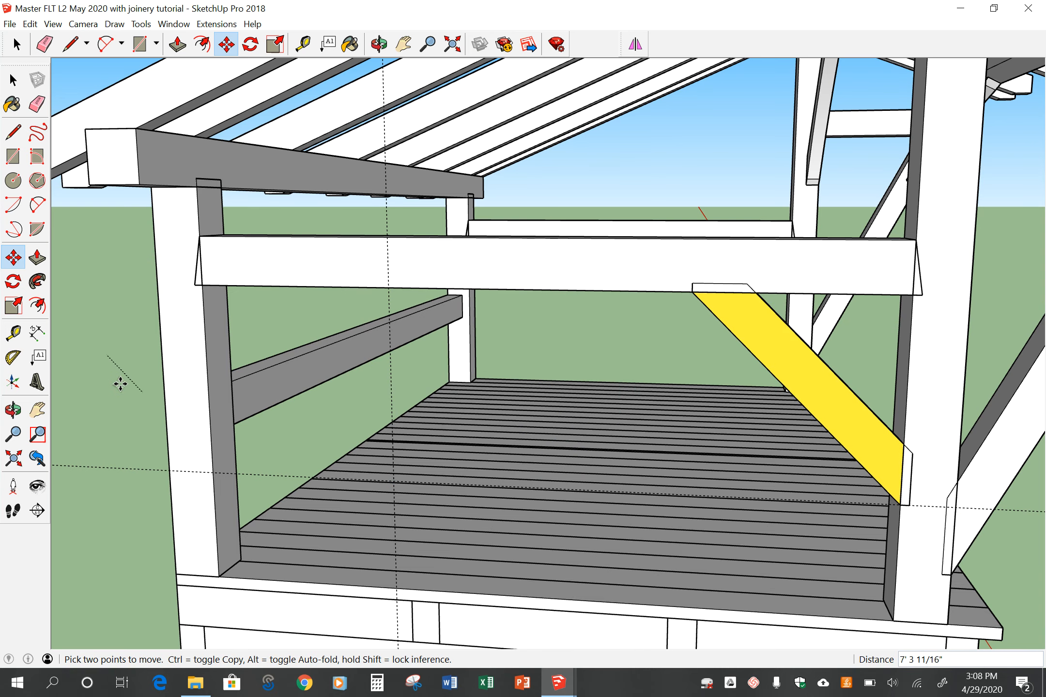
- Move the brace copy about 3 7/16" straight down along the blue axis, bringing its top tenon below the beam
left_click(107, 356)
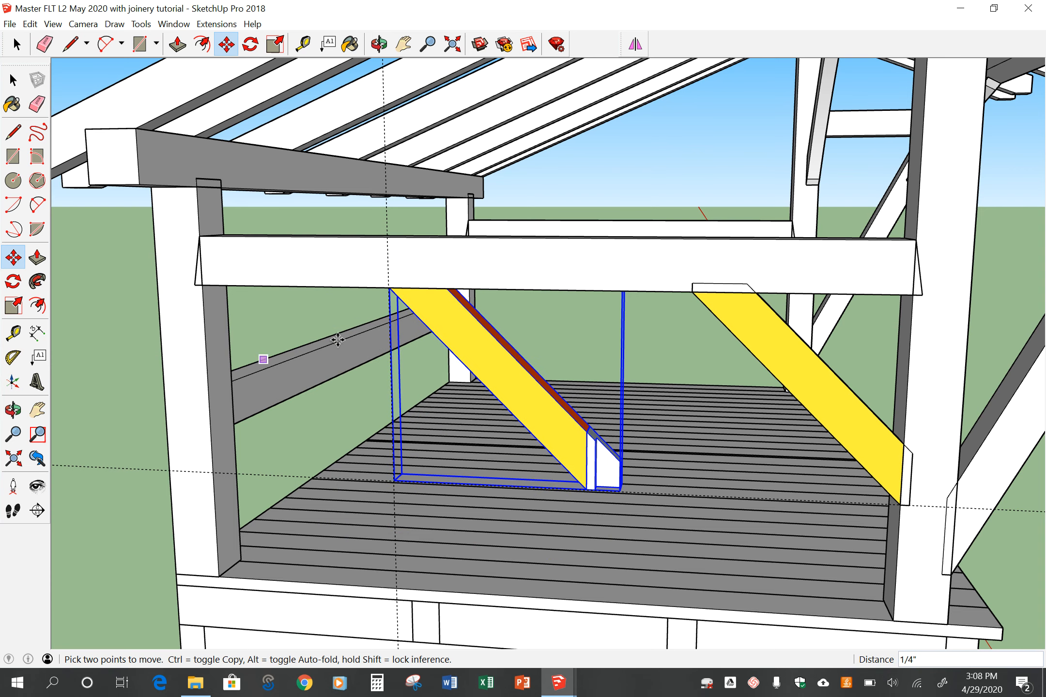
left_click(426, 308)
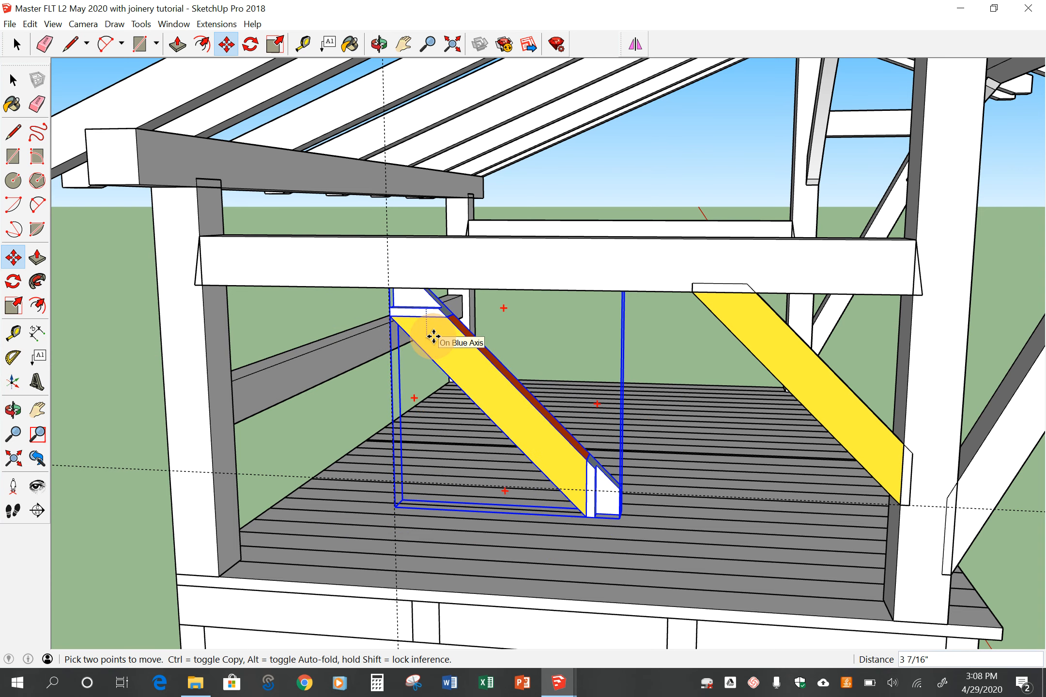
left_click(284, 335)
scroll(284, 335, "down", 2)
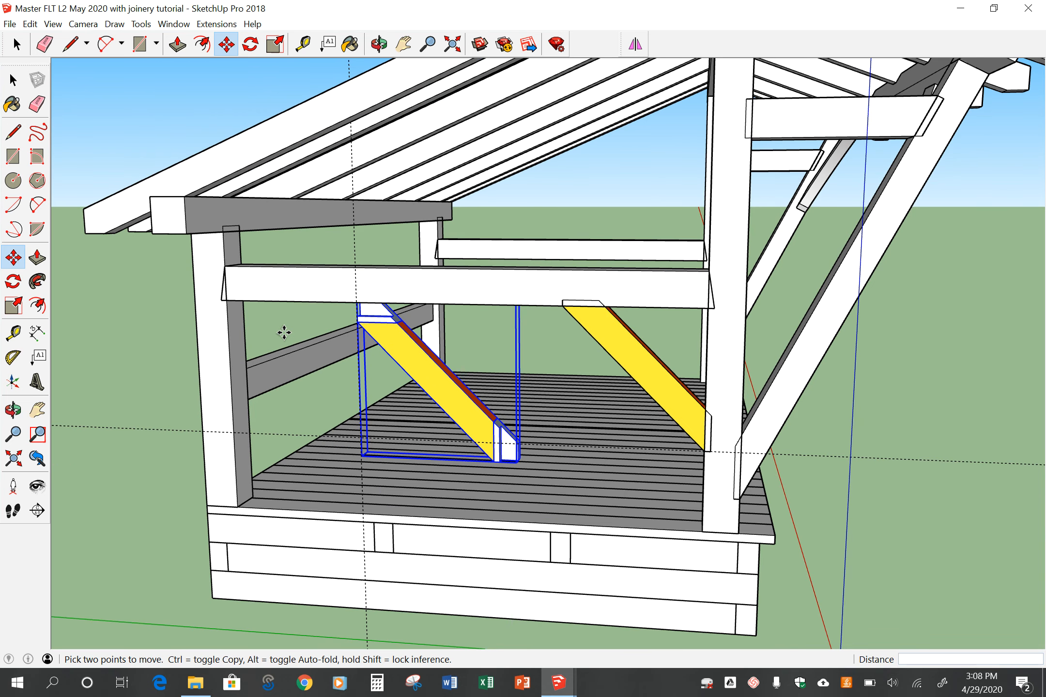
- Try flipping the brace copy along the component's red axis, and undo the flip
scroll(754, 369, "down", 2)
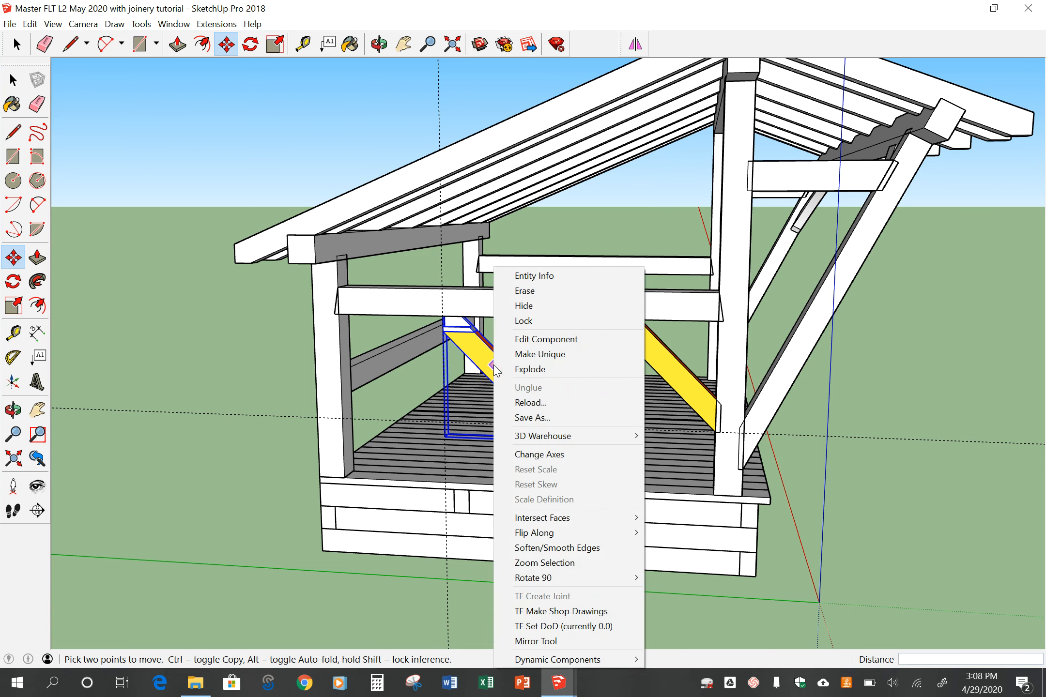
mouse_move(556, 539)
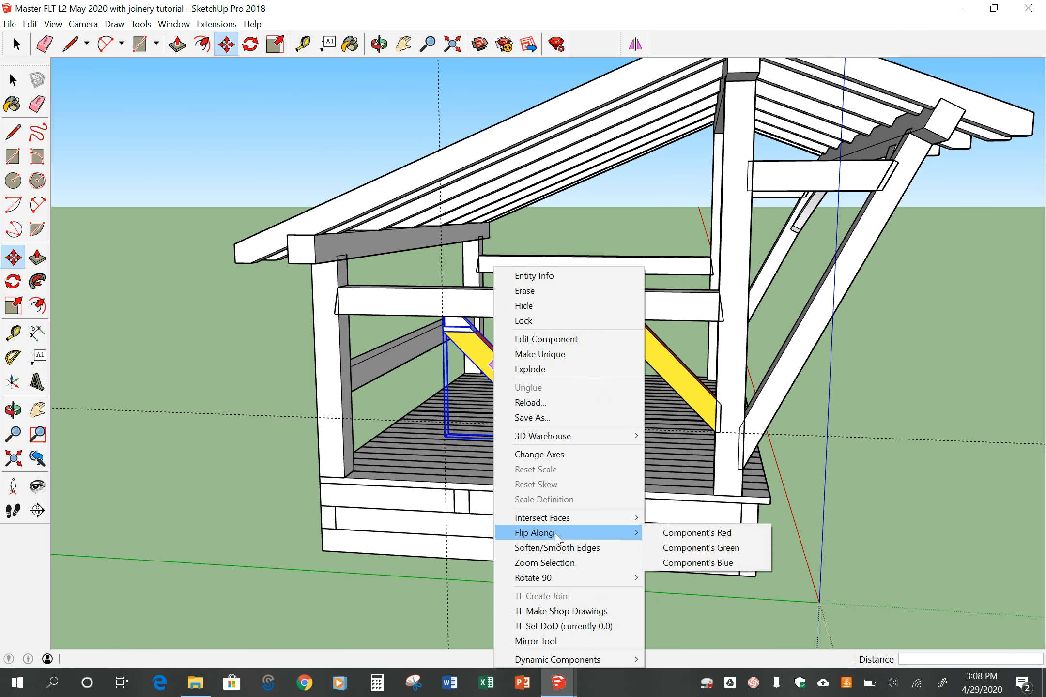
left_click(697, 533)
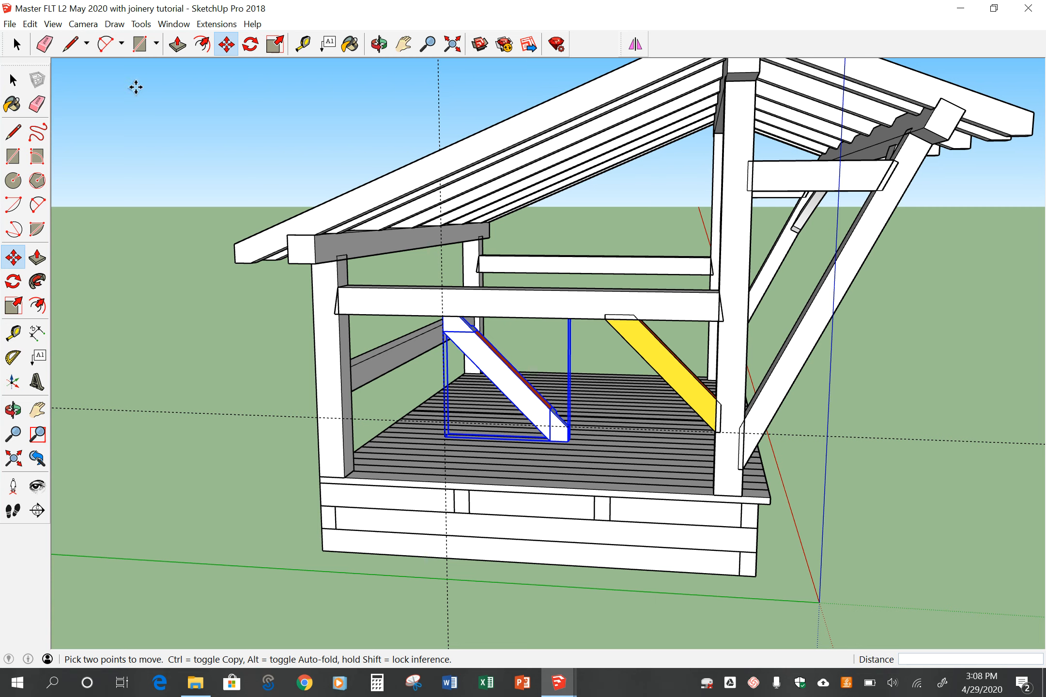
left_click(30, 24)
left_click(49, 40)
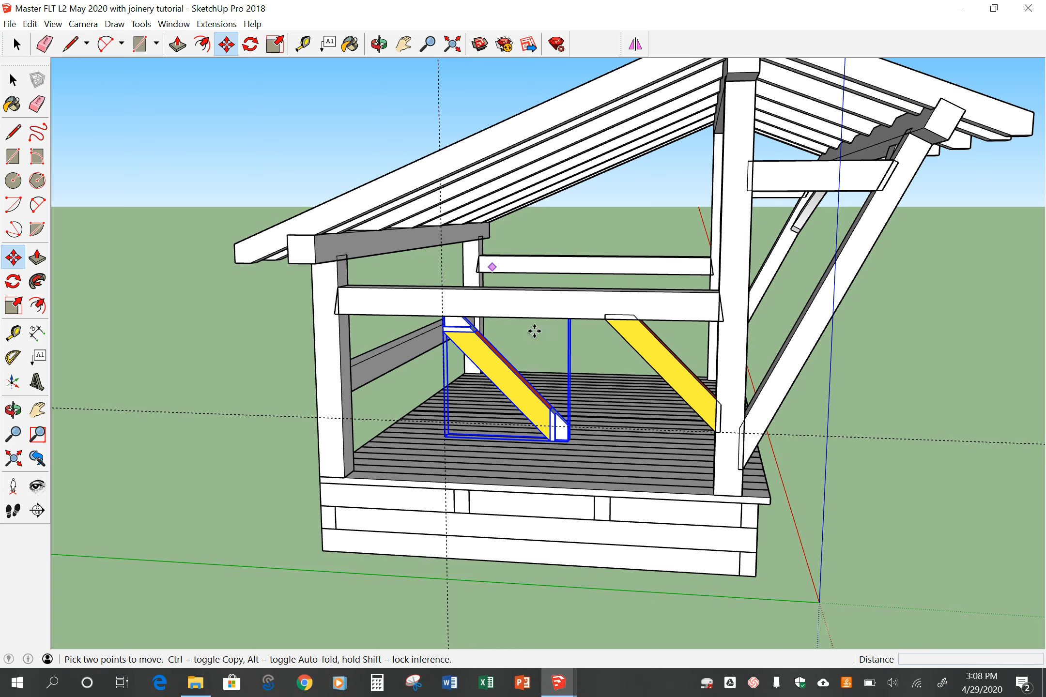
- Flip the brace copy along the component's green axis so it slopes toward the eave post
right_click(494, 364)
mouse_move(586, 533)
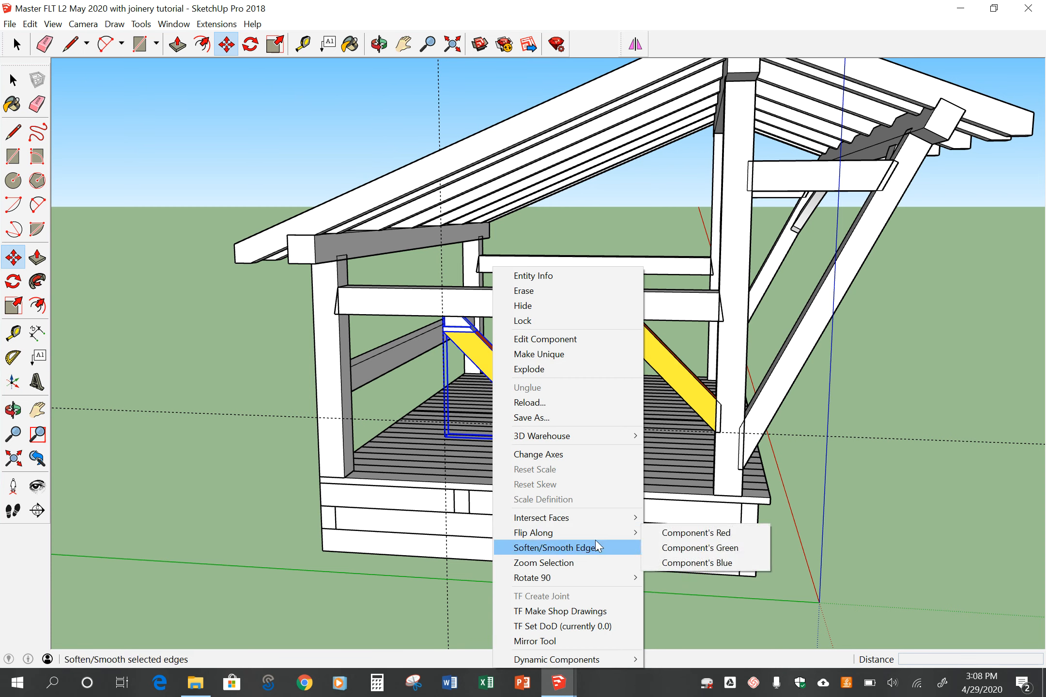
left_click(676, 547)
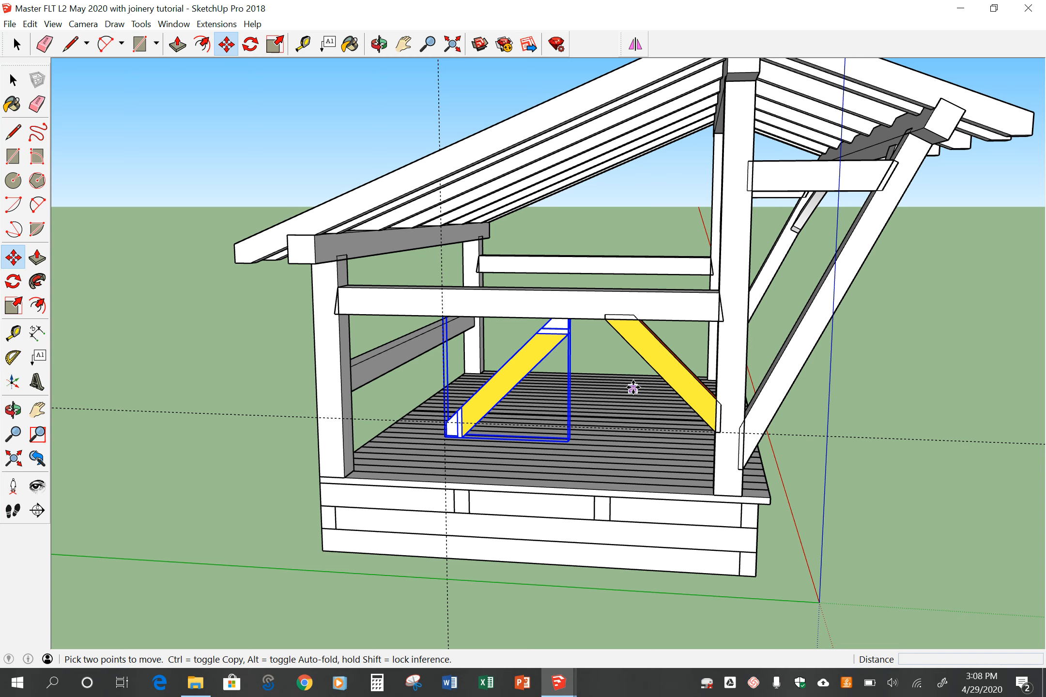
- Move the flipped brace from its top shoulder endpoint to where the vertical guide meets the beam's underside, and deselect it
scroll(588, 356, "up", 3)
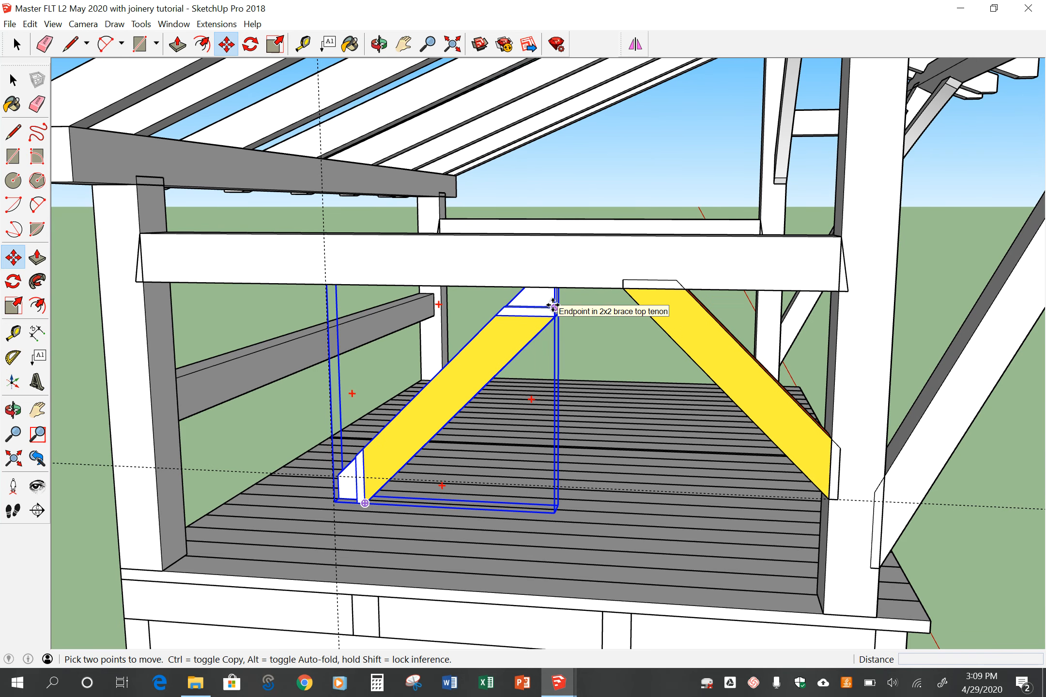
left_click_drag(553, 317, 324, 287)
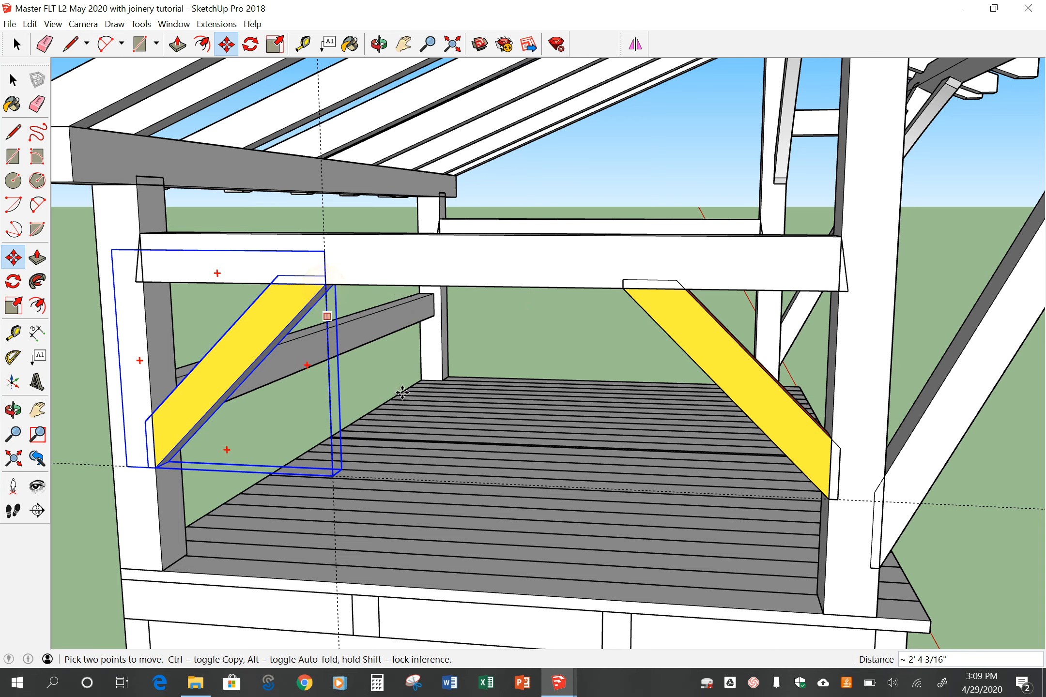
left_click(11, 79)
left_click(11, 79)
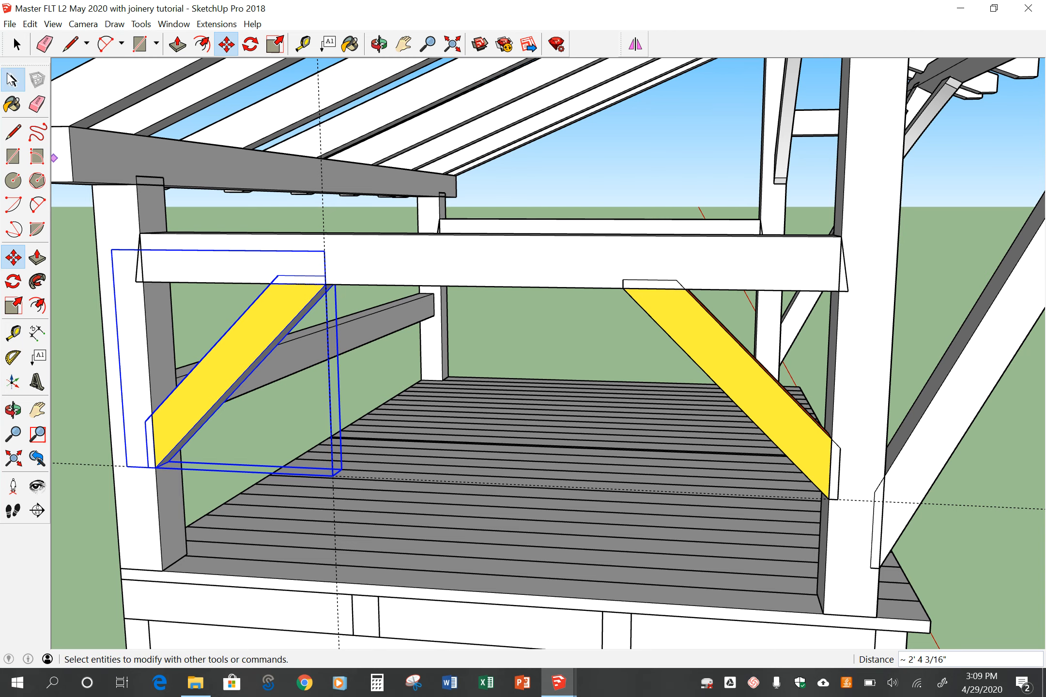
left_click(67, 284)
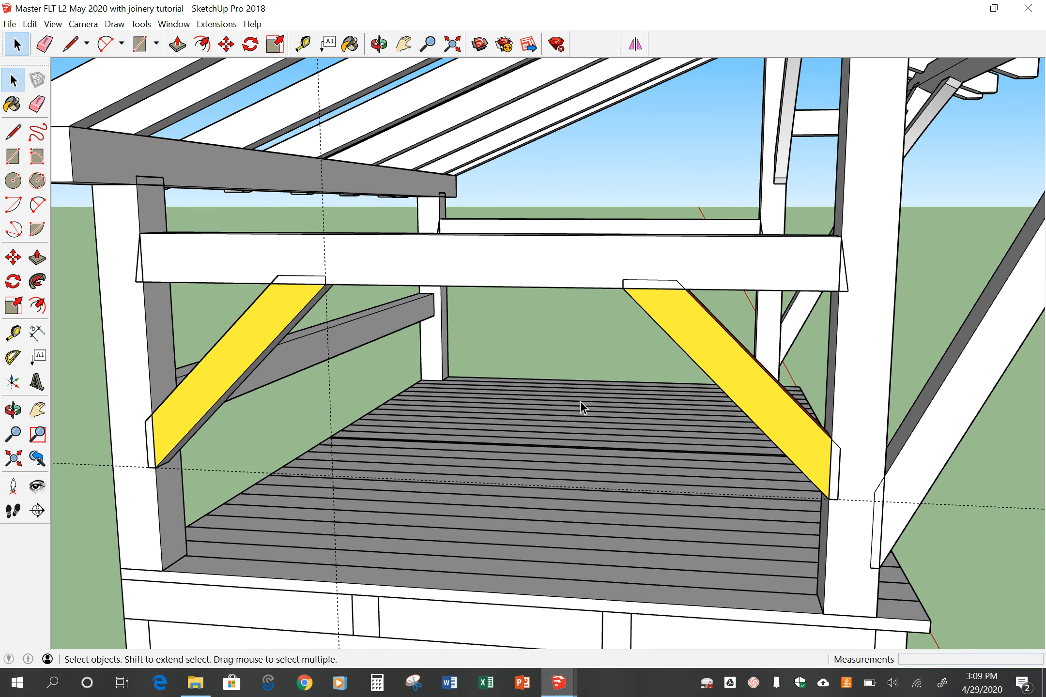
- Examine the pair of coloured braces and the surrounding frame from above and from the eave side
scroll(581, 402, "down", 2)
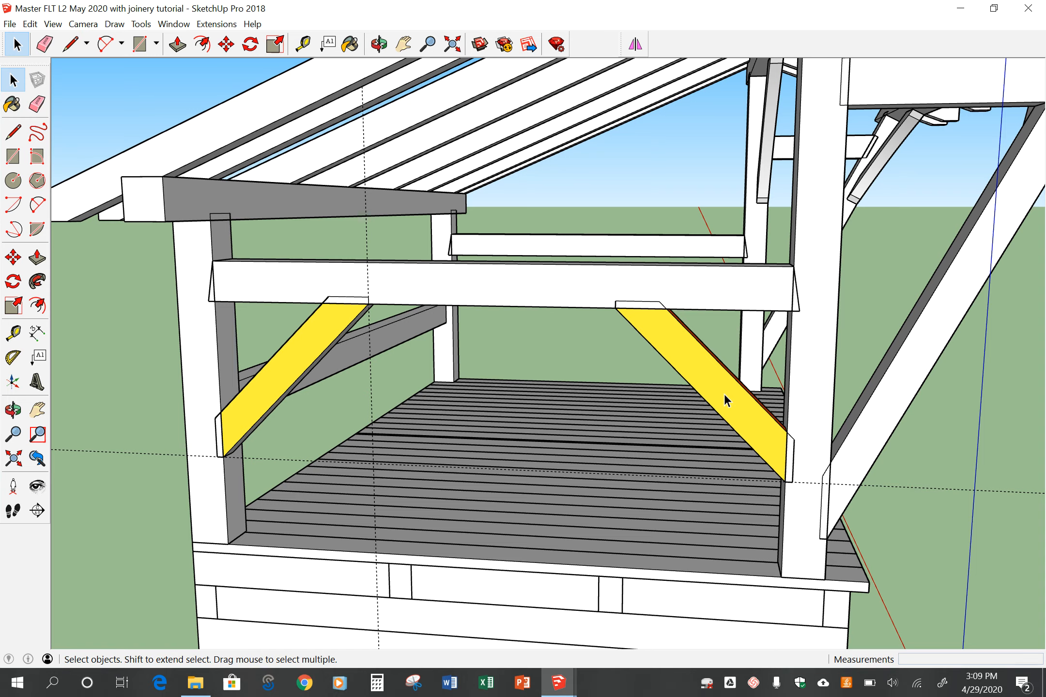
middle_click_drag(557, 420, 482, 461)
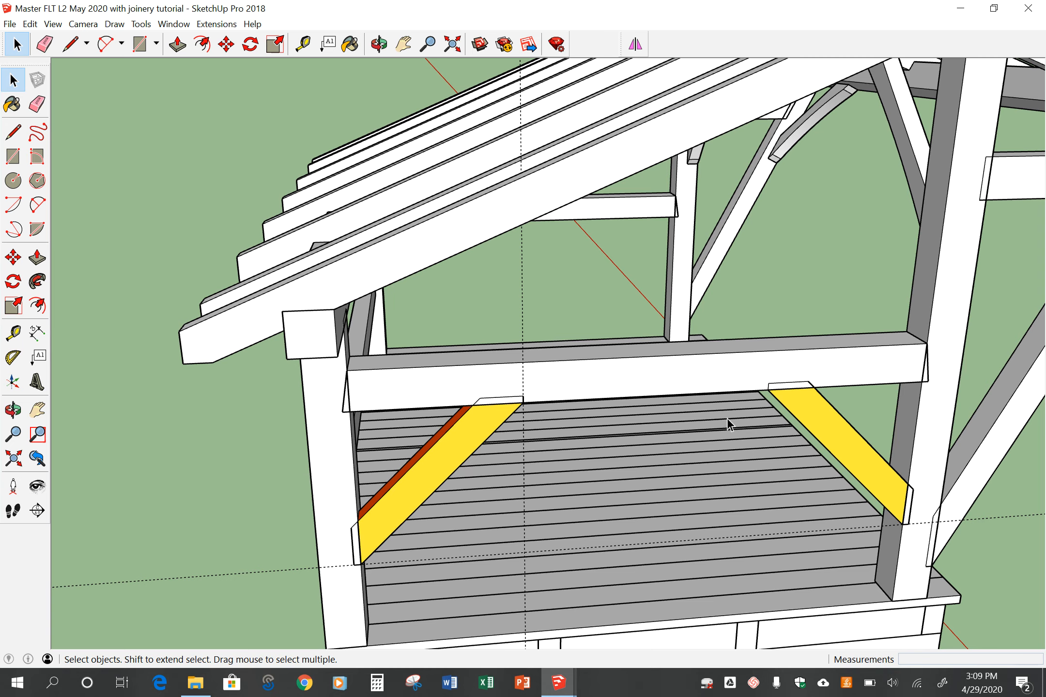
scroll(592, 302, "down", 2)
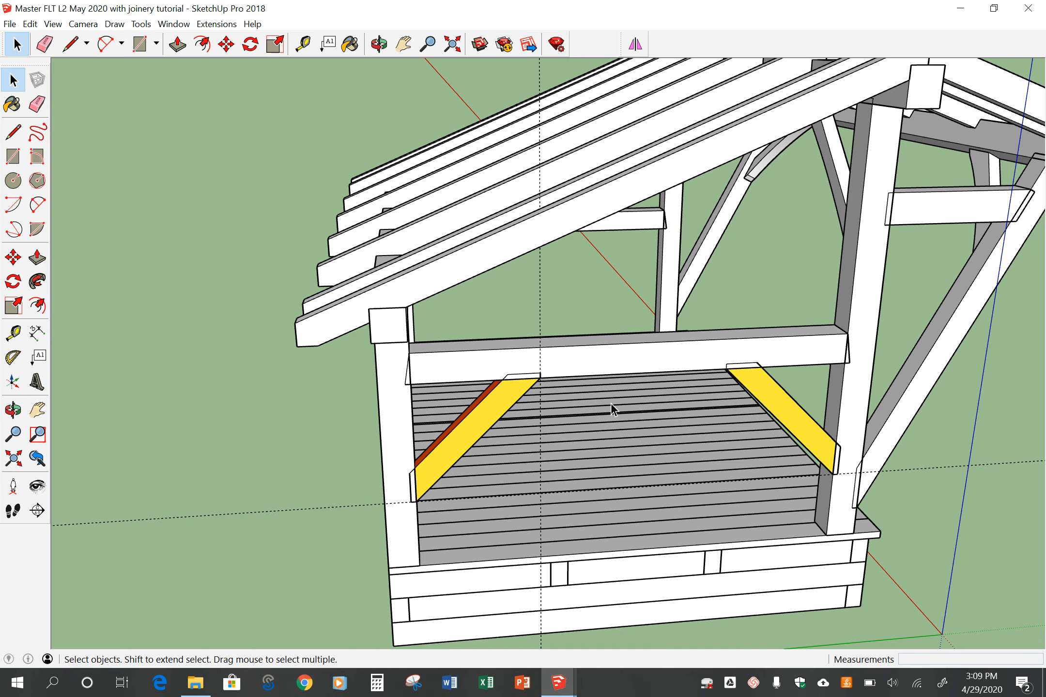
middle_click_drag(611, 392, 611, 391)
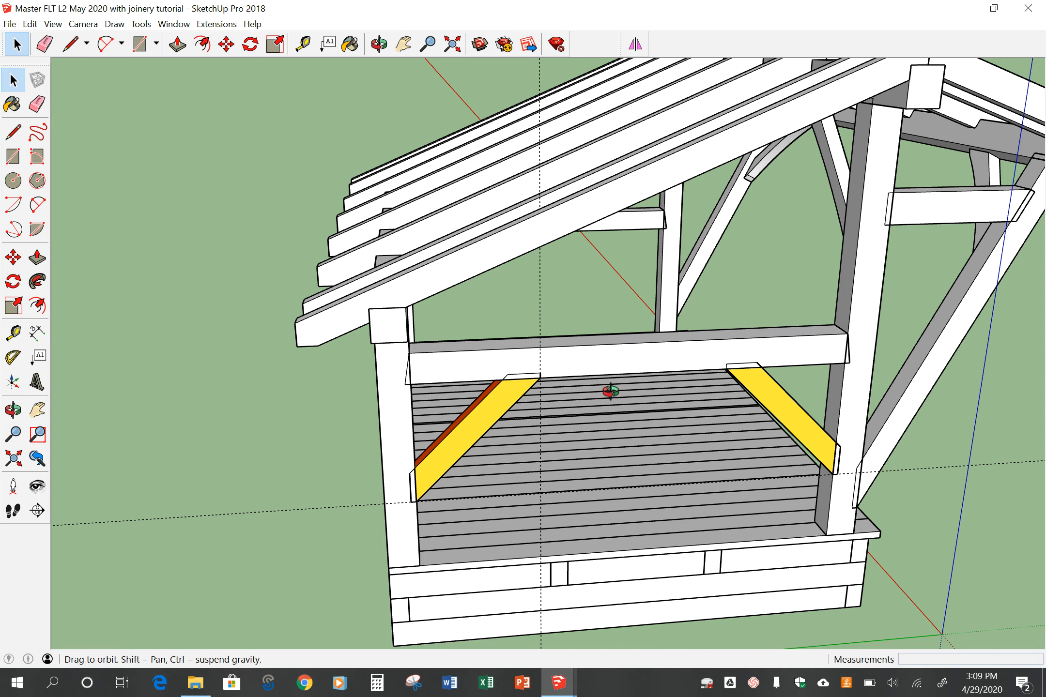
middle_click_drag(611, 391, 661, 350)
middle_click_drag(462, 317, 834, 315)
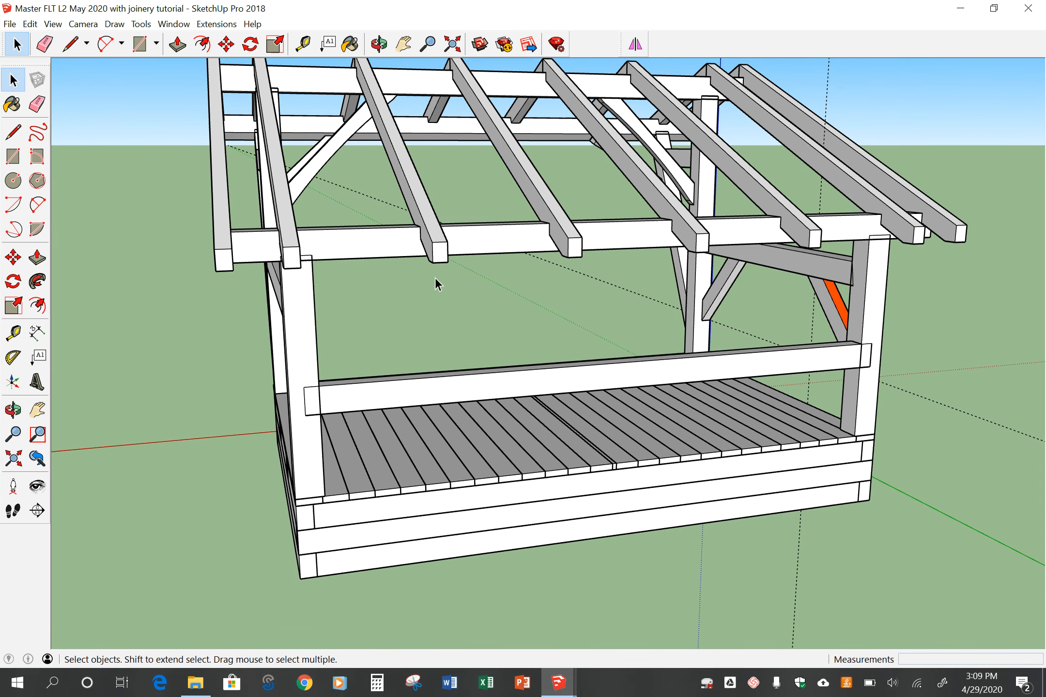
scroll(768, 318, "down", 1)
middle_click_drag(731, 343, 610, 303)
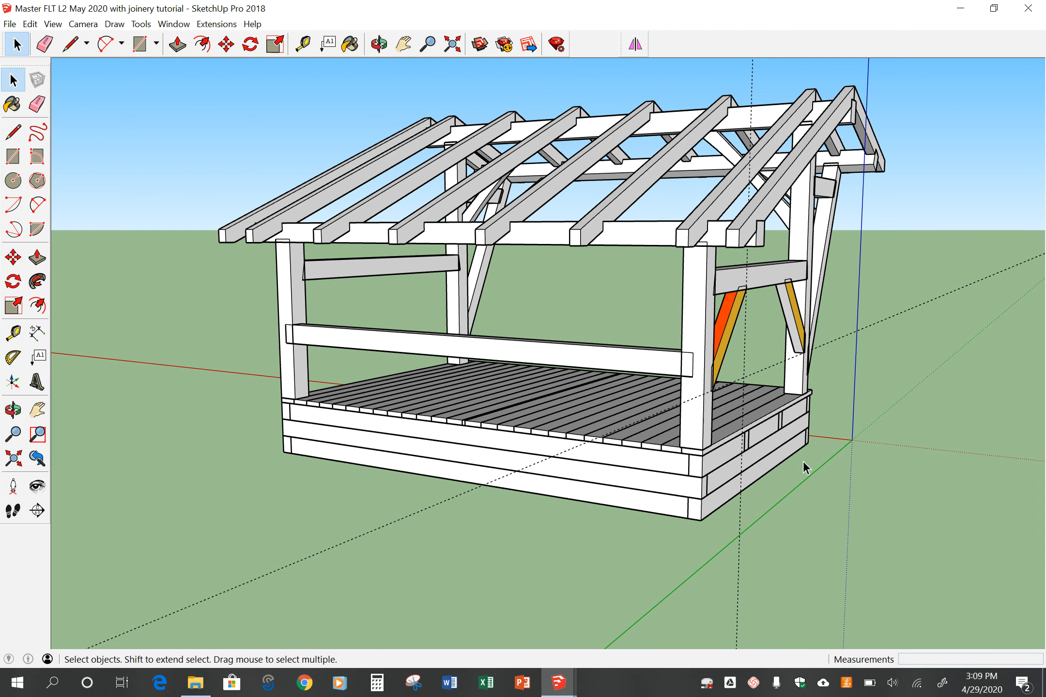
scroll(496, 475, "down", 2)
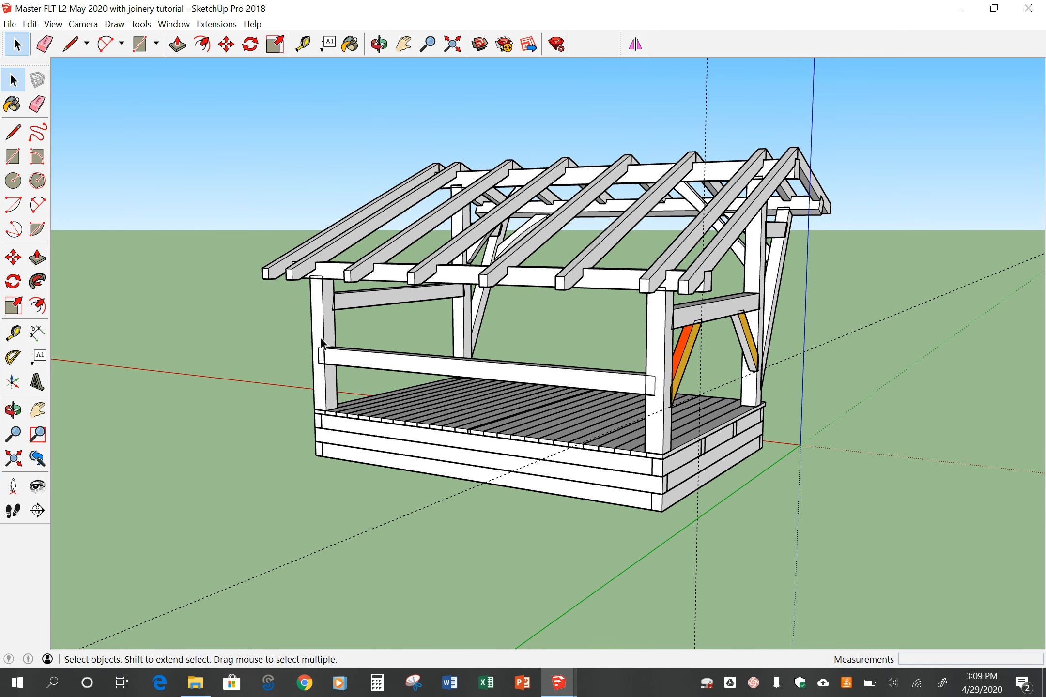
- Copy the eave post's coloured brace to an open spot outside the long eave side of the frame
left_click(14, 258)
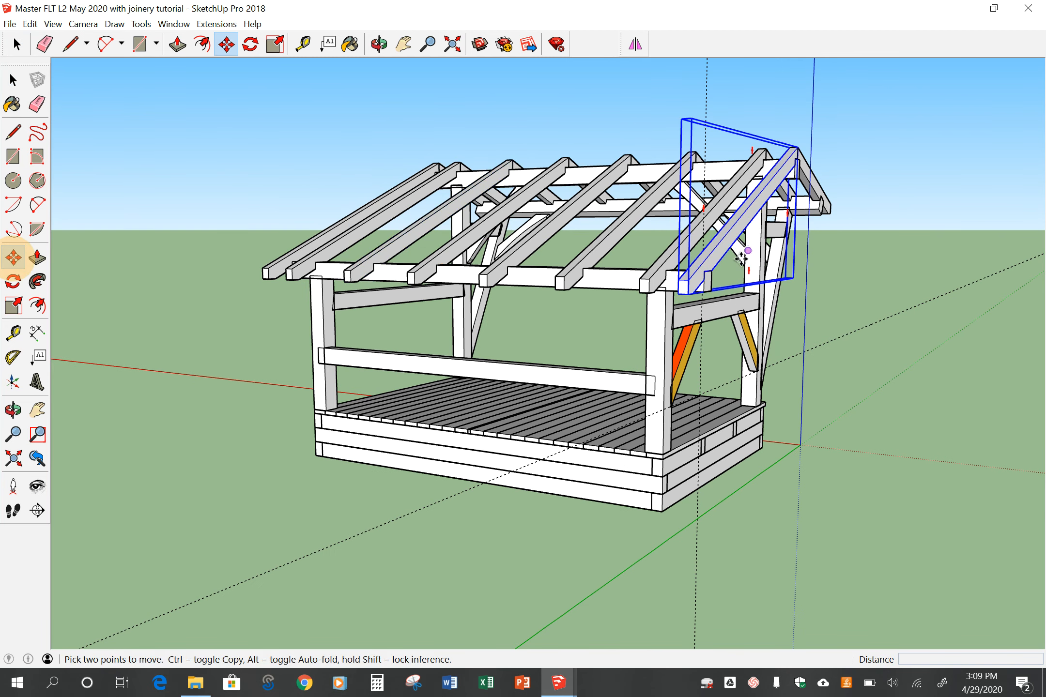
left_click(695, 341)
key("ctrl")
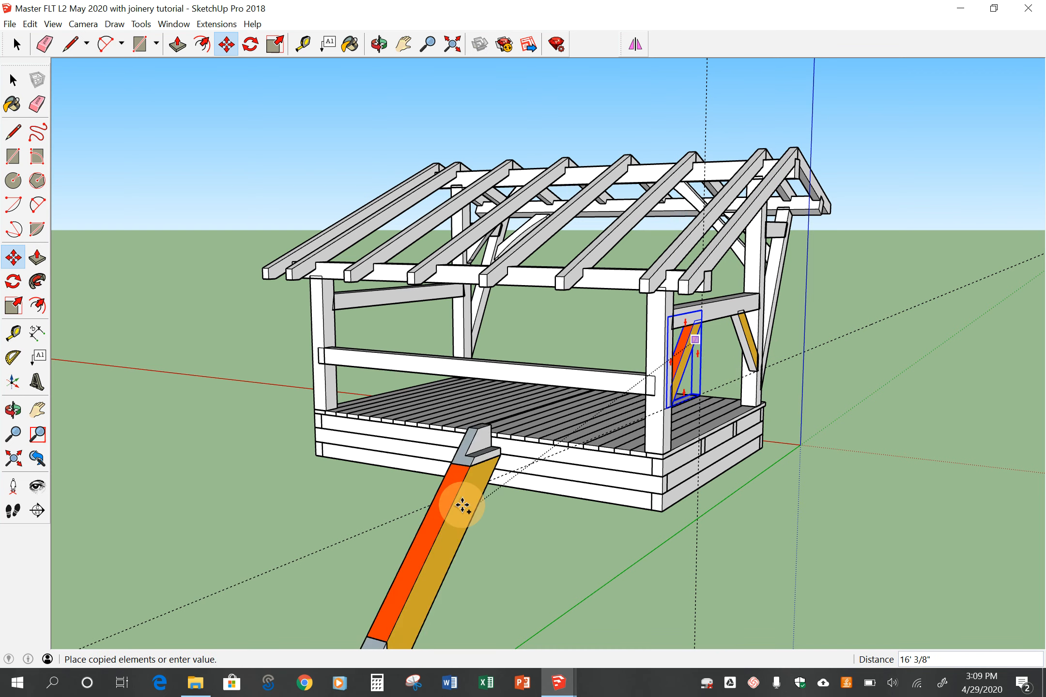
left_click(484, 484)
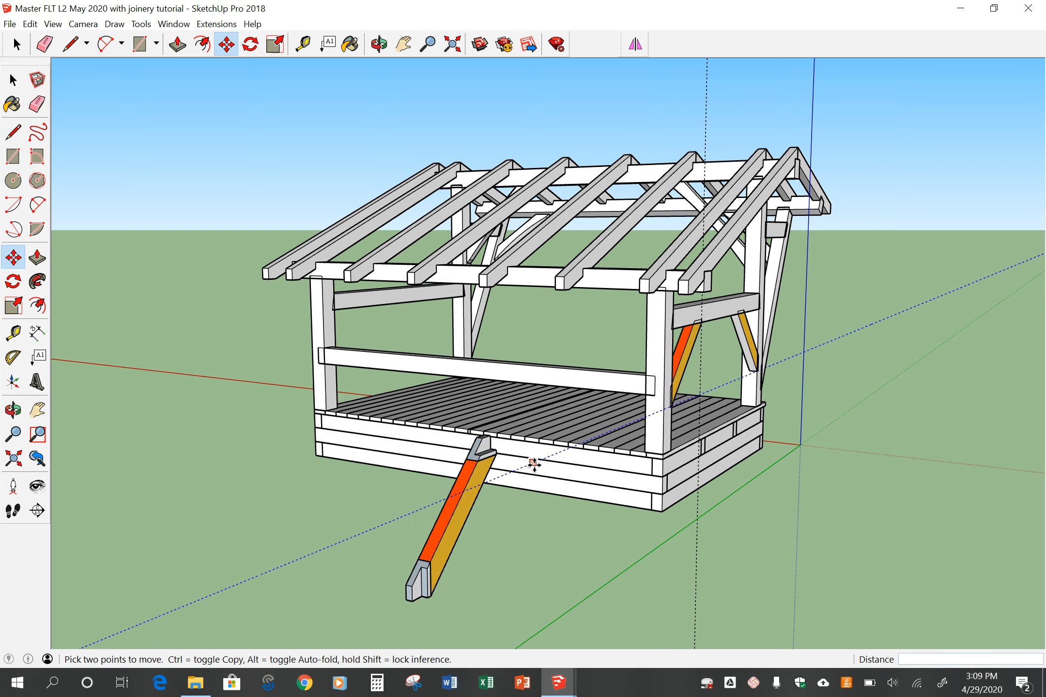
- Try rotating the loose brace copy 90° about the vertical axis at its top shoulder corner, and undo the rotation
scroll(534, 464, "up", 5)
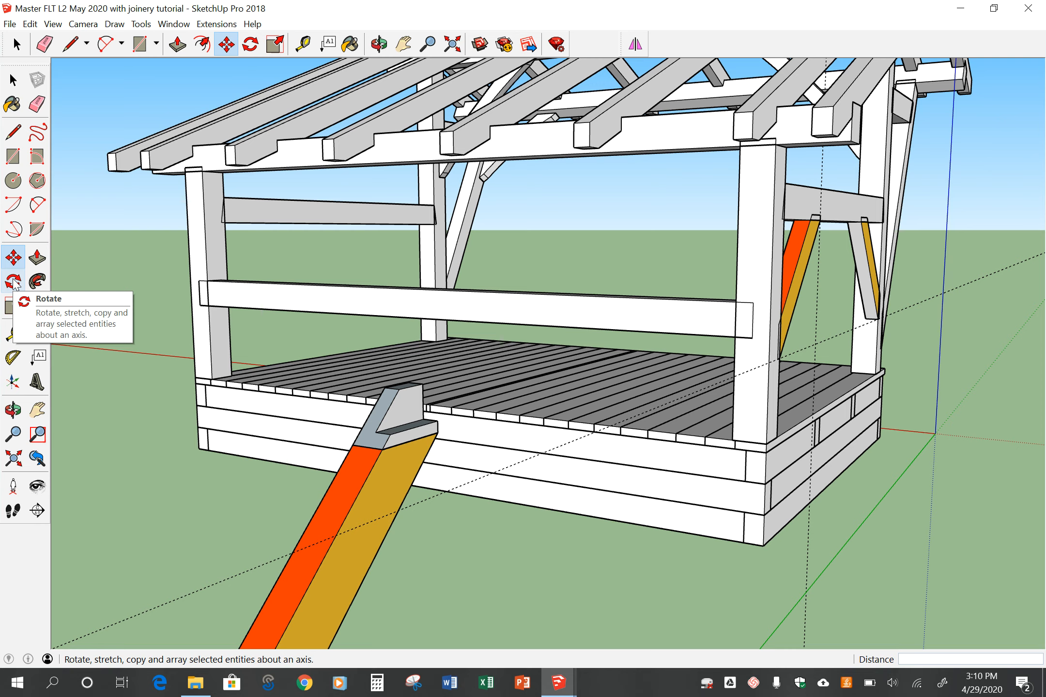
left_click(14, 282)
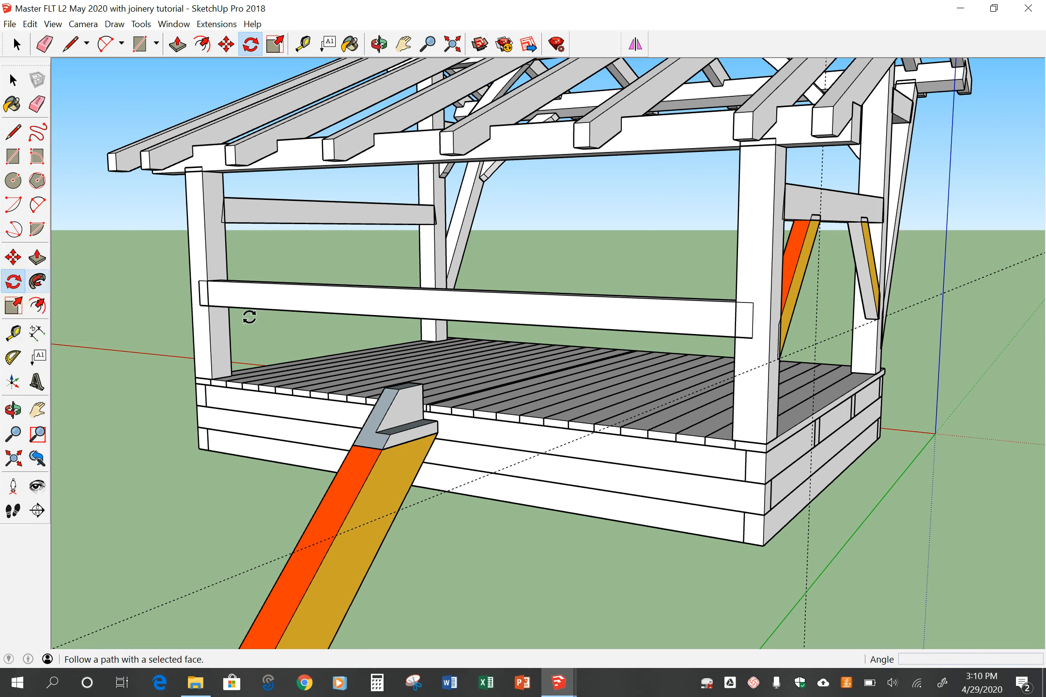
left_click(433, 421)
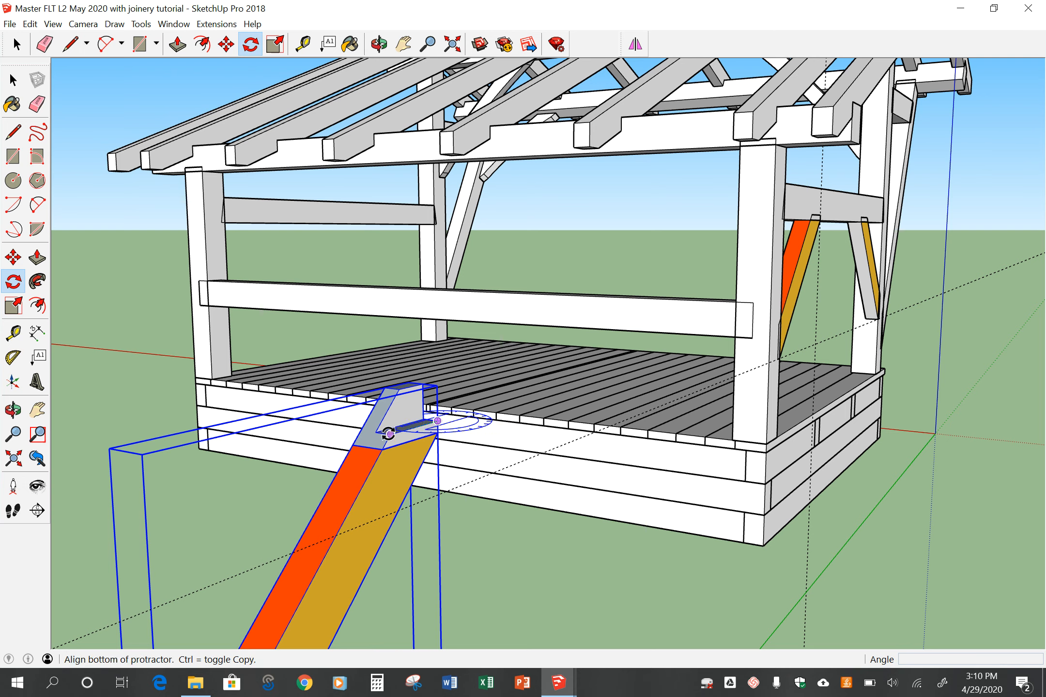
left_click(381, 413)
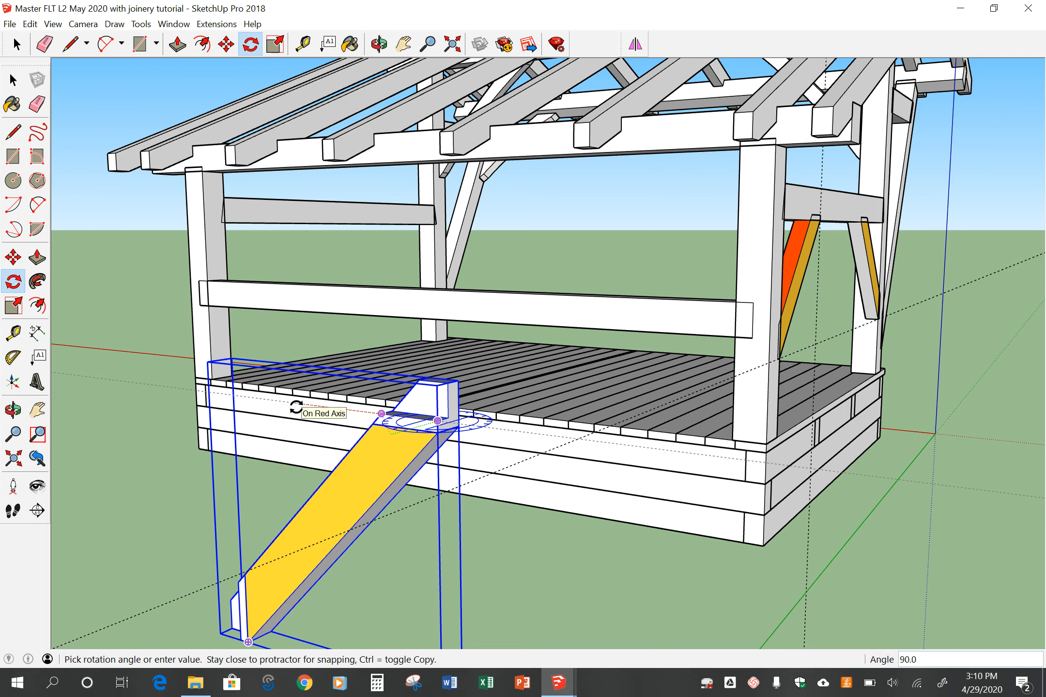
left_click(296, 407)
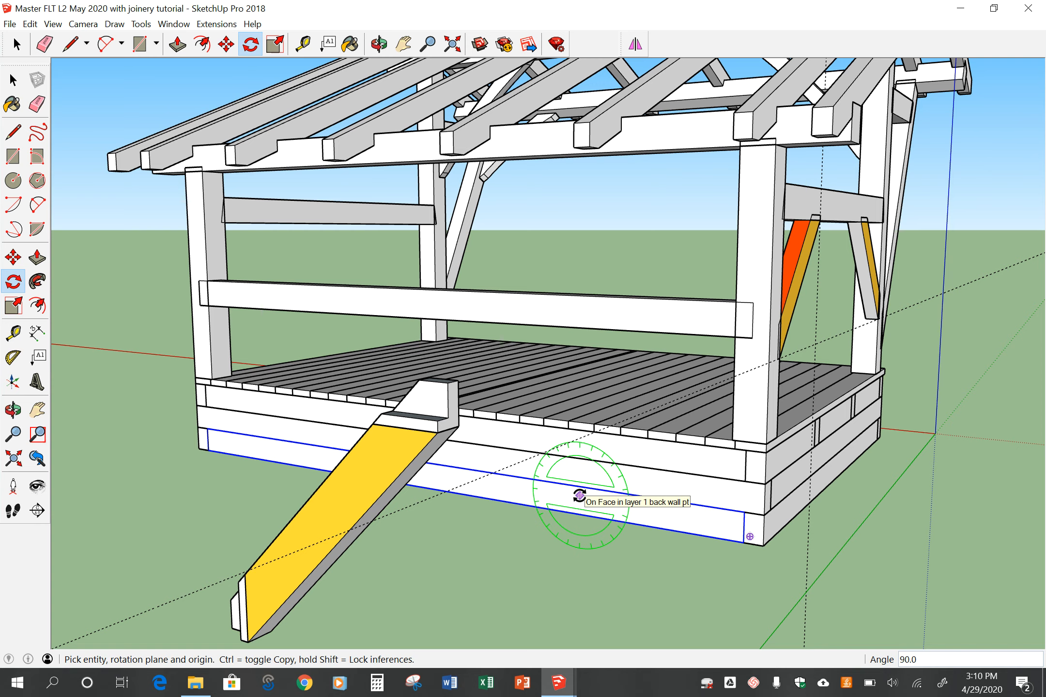
left_click(30, 23)
left_click(46, 41)
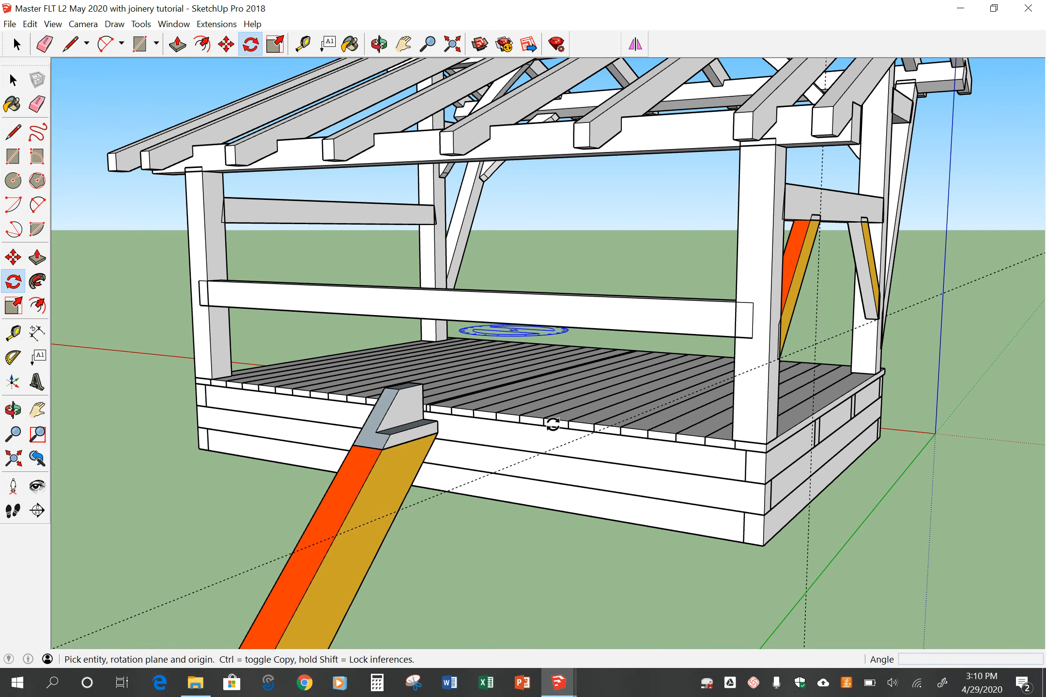
- Try rotating the loose brace copy 90° around the green axis, and undo the rotation
scroll(795, 213, "down", 2)
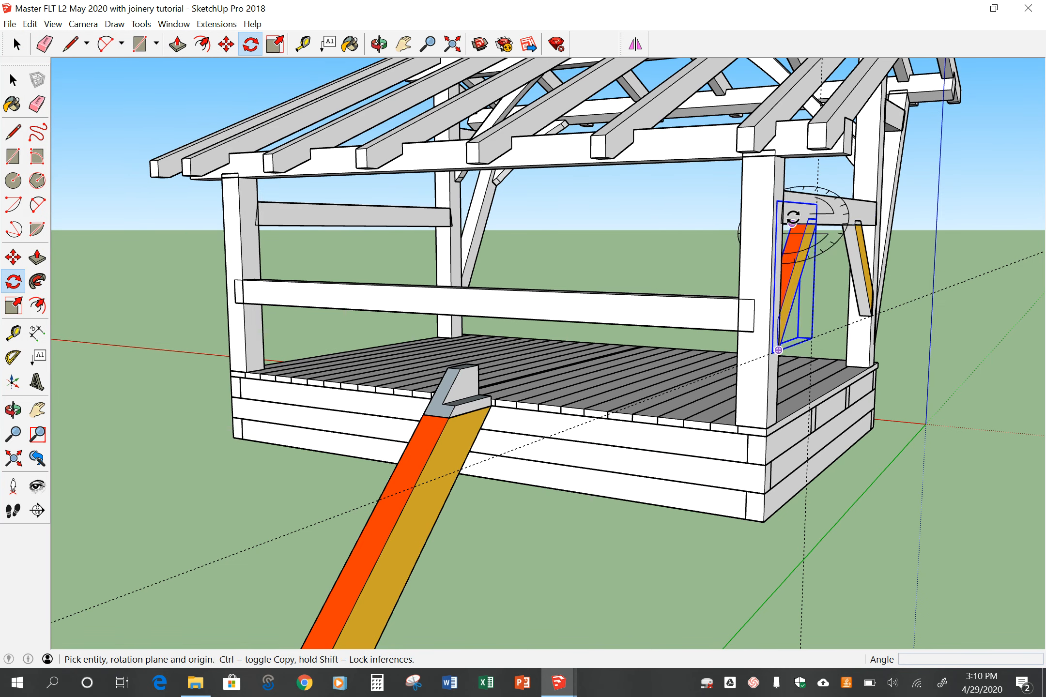
left_click(14, 80)
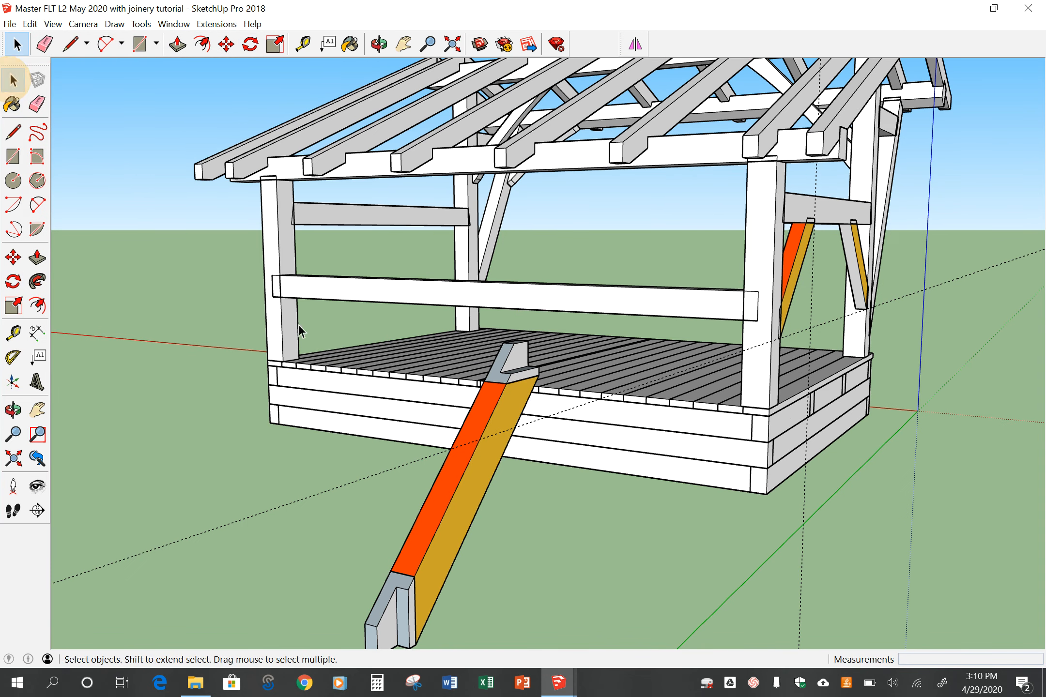
left_click(488, 418)
right_click(489, 420)
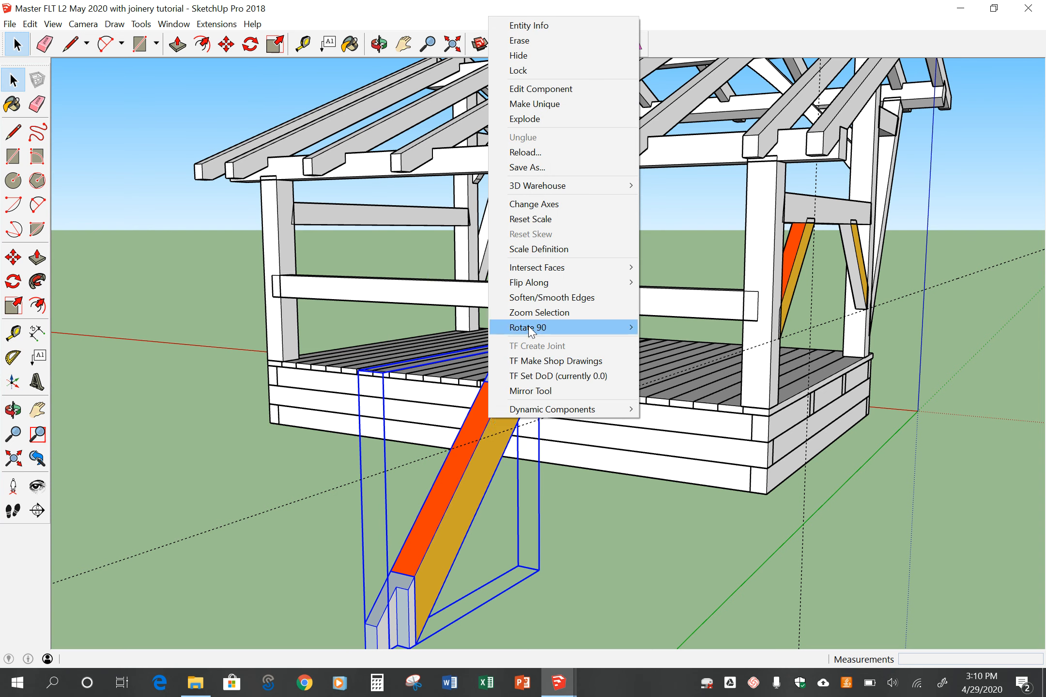
mouse_move(530, 332)
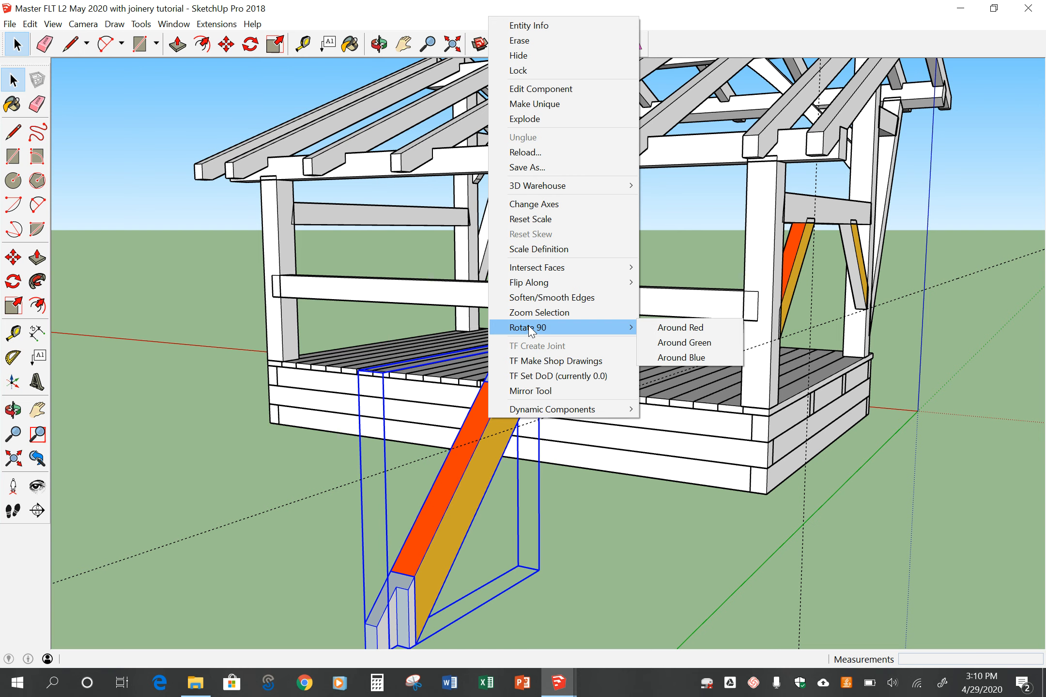
left_click(664, 344)
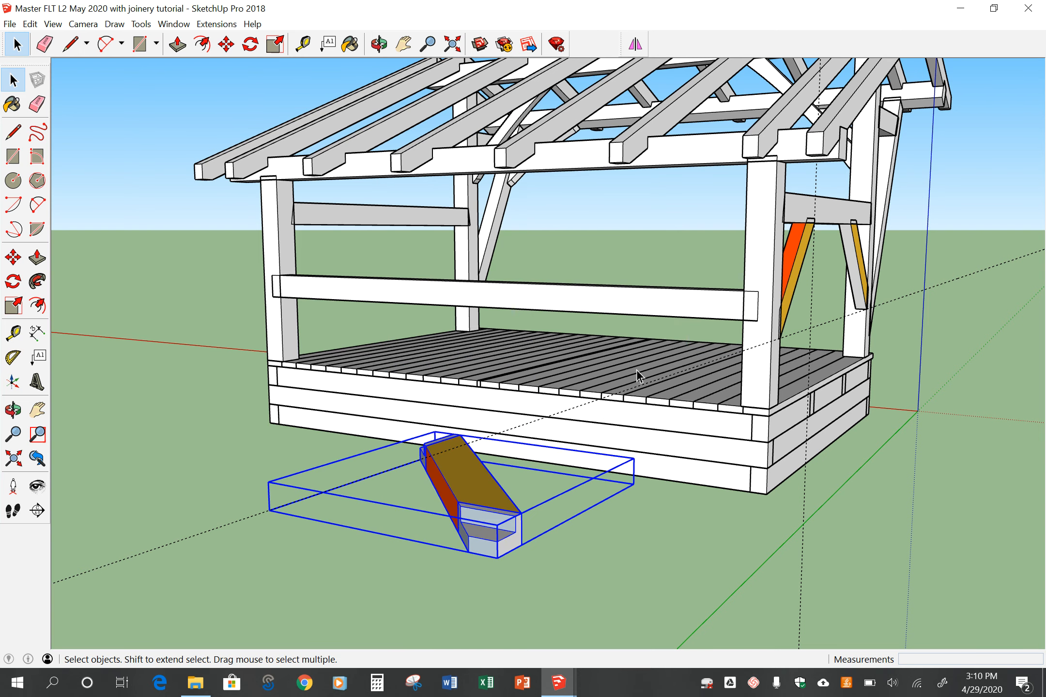
left_click(31, 25)
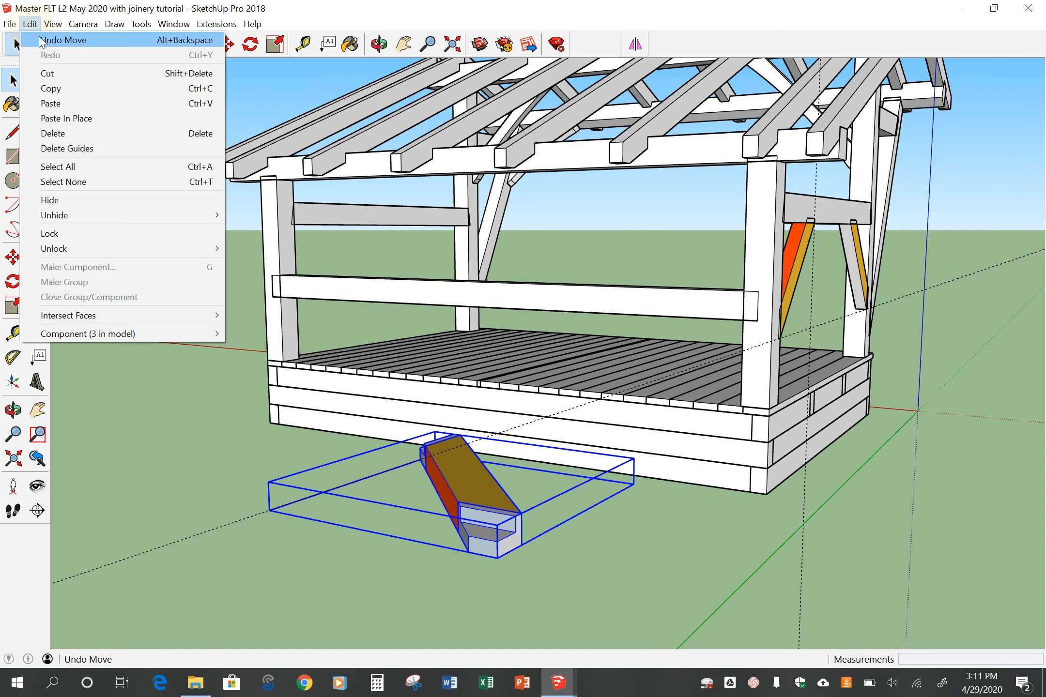
left_click(63, 40)
- Try rotating the loose brace copy 90° around the red axis, and undo the rotation
right_click(494, 399)
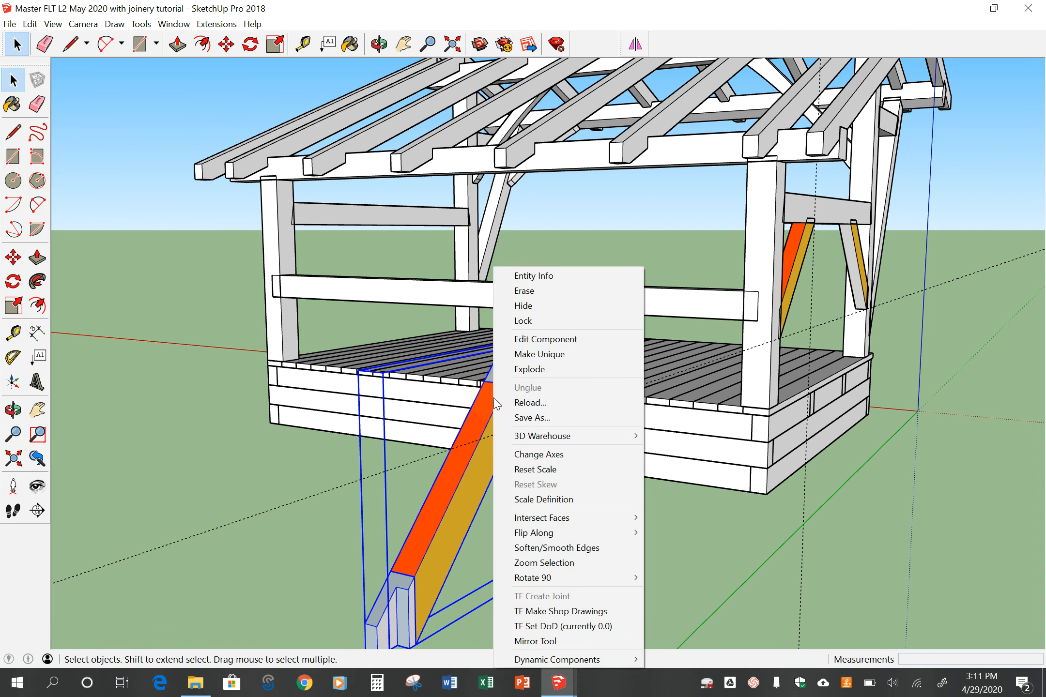
mouse_move(566, 579)
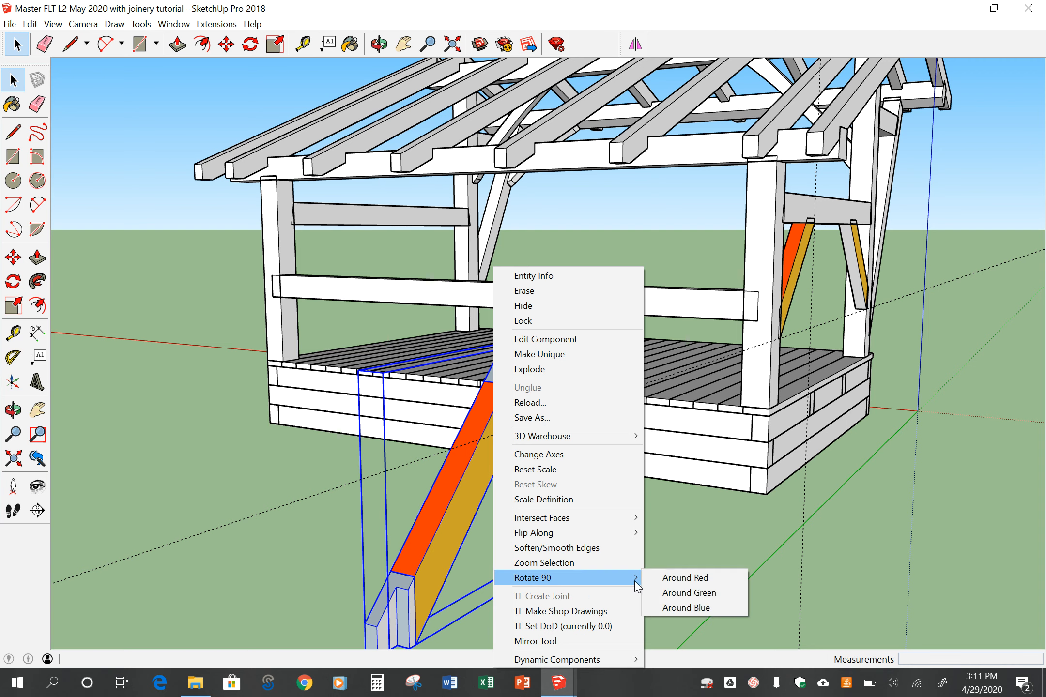
left_click(664, 584)
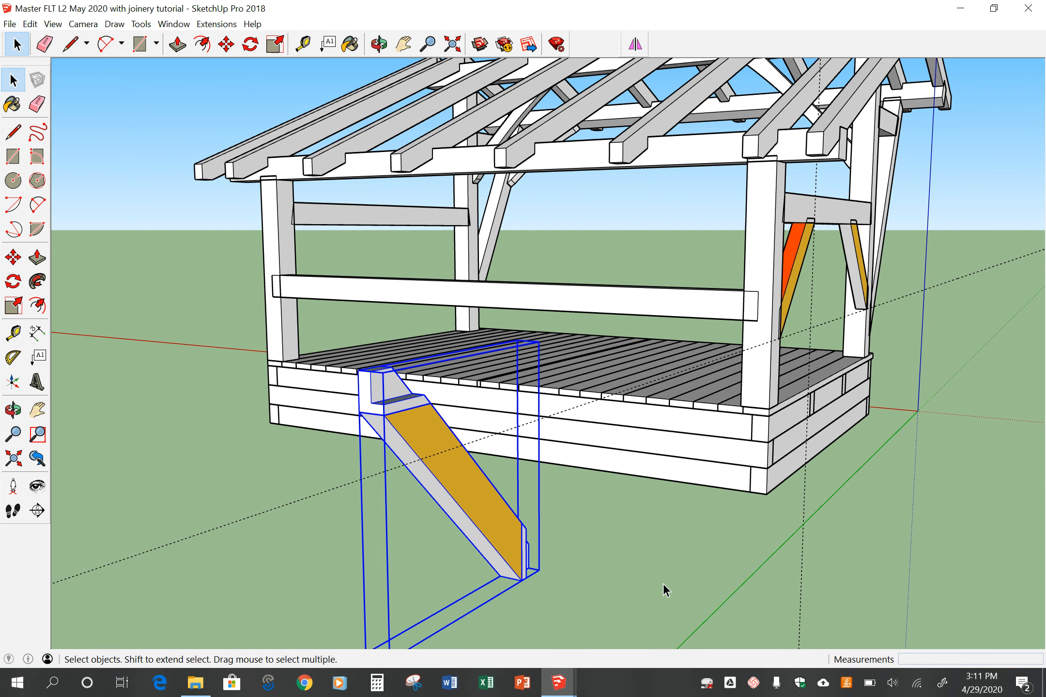
left_click(30, 23)
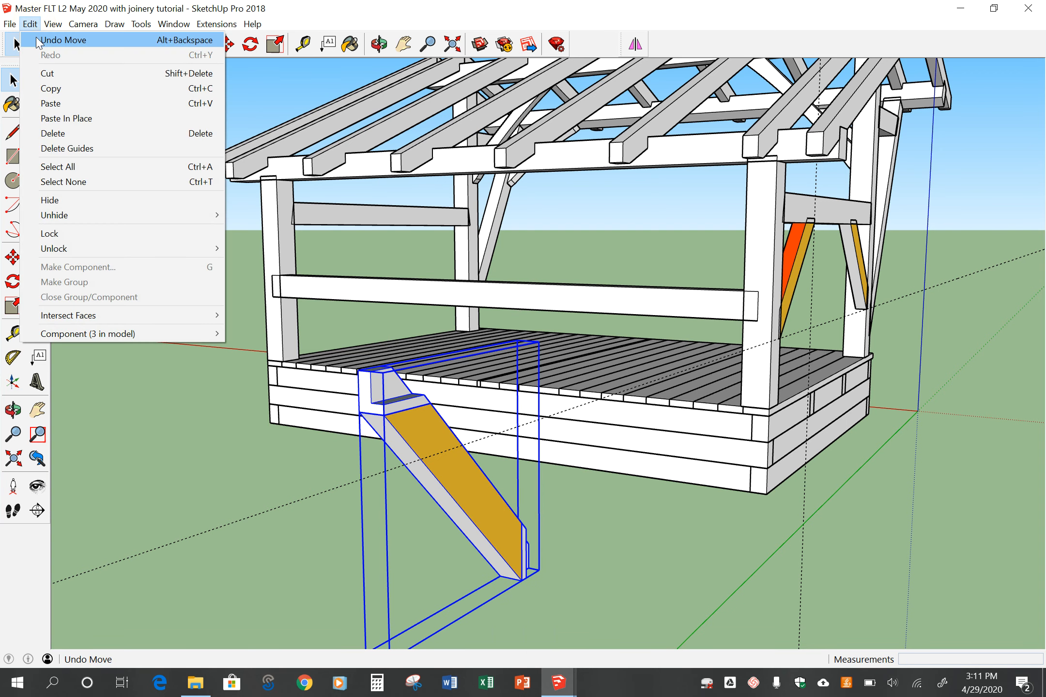
left_click(39, 40)
- Rotate the loose brace copy 90° around the blue axis and flip it along the component's red axis
right_click(485, 409)
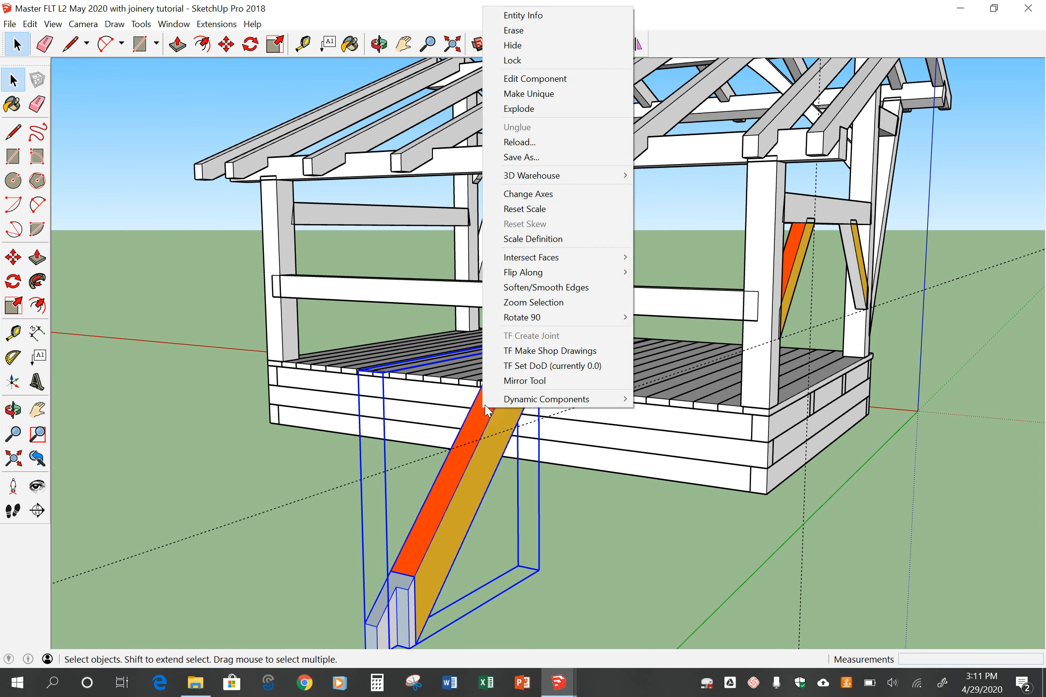
mouse_move(605, 317)
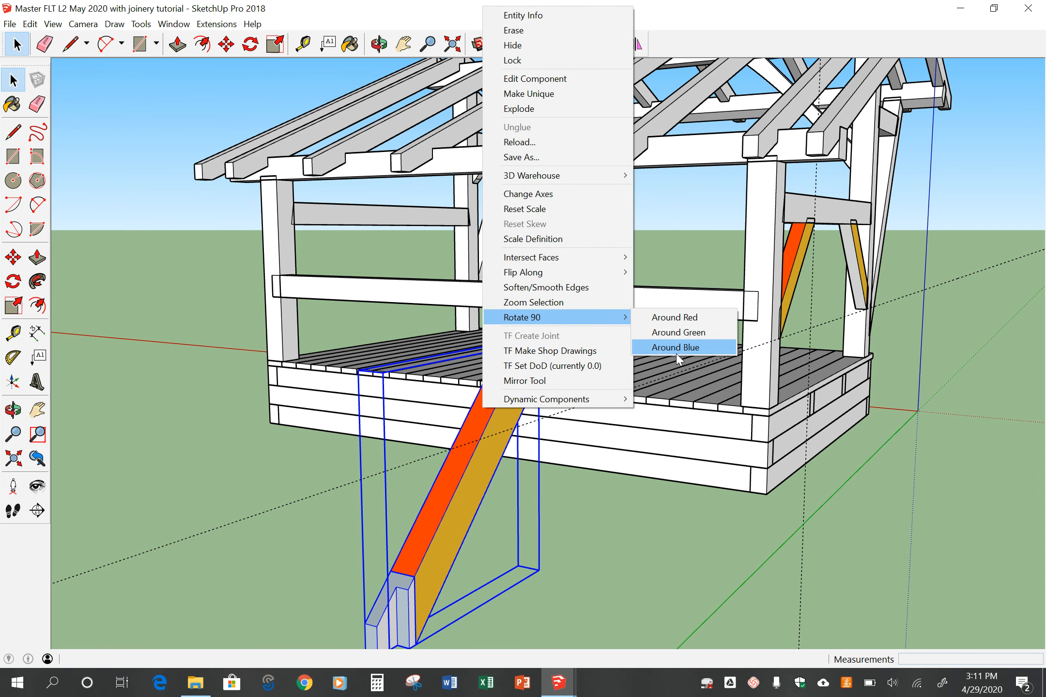
left_click(677, 358)
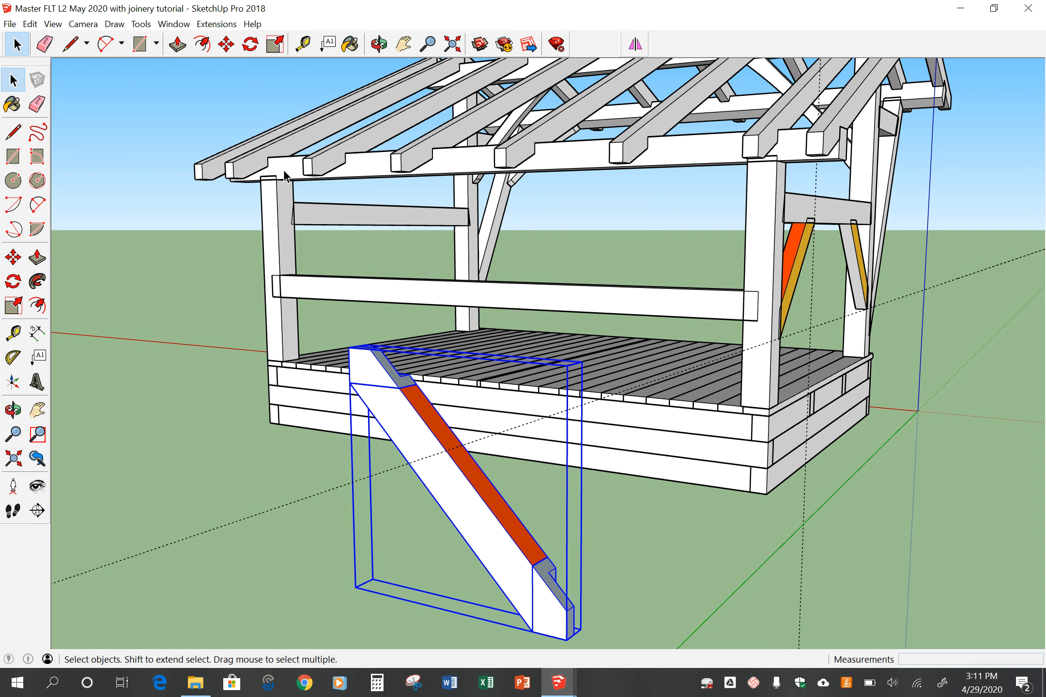
right_click(450, 479)
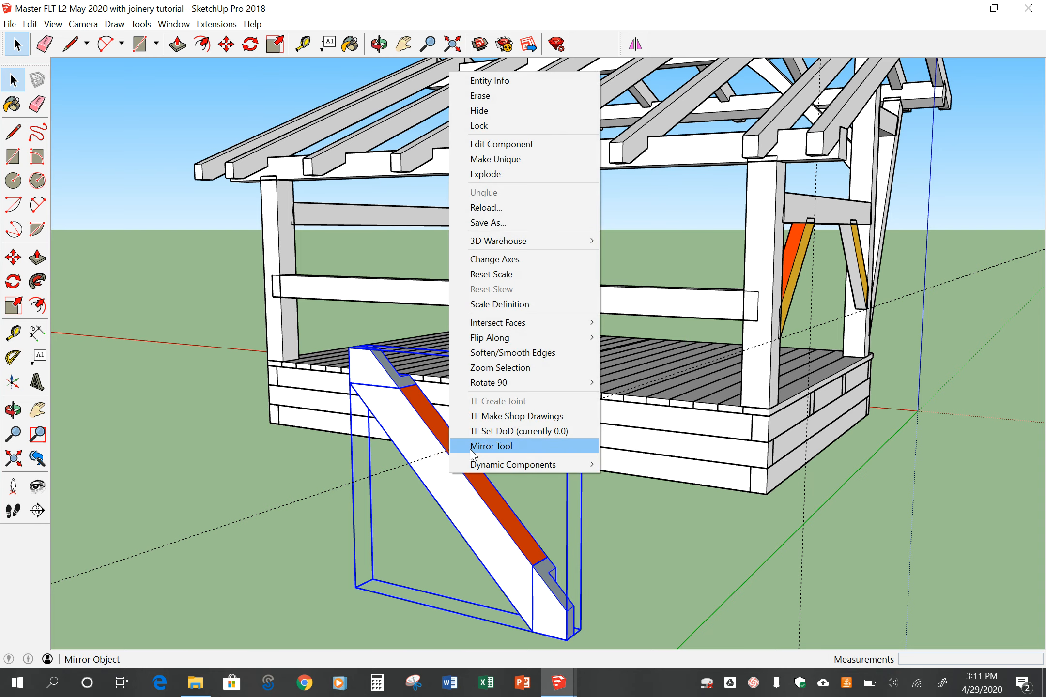
mouse_move(504, 342)
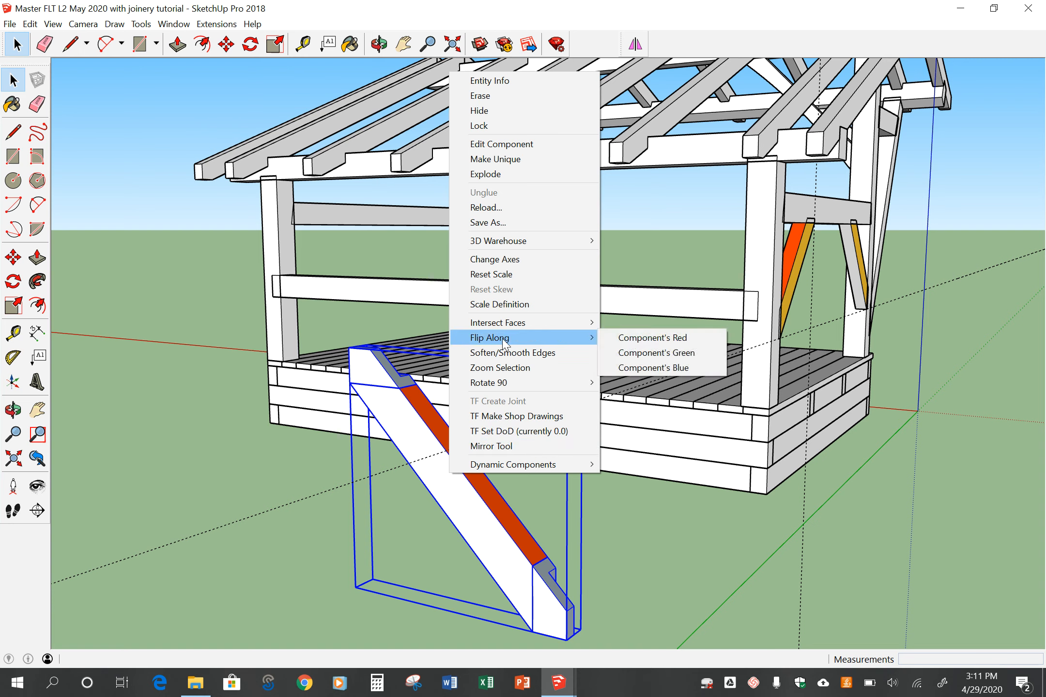
left_click(622, 339)
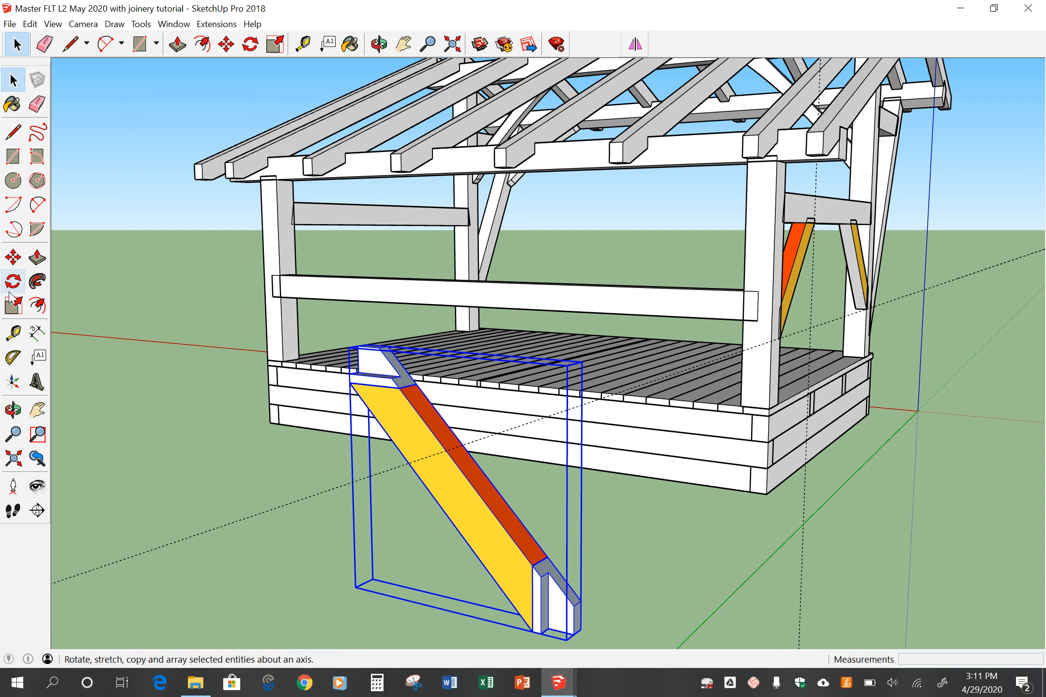
- Add a vertical guide 2' in from the eave post's inner edge and a matching horizontal guide below the eave beam's underside
left_click(13, 332)
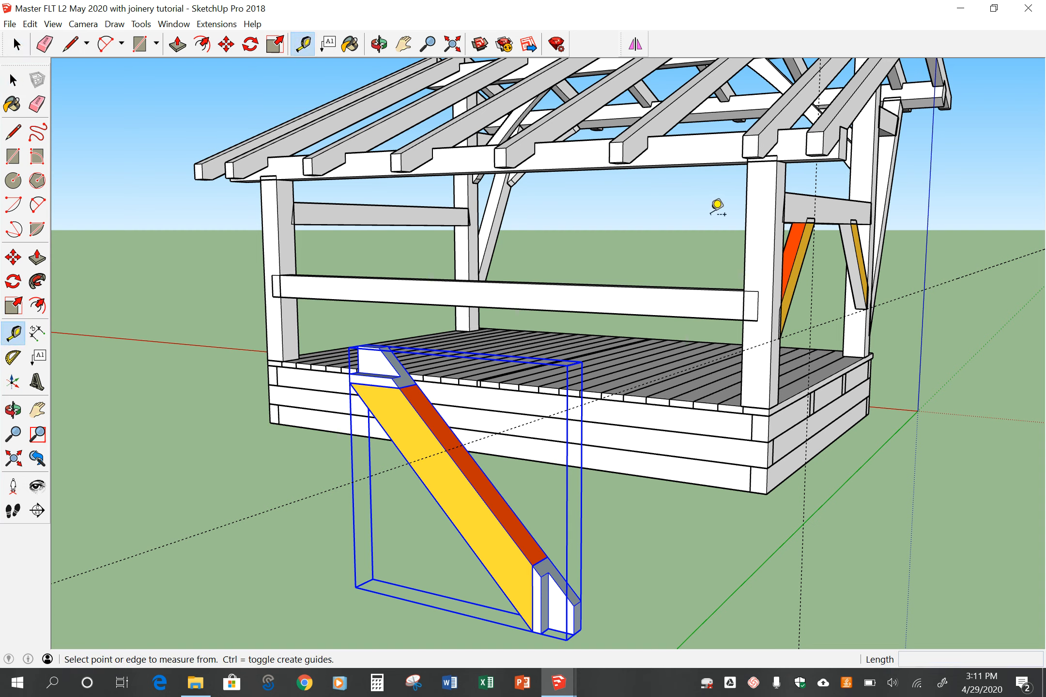
left_click(746, 219)
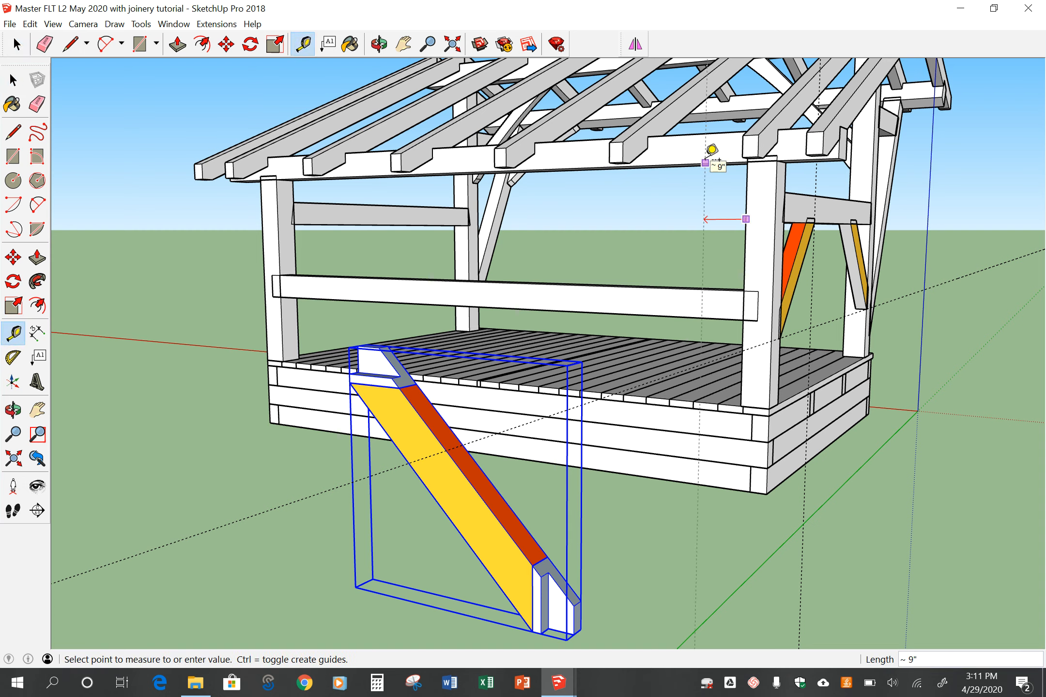
type("2'")
key("Return")
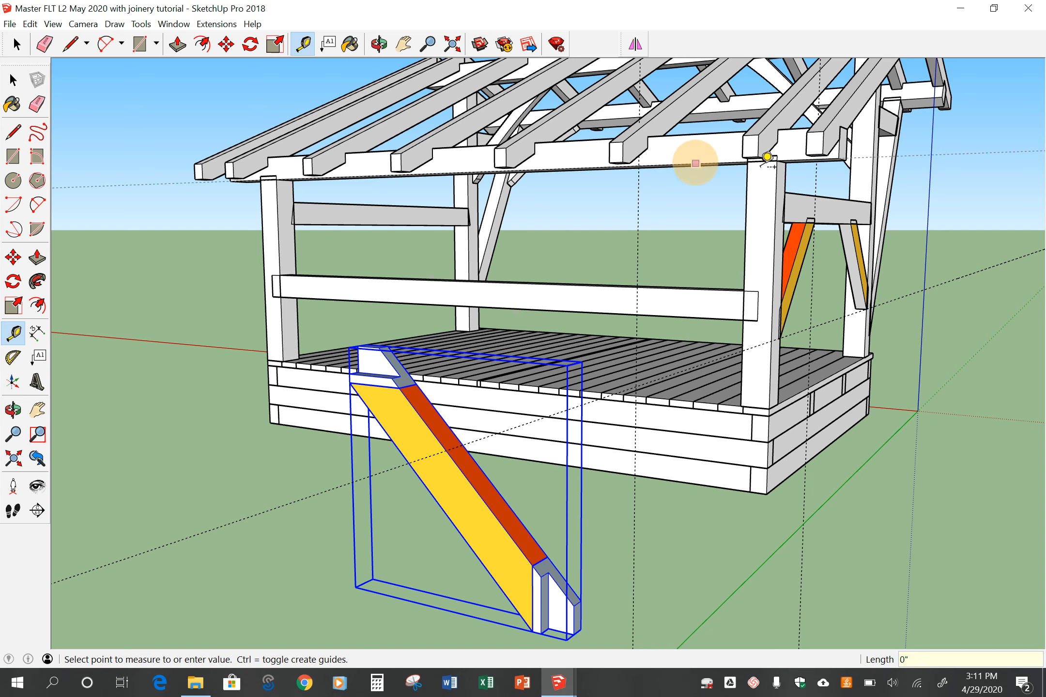
left_click(696, 163)
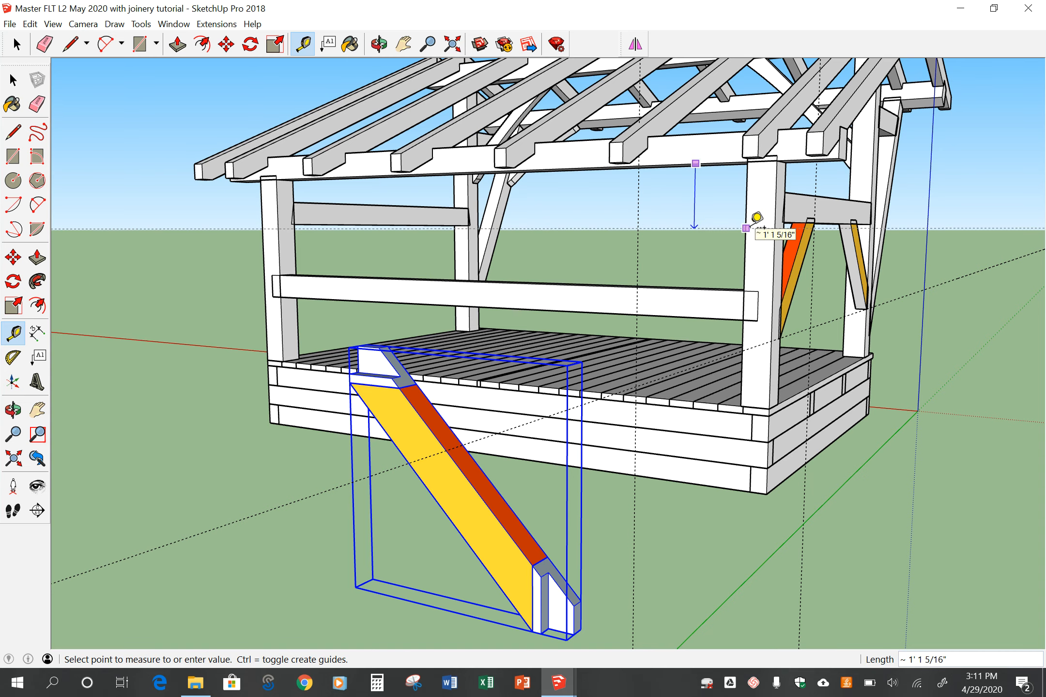
key("Return")
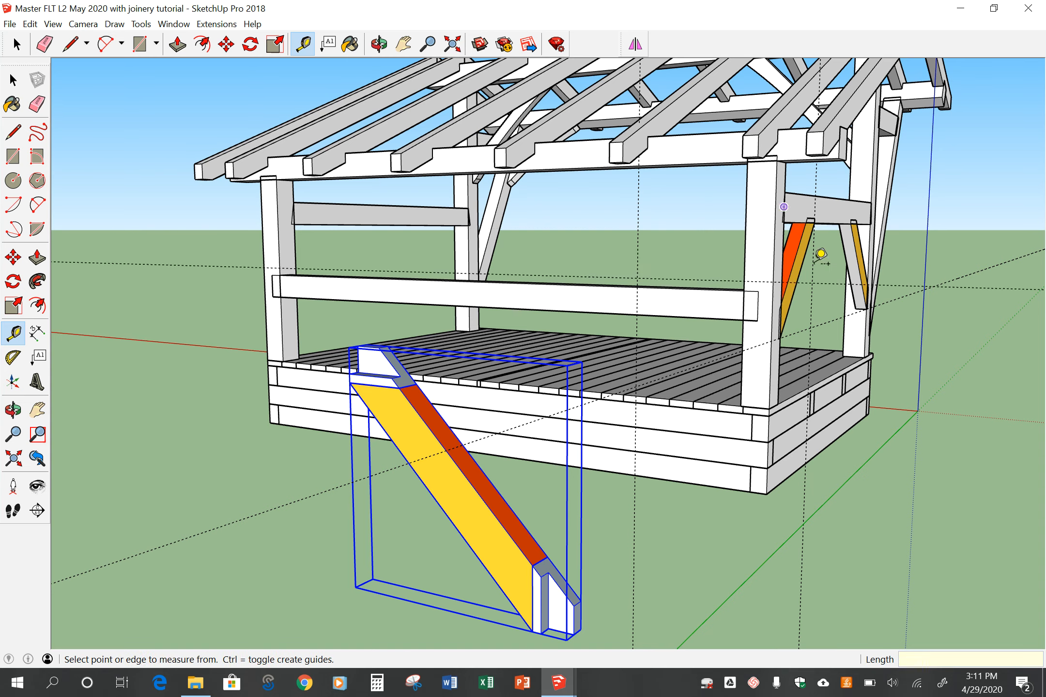
- Move the flipped brace by its top shoulder endpoint from the open ground toward the vertical guide and the eave beam
scroll(671, 104, "up", 1)
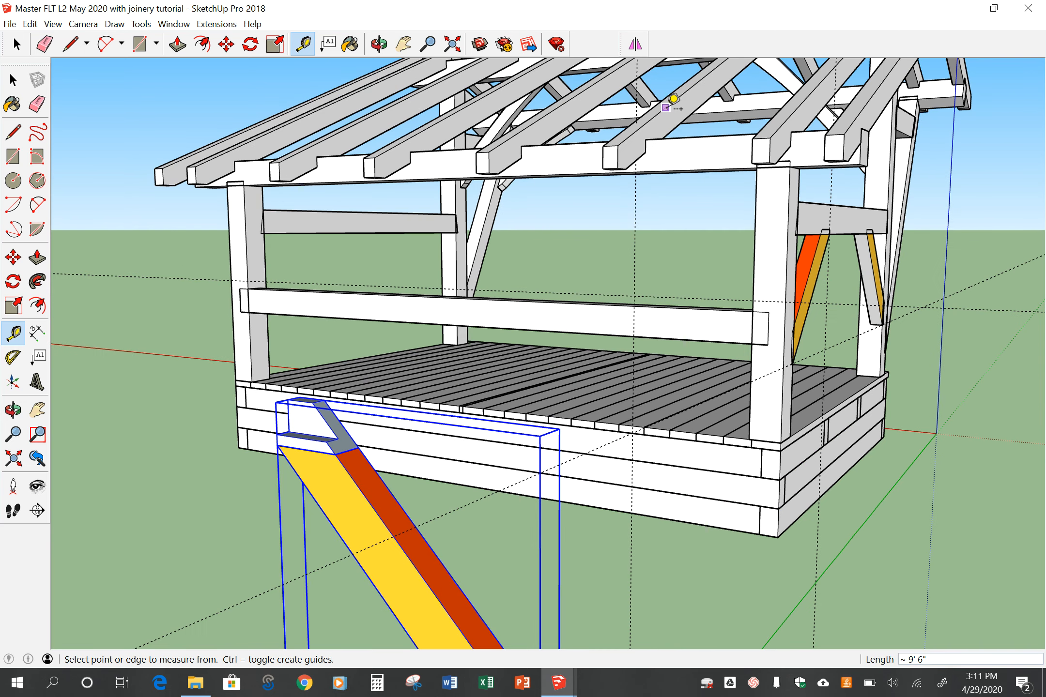
scroll(670, 104, "up", 1)
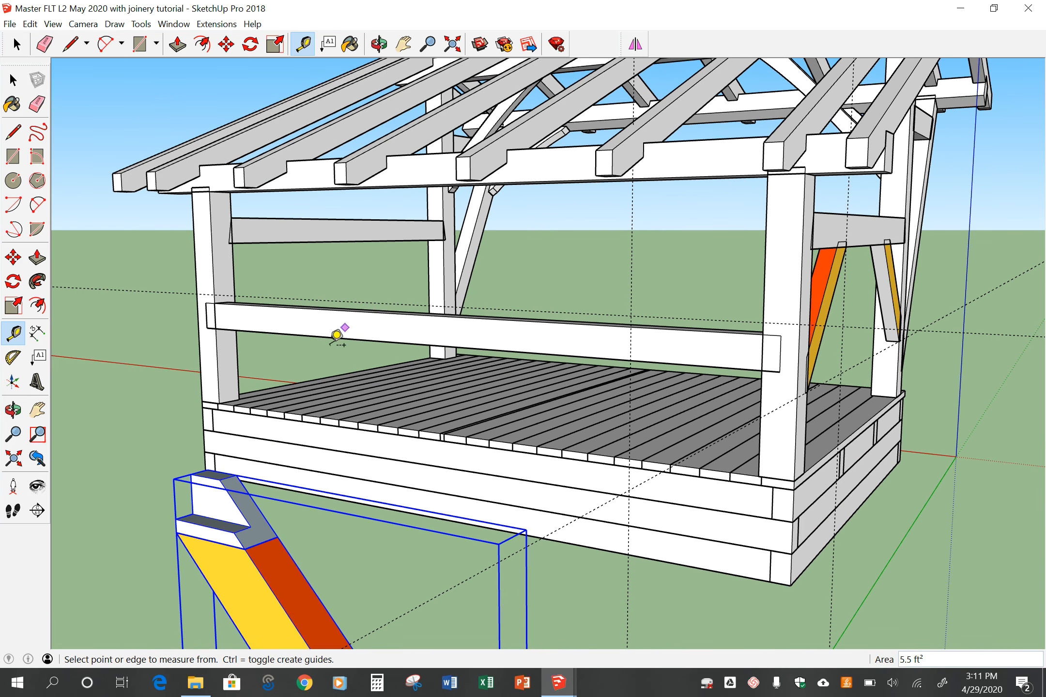
left_click(13, 257)
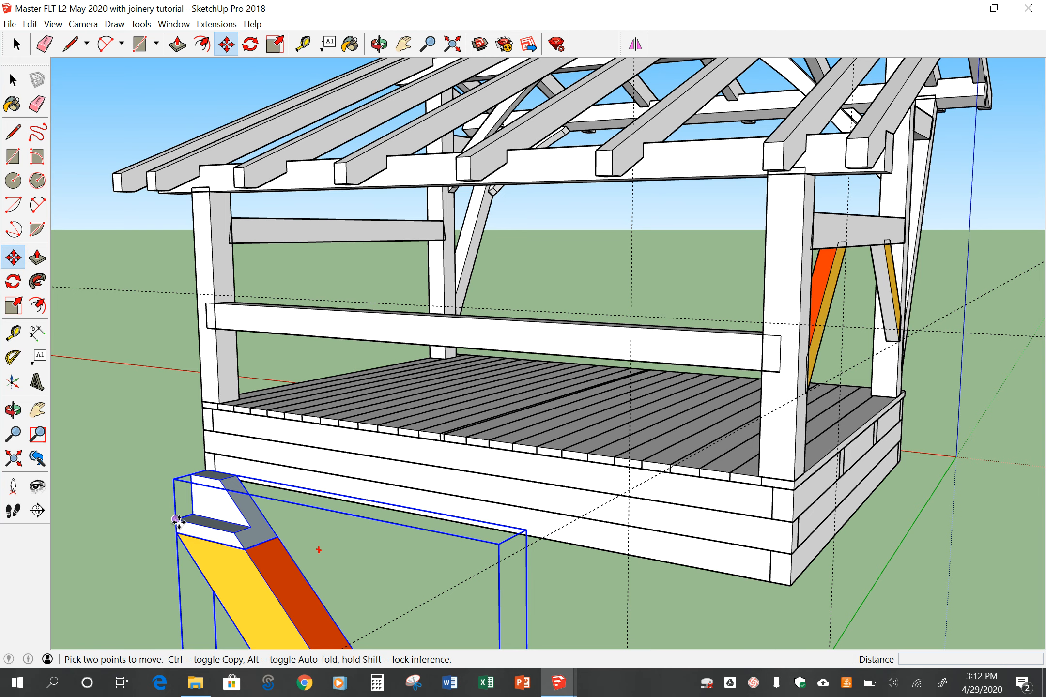
left_click_drag(177, 532, 636, 191)
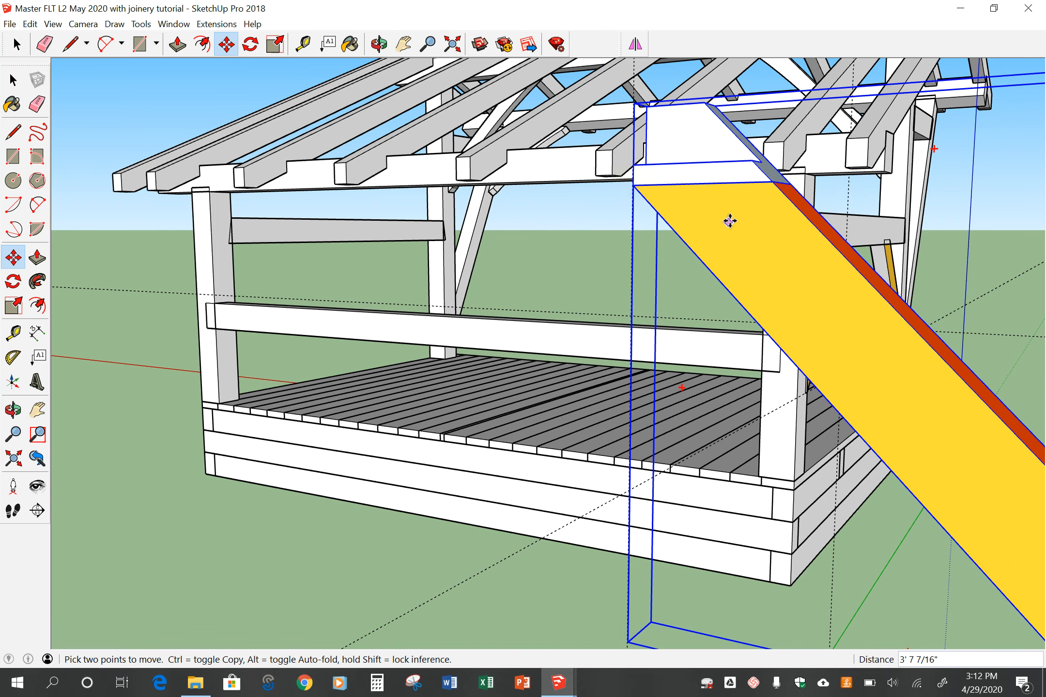
middle_click_drag(708, 231, 582, 311)
left_click(621, 199)
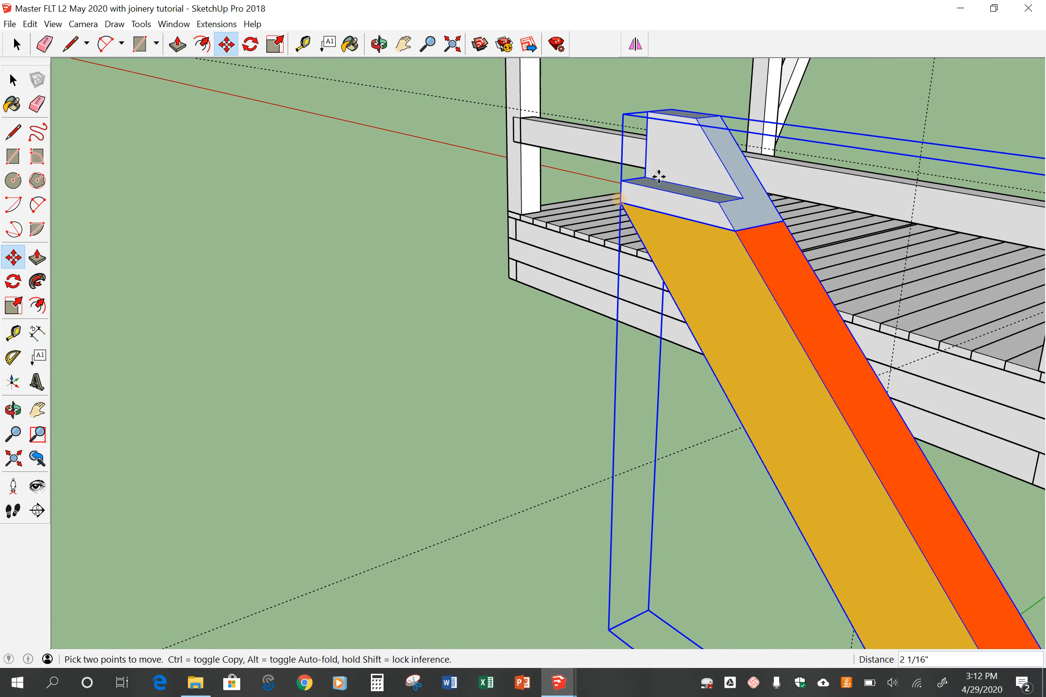
left_click(814, 105)
- Move the brace by its top shoulder endpoint to where the vertical guide meets the eave beam's underside, and deselect it
scroll(374, 378, "down", 5)
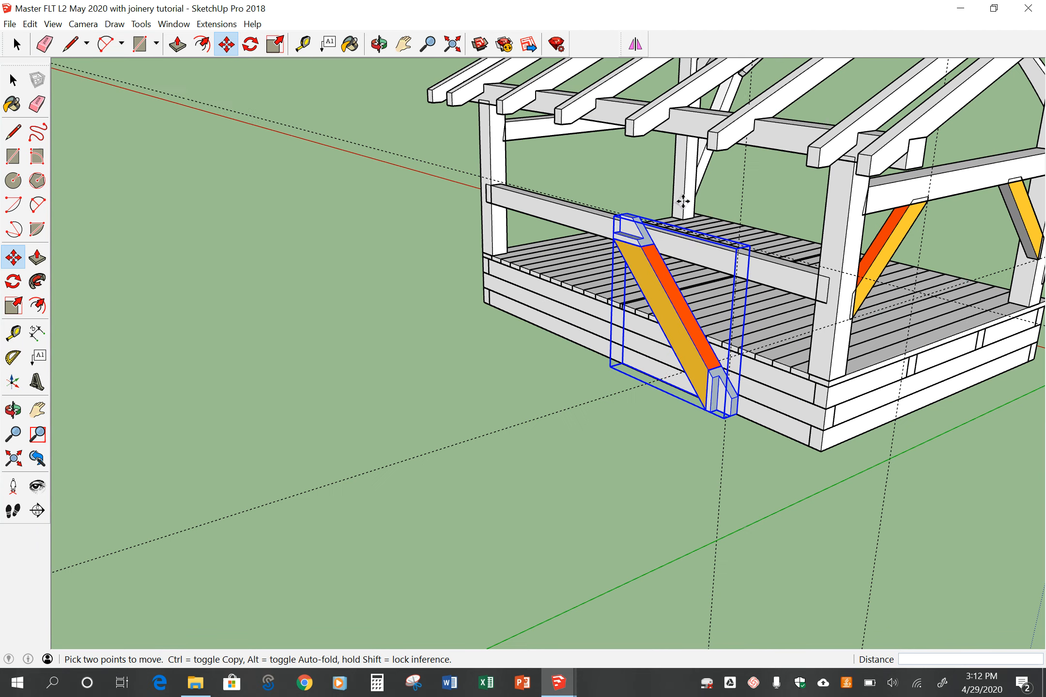
left_click(614, 238)
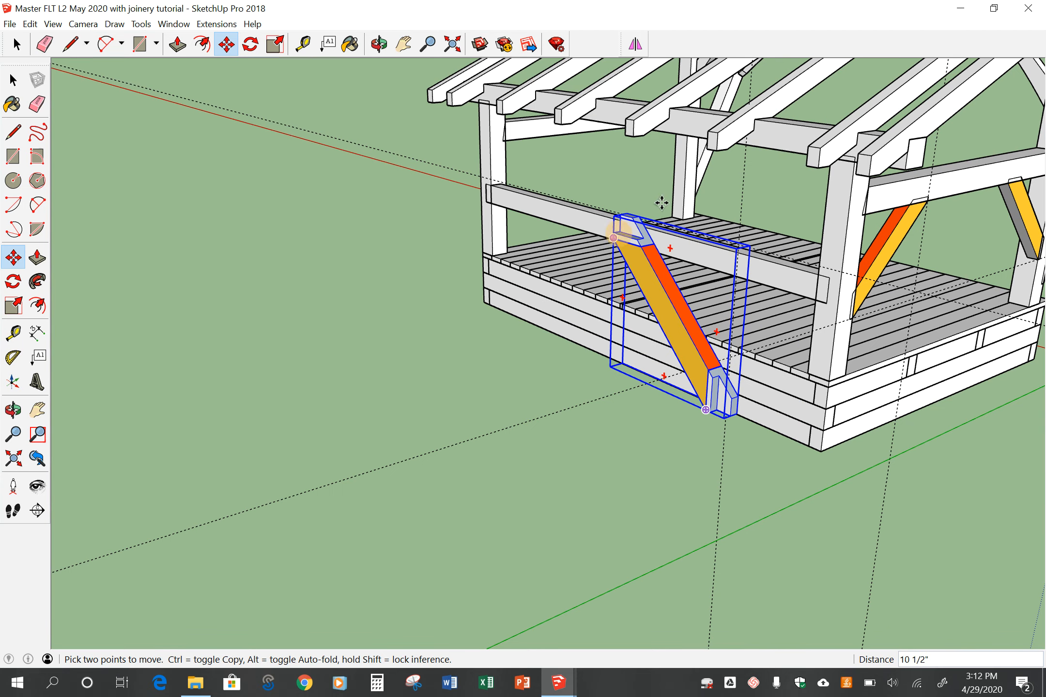
left_click(762, 145)
scroll(760, 112, "up", 2)
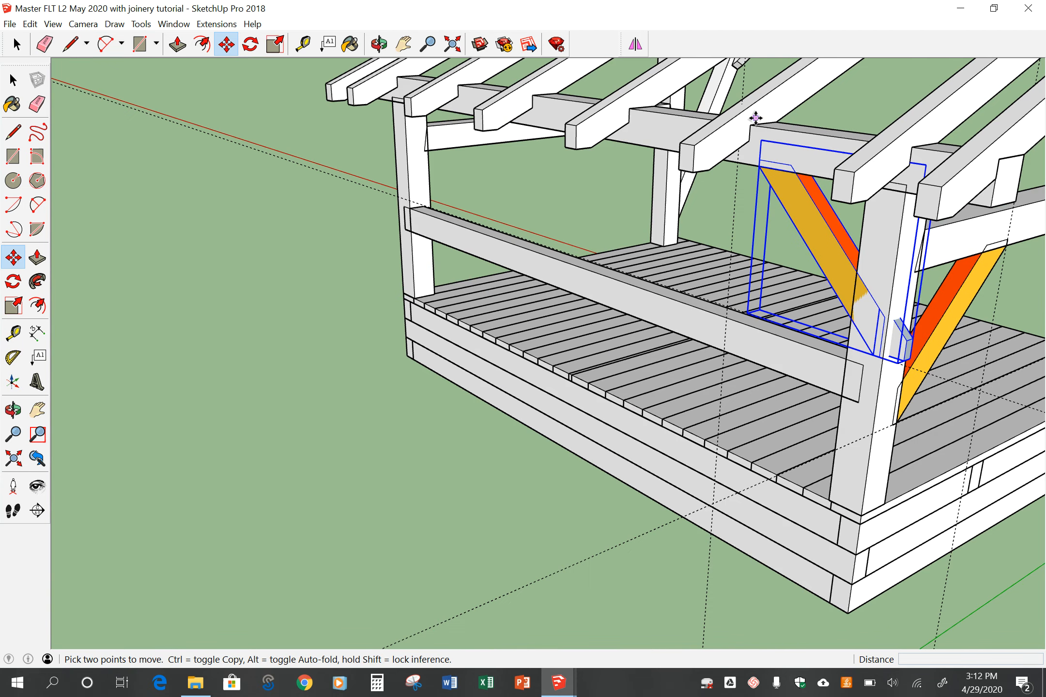
scroll(756, 118, "up", 3)
left_click(742, 209)
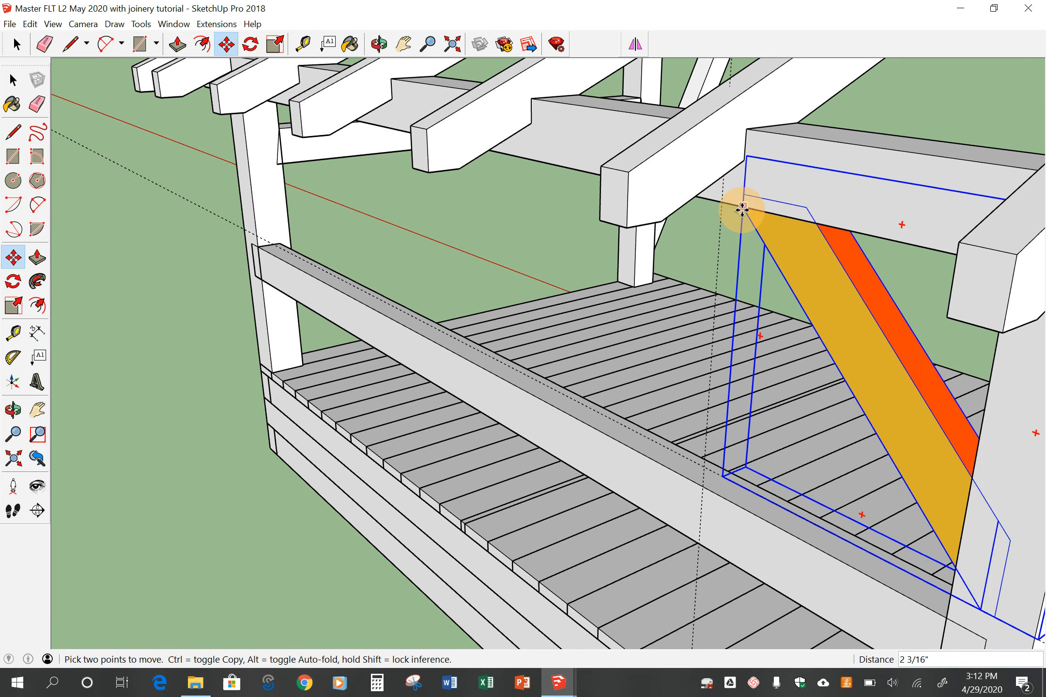
left_click(722, 204)
left_click(14, 82)
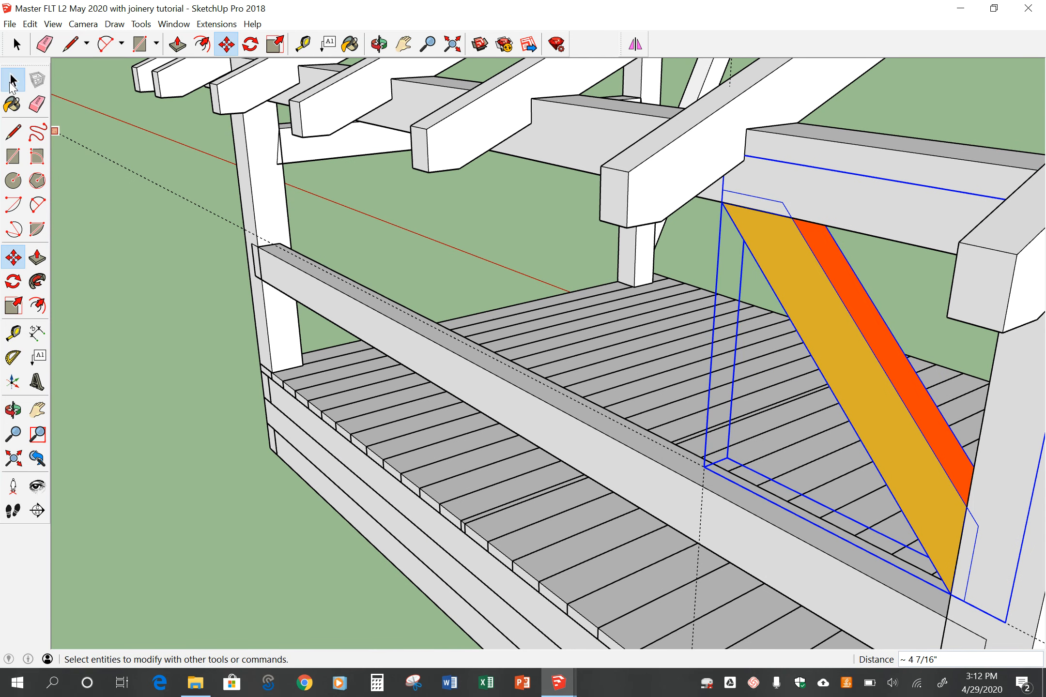
left_click(119, 227)
- Examine the placed eave brace and the neighbouring coloured braces from the corner and the long eave side
scroll(242, 303, "down", 4)
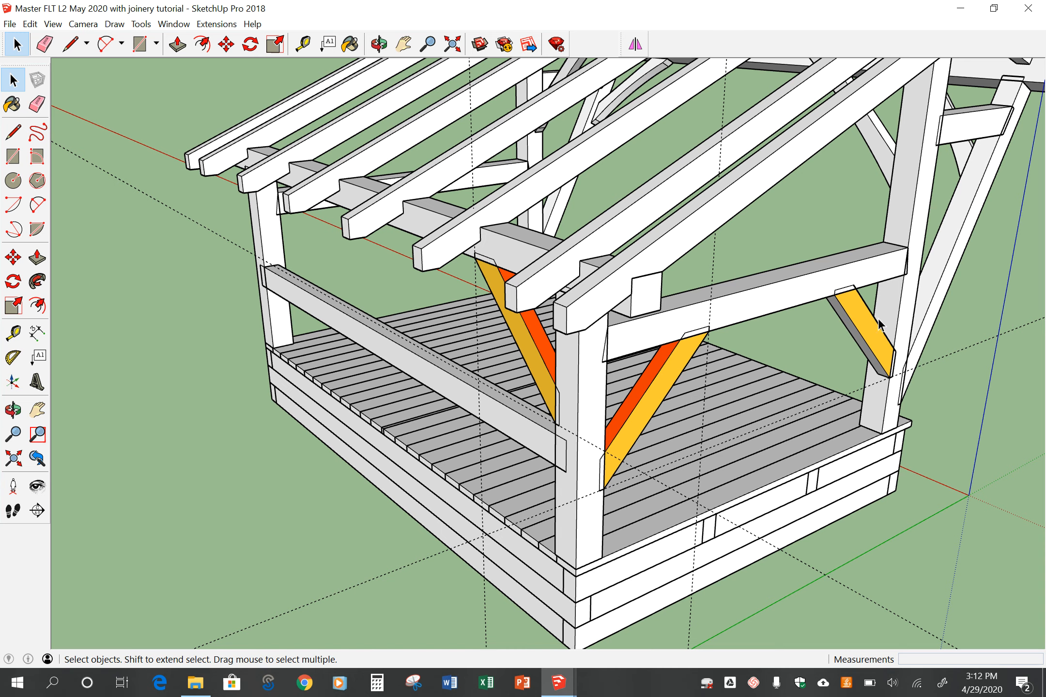
key("o")
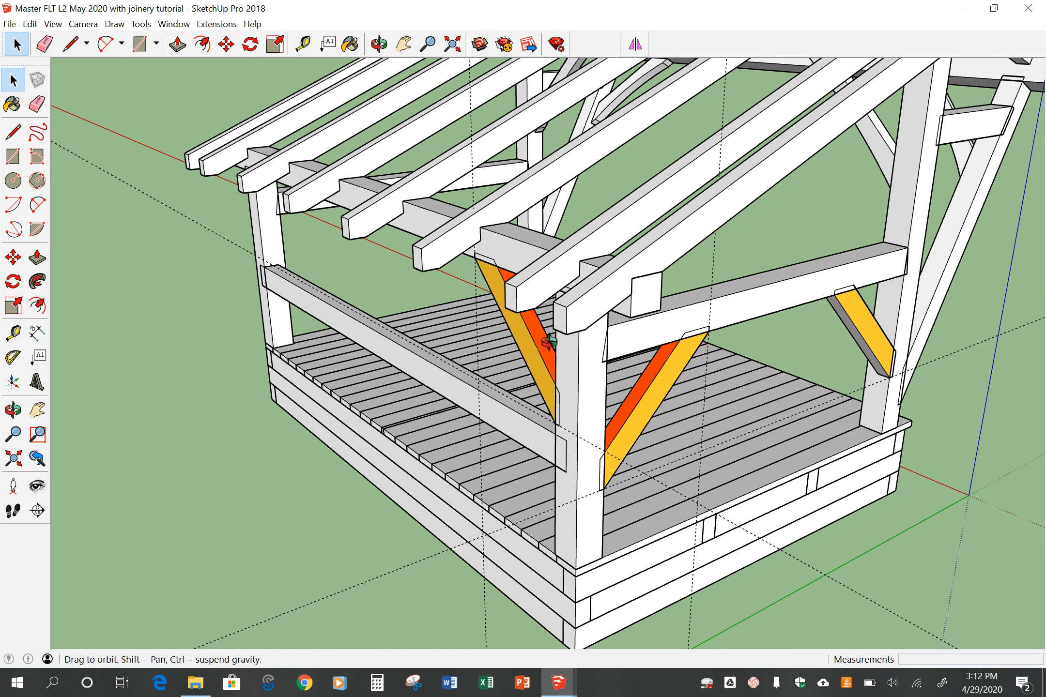
left_click_drag(549, 342, 653, 222)
key("space")
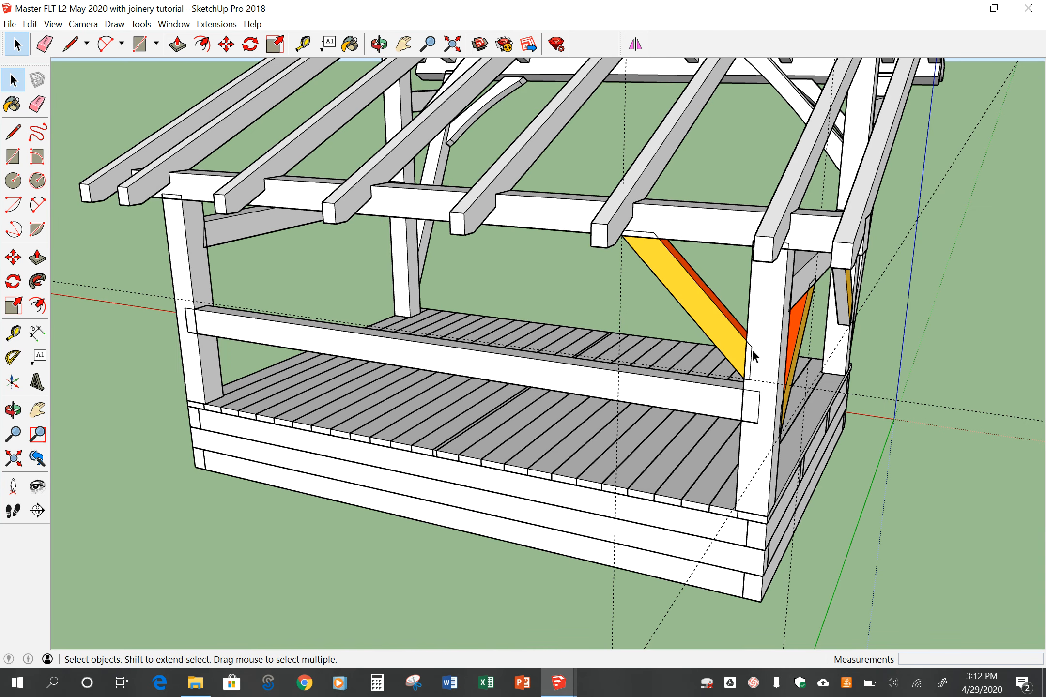
scroll(824, 389, "down", 4)
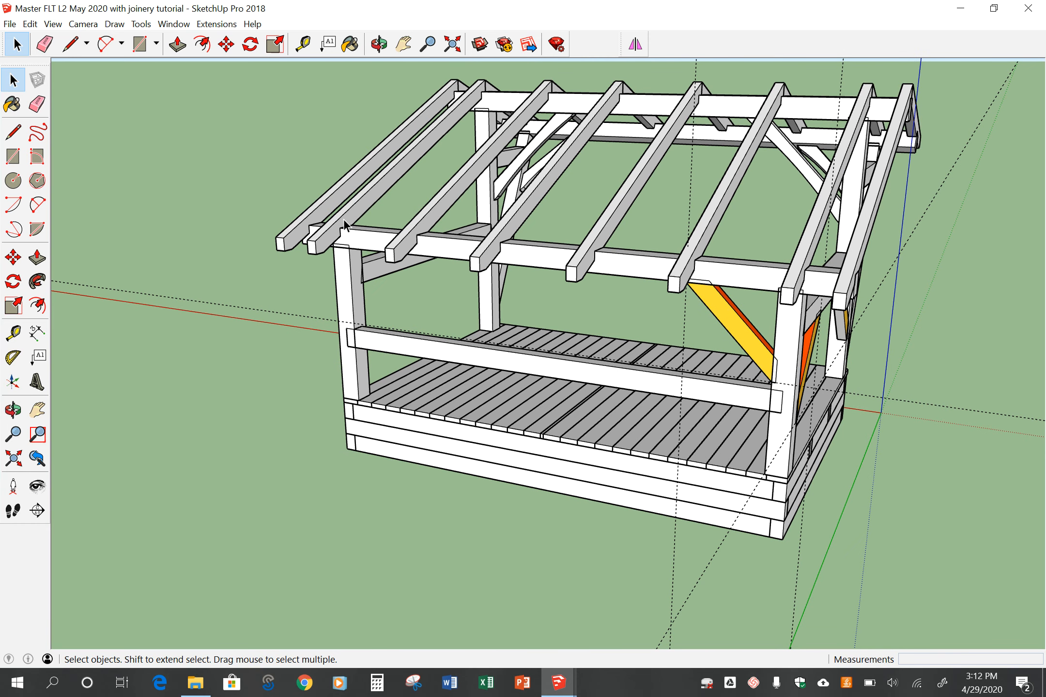
- Add a vertical guide 2' in from the inner edge of the unbraced eave post
left_click(13, 333)
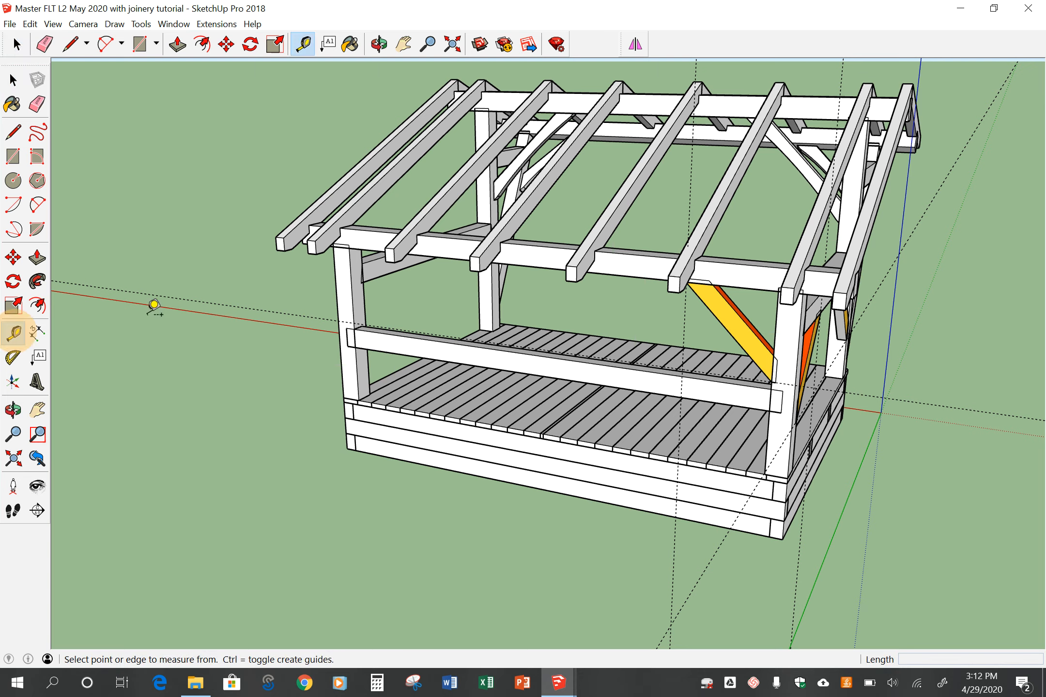
left_click(351, 283)
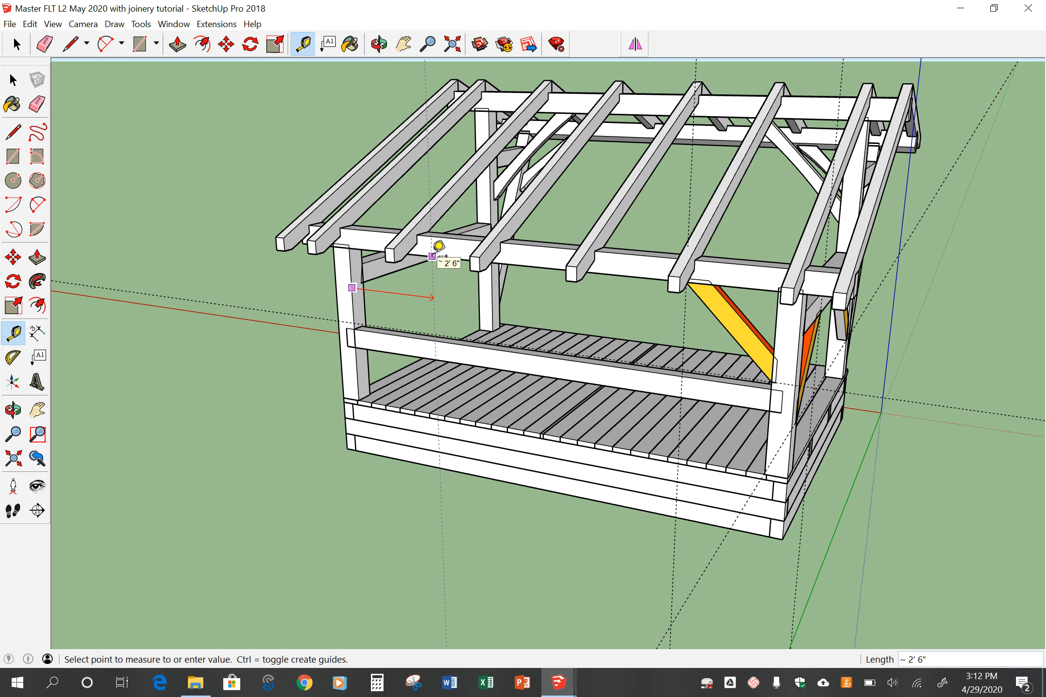
type("2'")
key("Return")
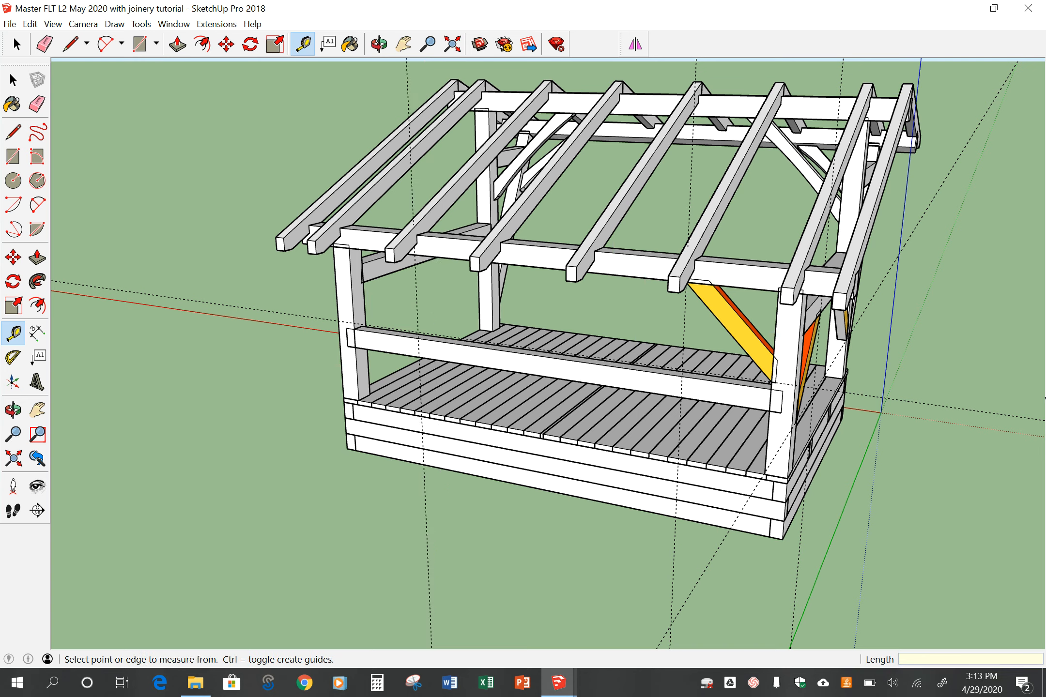
- Copy the eave brace by its top shoulder endpoint about 4' 3" along the eave beam toward the unbraced post
scroll(1045, 399, "down", 1)
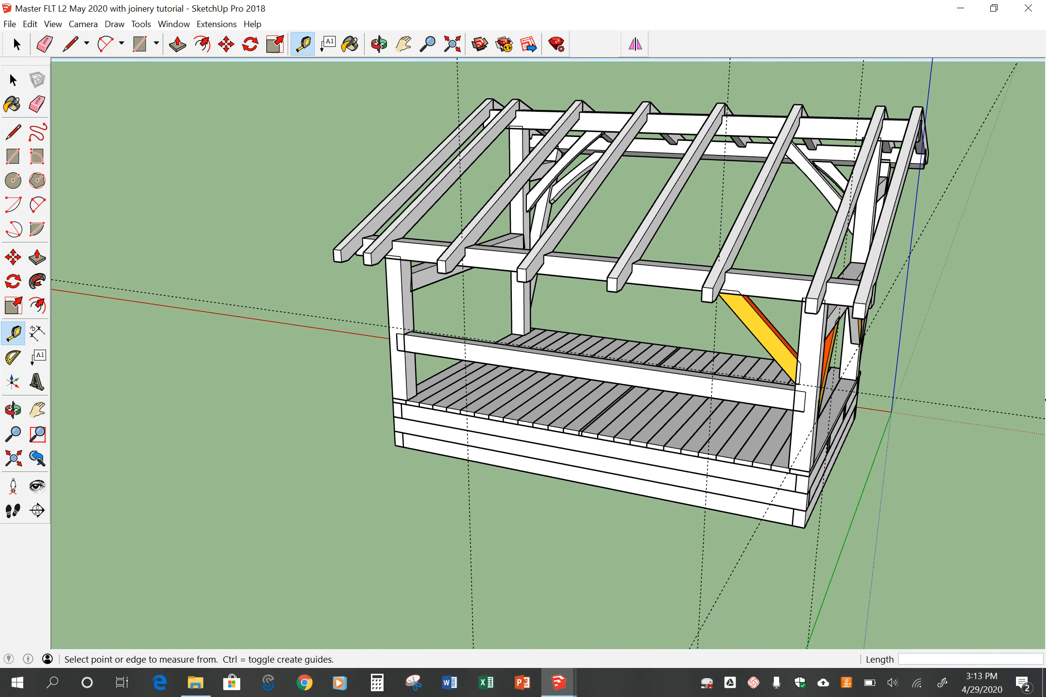
scroll(1044, 397, "down", 1)
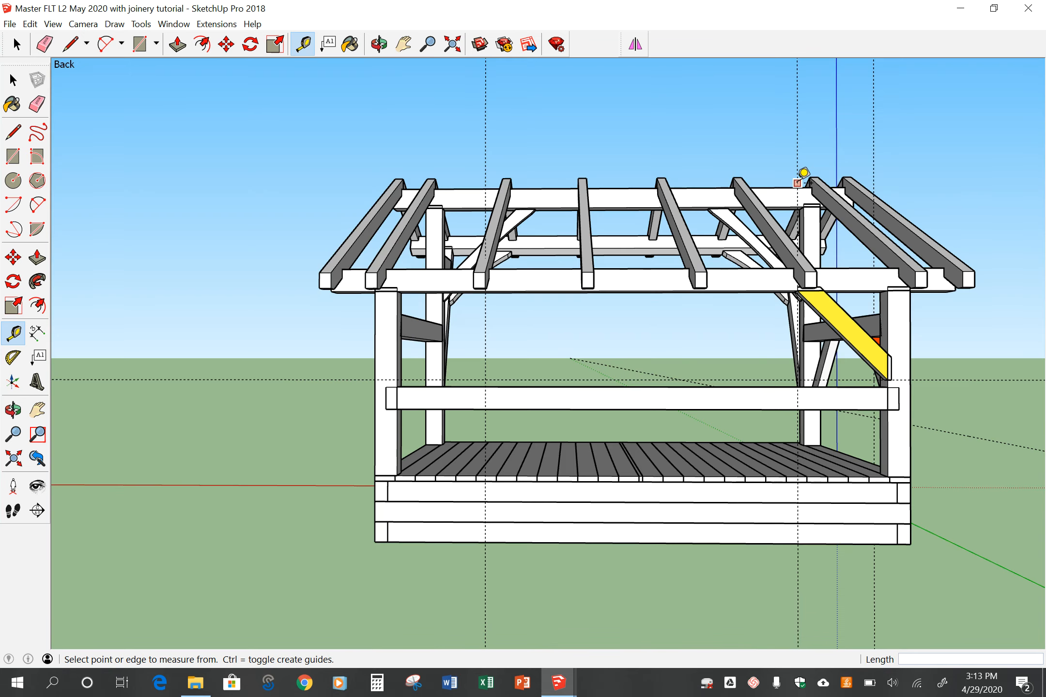
scroll(793, 225, "up", 3)
middle_click_drag(791, 231, 804, 201)
left_click(15, 264)
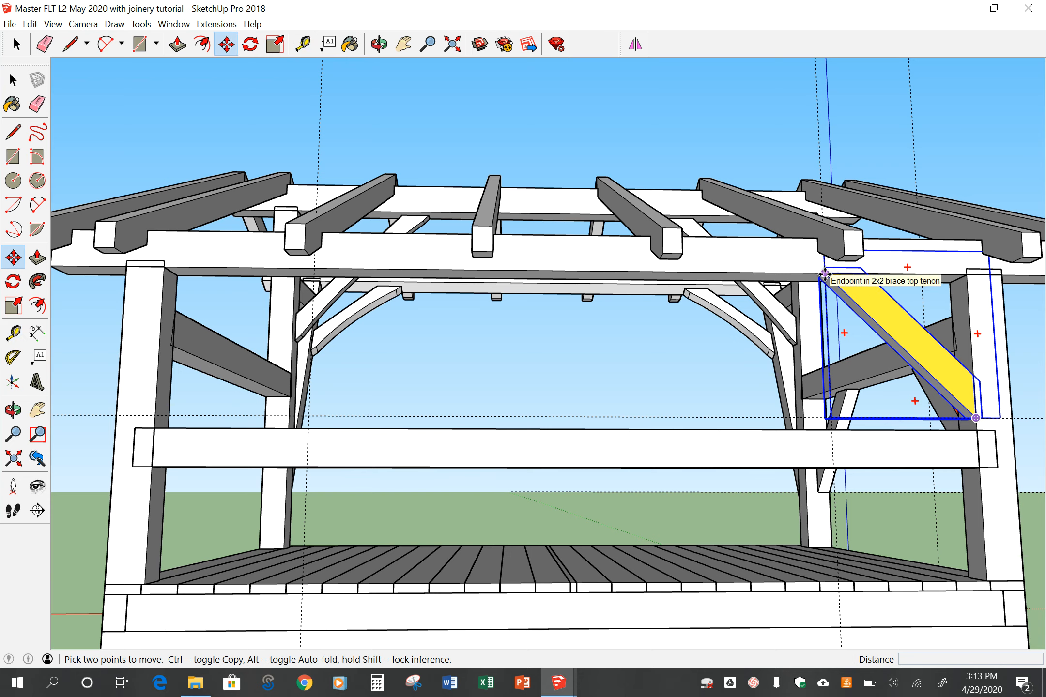
key("ctrl")
left_click(825, 274)
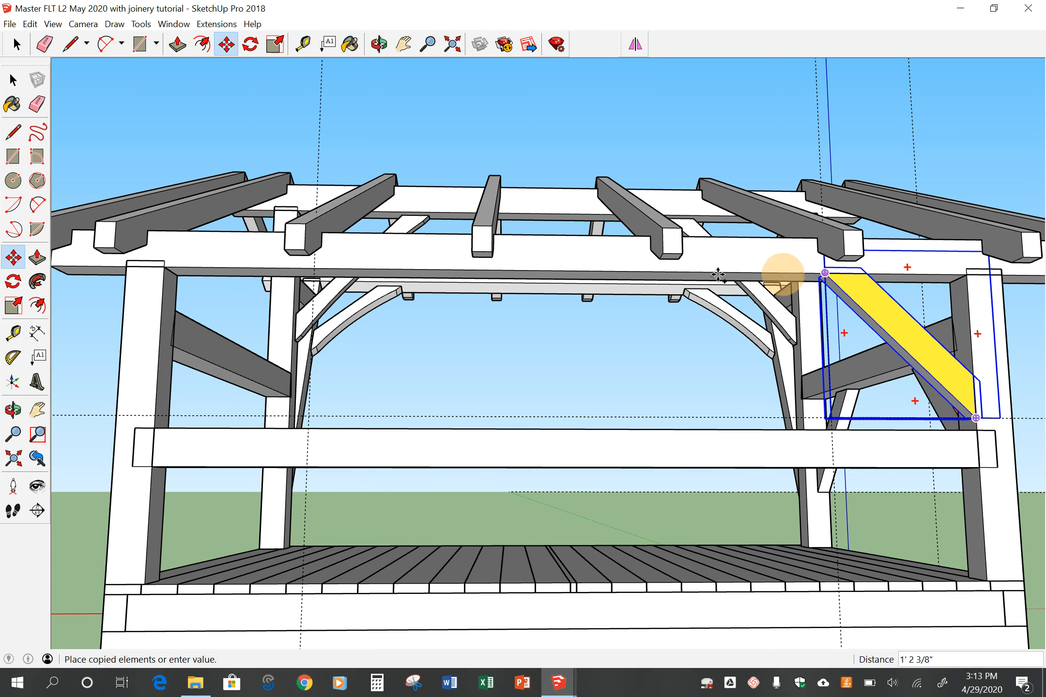
left_click(516, 272)
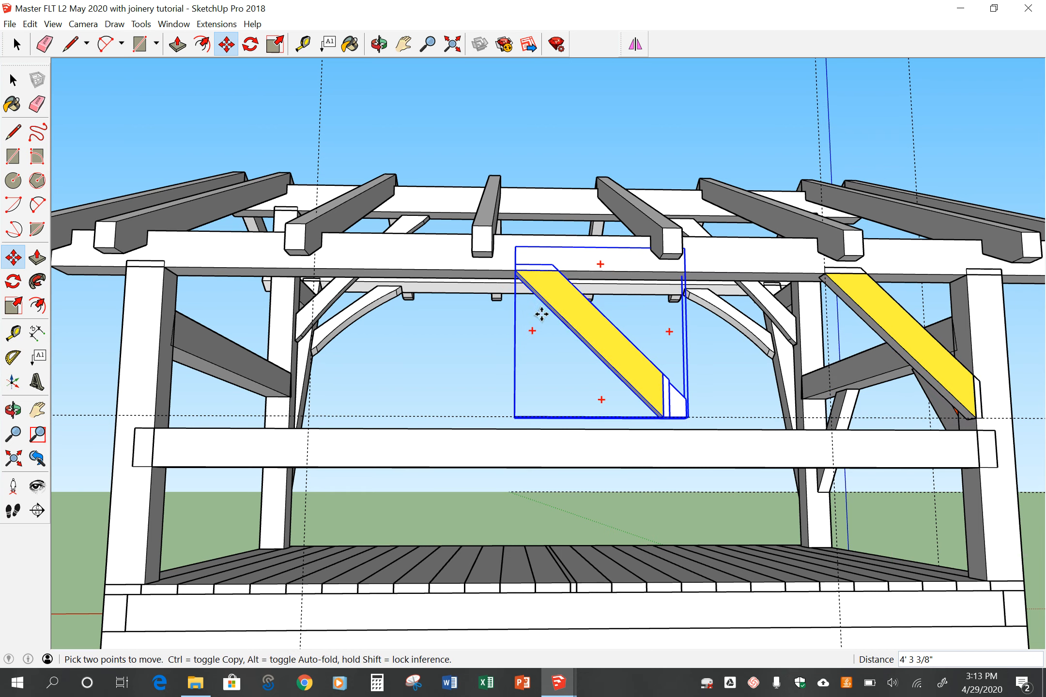
- Try flipping the copied eave brace along the component's red axis, and undo the flip
right_click(567, 321)
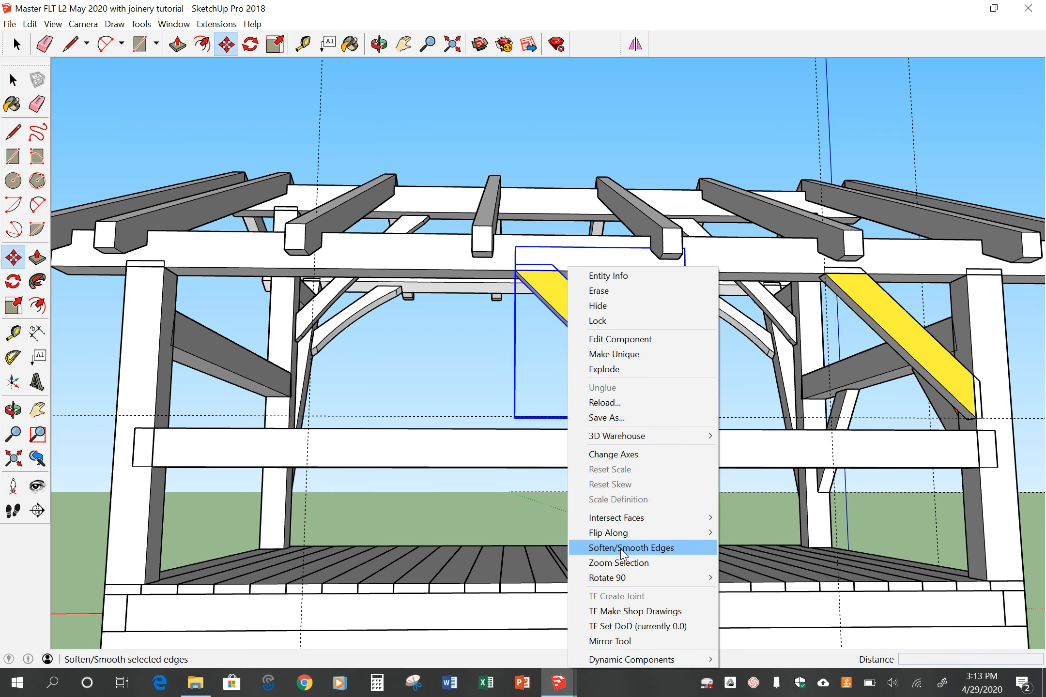
mouse_move(629, 533)
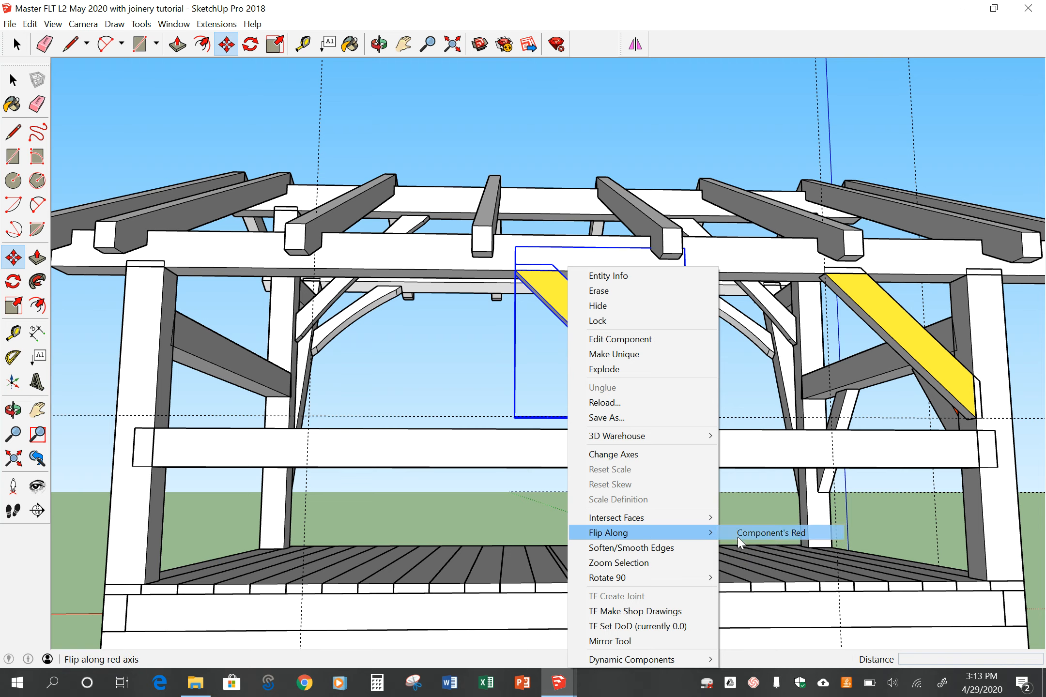
left_click(740, 534)
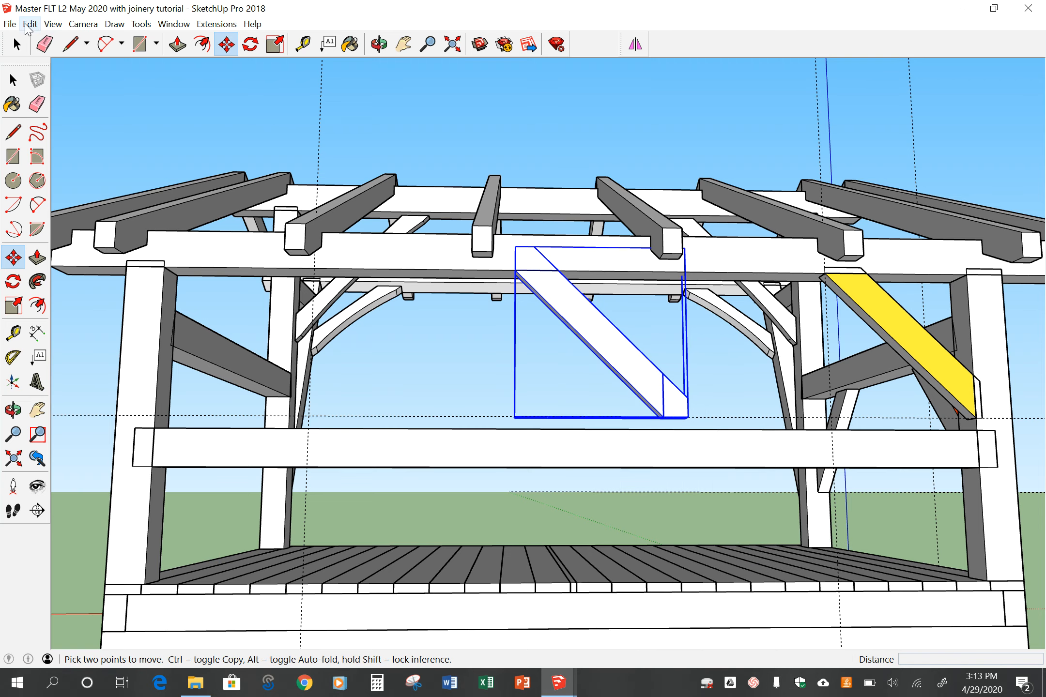
left_click(29, 24)
left_click(46, 40)
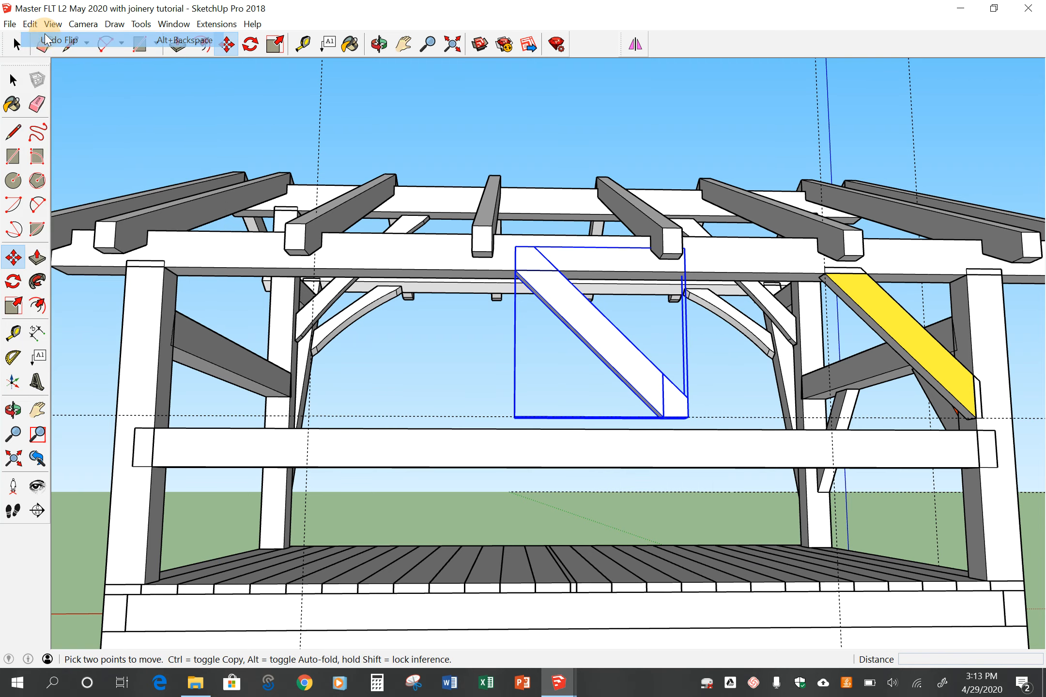
- Flip the brace copy along the component's green axis and move its top shoulder endpoint to where the new guide meets the eave beam's underside
right_click(590, 342)
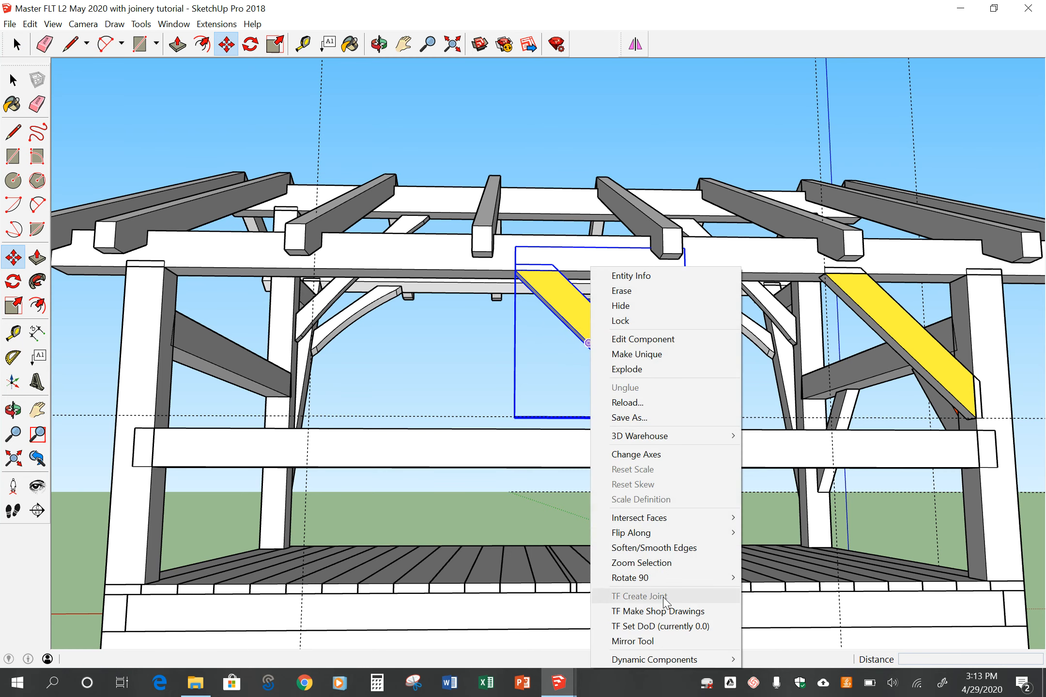
mouse_move(676, 534)
left_click(751, 547)
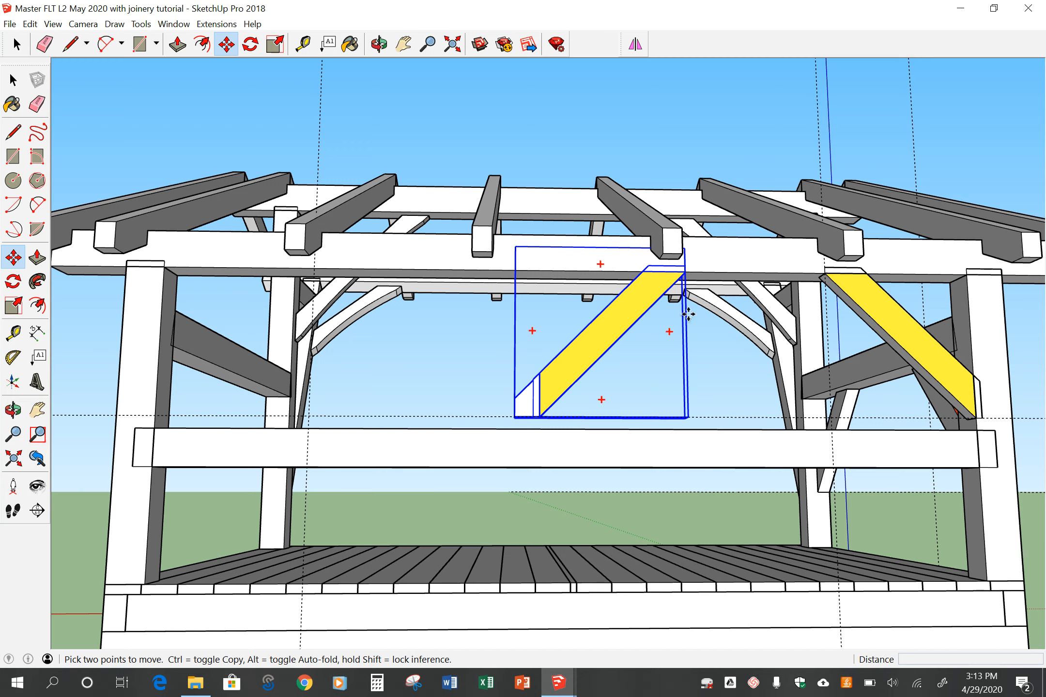
left_click(685, 272)
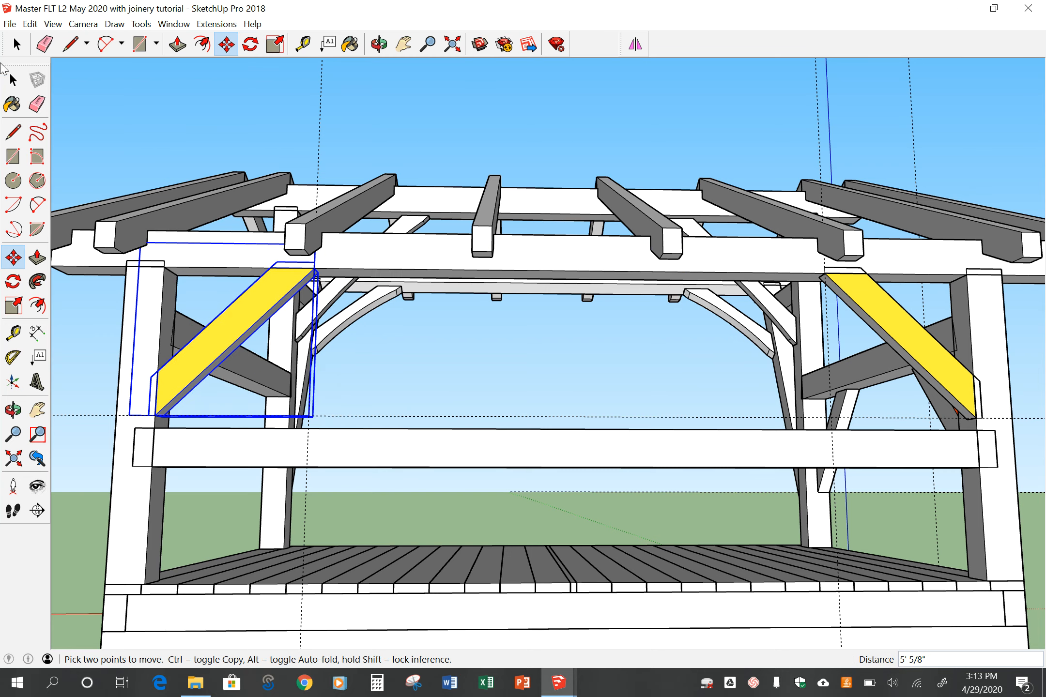
left_click(13, 80)
left_click(75, 85)
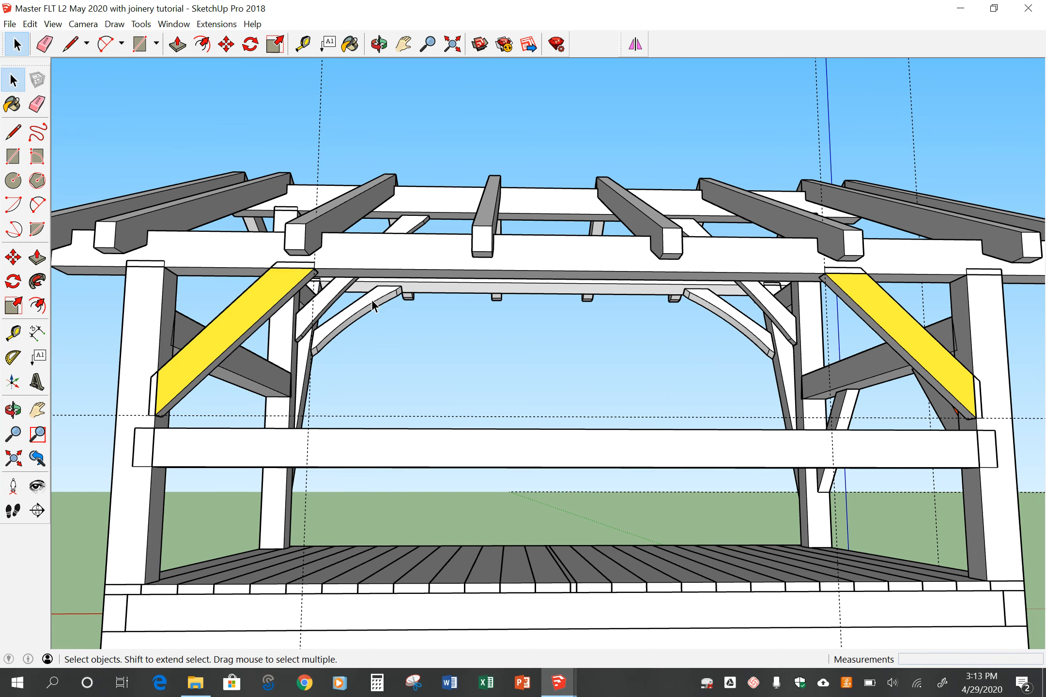
- Delete the construction guides around the frame
scroll(379, 298, "down", 4)
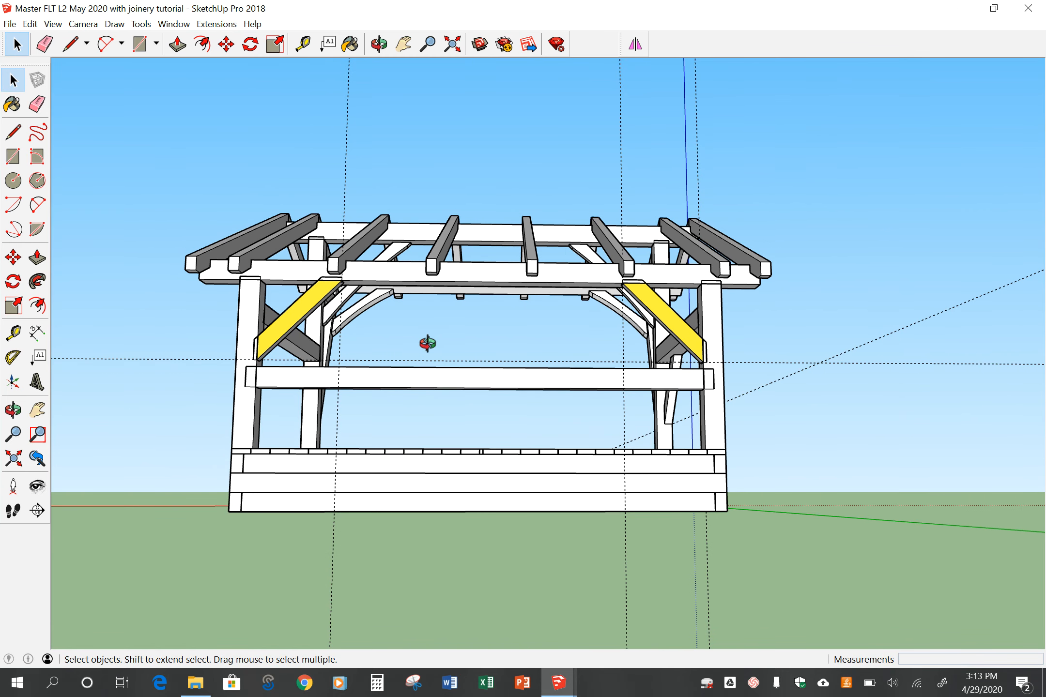
middle_click_drag(428, 343, 785, 395)
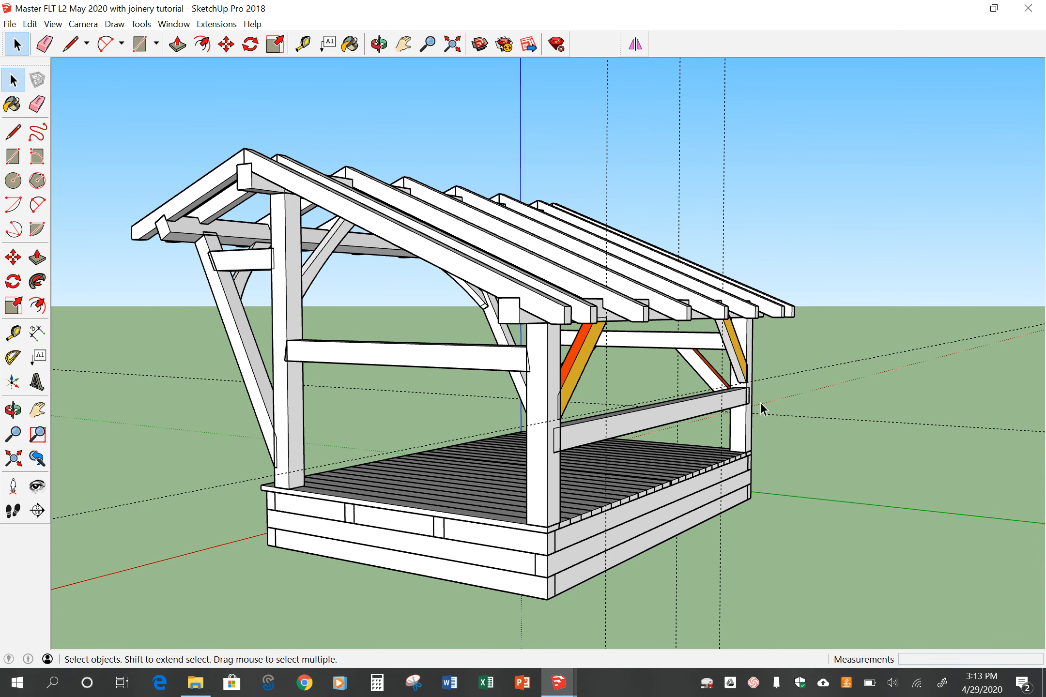
mouse_move(768, 390)
middle_mouse_down()
mouse_move(588, 385)
mouse_move(408, 108)
middle_mouse_up()
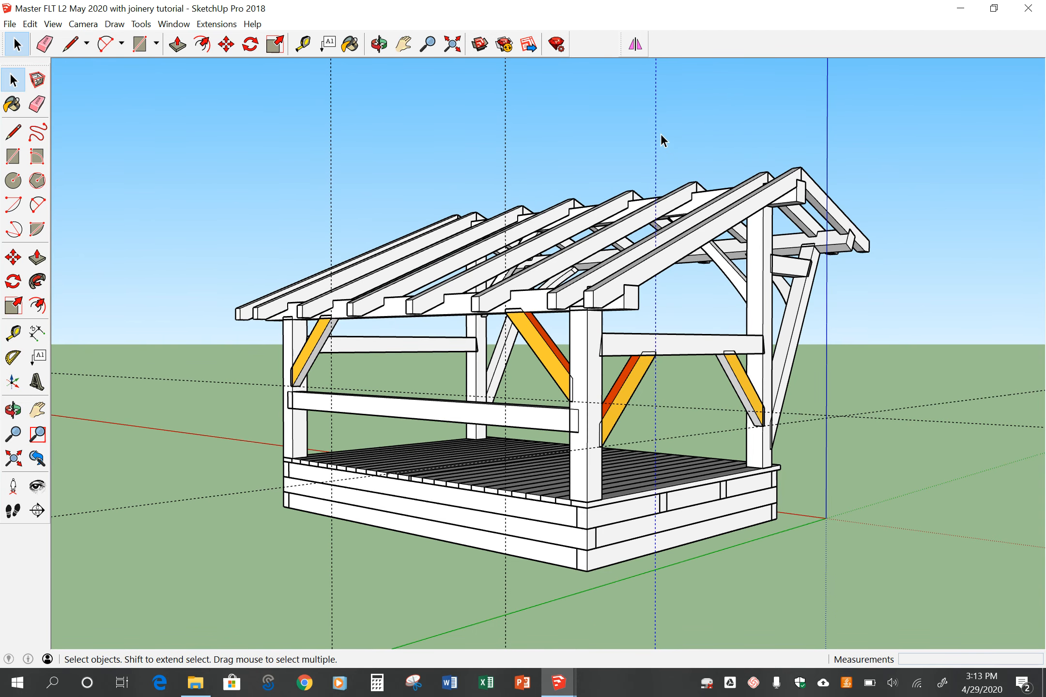
left_click(508, 136)
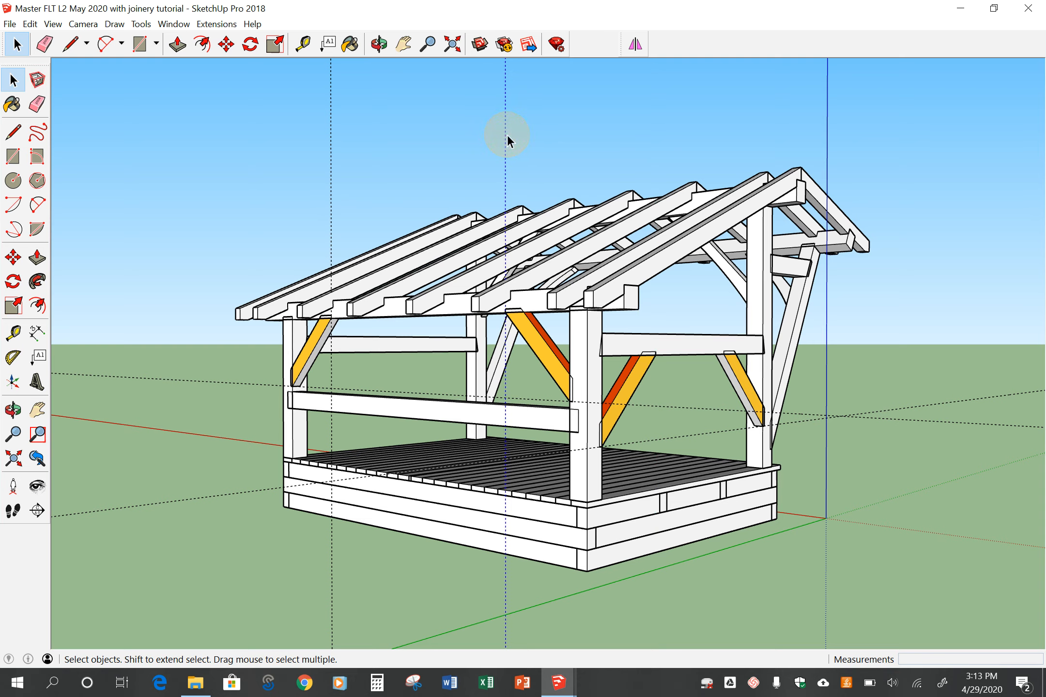
key("Delete")
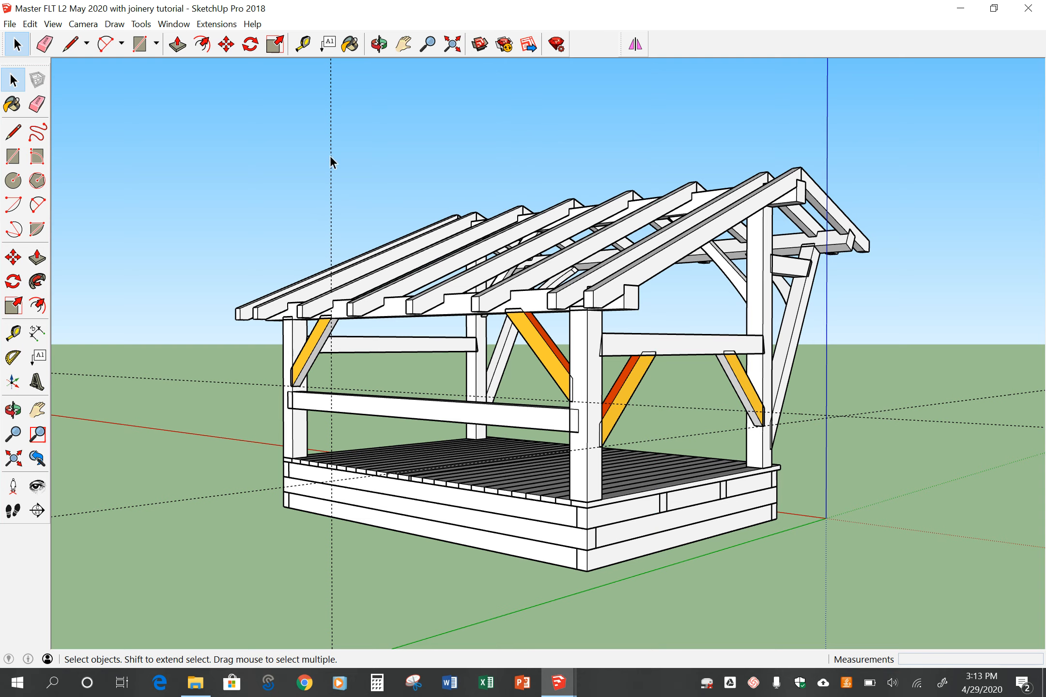
key("Delete")
- Copy the end-bay brace beside the eave corner post about 10' 4" out to open ground beyond the long eave side
left_click(13, 257)
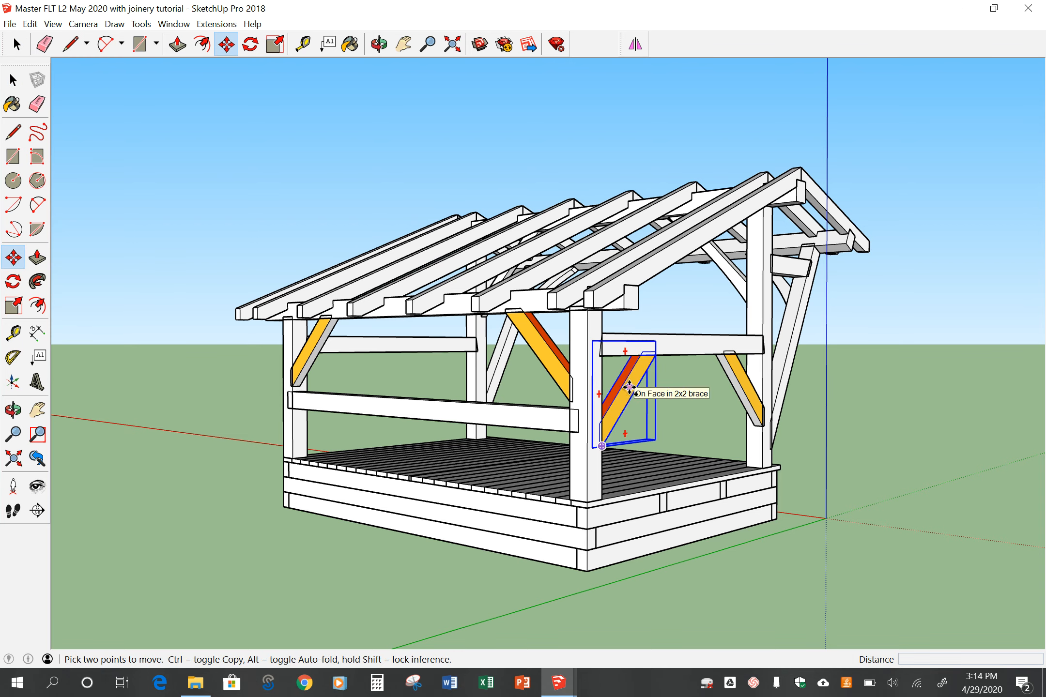
key("ctrl")
left_click_drag(629, 387, 196, 388)
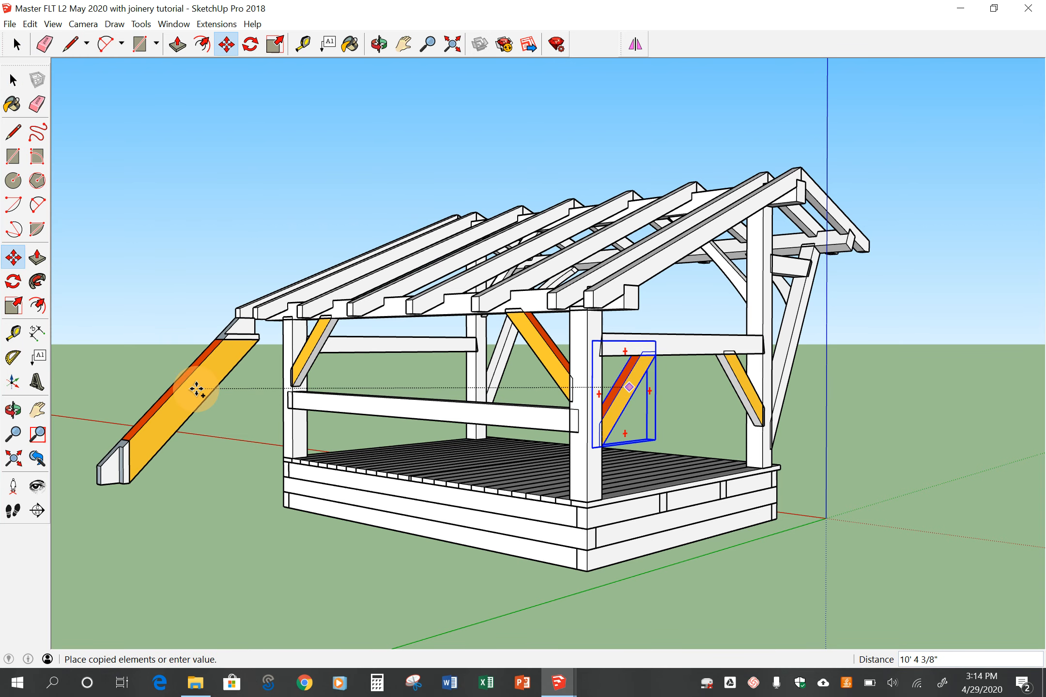
left_click(196, 389)
- Move the copied brace in stages around the building to the front of the opposite, unbraced end bay
middle_click_drag(472, 399, 652, 399)
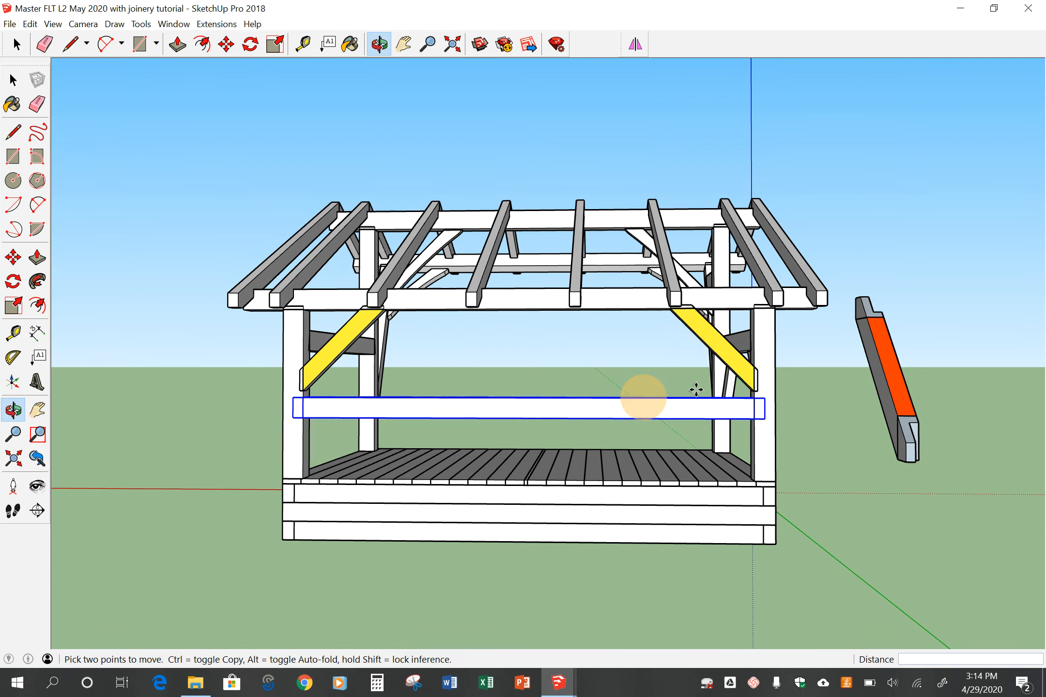
left_click(885, 365)
left_click_drag(767, 379, 183, 379)
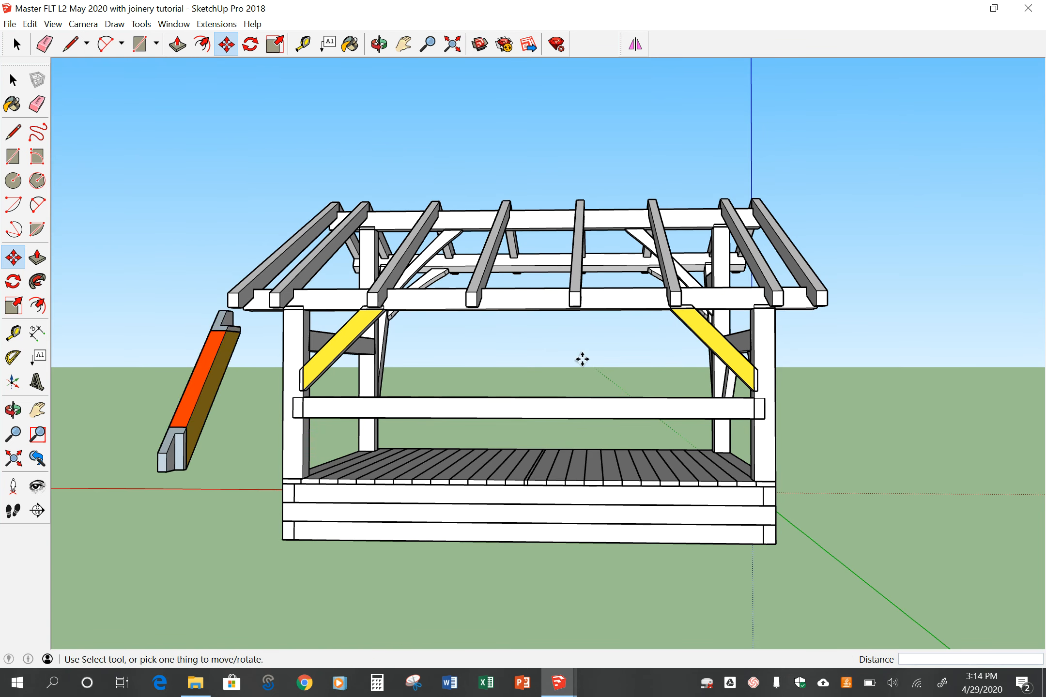
scroll(584, 359, "down", 1)
middle_click_drag(617, 369, 874, 397)
left_click_drag(794, 408, 327, 435)
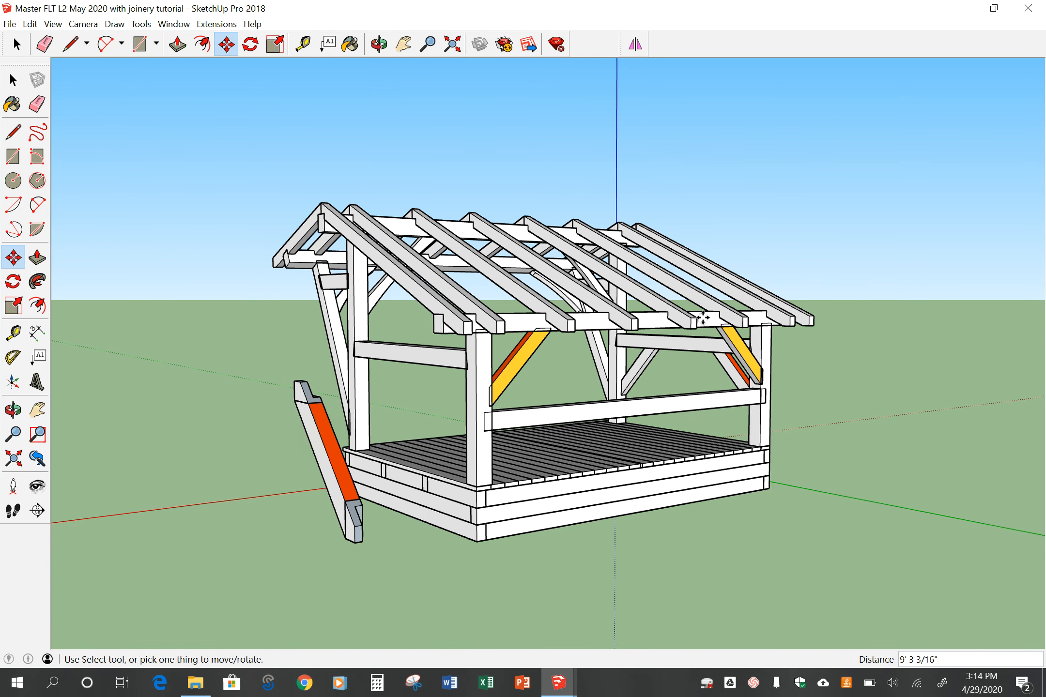
middle_click_drag(771, 281, 959, 310)
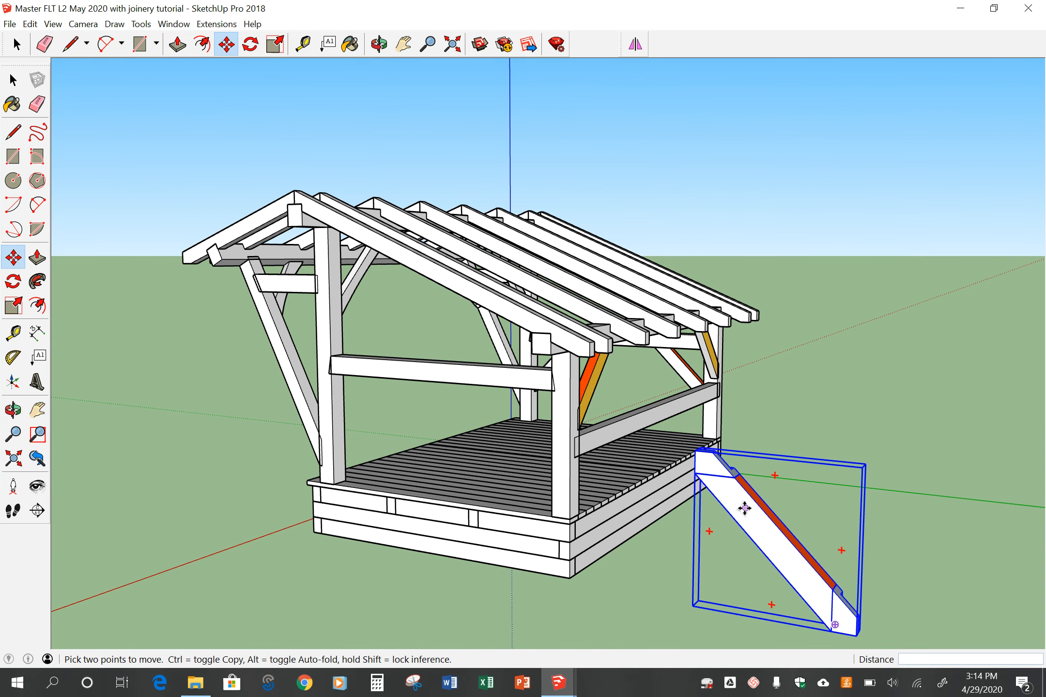
left_click_drag(744, 508, 489, 458)
- Flip the copied brace at the unbraced end bay along the component's red axis
scroll(915, 156, "down", 2)
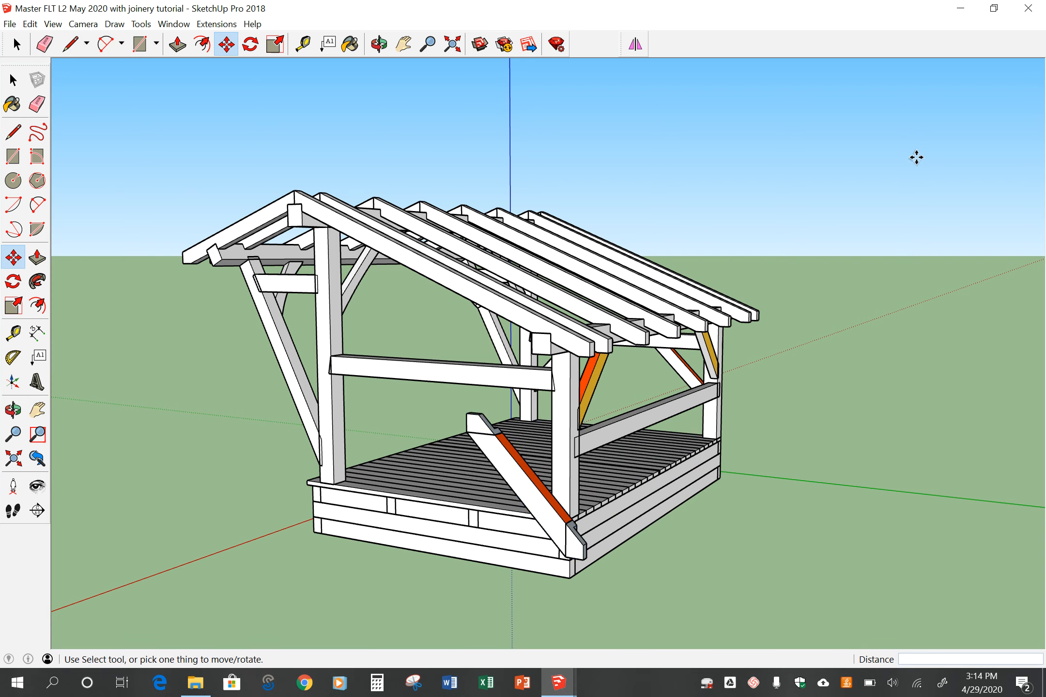
middle_click_drag(586, 458, 517, 417)
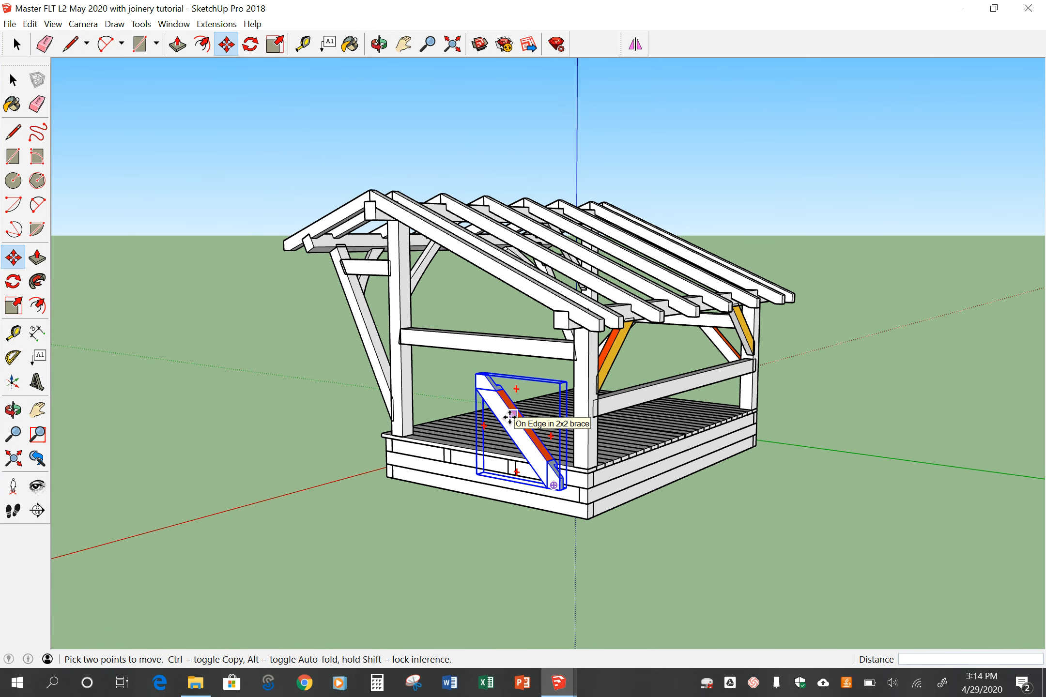
right_click(510, 416)
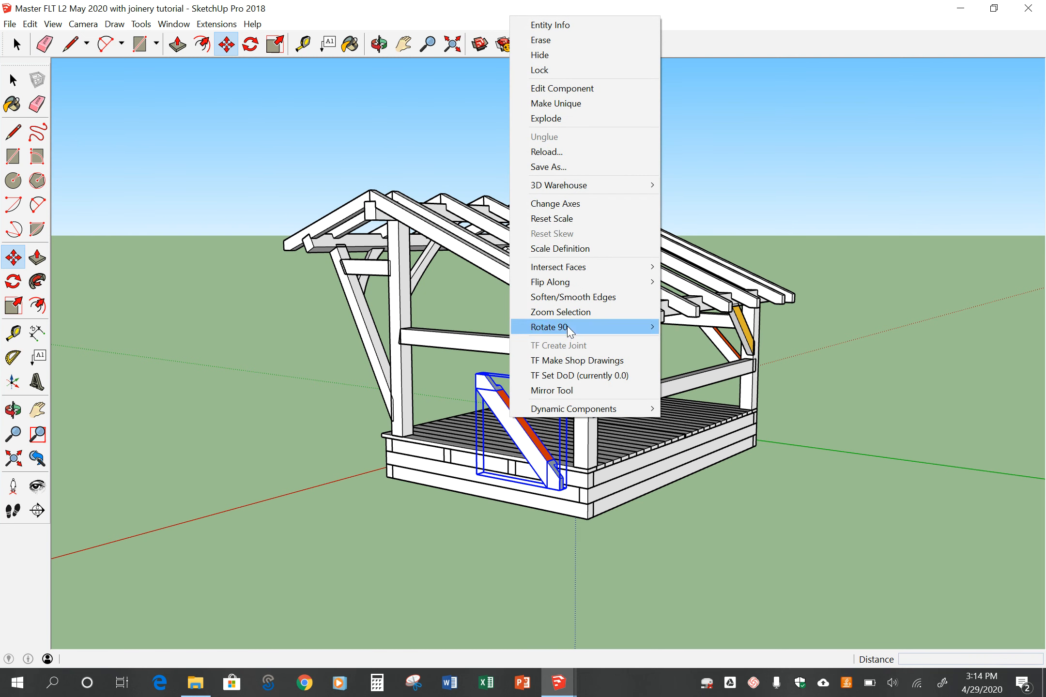
mouse_move(586, 282)
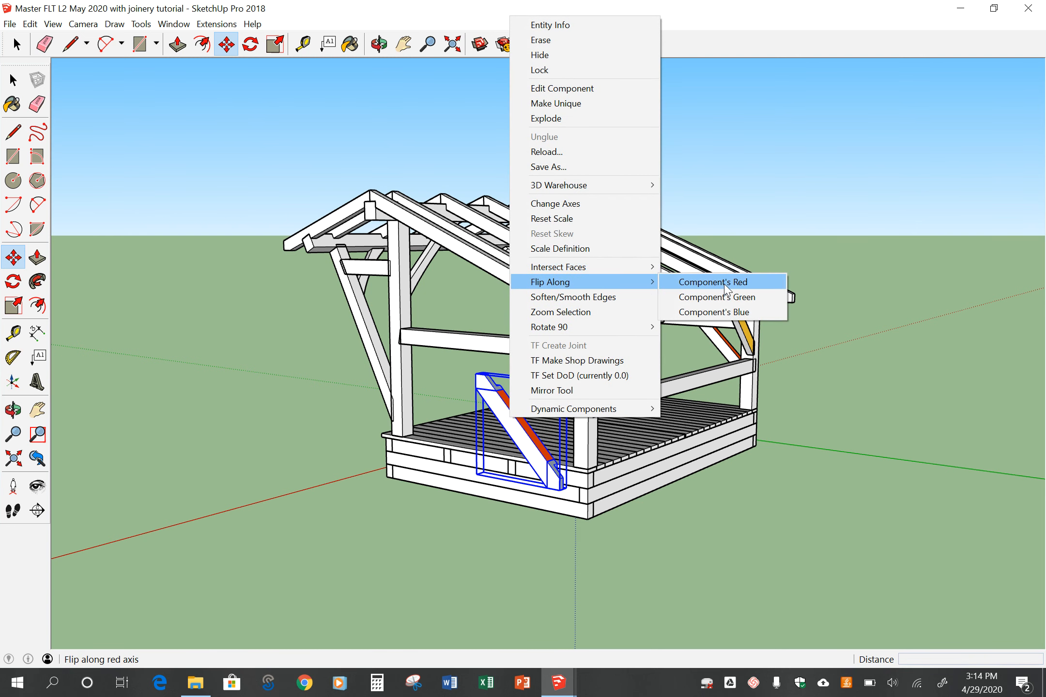
left_click(724, 282)
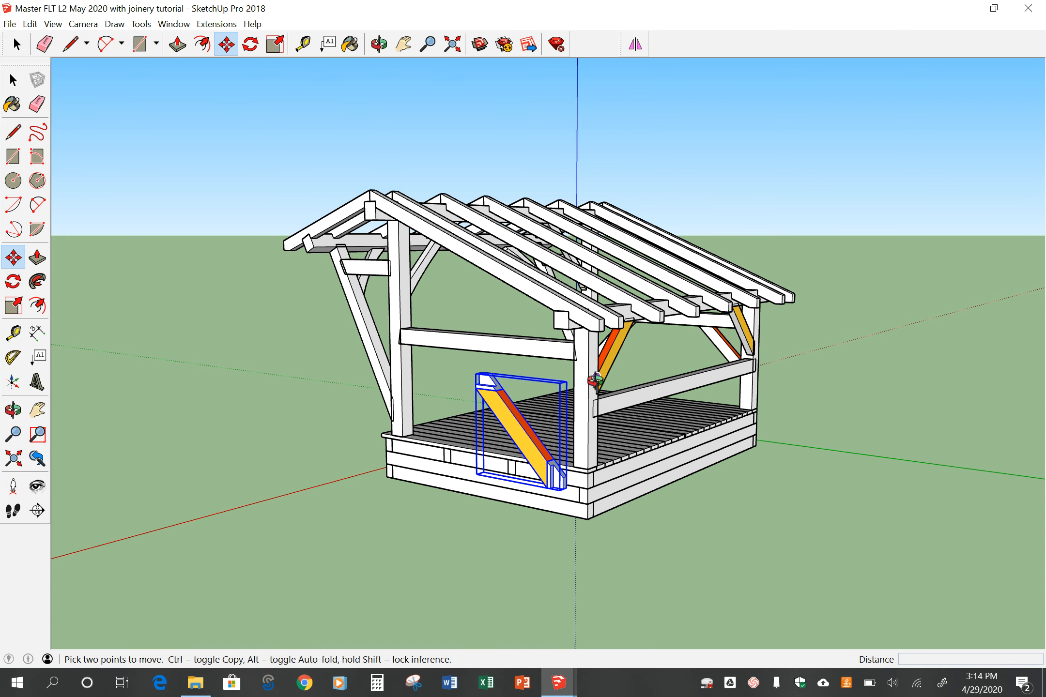
- Add a vertical guide 2' in from the tall post's inner edge in the unbraced end bay
scroll(596, 375, "up", 3)
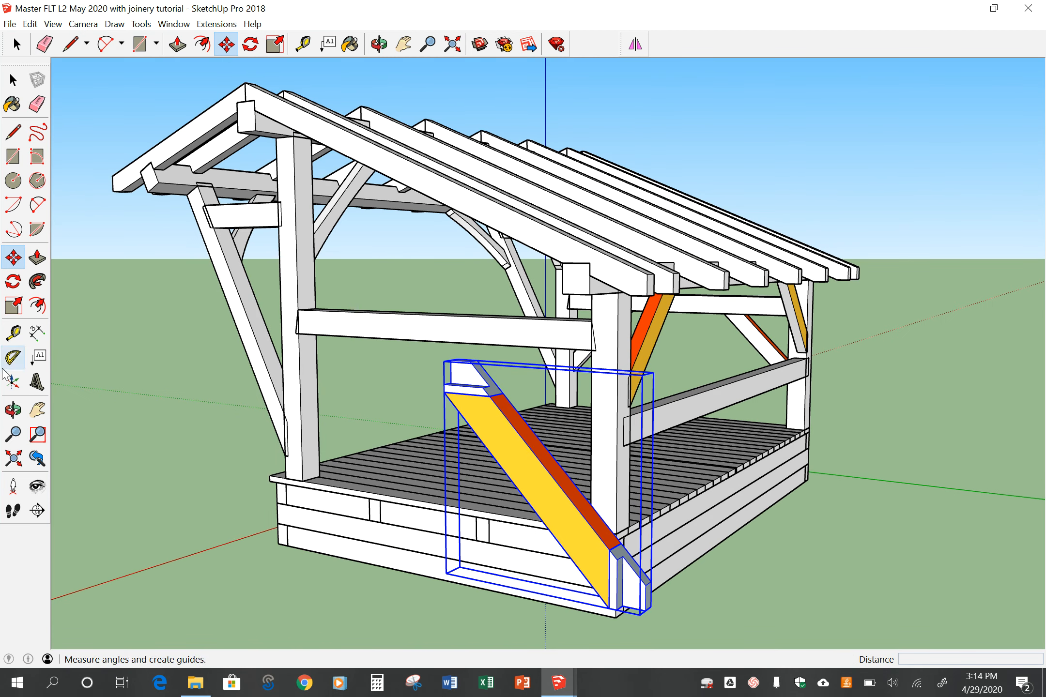
left_click(13, 333)
left_click(300, 369)
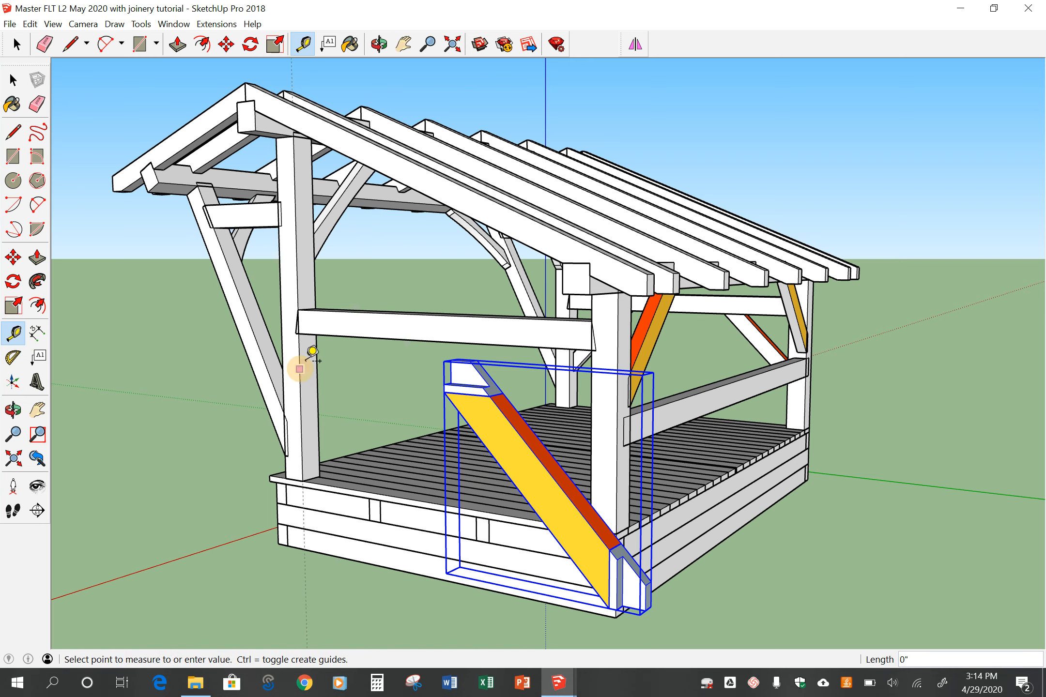
type("2")
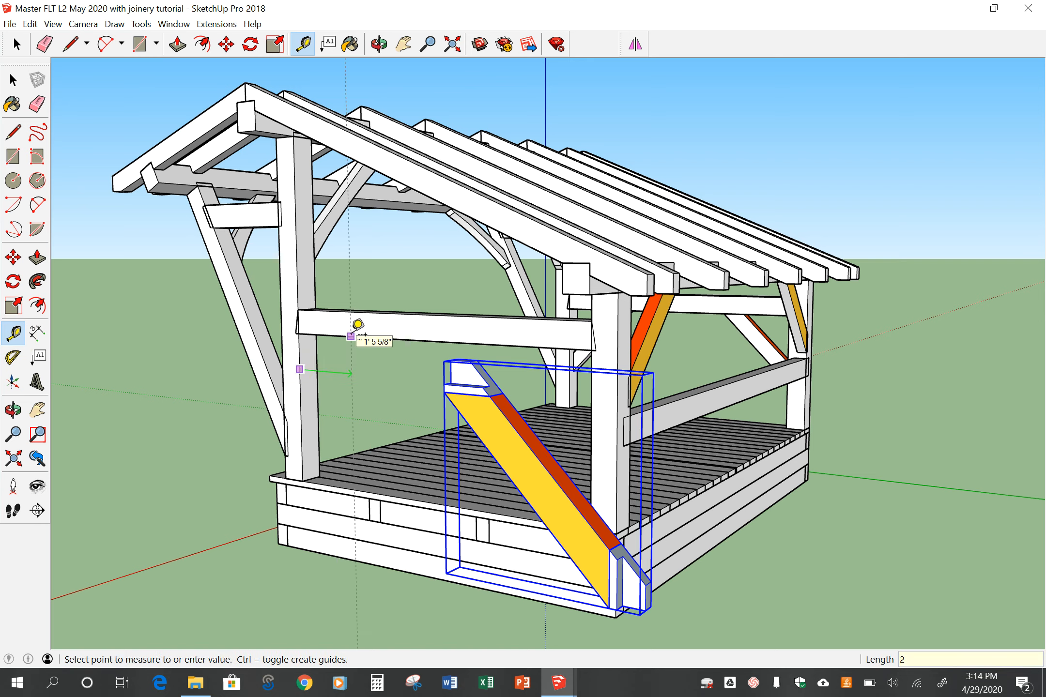
type("'")
key("Return")
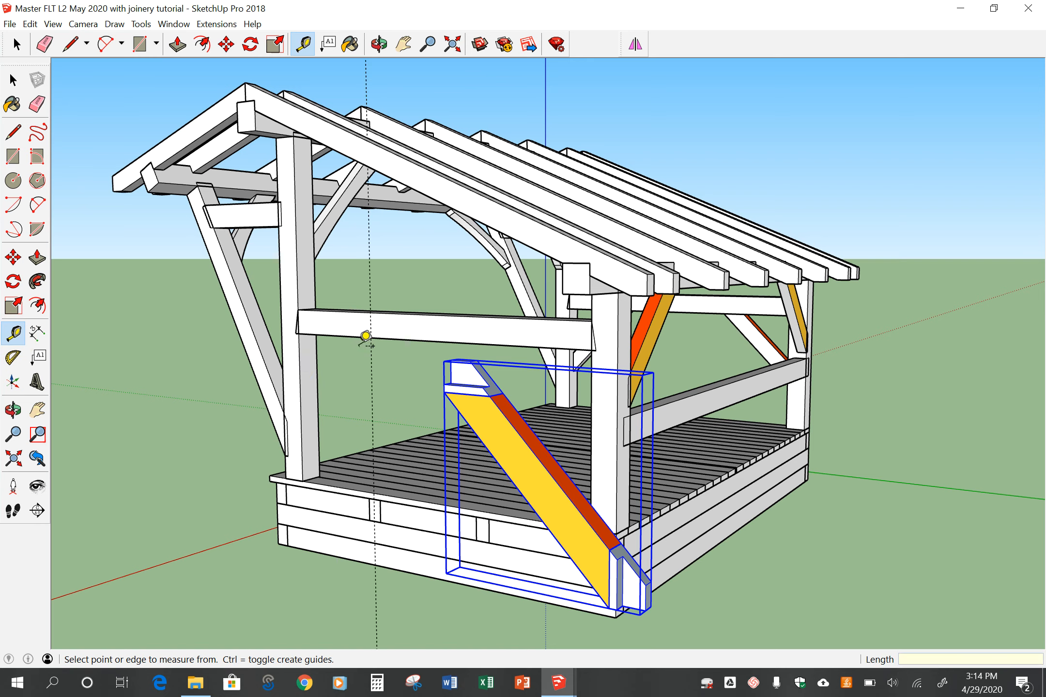
- Add a horizontal guide 2' below the end bay beam's lower edge and a vertical guide 2' in from the eave post
left_click(349, 336)
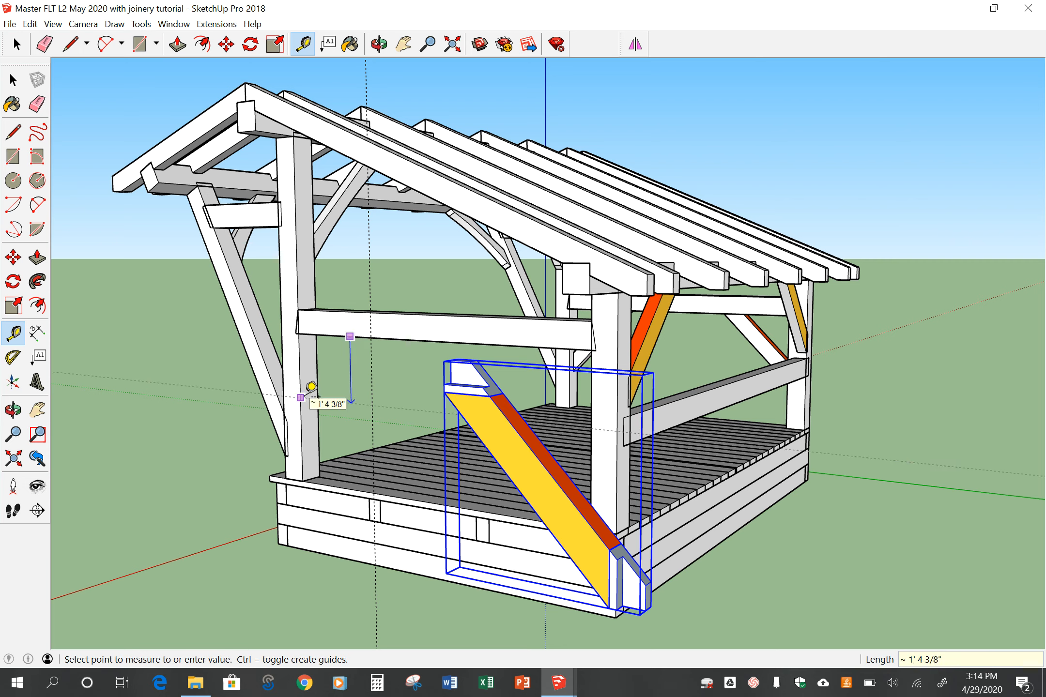
type("2'")
key("Return")
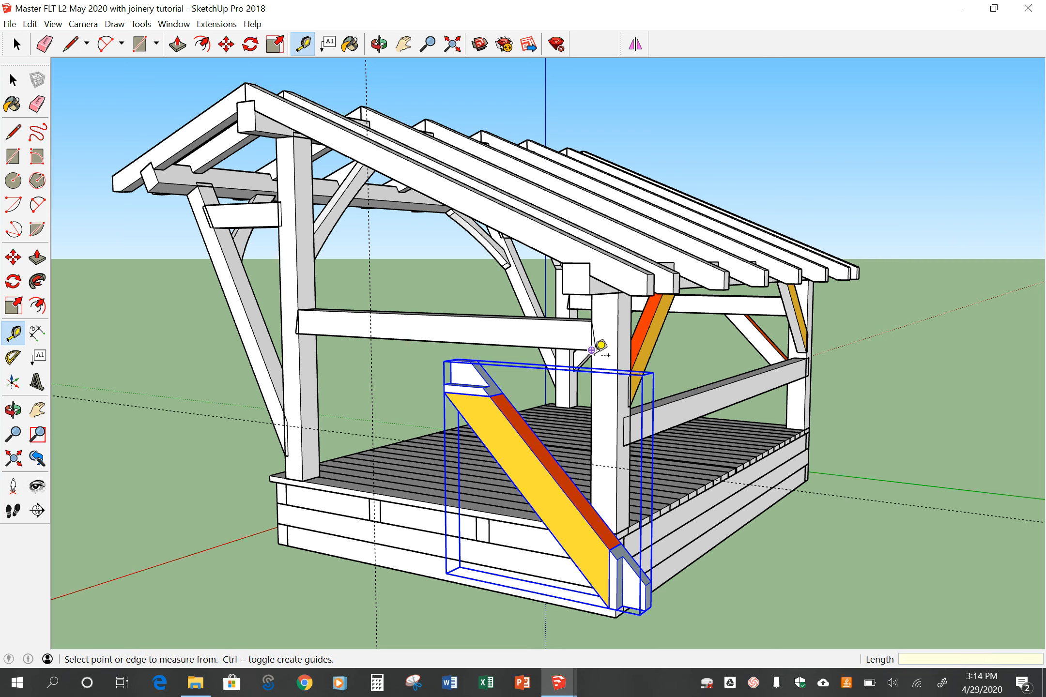
left_click(592, 412)
type("2")
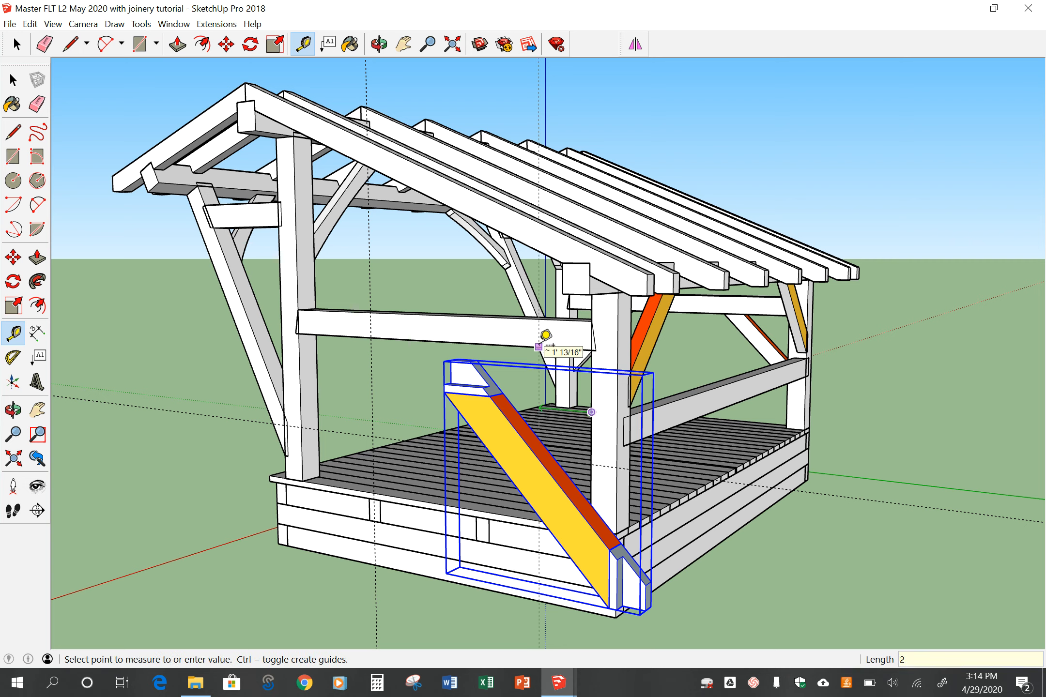
type("'")
key("Return")
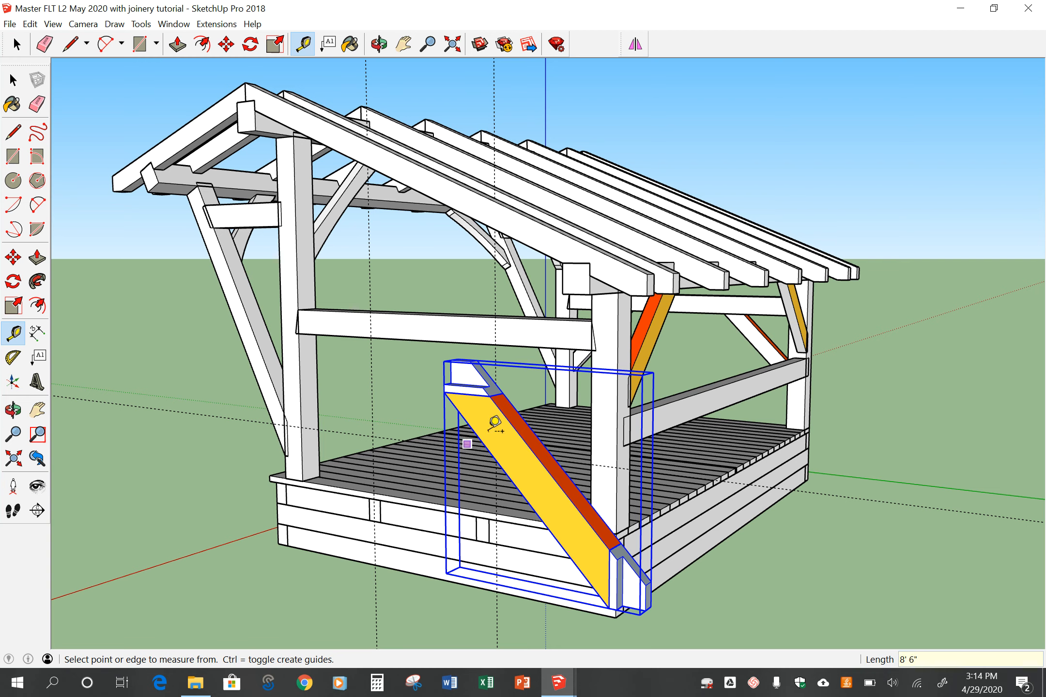
- Move the flipped brace by its top tenon shoulder corner to where the guide near the eave post meets the beam's underside
middle_click_drag(532, 412, 844, 420)
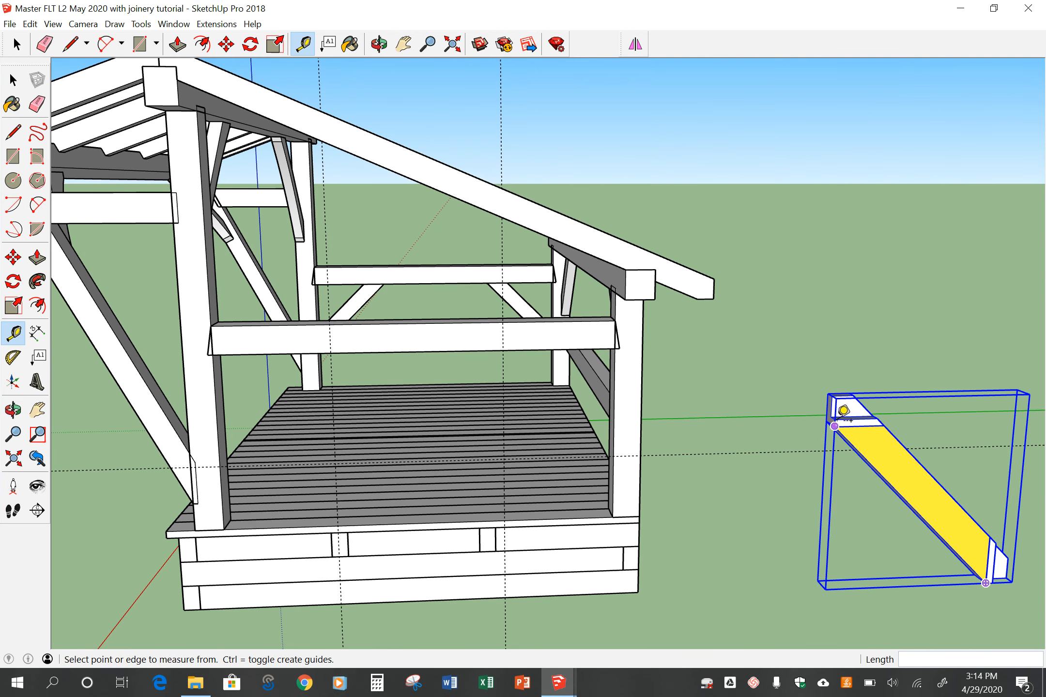
scroll(855, 401, "up", 4)
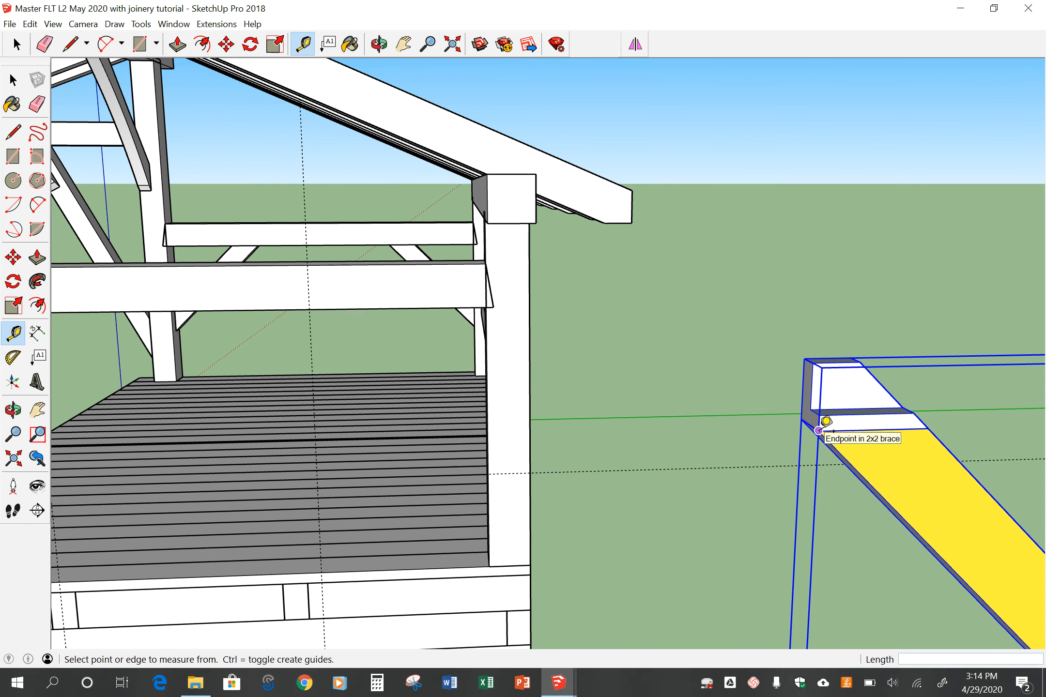
left_click(13, 257)
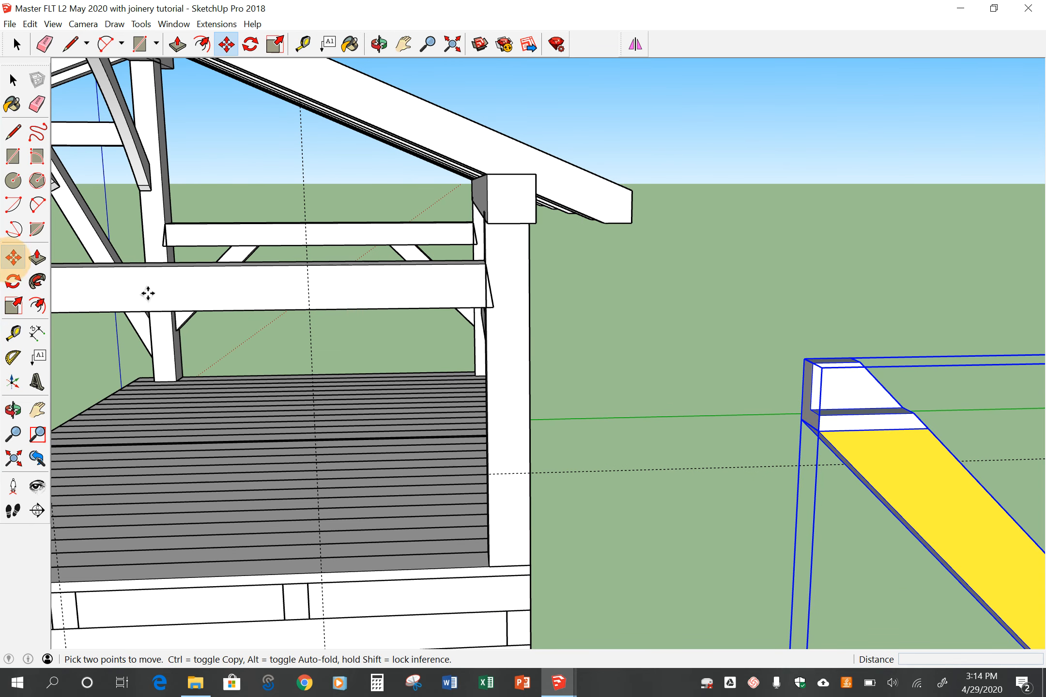
left_click(818, 432)
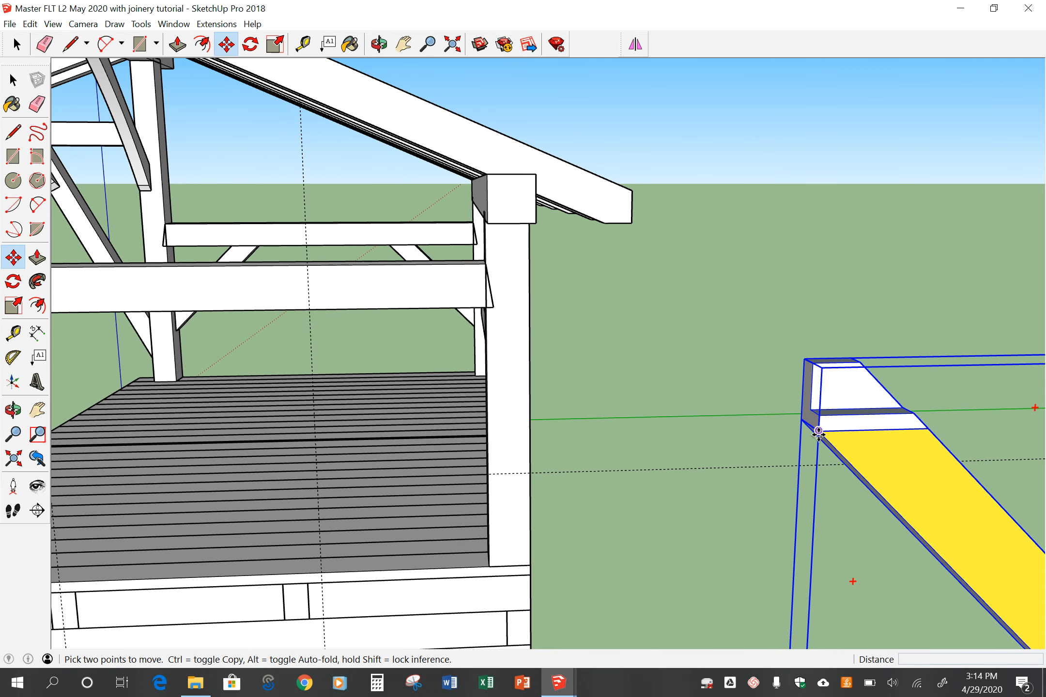
left_click(676, 399)
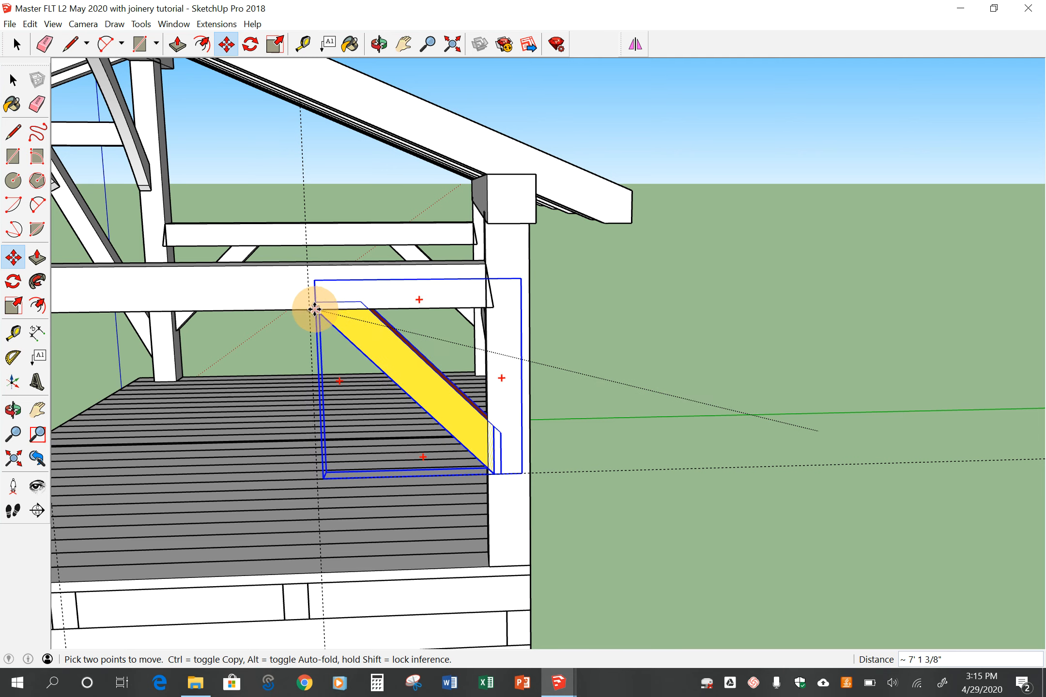
left_click(309, 310)
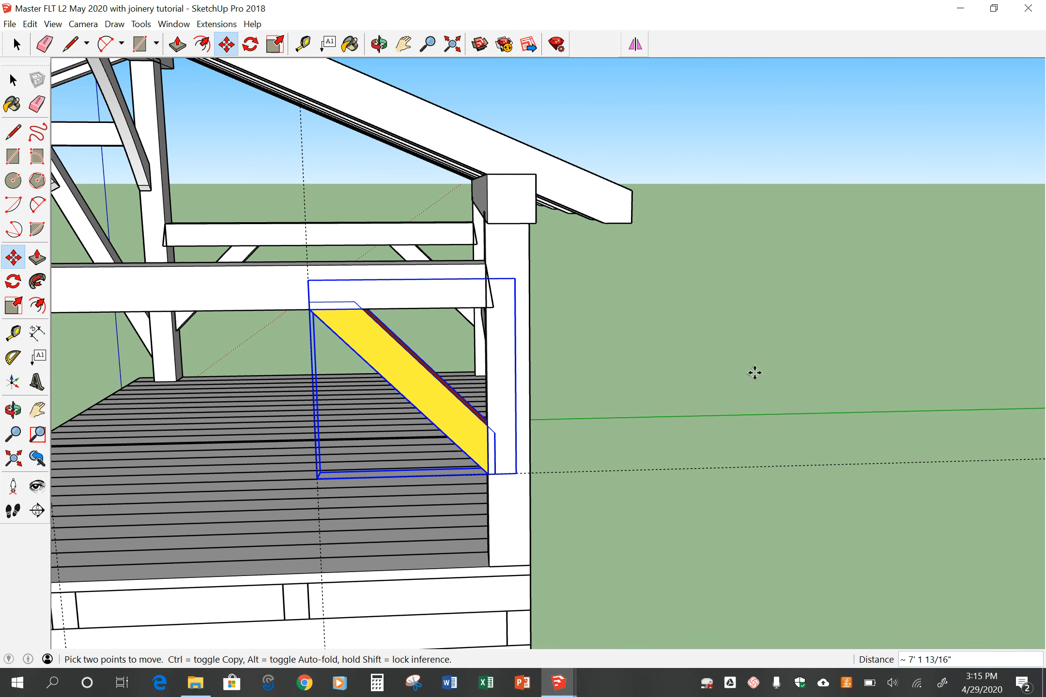
scroll(768, 365, "down", 2)
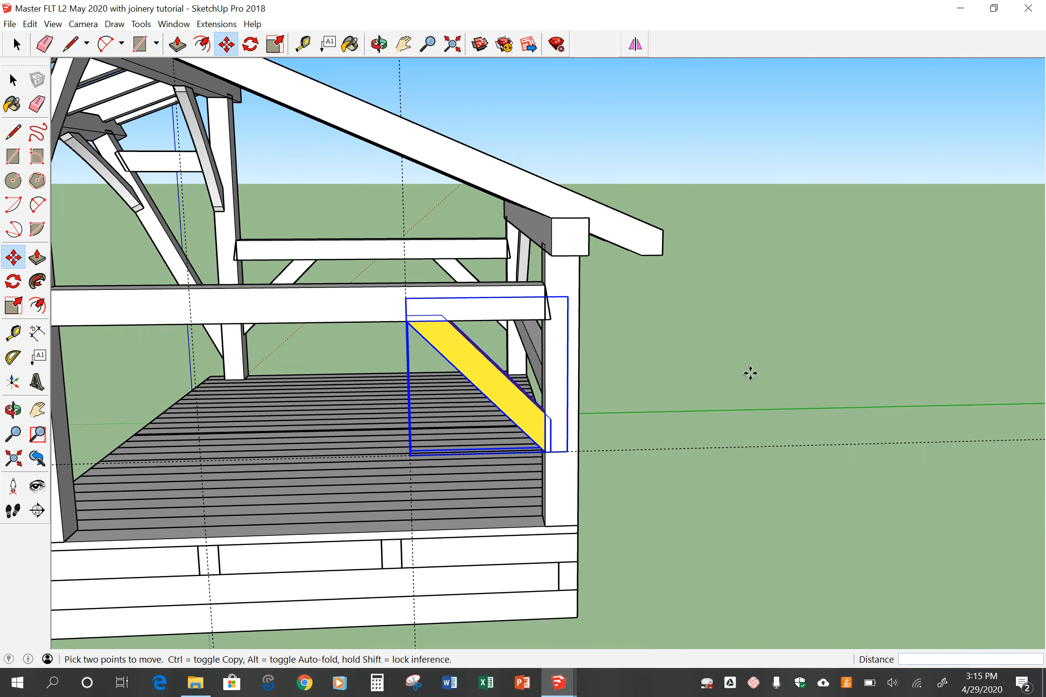
middle_click_drag(751, 373, 685, 376)
scroll(916, 320, "down", 3)
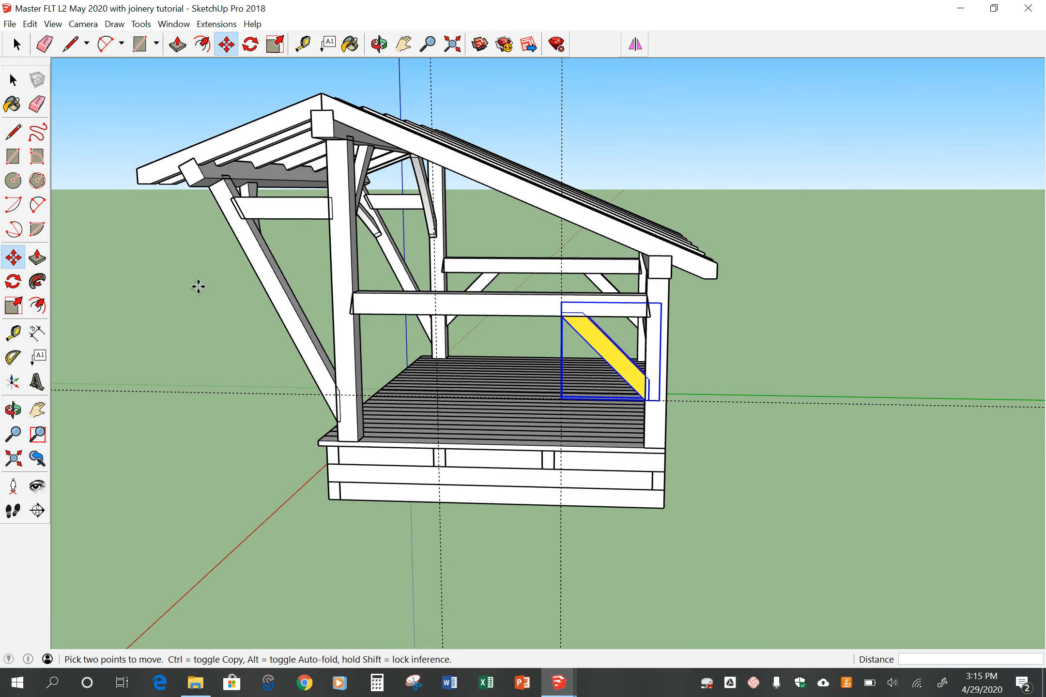
- Move the brace out of the bay and bring it back 7' 3/4" along the green axis to the guide near the eave post
left_click(190, 273)
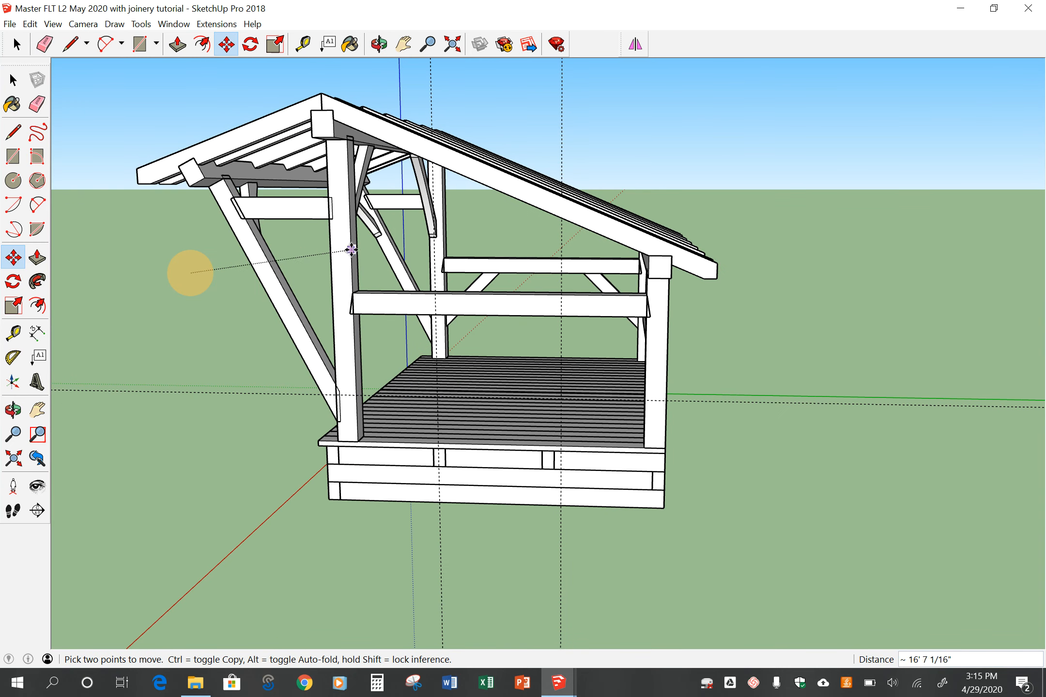
left_click(374, 268)
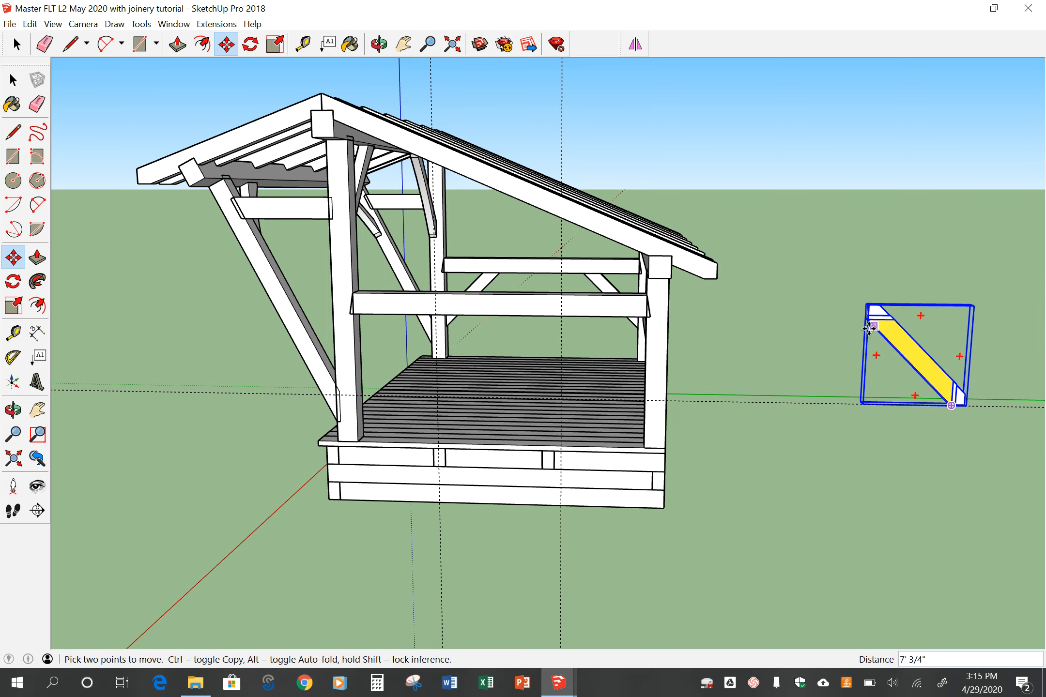
left_click(869, 320)
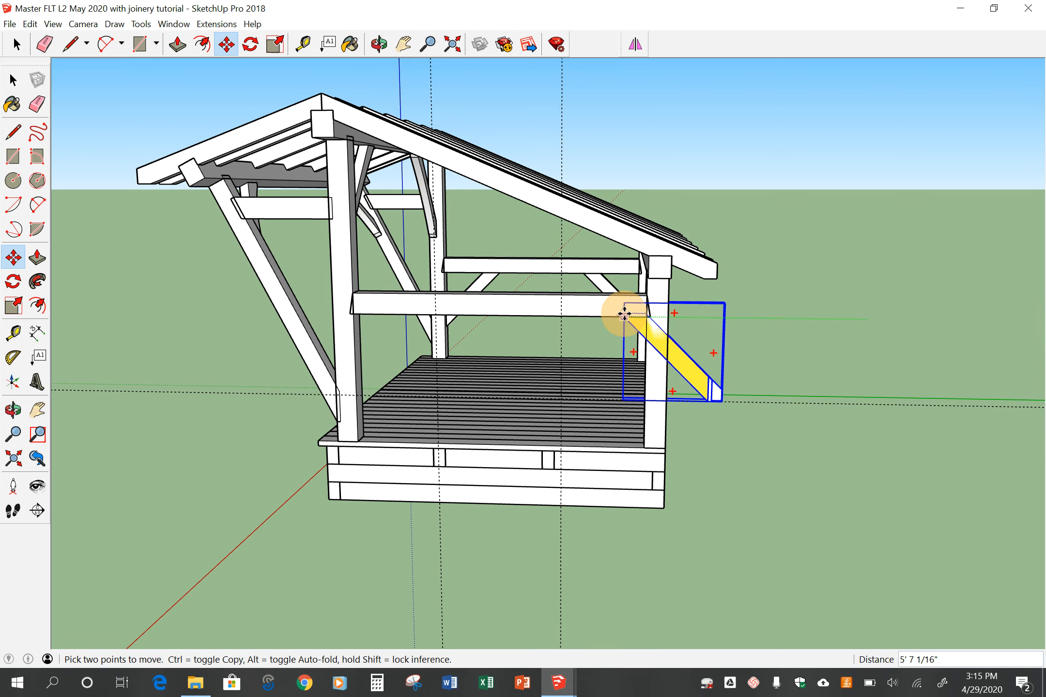
left_click_drag(594, 322, 559, 324)
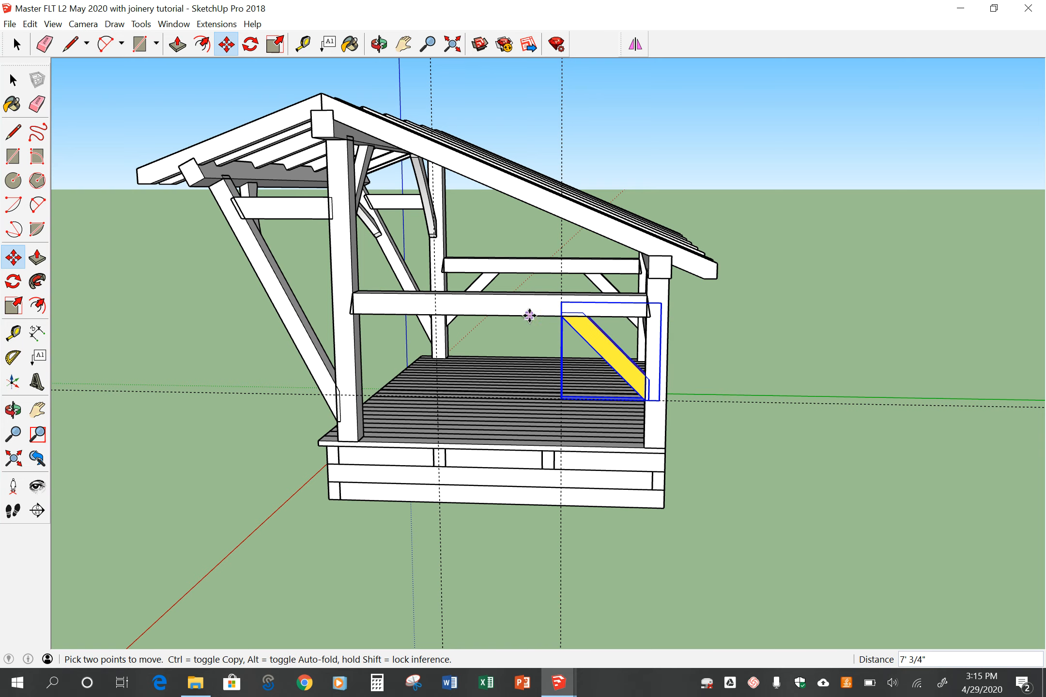
left_click(14, 80)
left_click(77, 103)
- Copy the placed brace 3' 5 5/8" along the beam toward the tall post
scroll(660, 373, "up", 4)
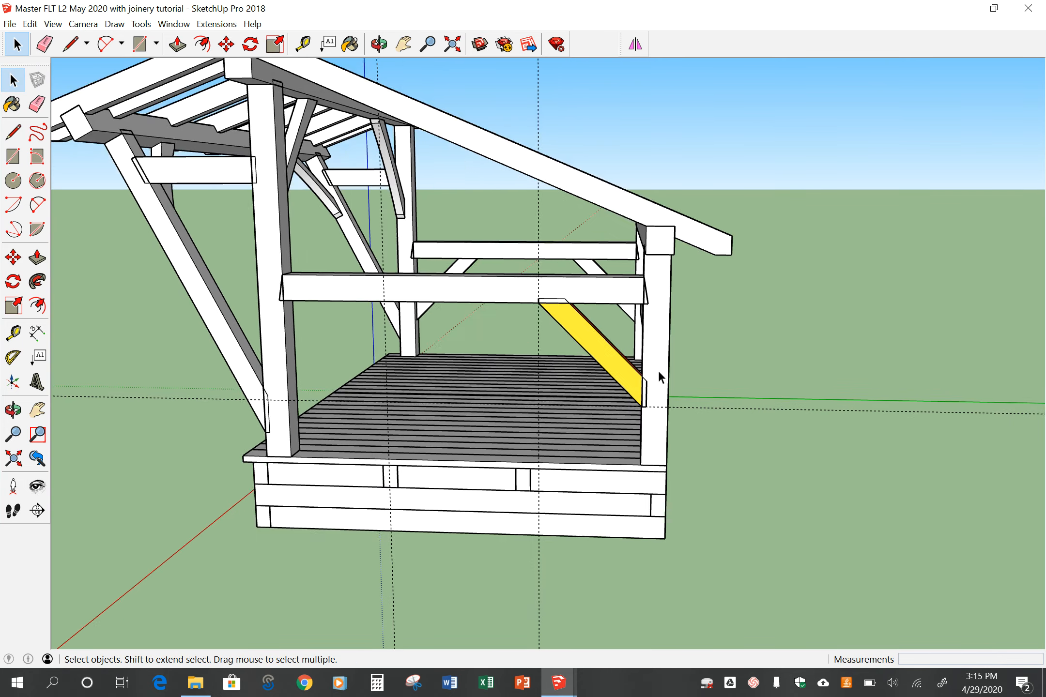
scroll(888, 431, "down", 2)
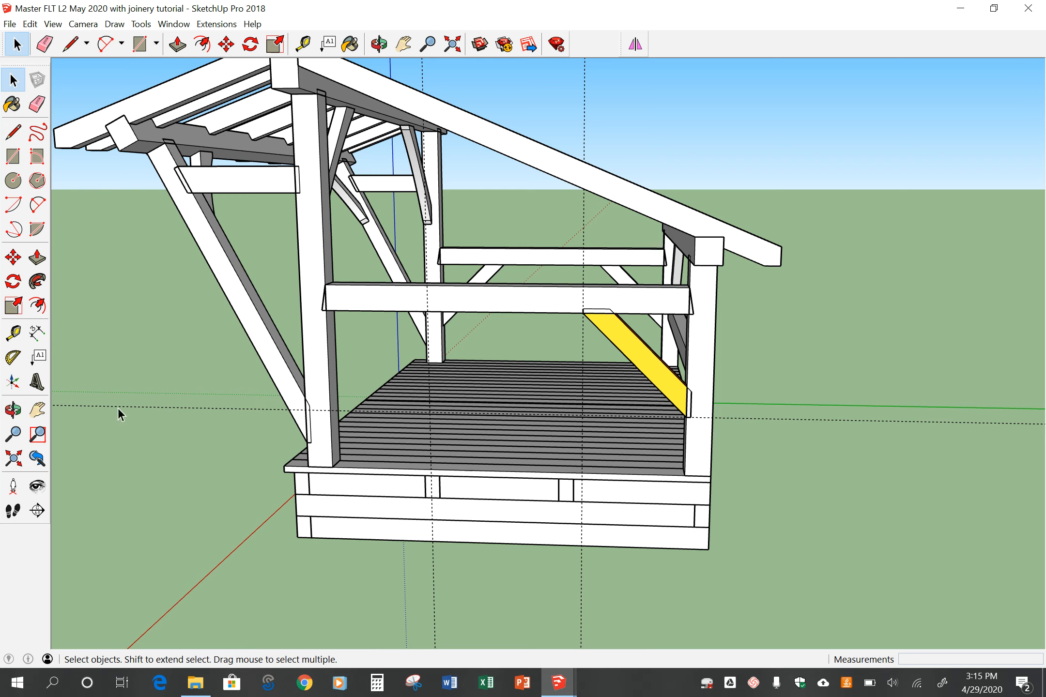
left_click(13, 258)
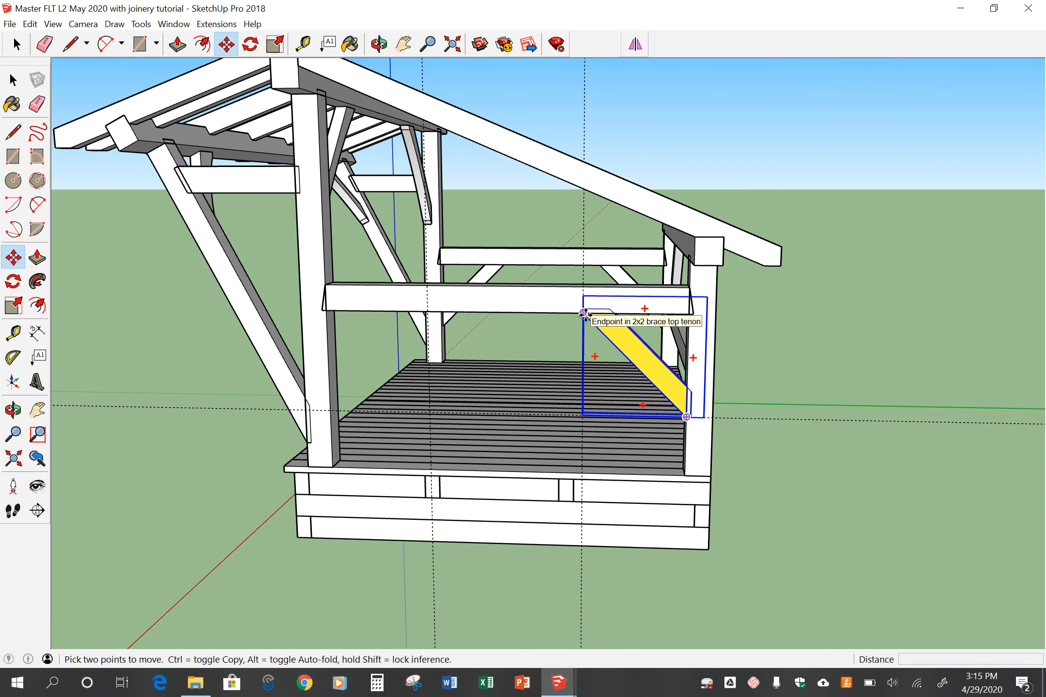
scroll(585, 314, "up", 3)
scroll(584, 324, "up", 1)
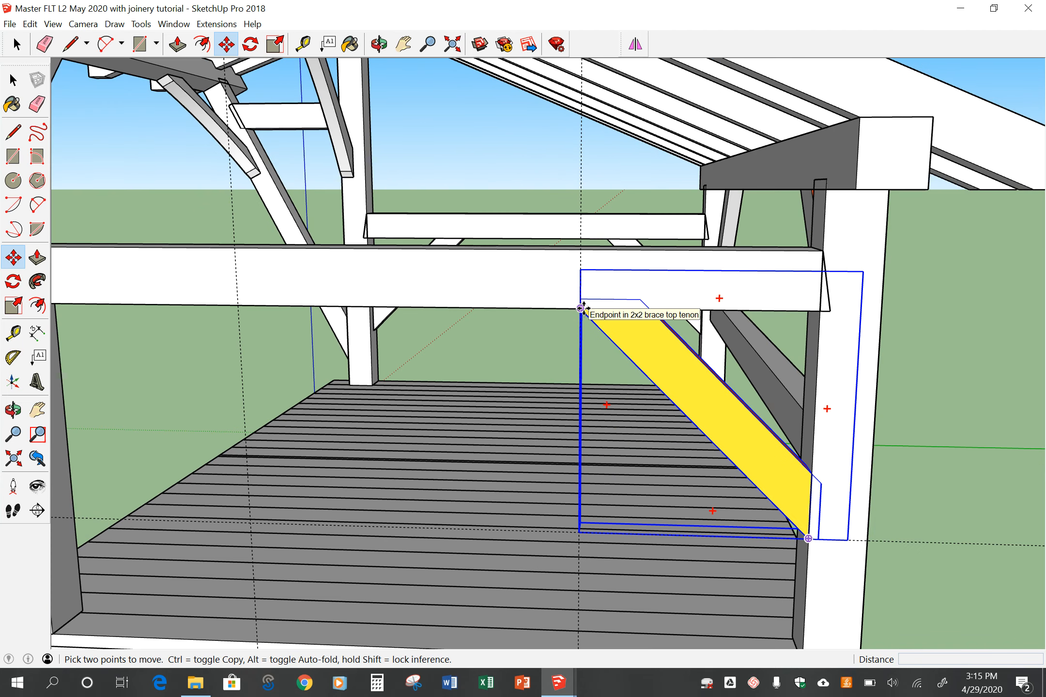
left_click(580, 309)
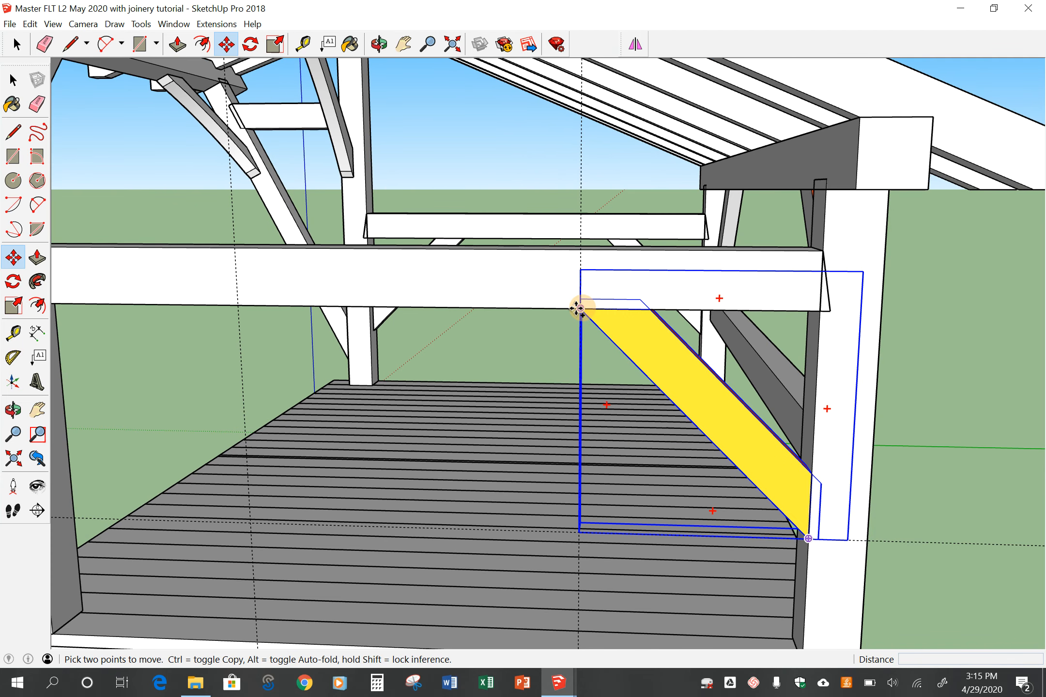
key("ctrl")
left_click_drag(580, 308, 187, 306)
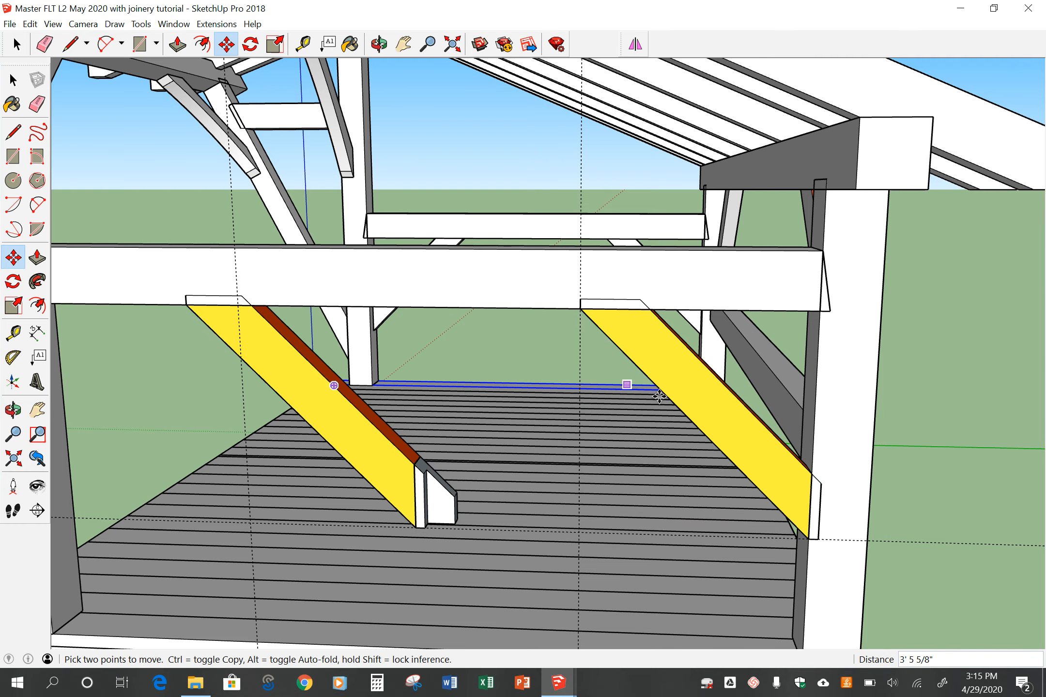
- Flip the copied brace along the component's green axis
scroll(765, 368, "down", 3)
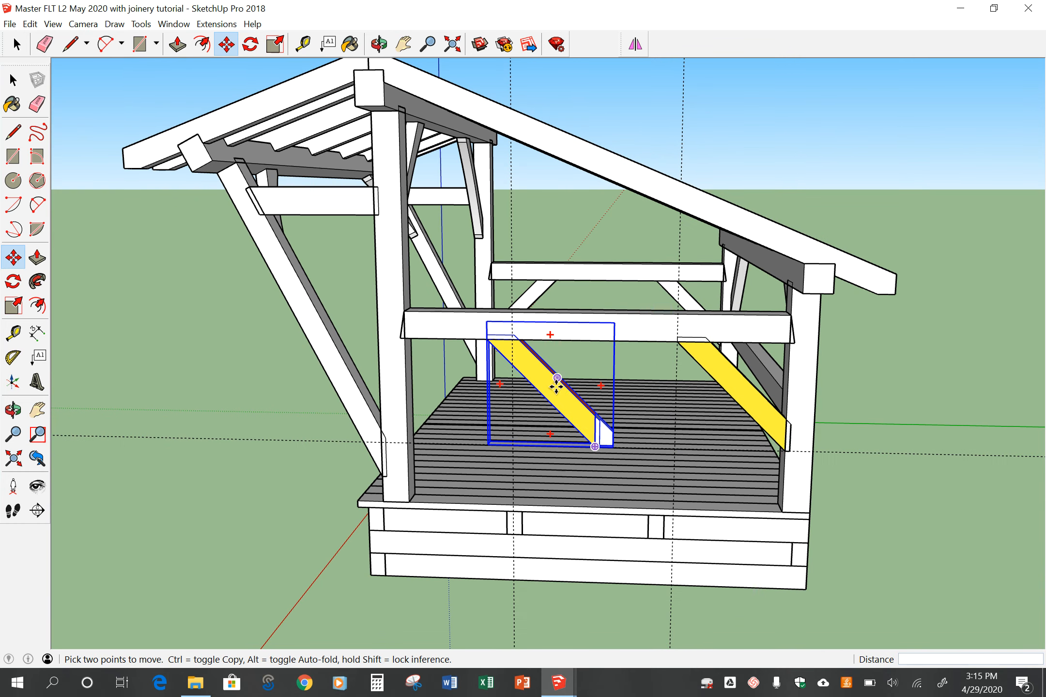
right_click(542, 386)
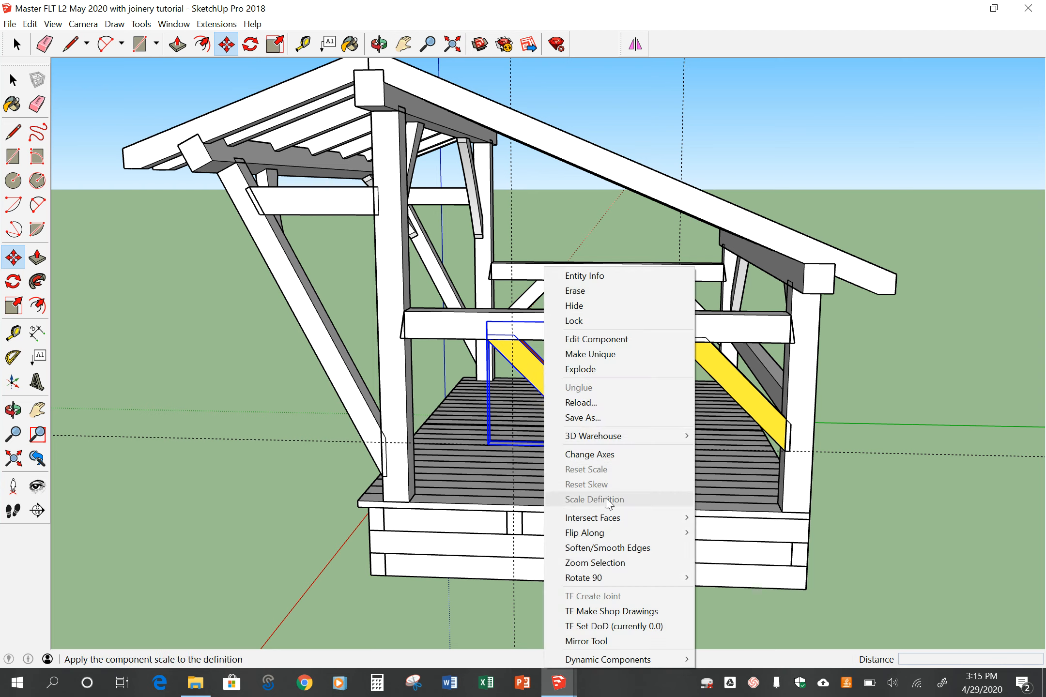
mouse_move(610, 532)
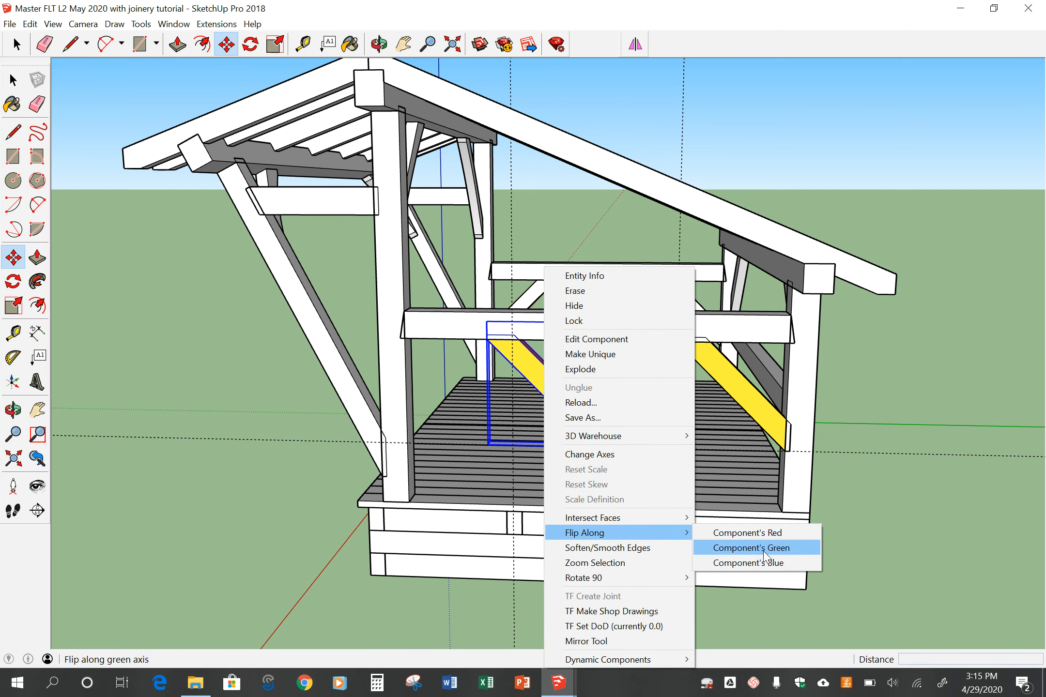
left_click(765, 548)
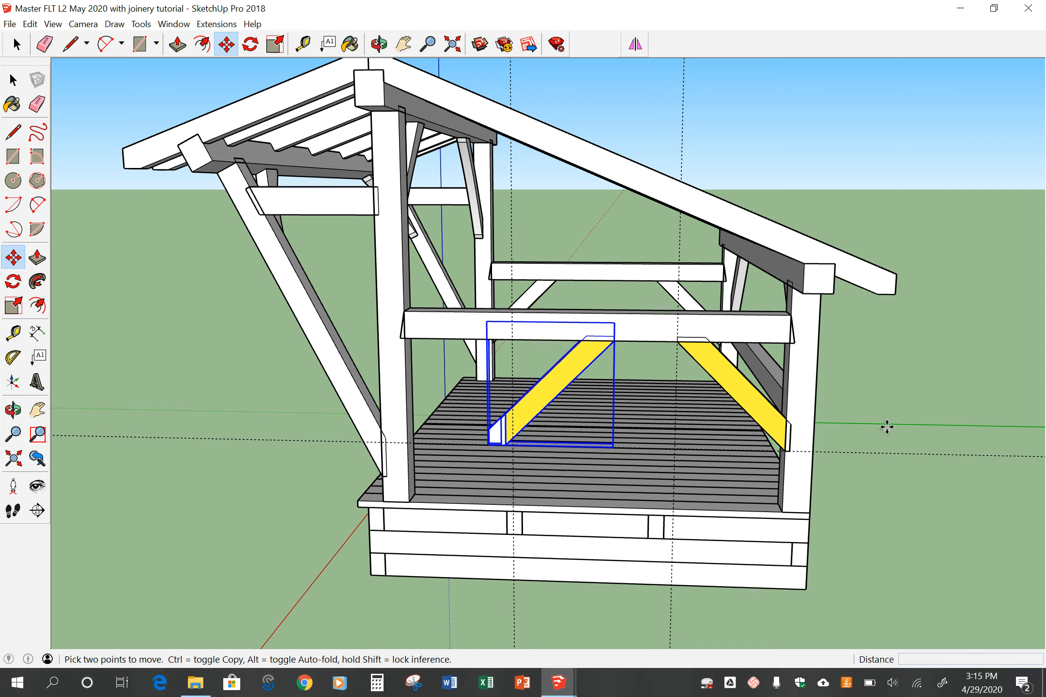
- Move the flipped copy 1' 10 3/8" so its top corner meets the vertical guide near the tall post, and deselect it
left_click(614, 341)
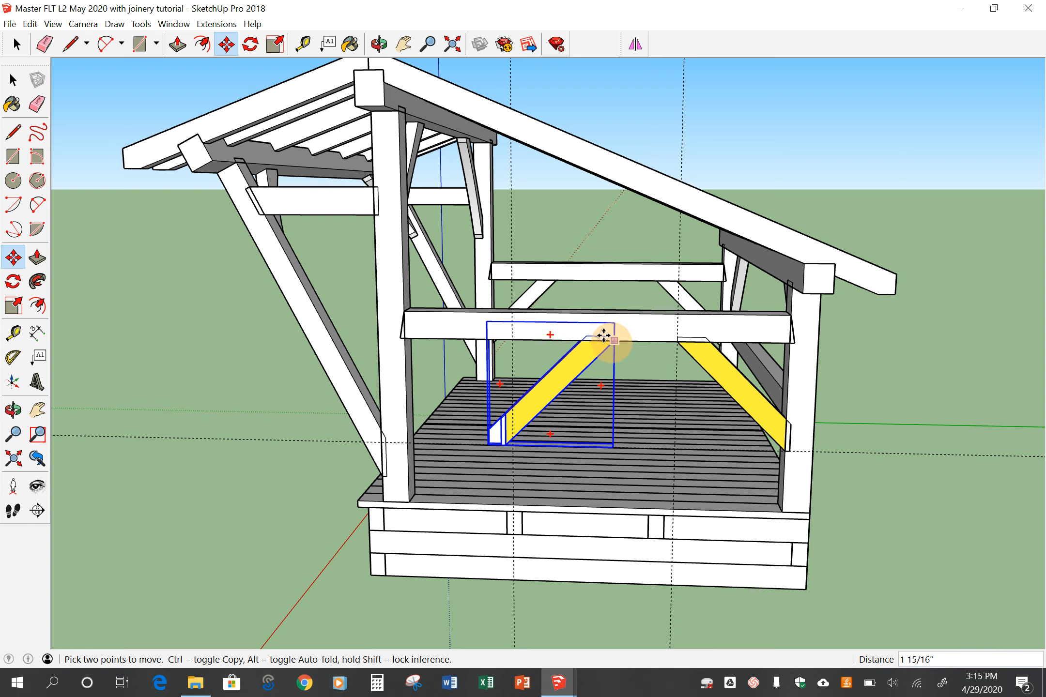
left_click(513, 341)
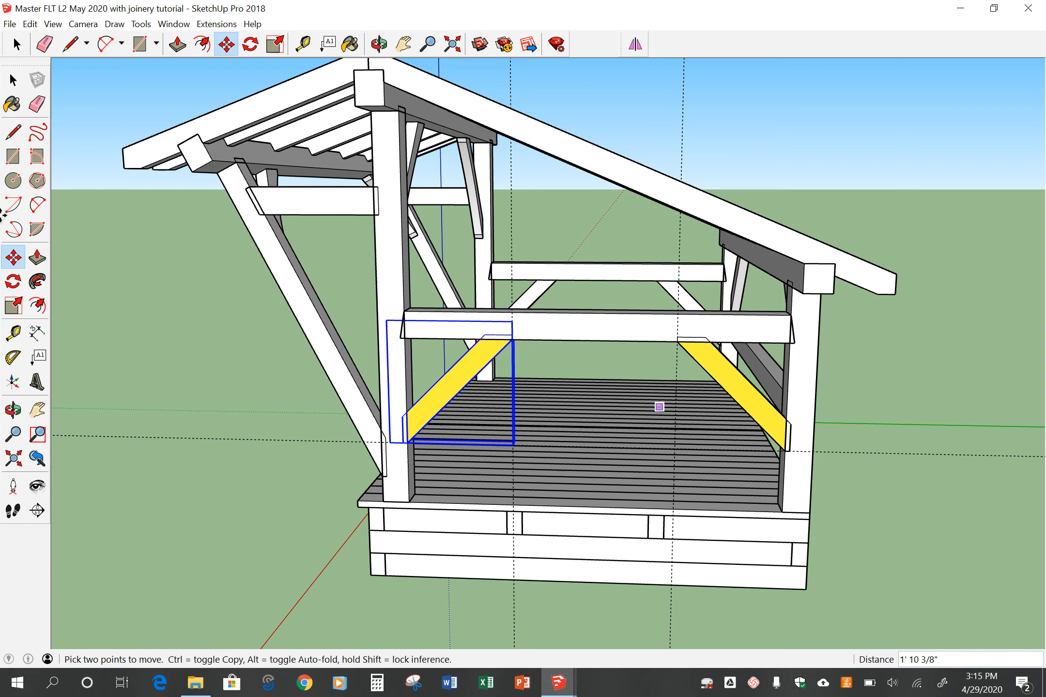
left_click(13, 80)
left_click(109, 102)
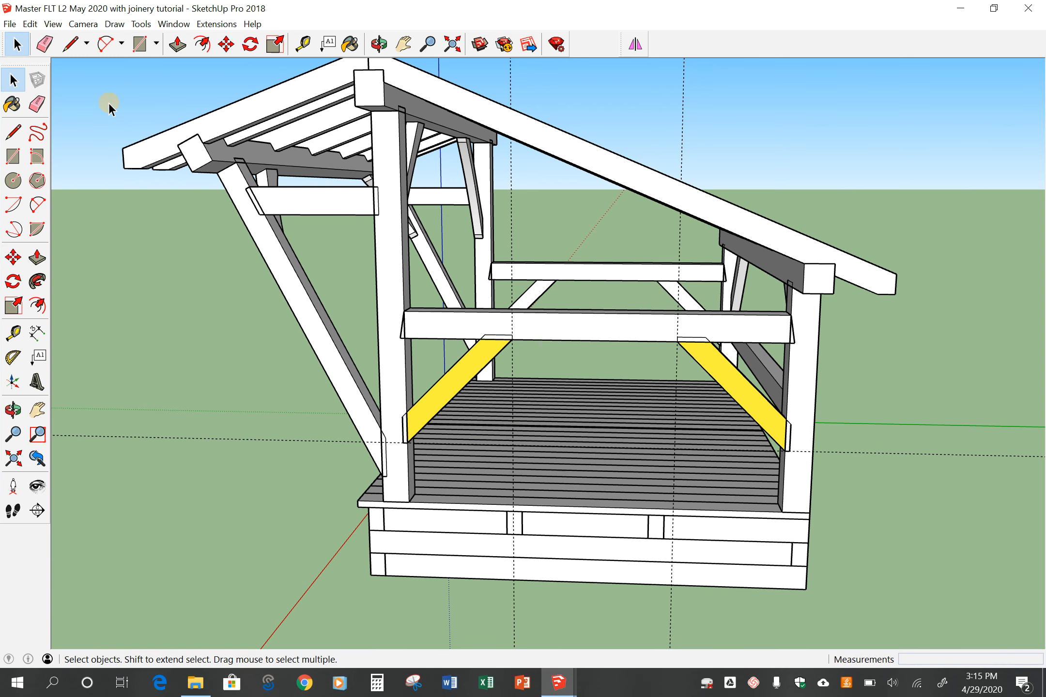
- Delete the construction guides around the newly braced end bay
scroll(176, 369, "down", 3)
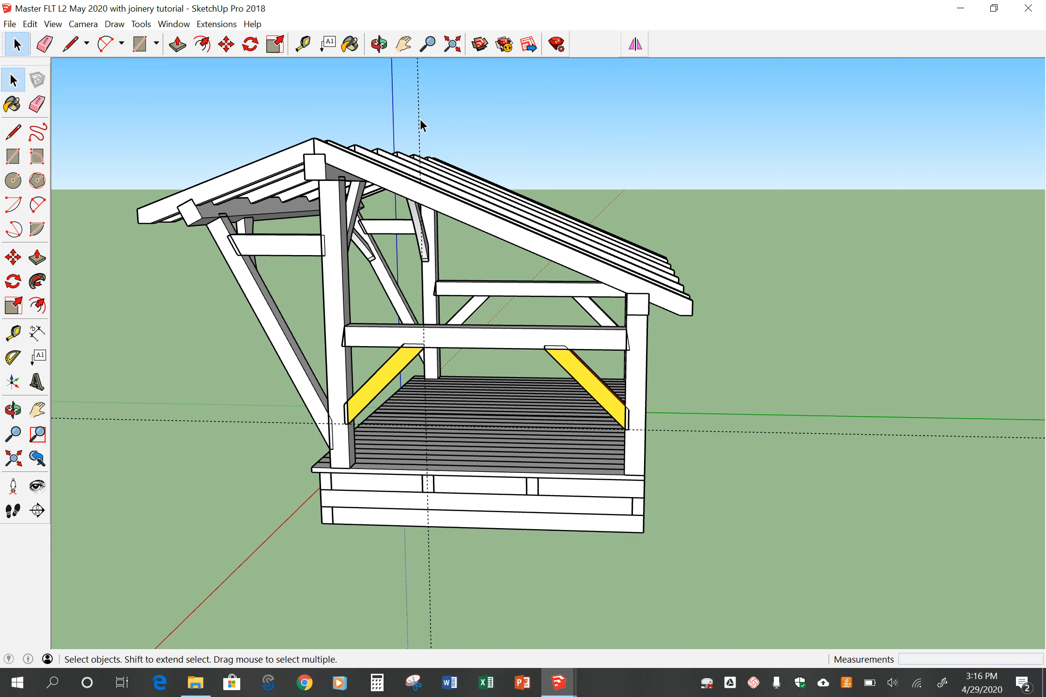
scroll(757, 357, "down", 3)
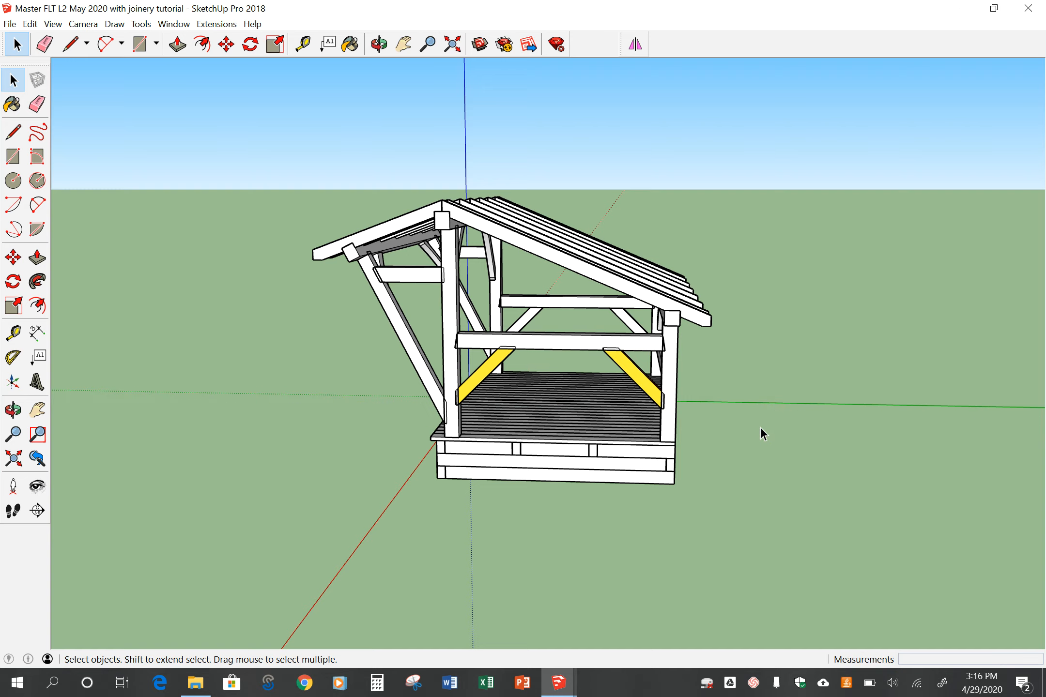
- Examine the brace tenons inside the posts and beams using the X-ray face style, and turn X-ray off again
middle_click_drag(736, 474, 562, 415)
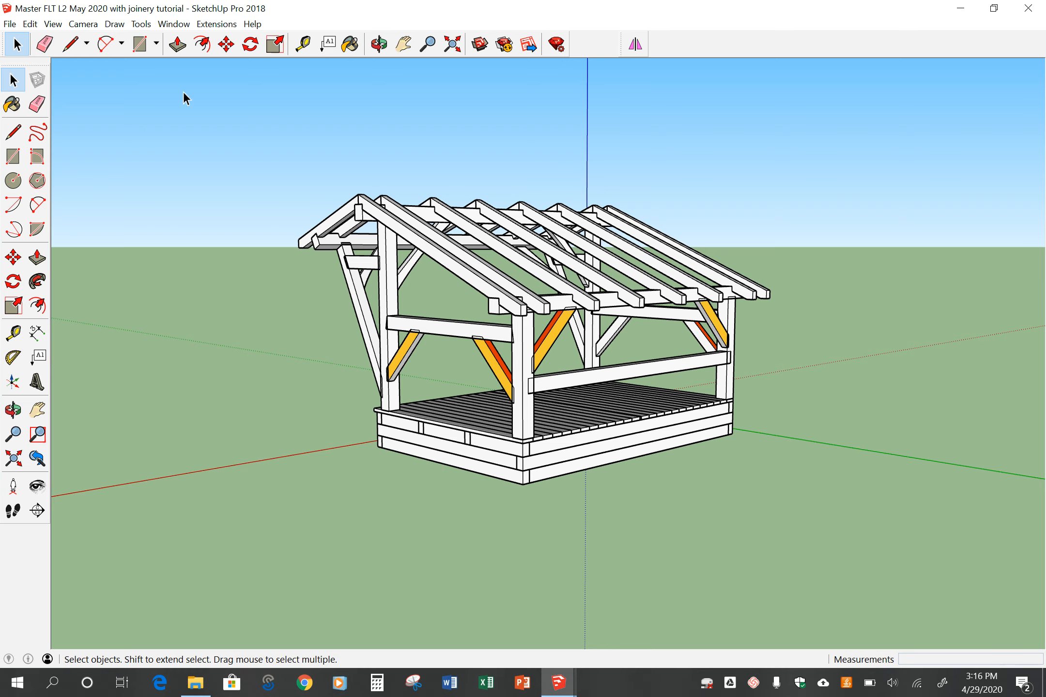
left_click(53, 24)
mouse_move(71, 208)
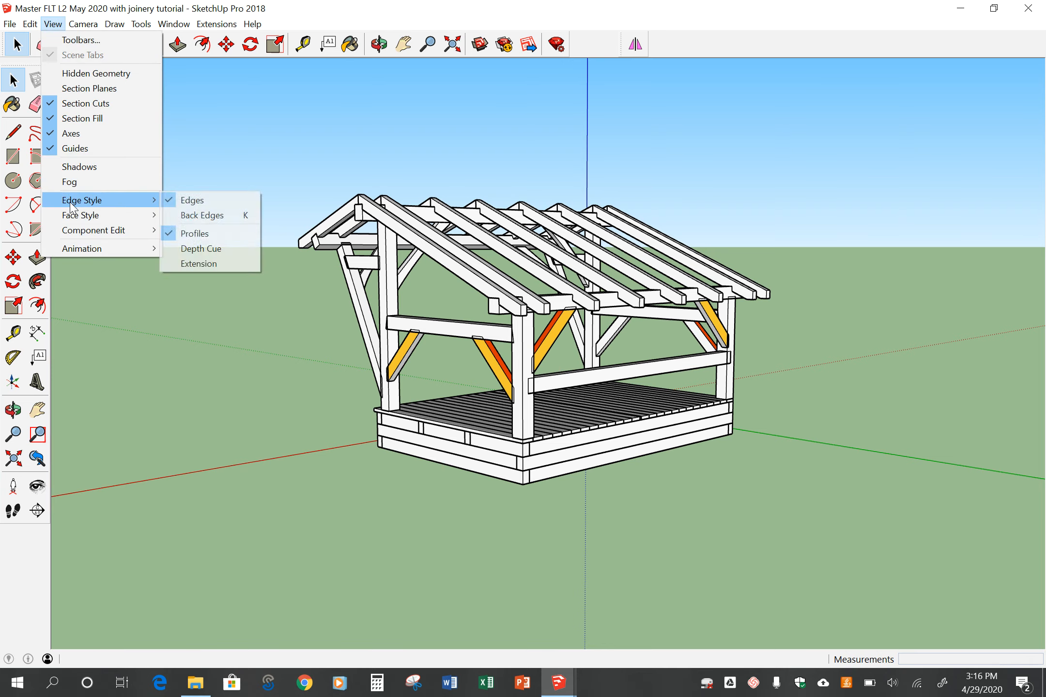
mouse_move(150, 215)
left_click(186, 216)
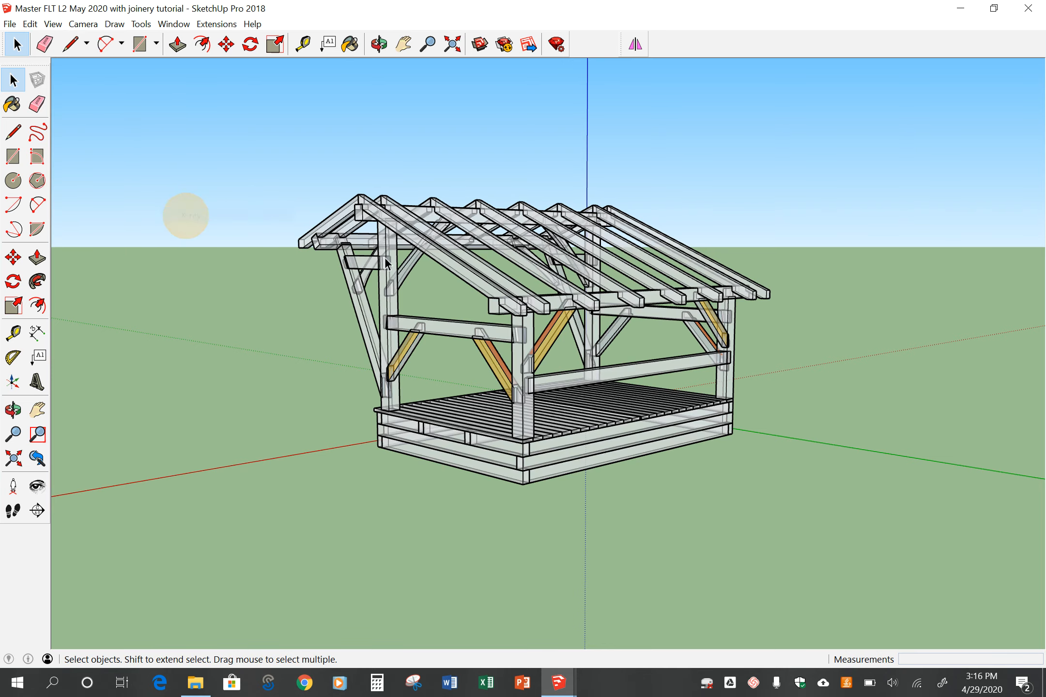
scroll(463, 339, "up", 5)
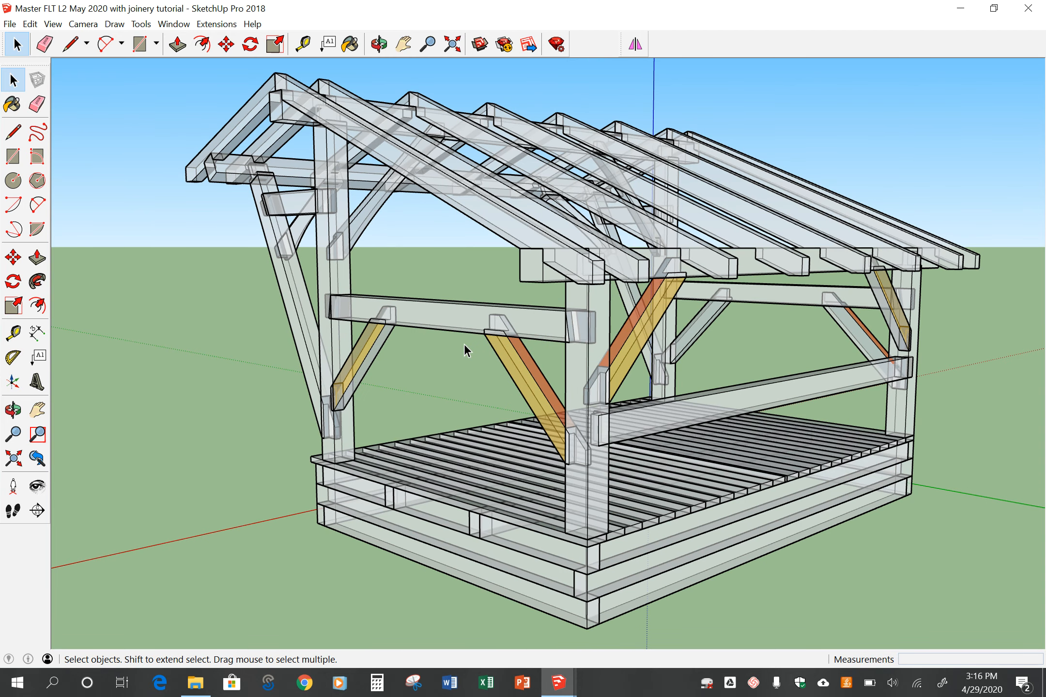
middle_click_drag(470, 330, 342, 420)
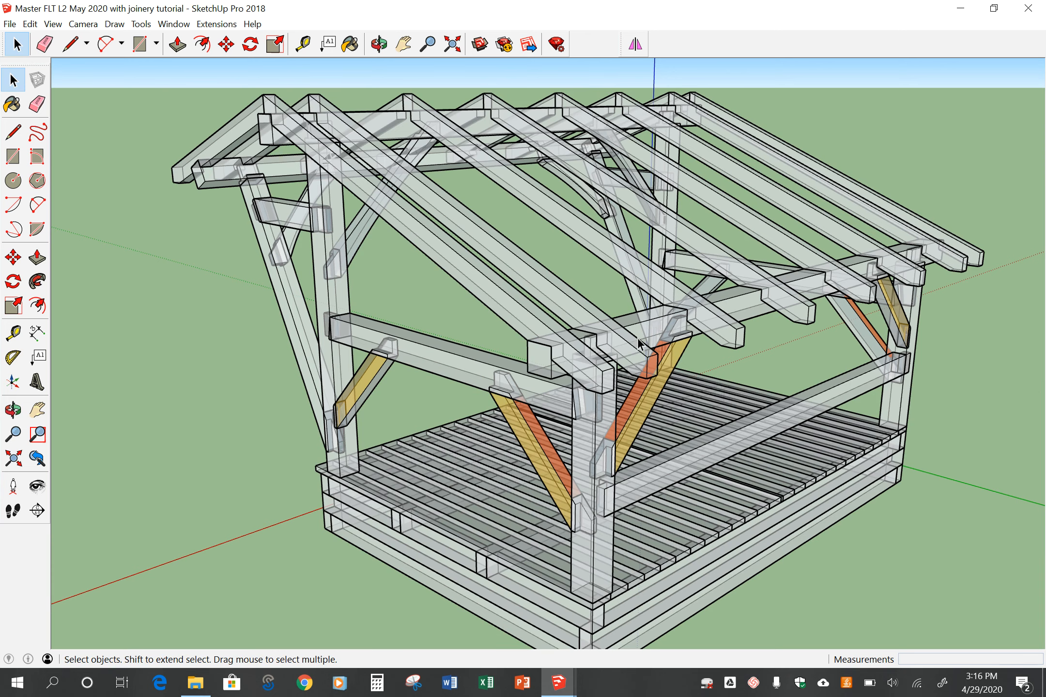
left_click(53, 23)
mouse_move(97, 215)
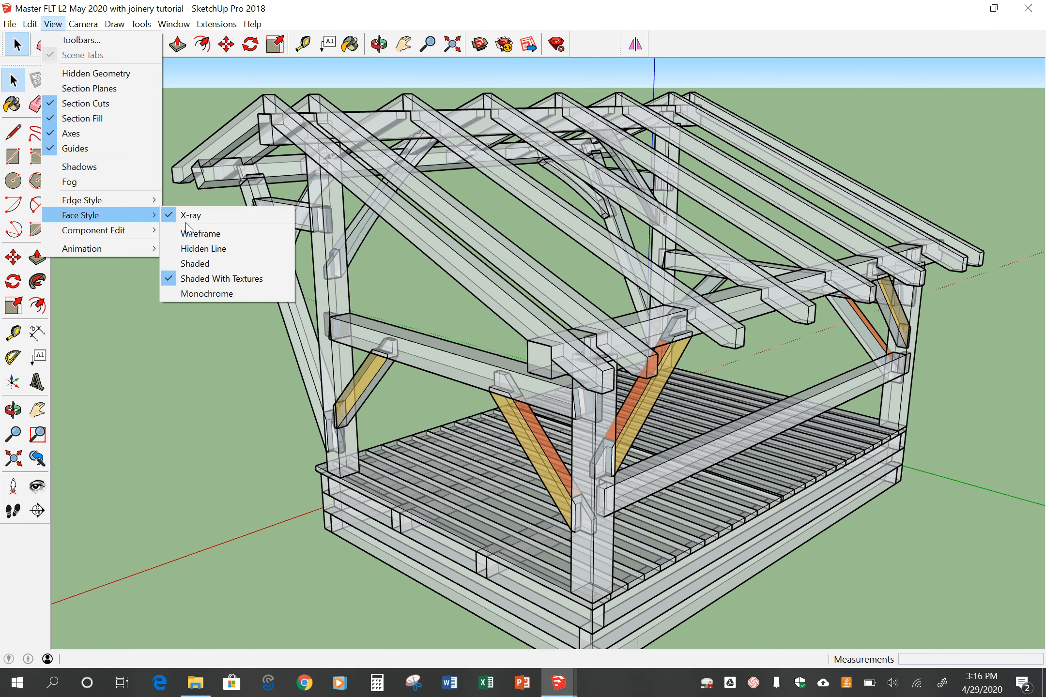
left_click(189, 223)
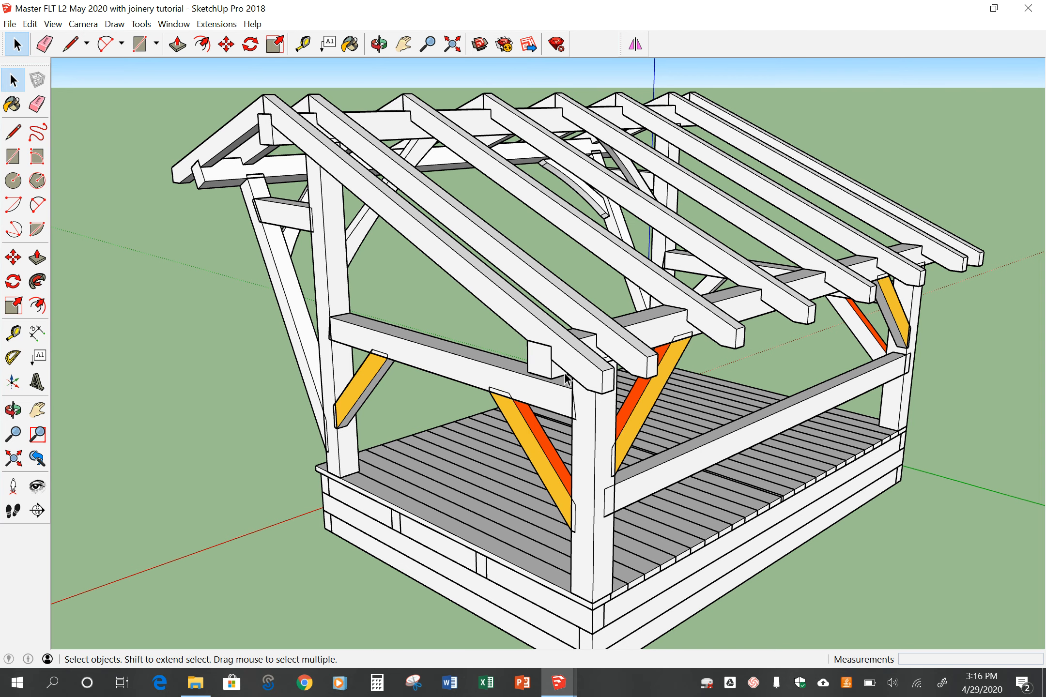
- Open the brace component beside the short corner post for editing and paint its yellow front face white with Color M00
scroll(566, 379, "down", 1)
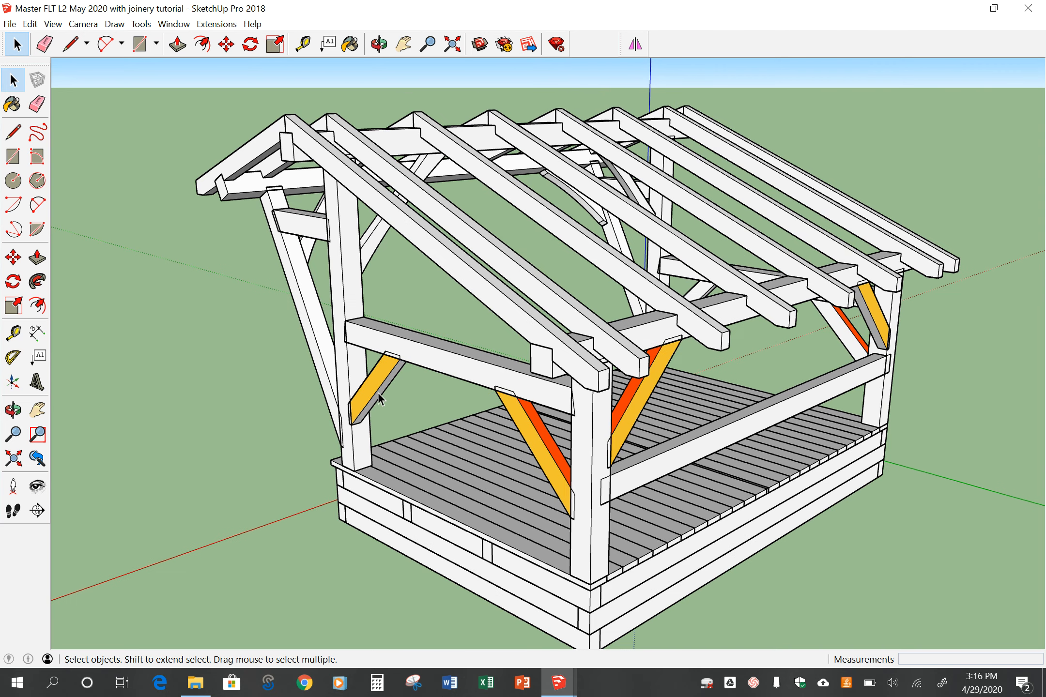
double_click(521, 423)
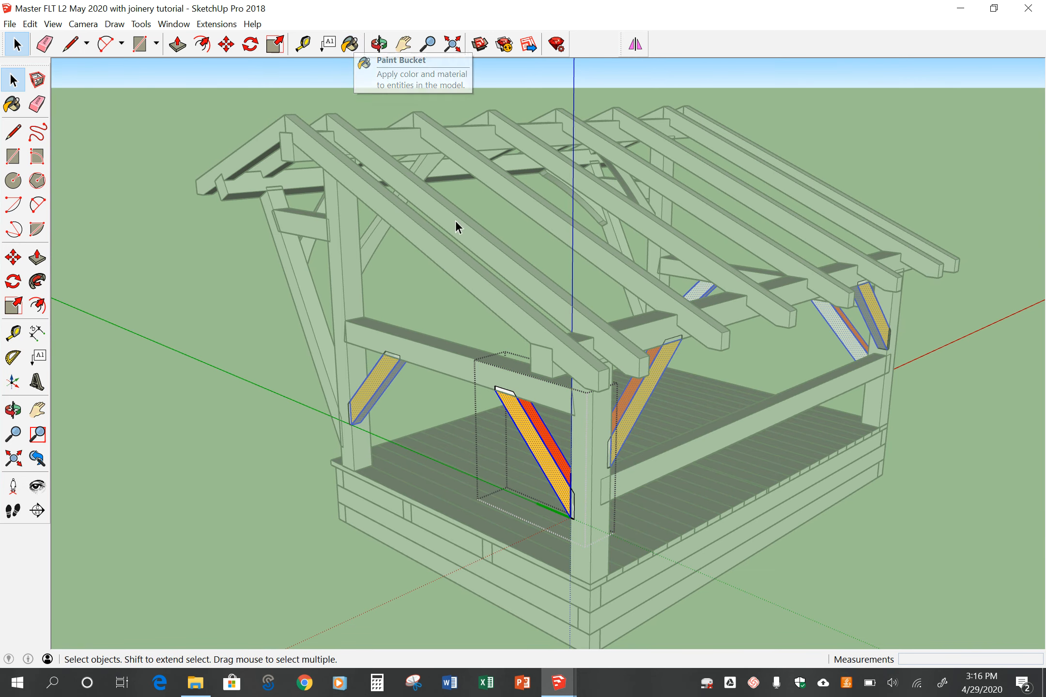
left_click(520, 425)
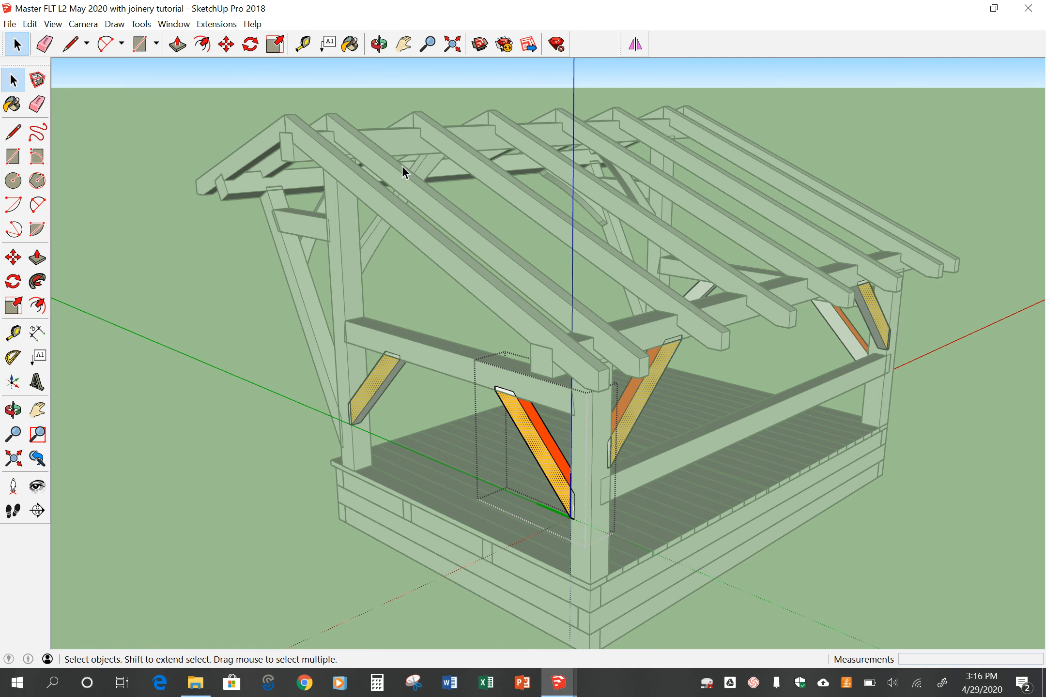
left_click(350, 44)
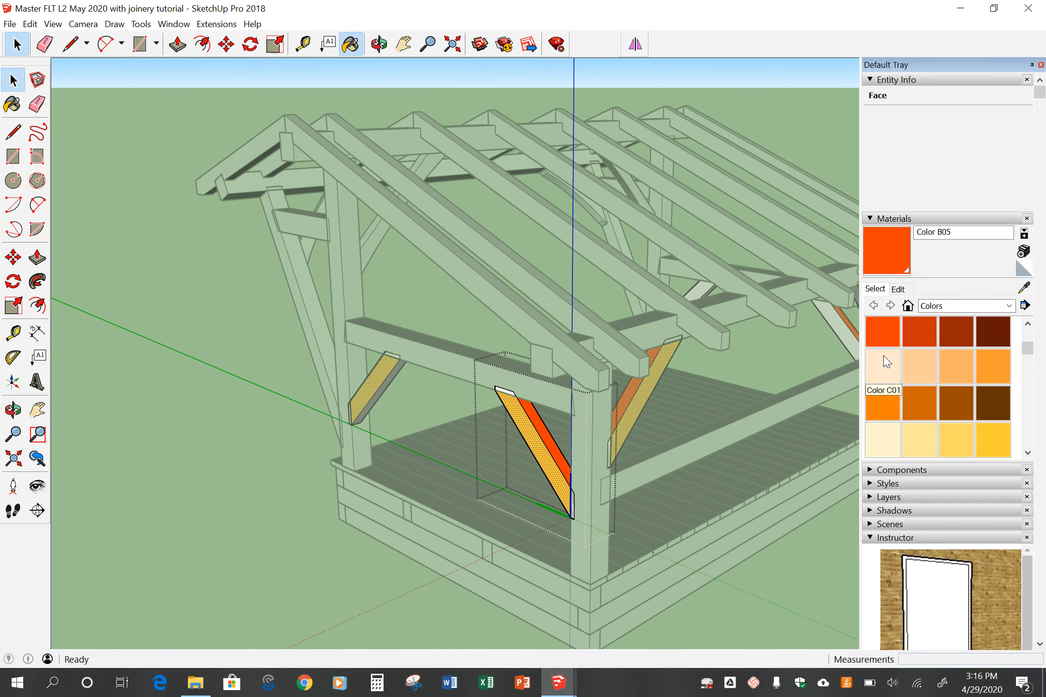
scroll(911, 349, "down", 6)
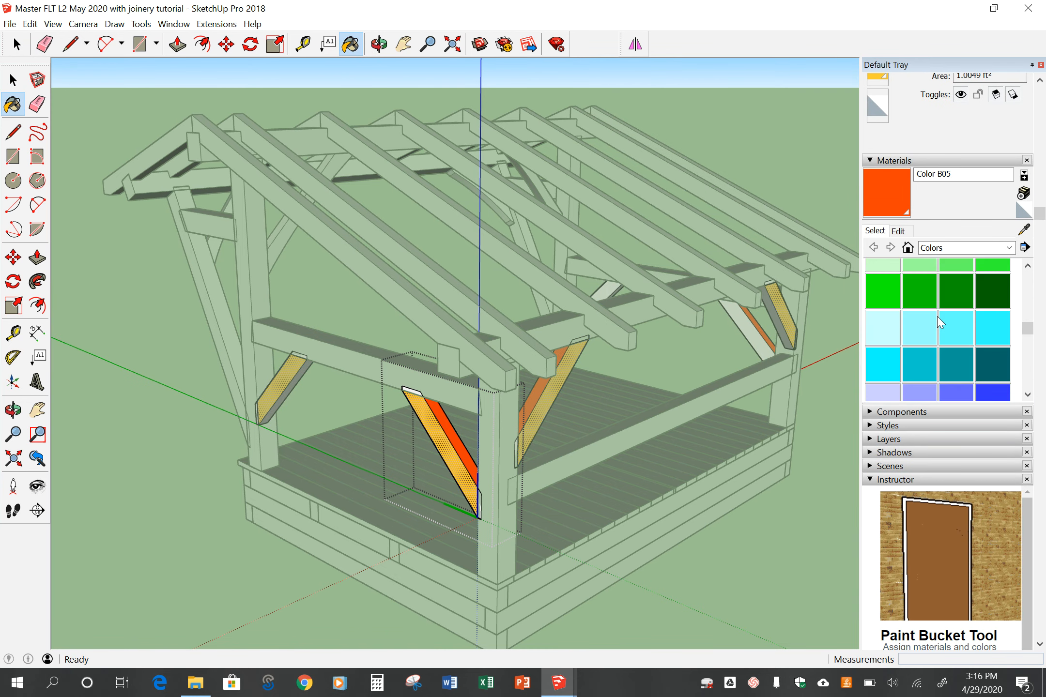
scroll(940, 322, "down", 8)
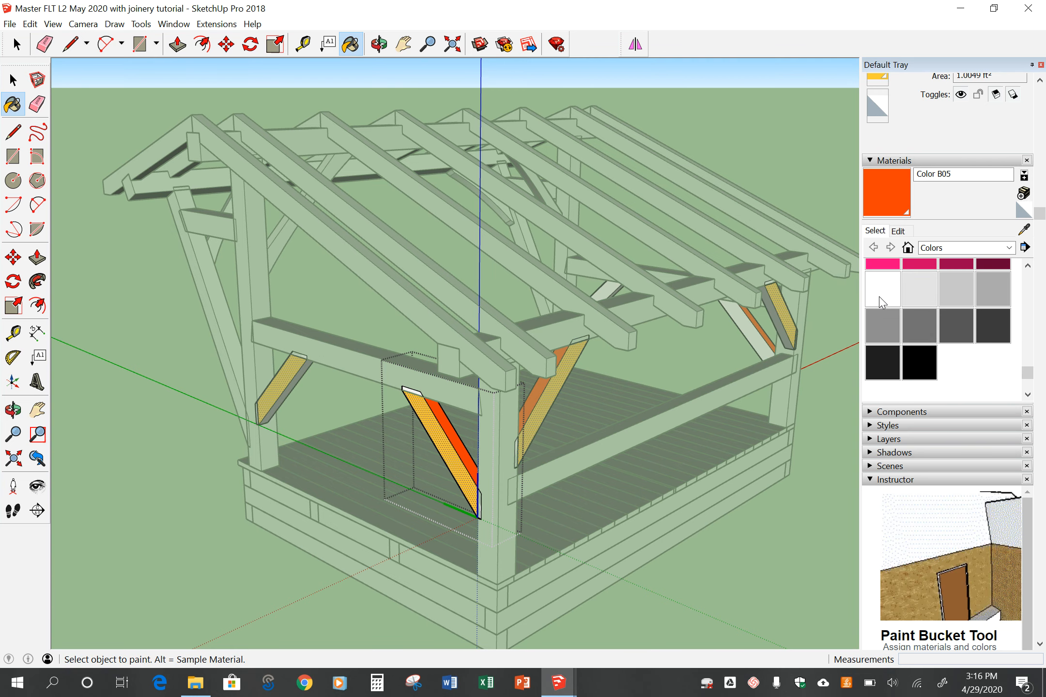
left_click(882, 290)
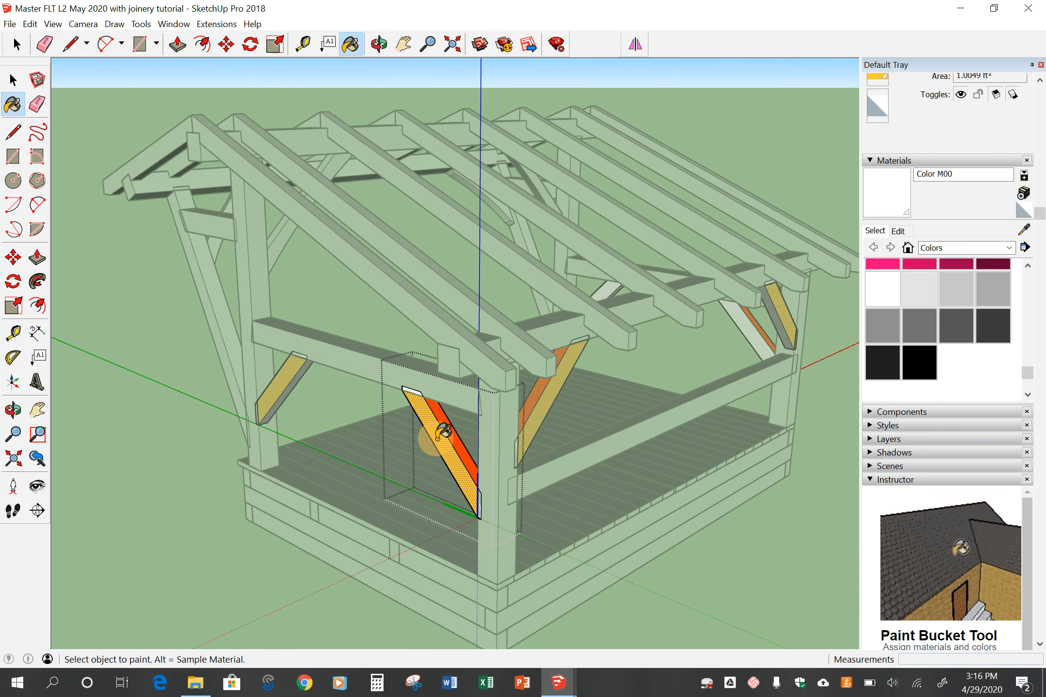
left_click(442, 431)
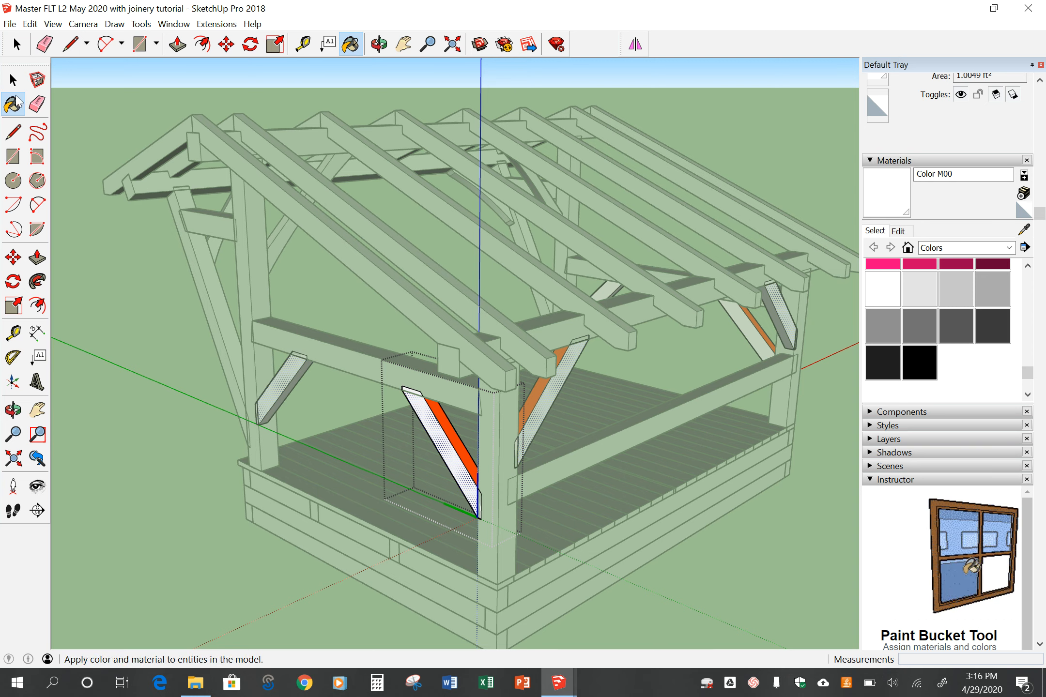
- Paint the brace's orange underside face white with Color M00 and close the component
left_click(13, 80)
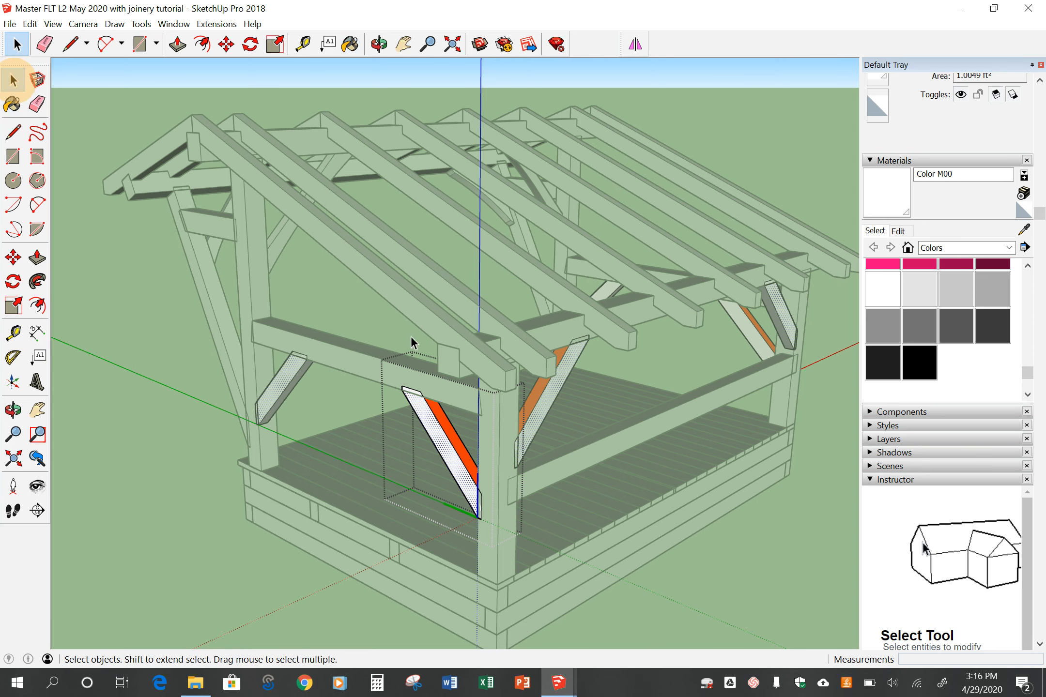
left_click(449, 433)
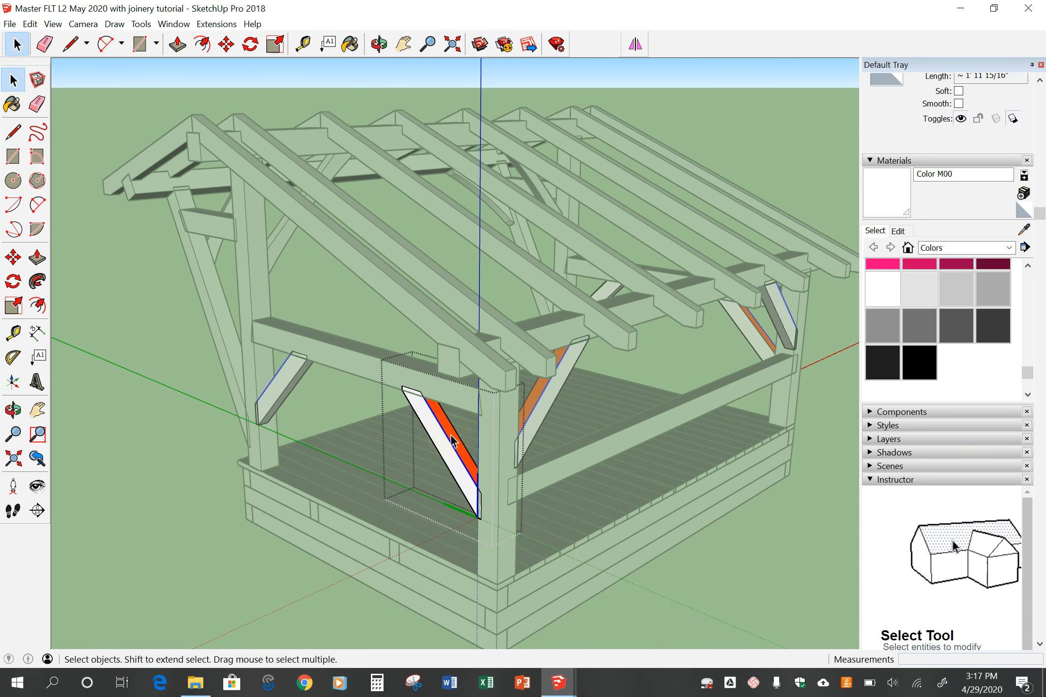
left_click(451, 436)
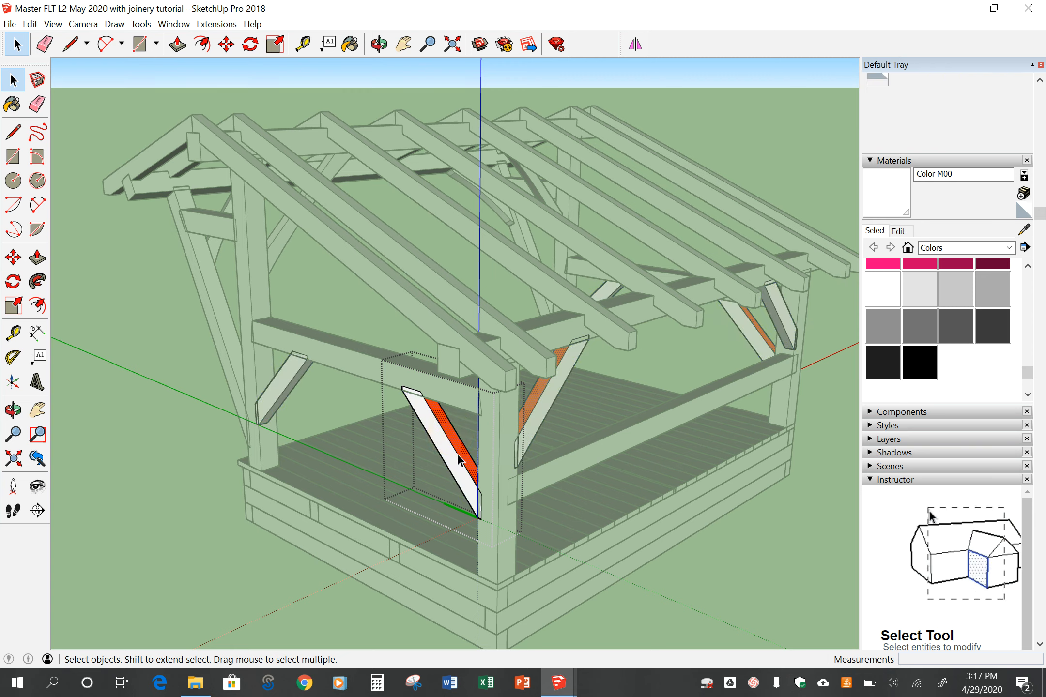
left_click(899, 296)
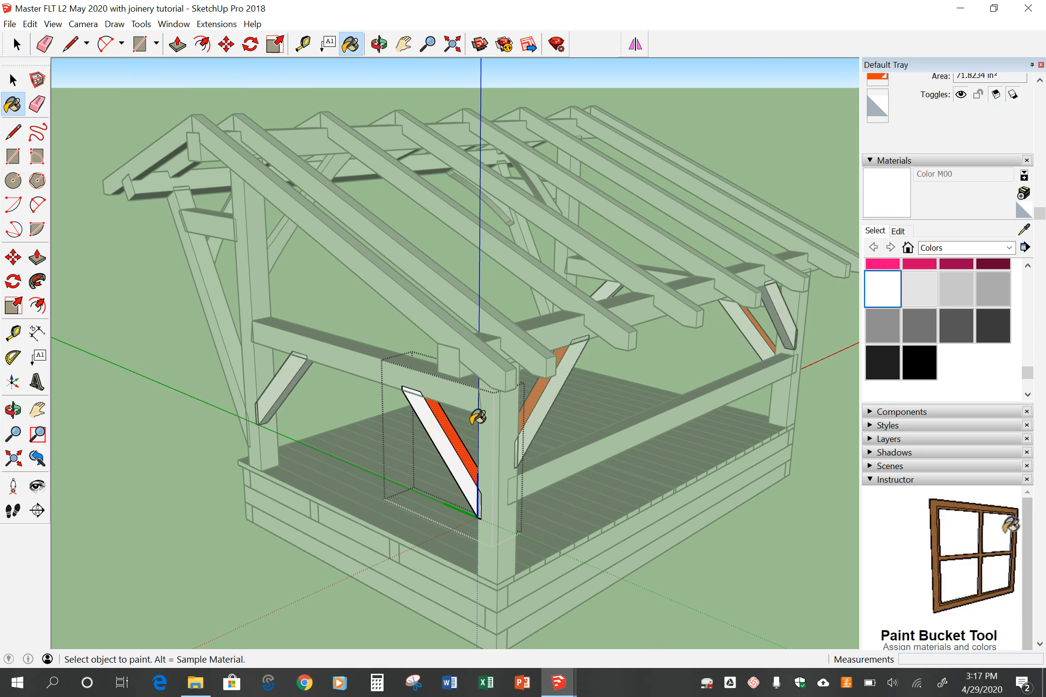
left_click(455, 429)
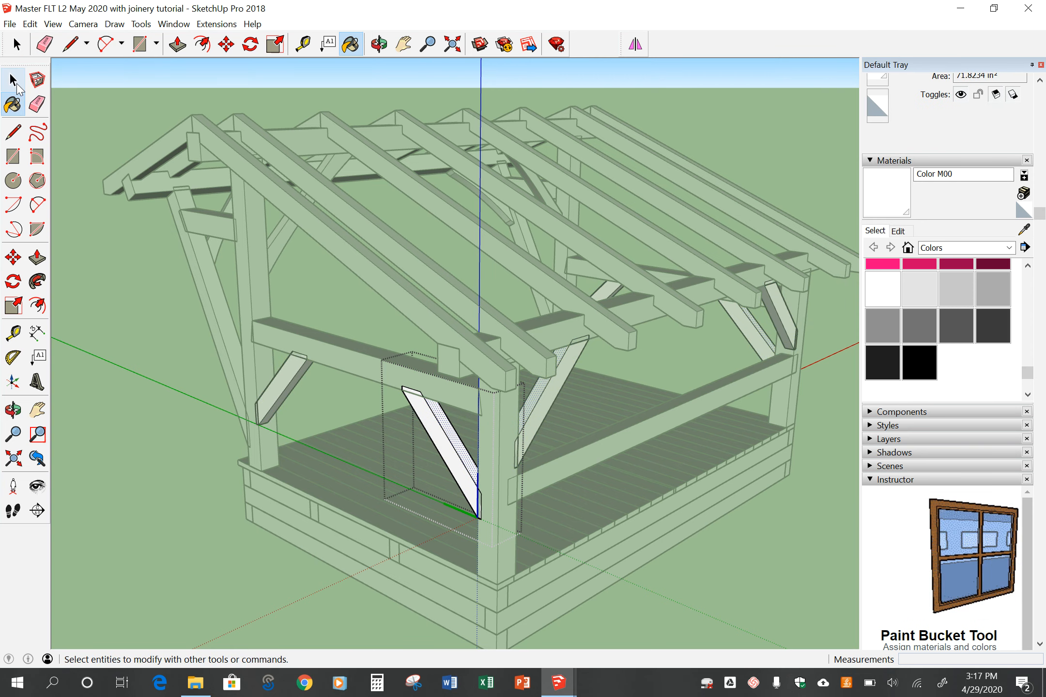
left_click(14, 81)
left_click(88, 108)
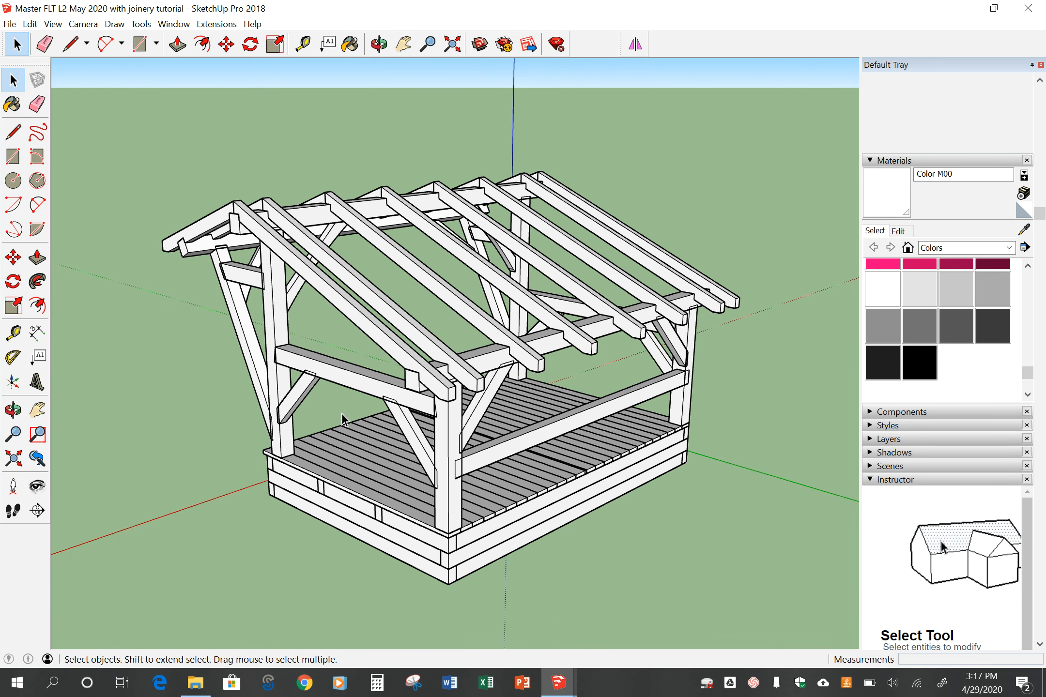
- Examine the braced timber frame from the eave side, the front and both ends
scroll(329, 426, "down", 5)
middle_click_drag(352, 354, 352, 354)
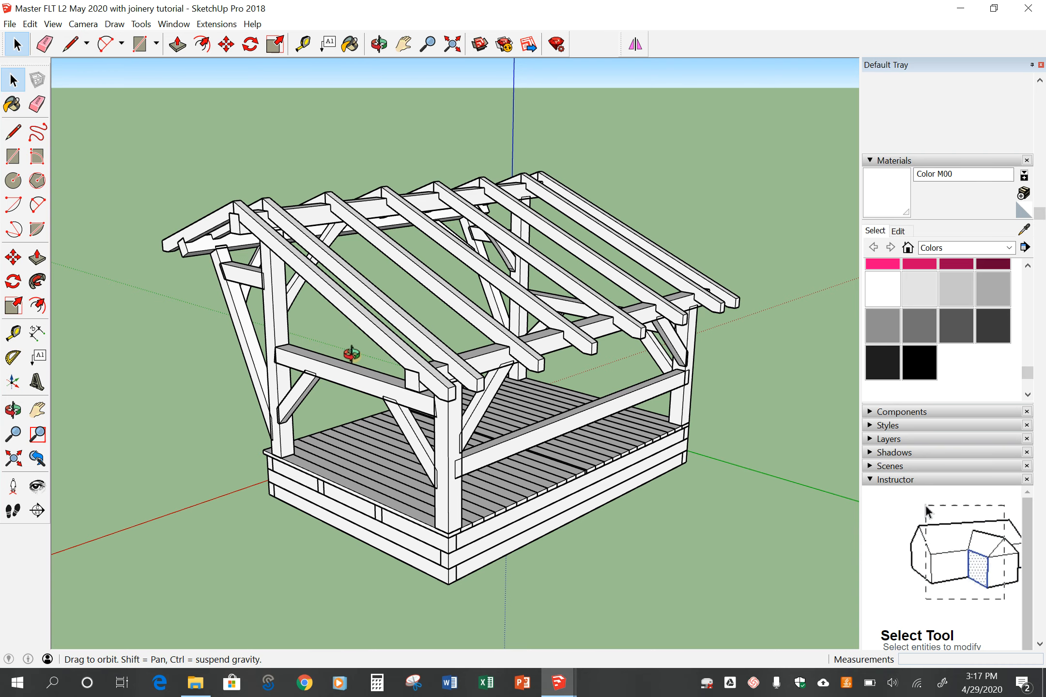
key("o")
left_click_drag(352, 355, 696, 398)
middle_click_drag(698, 398, 775, 334)
middle_click_drag(562, 379, 740, 370)
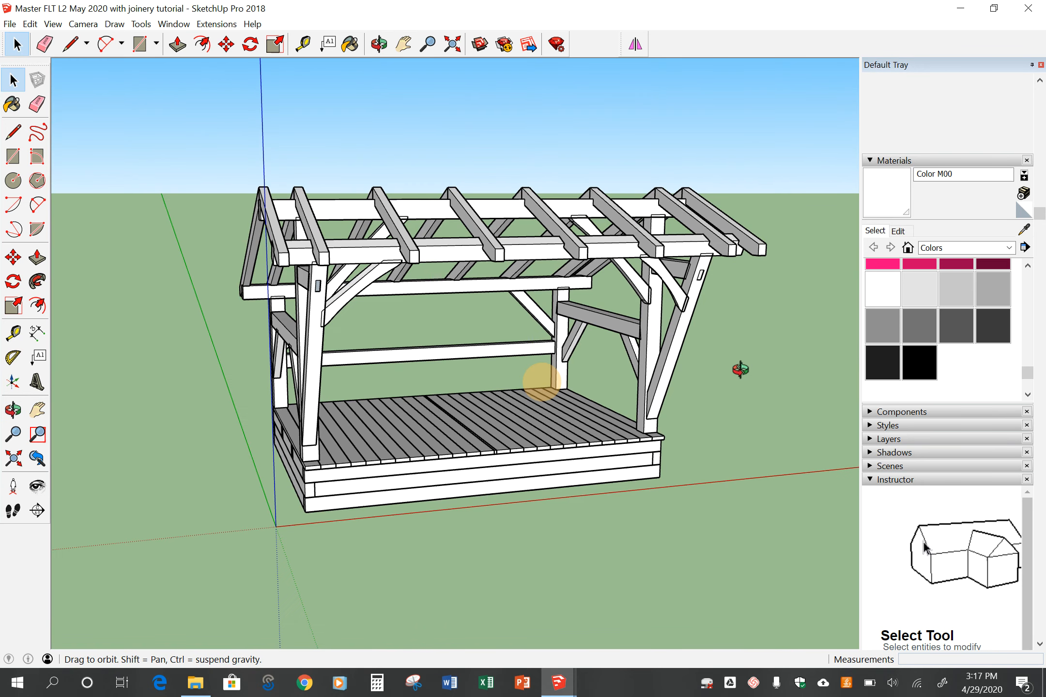
middle_click_drag(735, 245, 409, 291)
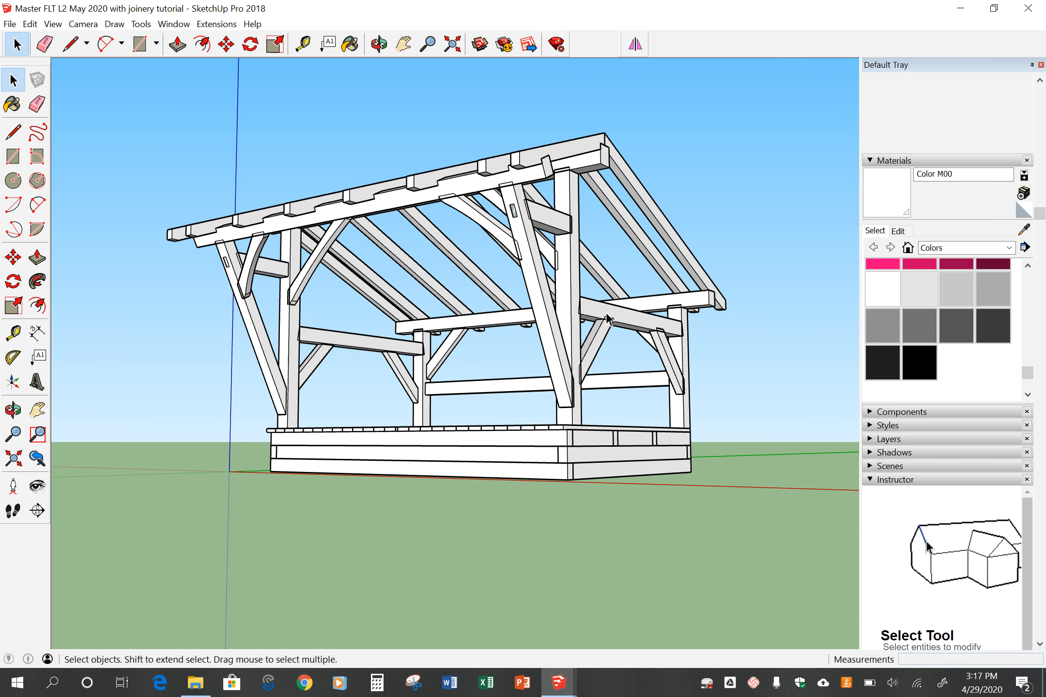
middle_click_drag(602, 310, 334, 351)
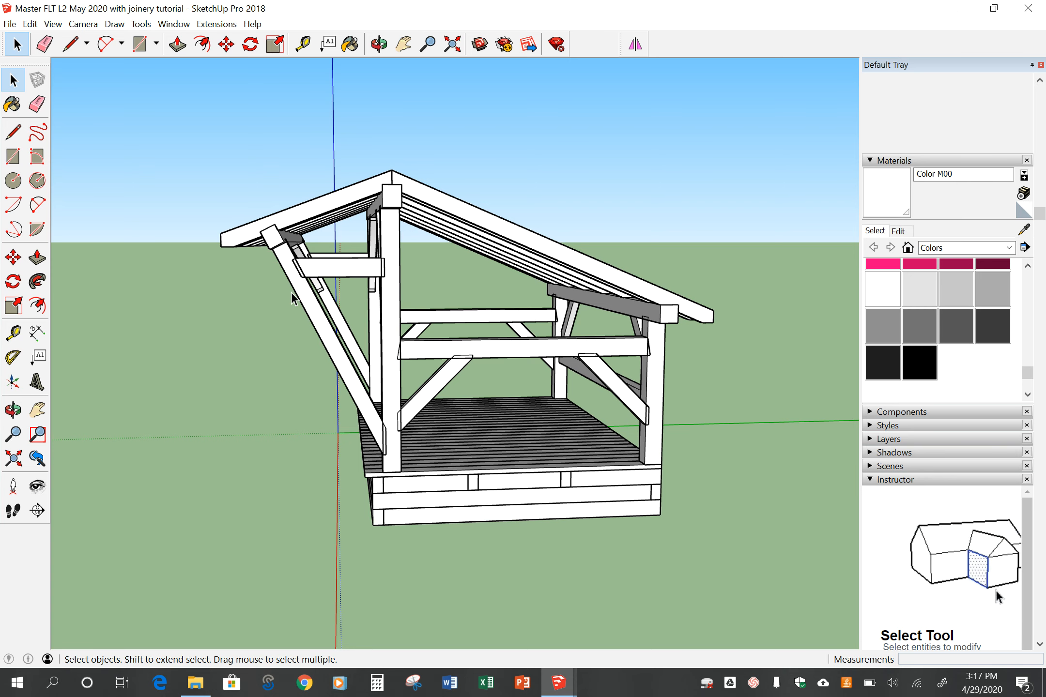
middle_click_drag(292, 294, 433, 253)
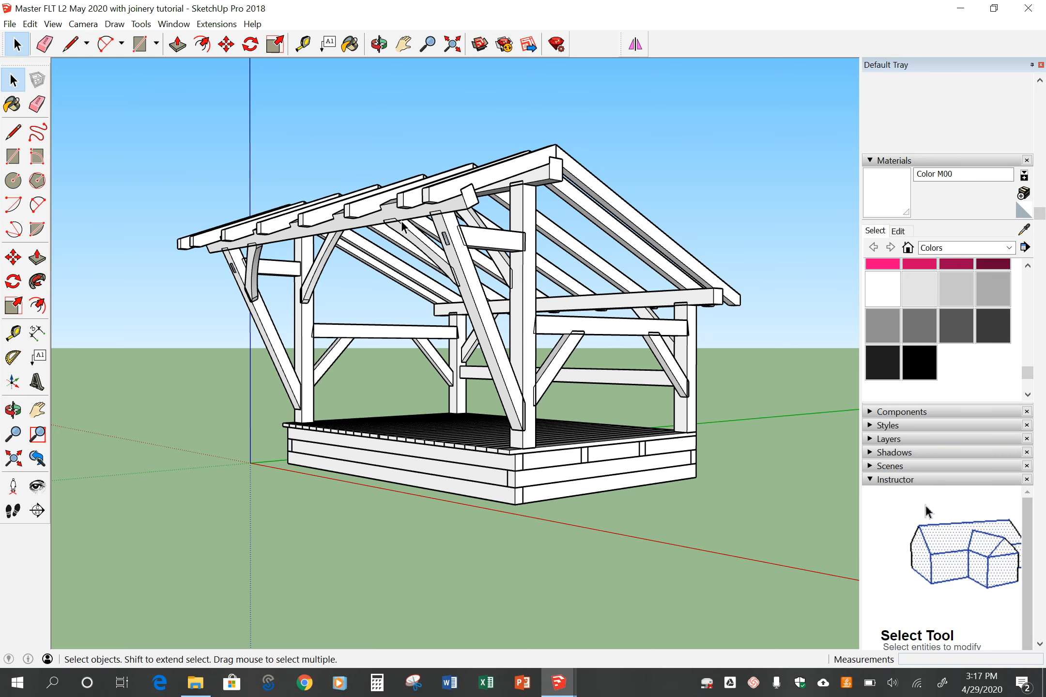
scroll(421, 229, "down", 2)
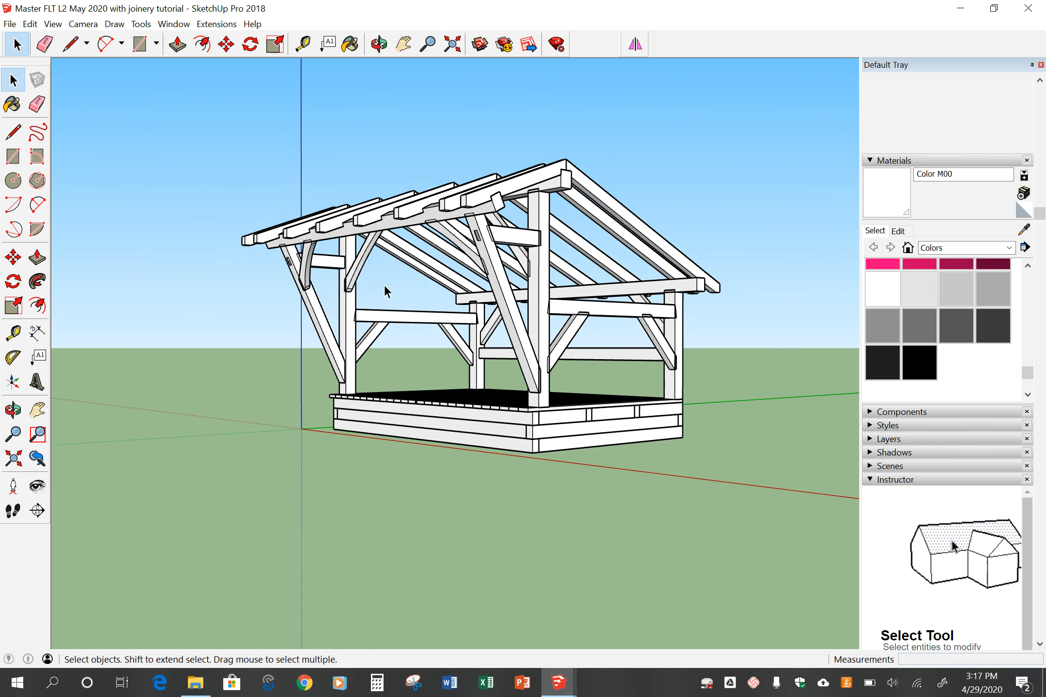
- Delete the curved Front tilt brace between the tilted front post and the beam above, and close the Default Tray
middle_click_drag(516, 224, 321, 238)
scroll(320, 237, "up", 6)
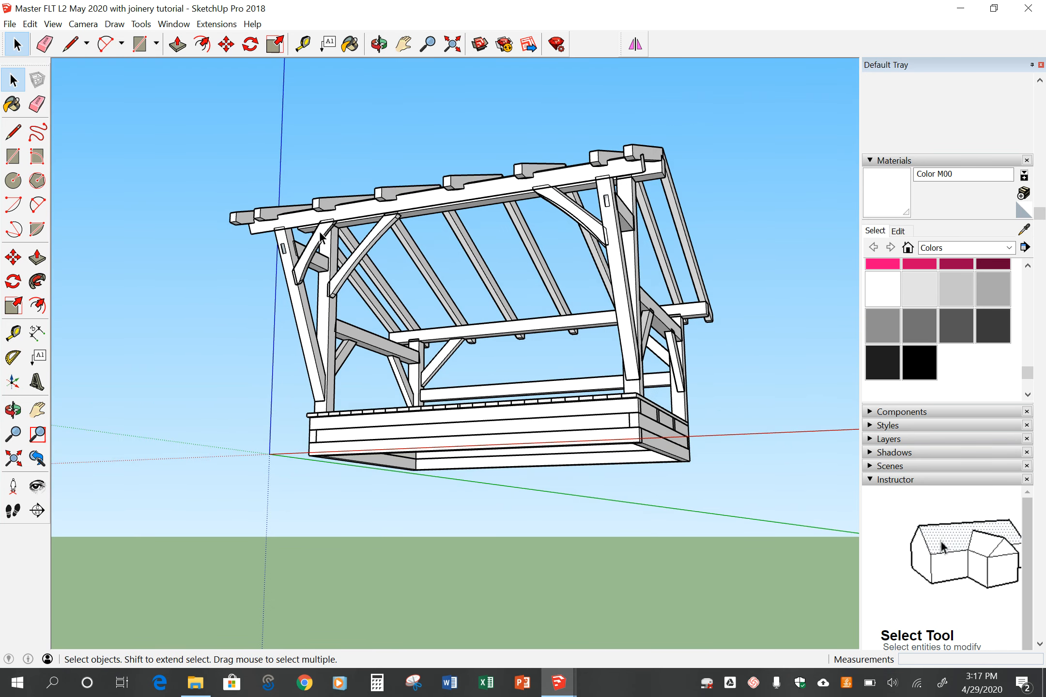
left_click(317, 241)
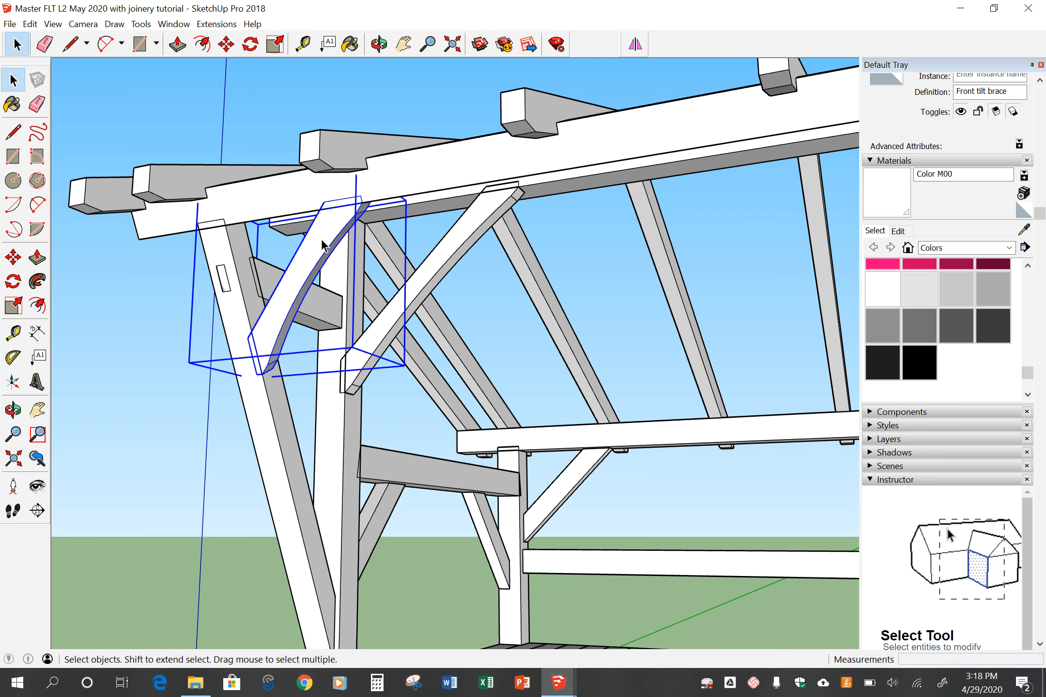
key("Delete")
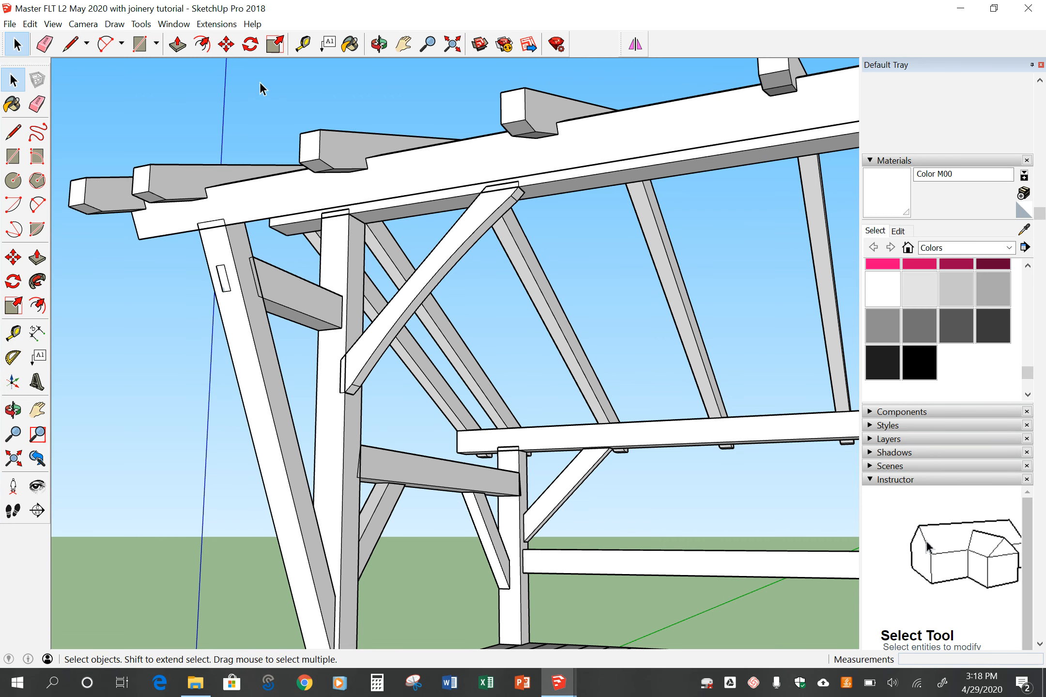
scroll(144, 97, "down", 1)
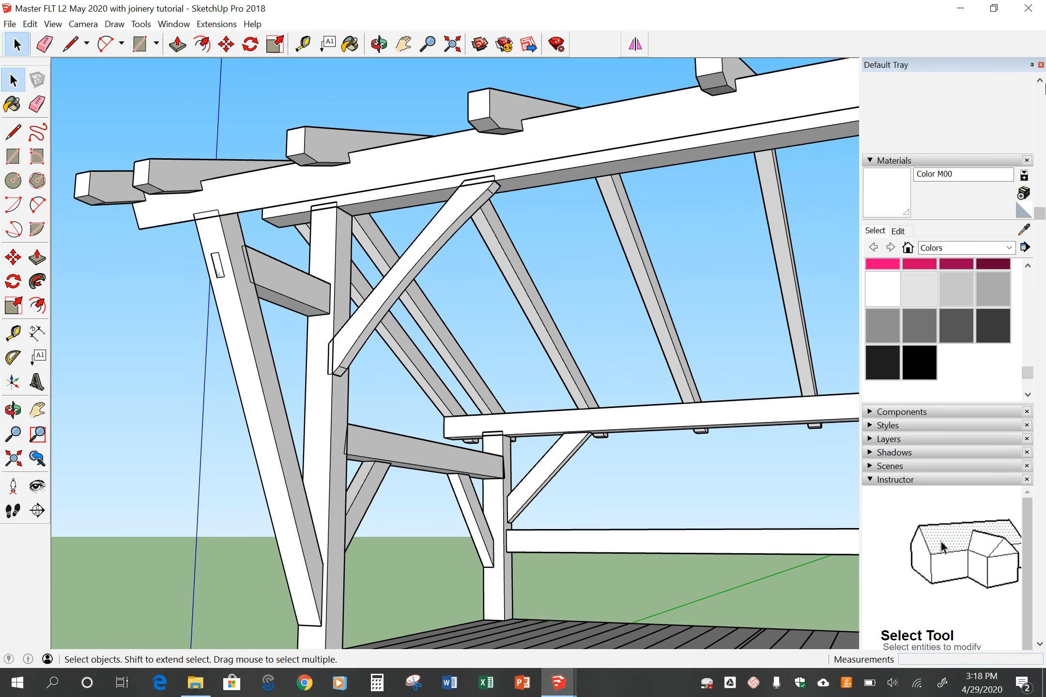
left_click(1040, 66)
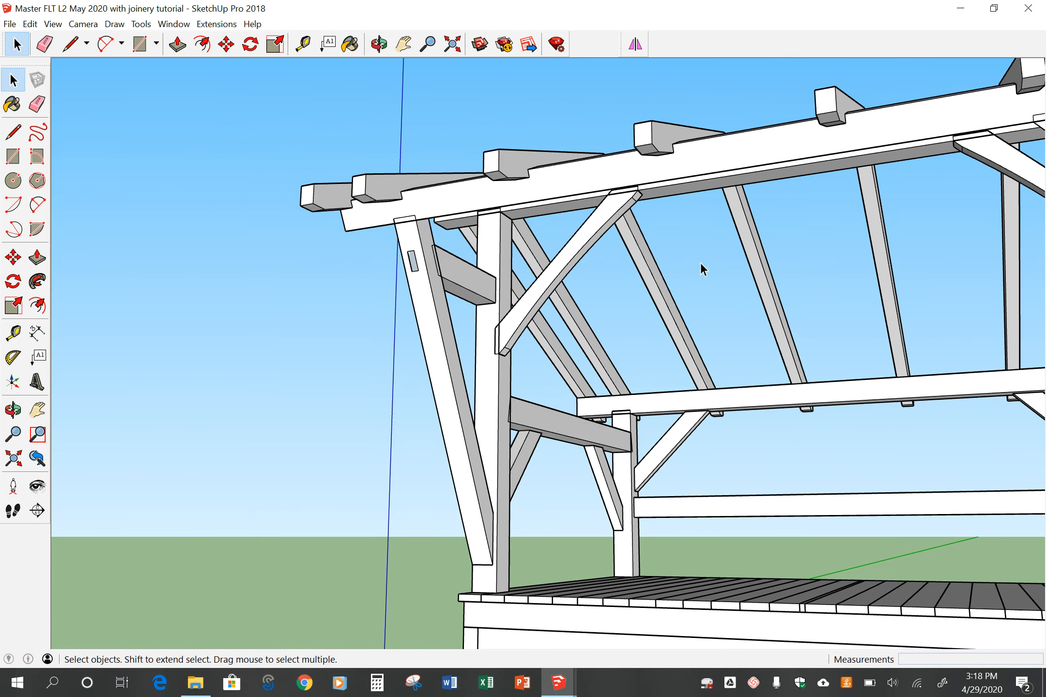
- Place guides offset 2' from the tilted front post's inner edge and 2' below the lower edge of the front beam
left_click(13, 333)
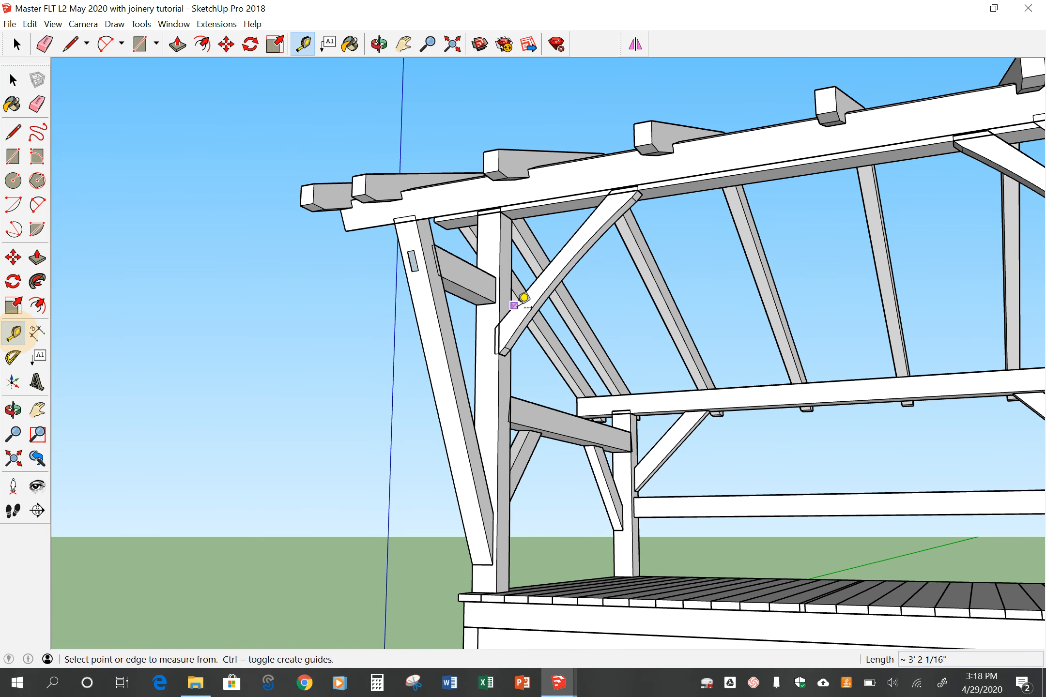
left_click(434, 305)
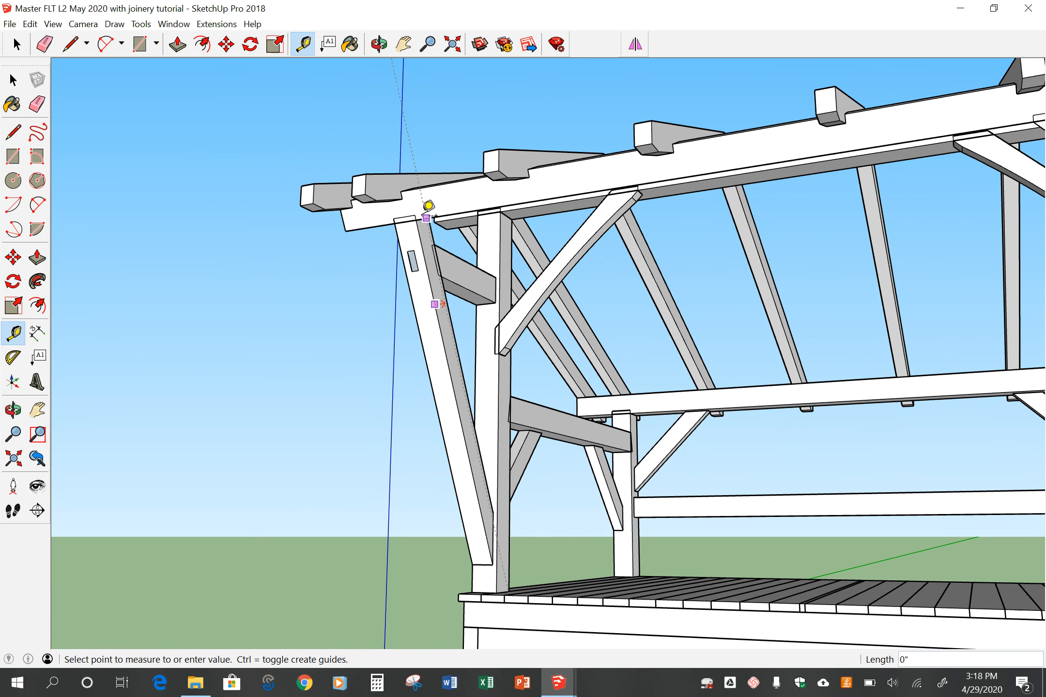
type("2")
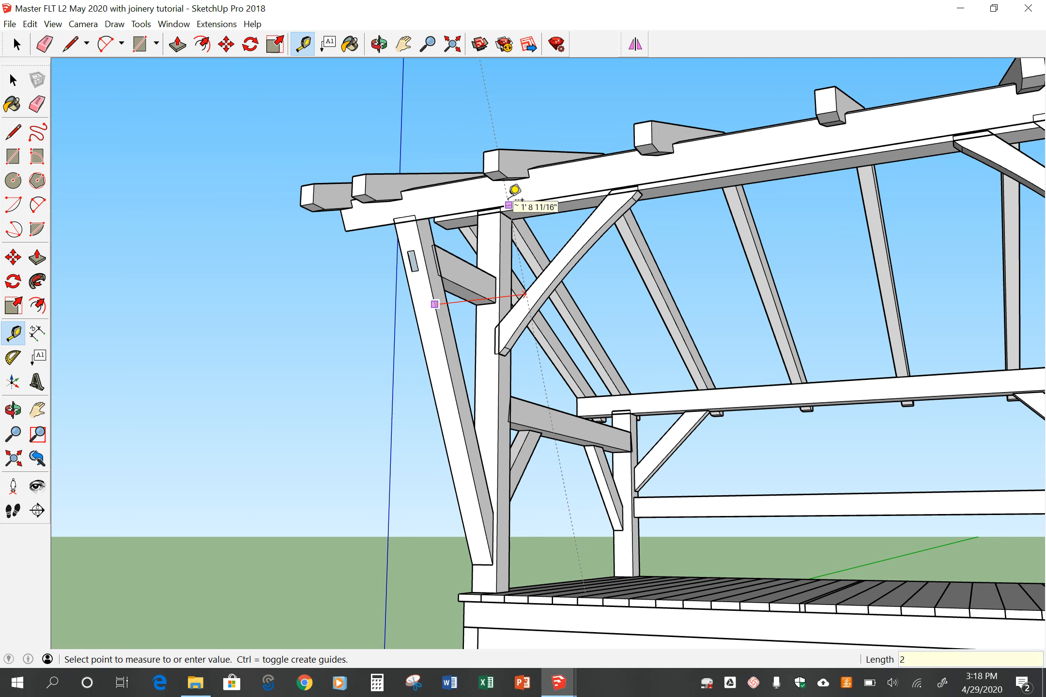
type("'")
key("Return")
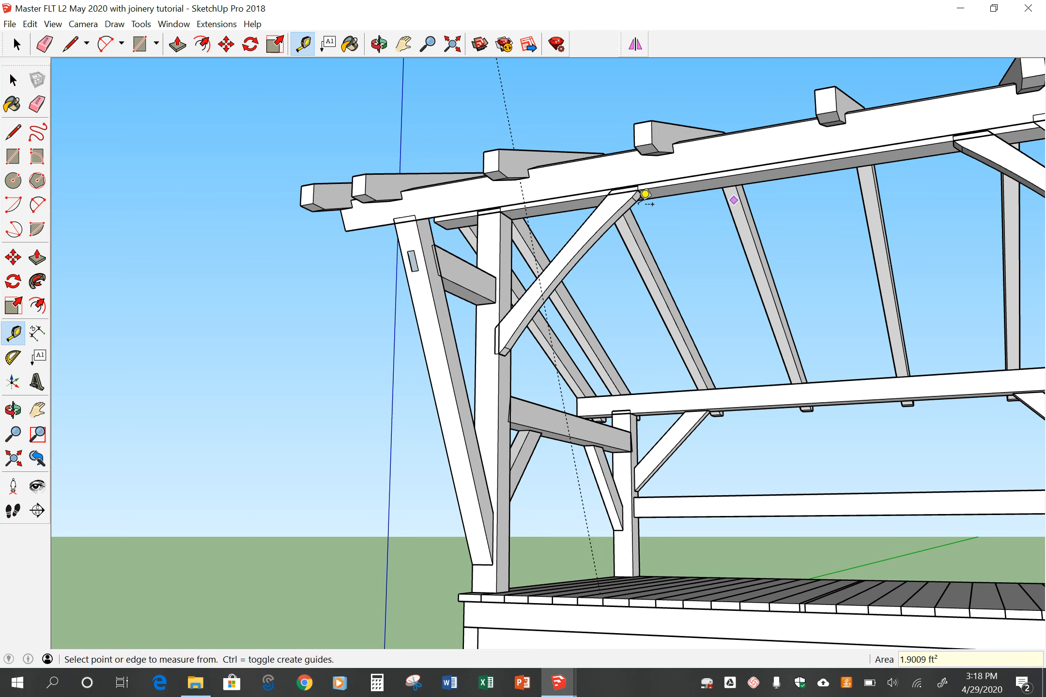
left_click(365, 228)
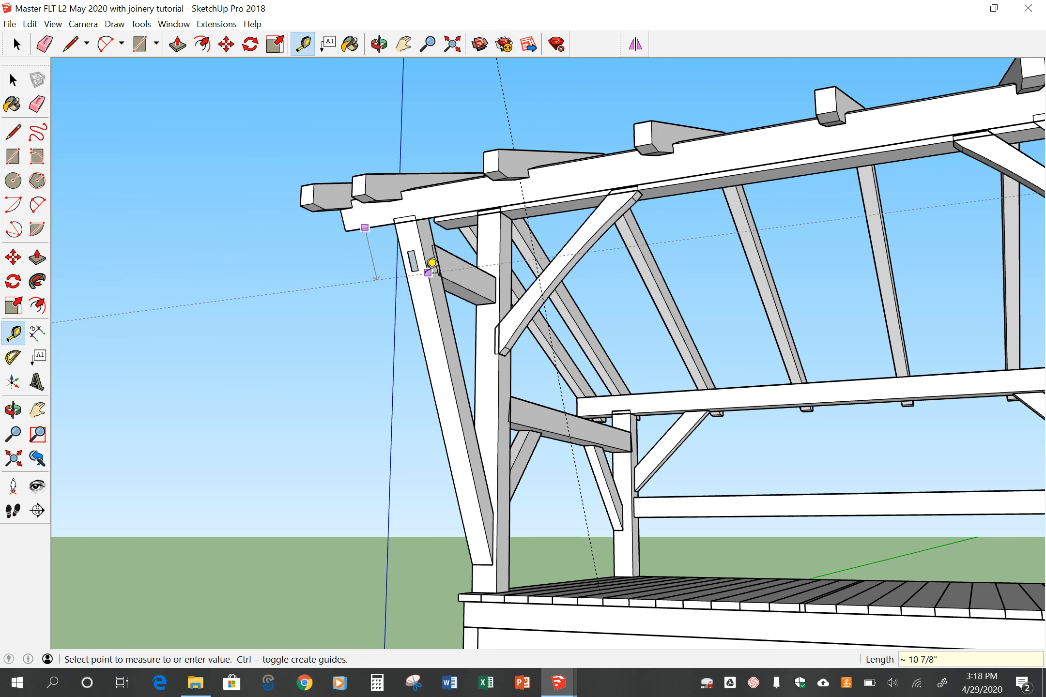
type("2'")
key("Return")
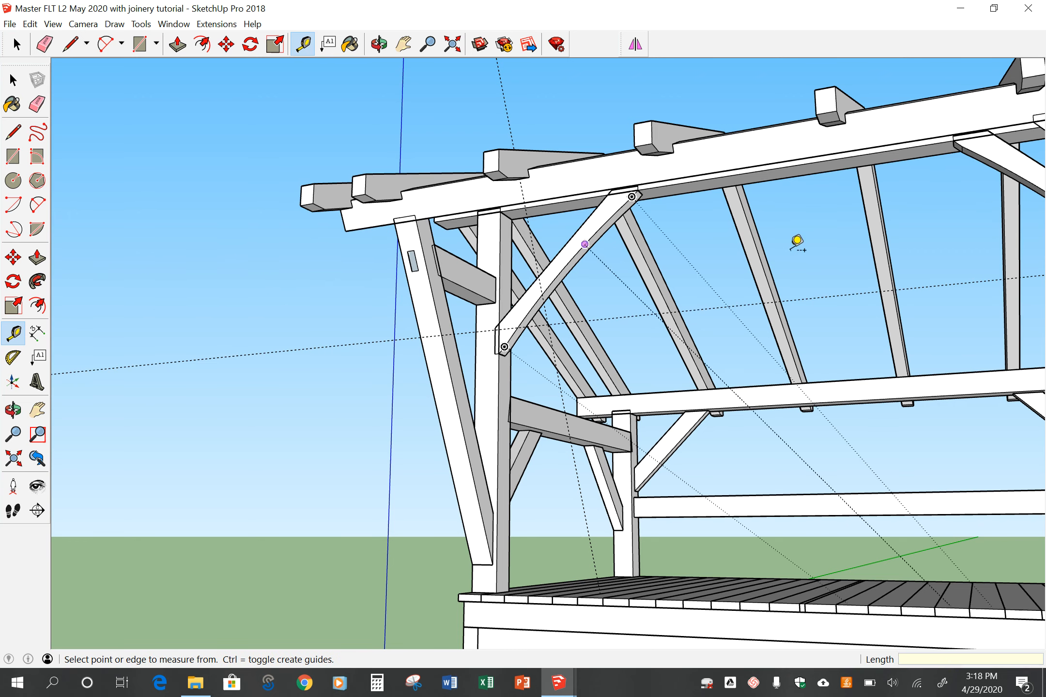
- Connect the guide intersections on the beam and tilted post with a diagonal guide, and offset a parallel guide 5" toward their corner
left_click(524, 203)
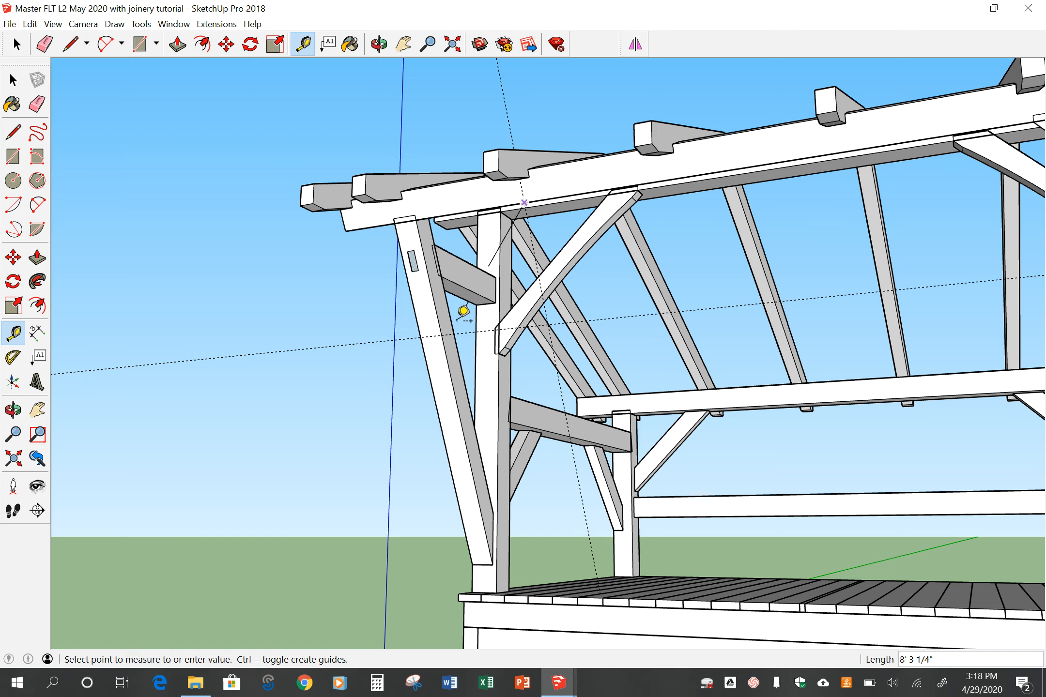
left_click(449, 325)
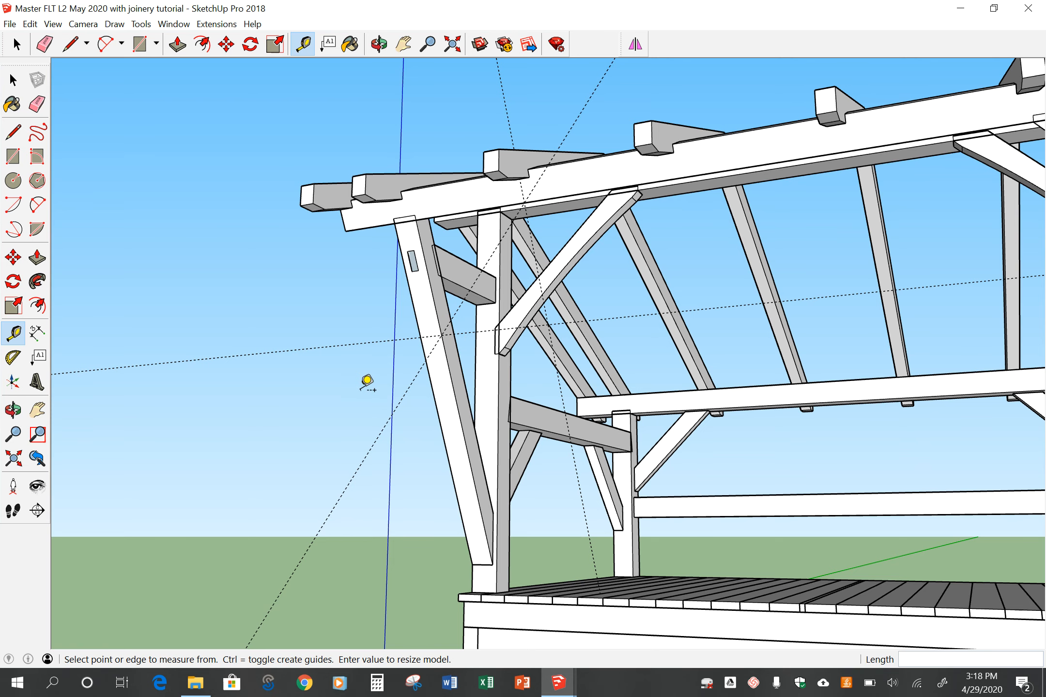
middle_click_drag(367, 383, 434, 397)
key("o")
left_click_drag(435, 397, 533, 444)
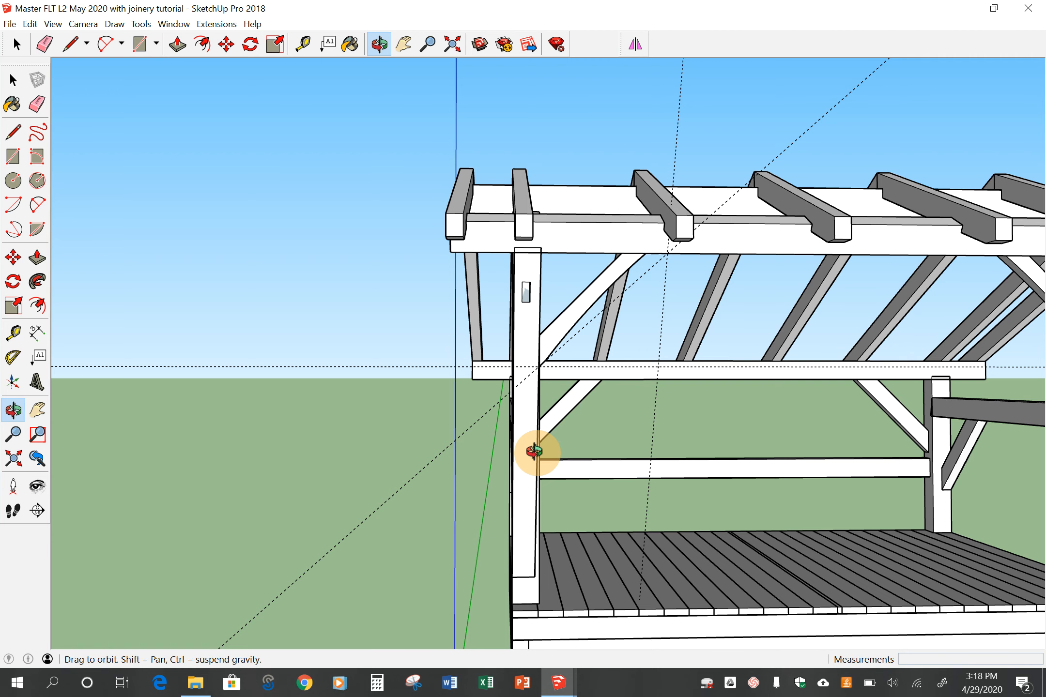
left_click_drag(535, 452, 552, 458)
key("t")
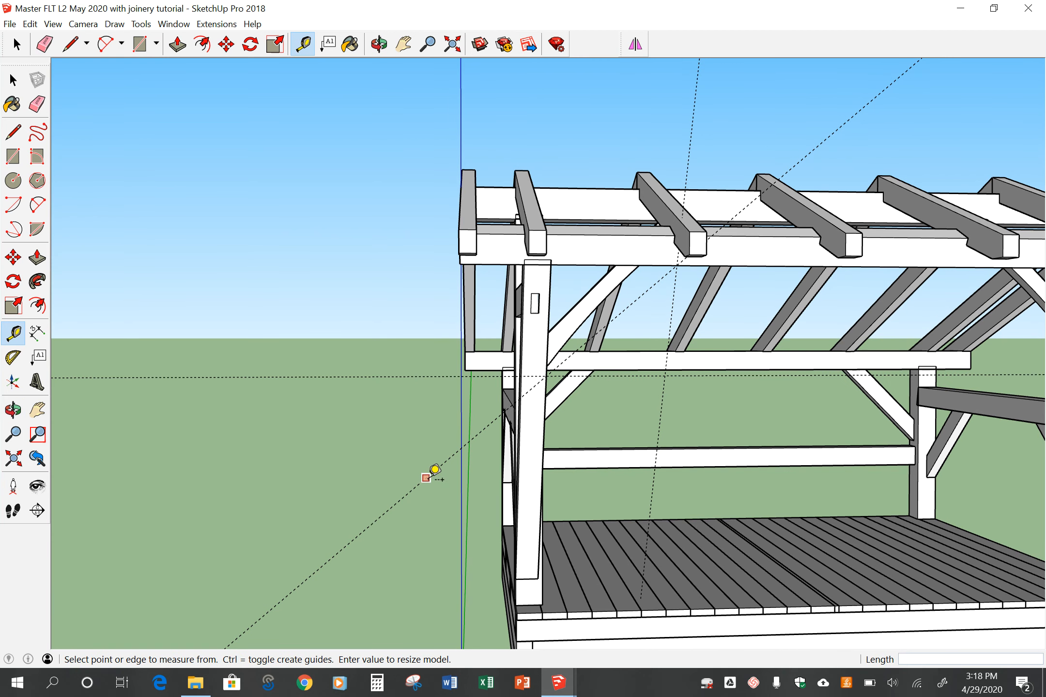
left_click(426, 478)
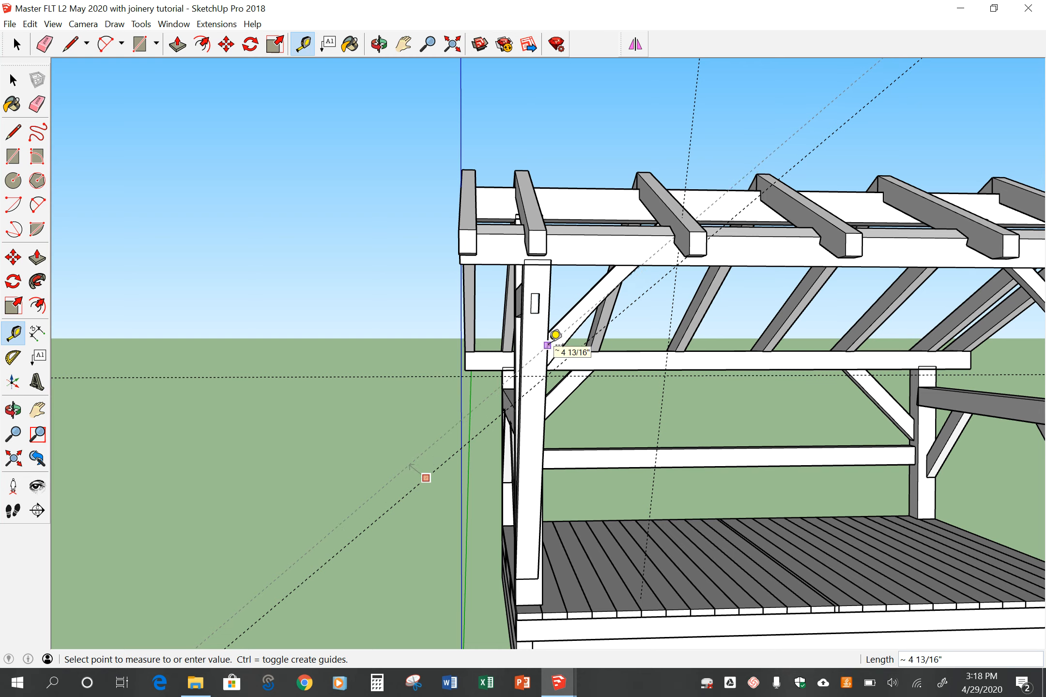
type("5")
key("Return")
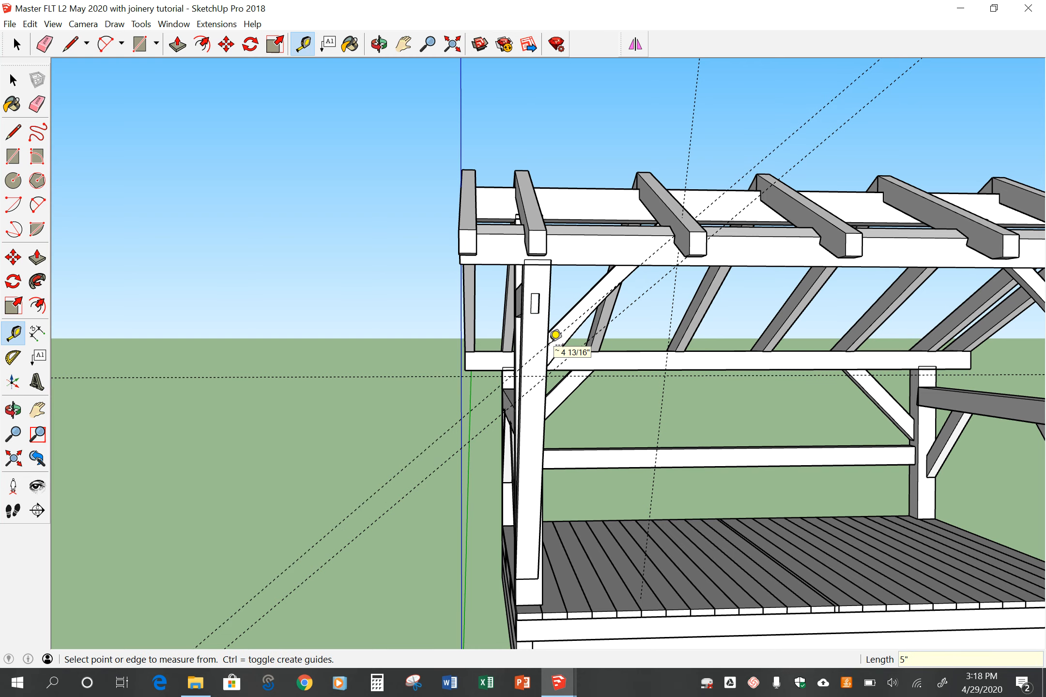
- Outline the diagonal brace face between the two diagonal guides, from the beam's lower edge to the tilted post's inner edge
left_click(13, 132)
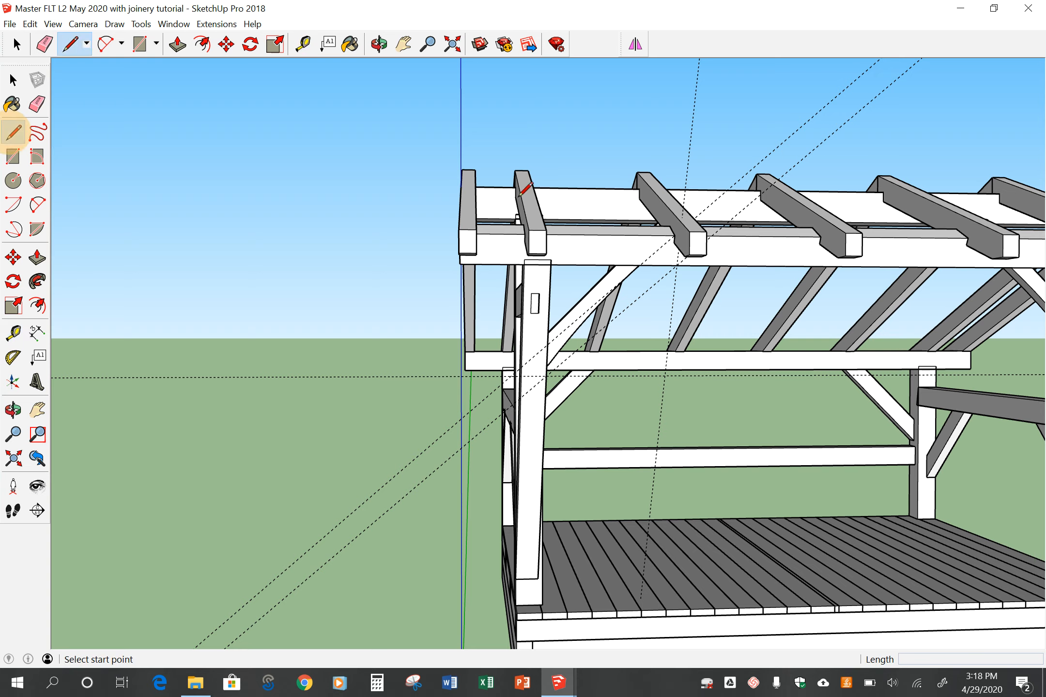
left_click(640, 265)
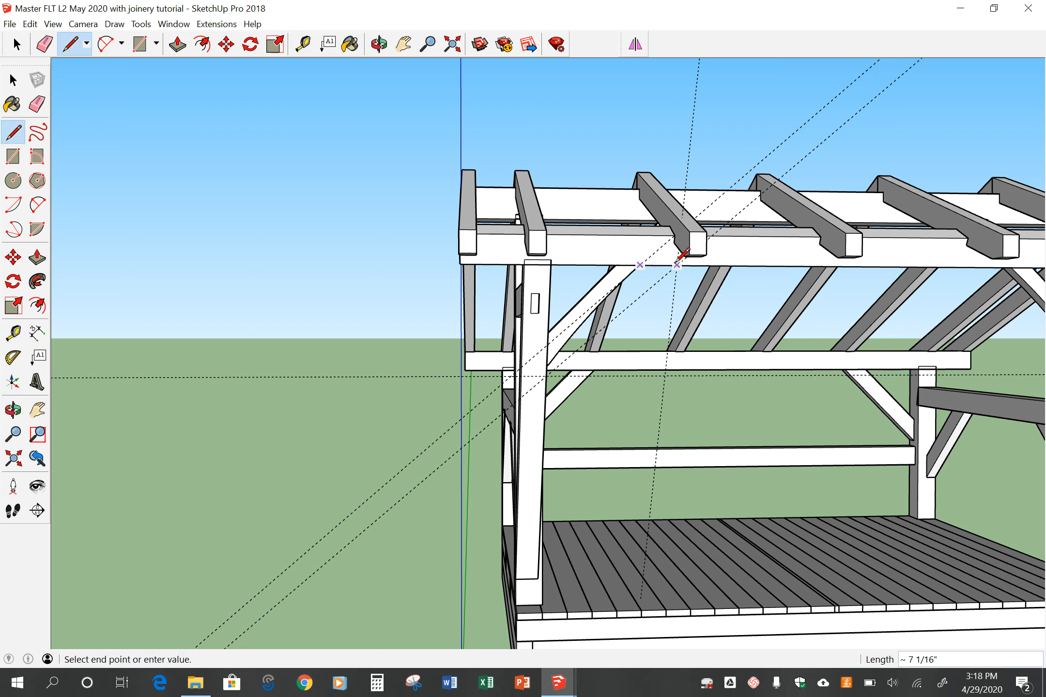
left_click(677, 264)
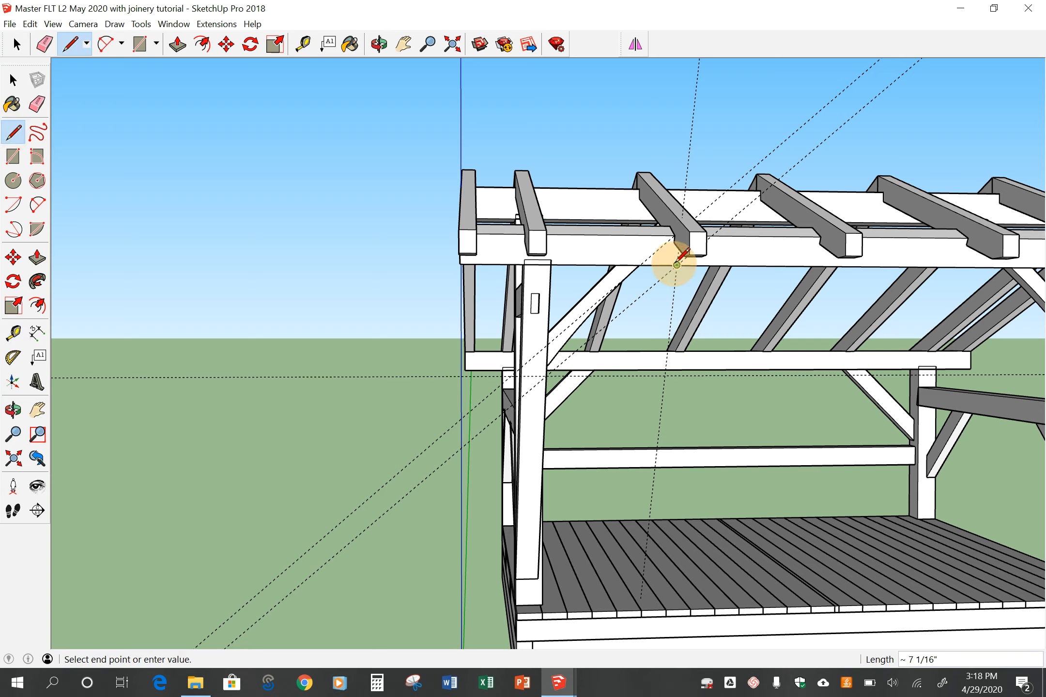
left_click(547, 375)
left_click(547, 345)
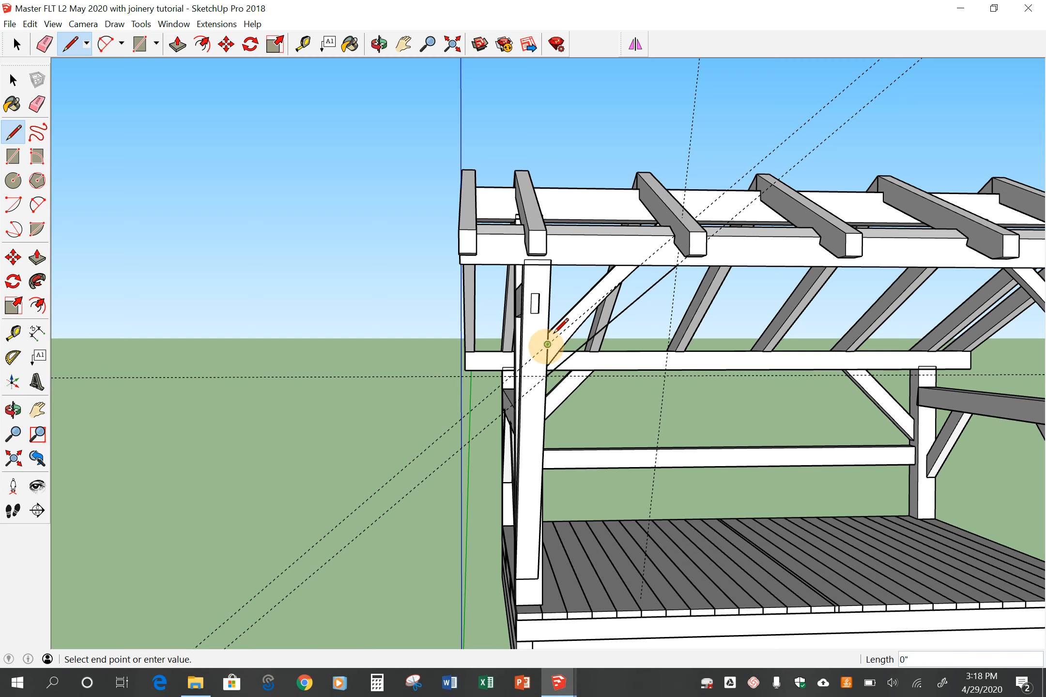
left_click(640, 265)
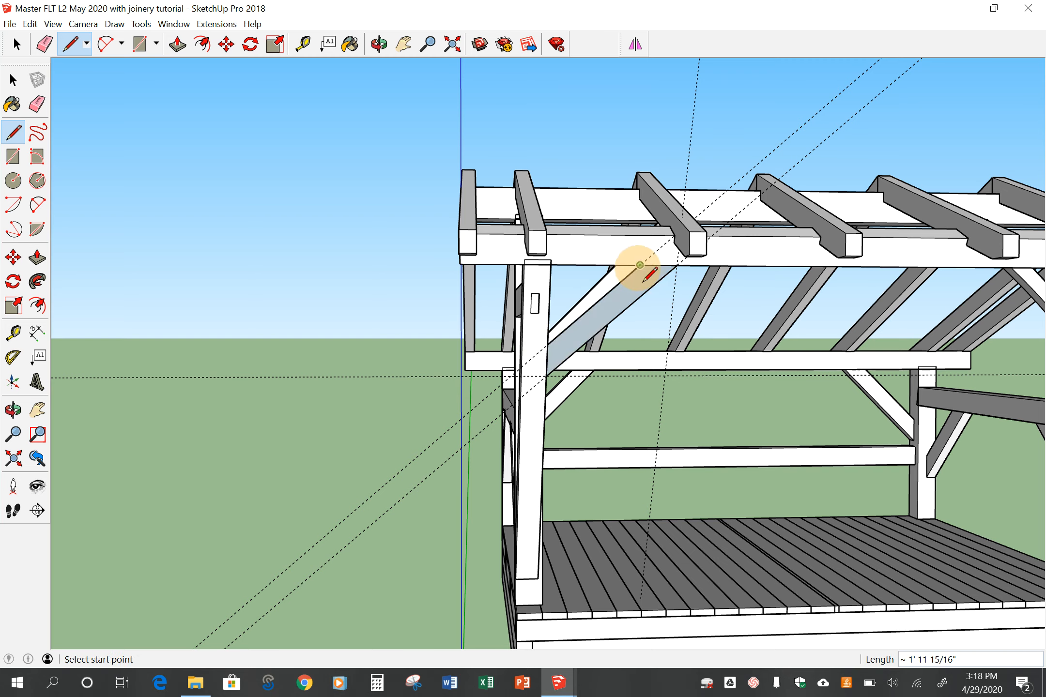
- Extrude the new brace face 3" from its back side with Push/Pull
middle_click_drag(639, 266, 645, 319)
scroll(299, 318, "up", 5)
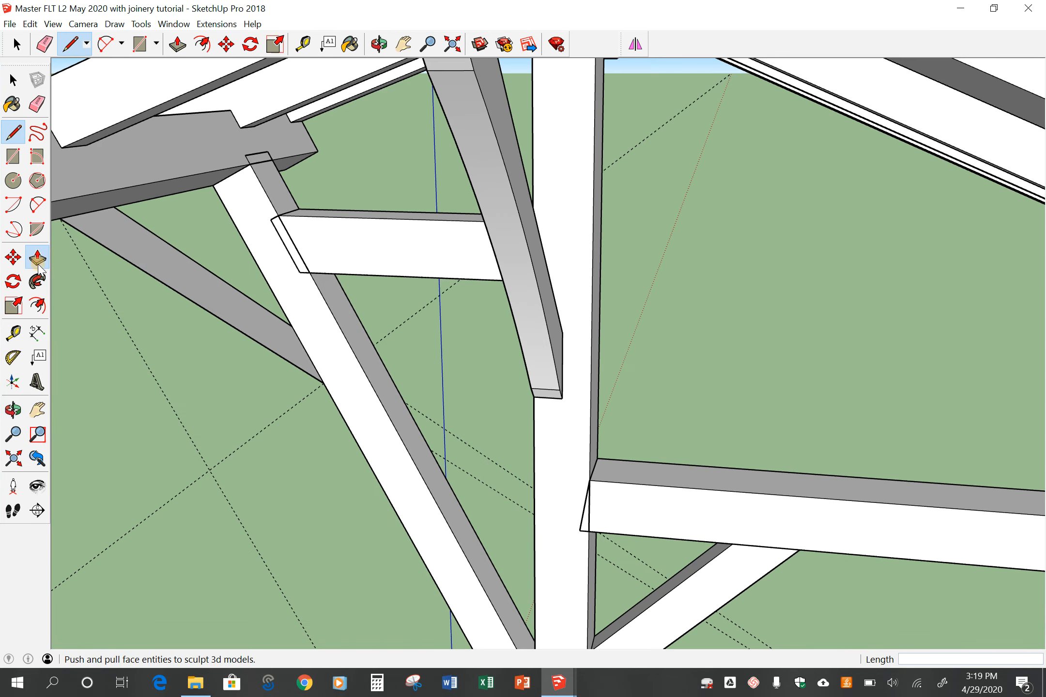
left_click(37, 258)
left_click(151, 259)
left_click(175, 252)
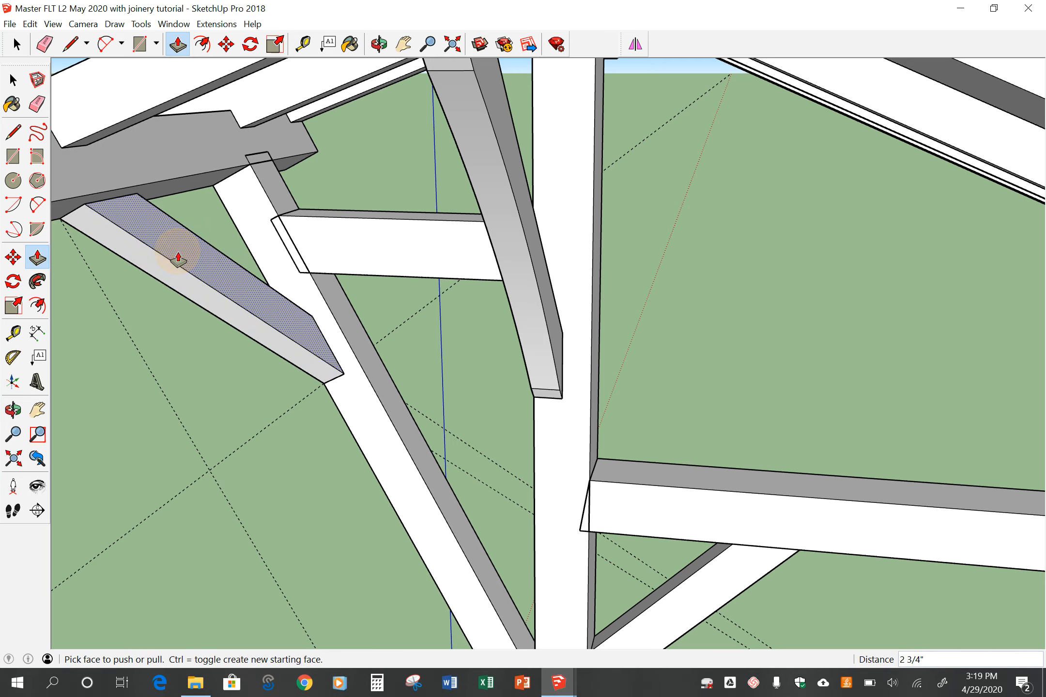
type("3")
left_click(179, 254)
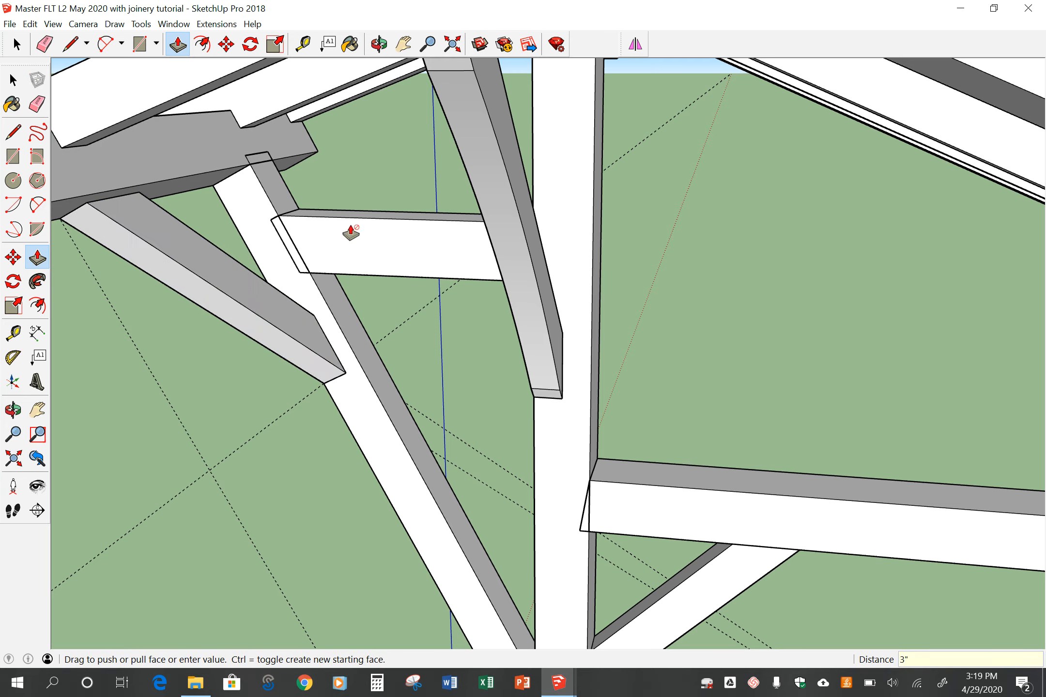
- Delete the construction guides used to lay out the new front brace
scroll(554, 235, "up", 8)
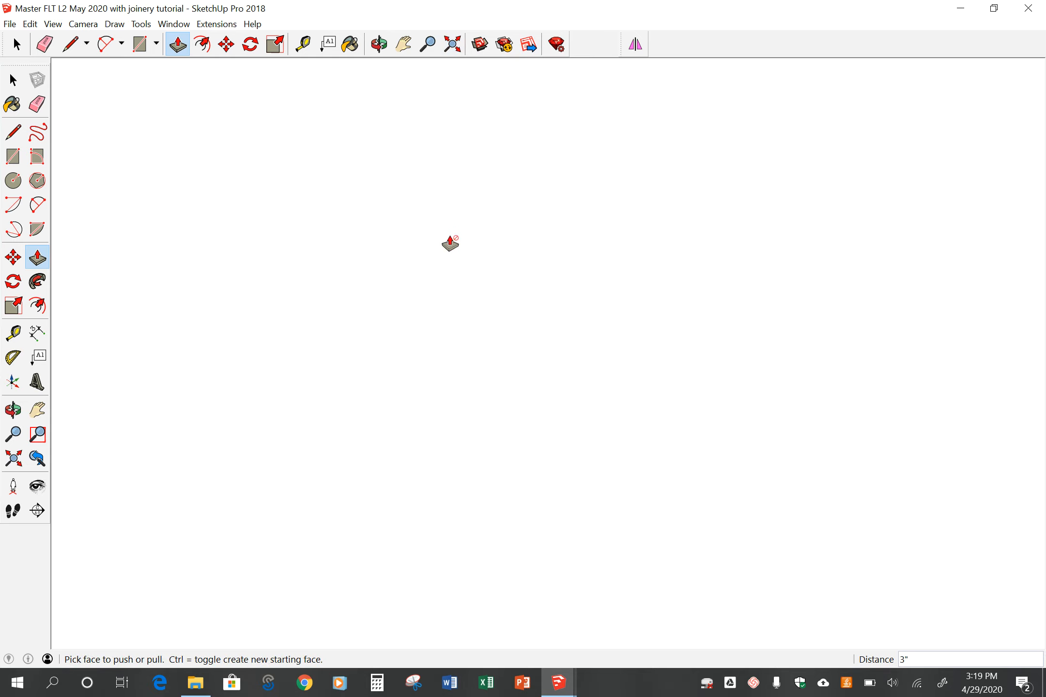
left_click(454, 46)
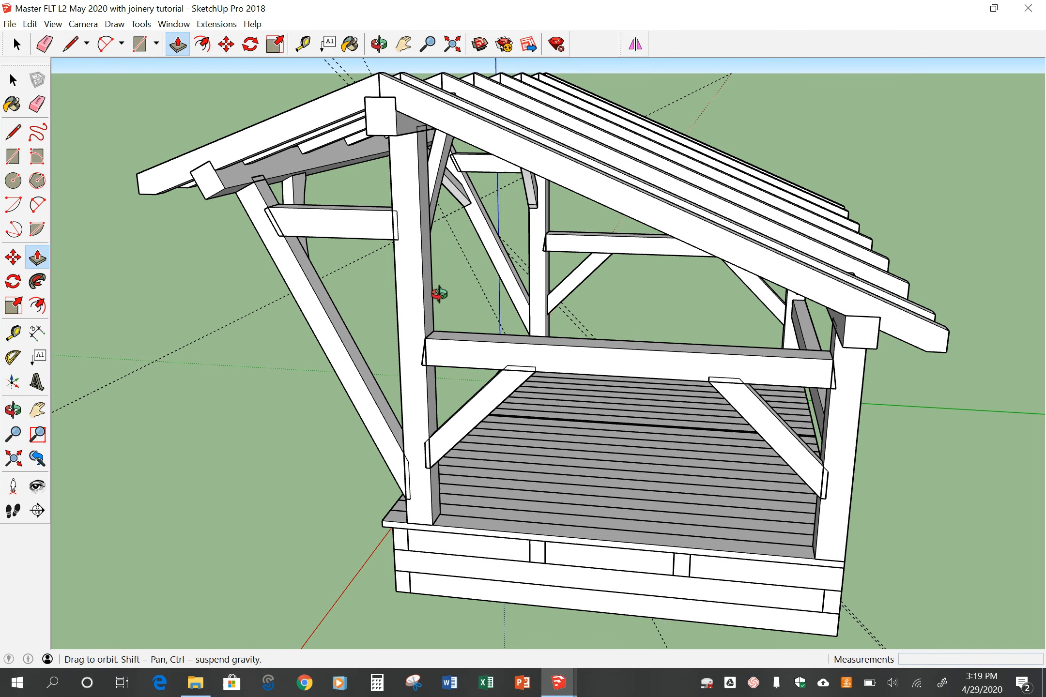
middle_click_drag(440, 293, 362, 300)
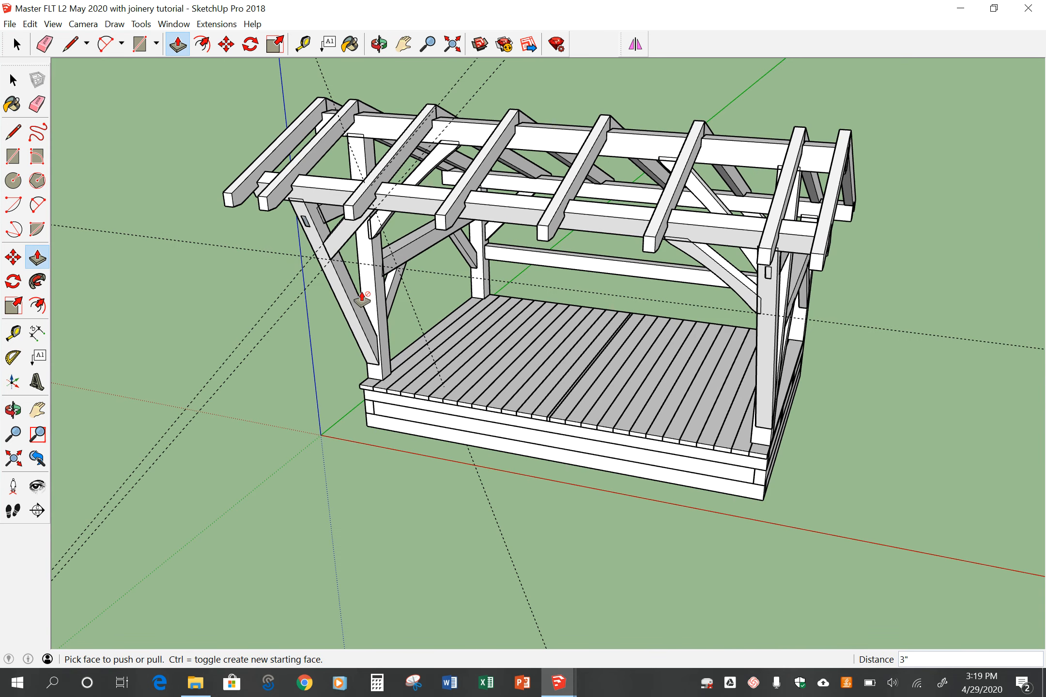
scroll(650, 274, "down", 3)
middle_click_drag(422, 265, 451, 180)
key("space")
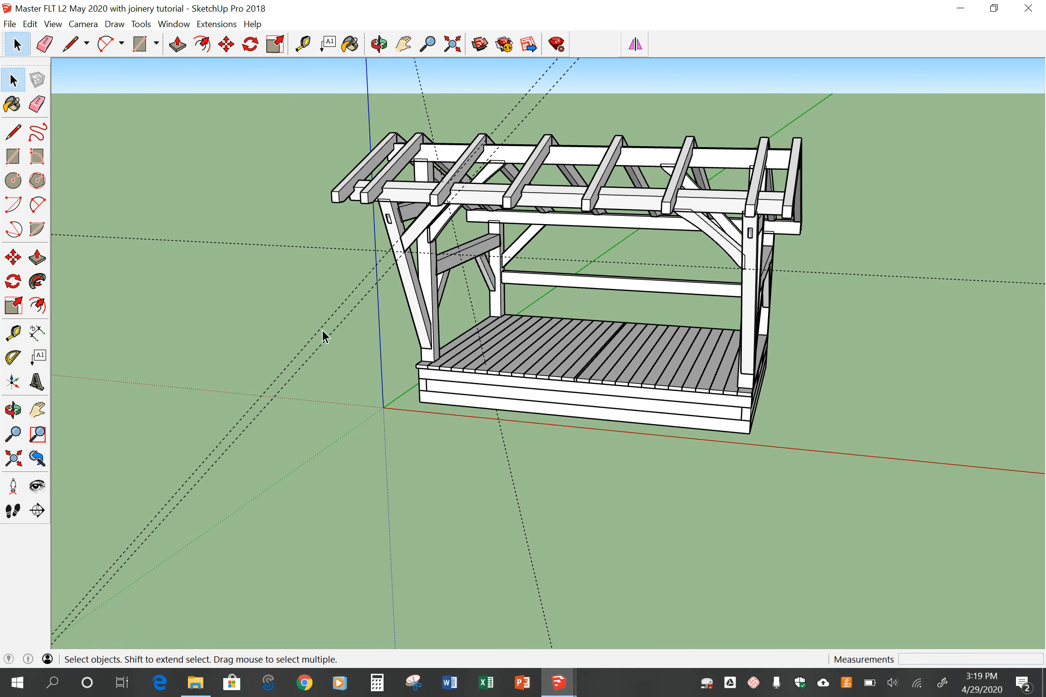
left_click(333, 333)
key("Delete")
left_click(327, 321)
key("Delete")
left_click(510, 474)
key("Delete")
- Make the new front brace a component named "front slope 2x2 brace" and deselect it
scroll(426, 230, "up", 5)
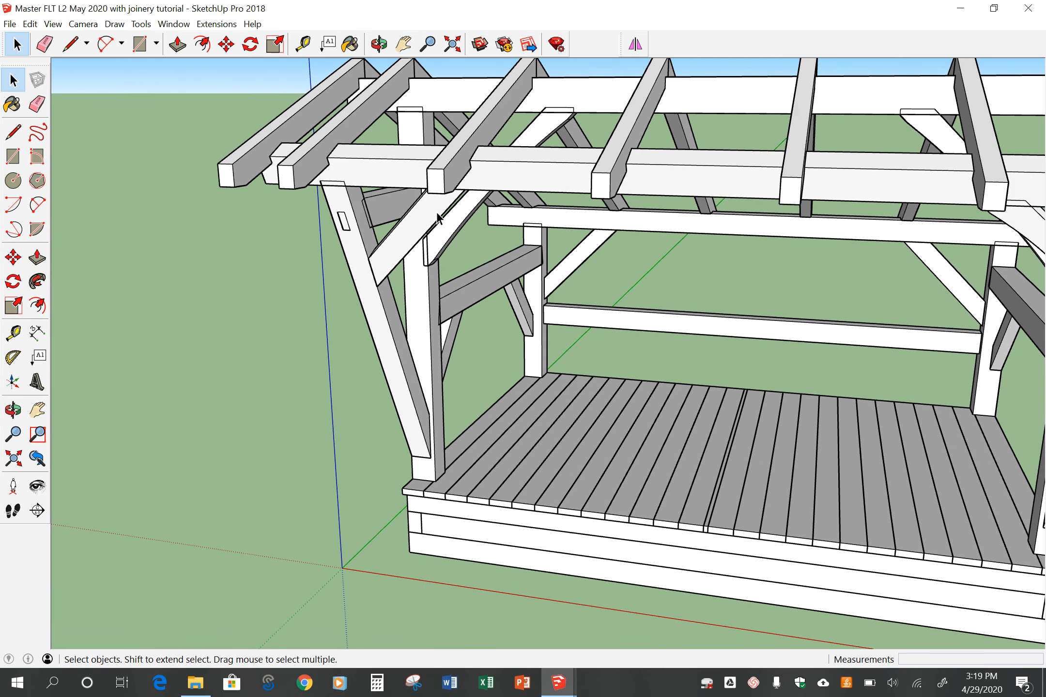
scroll(438, 218, "up", 3)
left_click(248, 158)
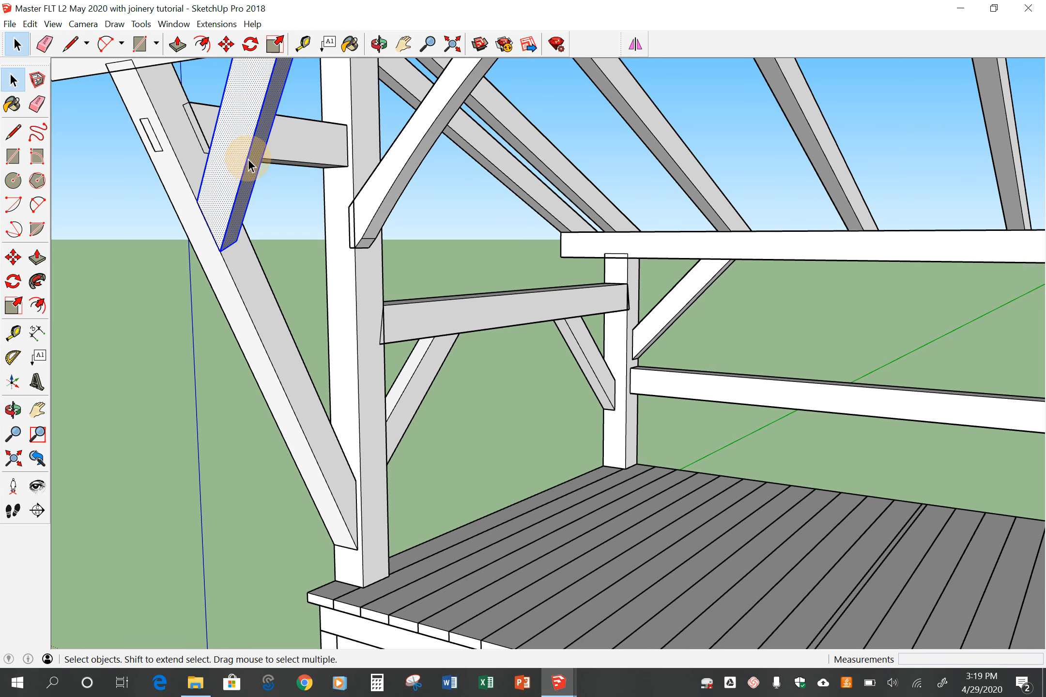
right_click(249, 161)
left_click(297, 260)
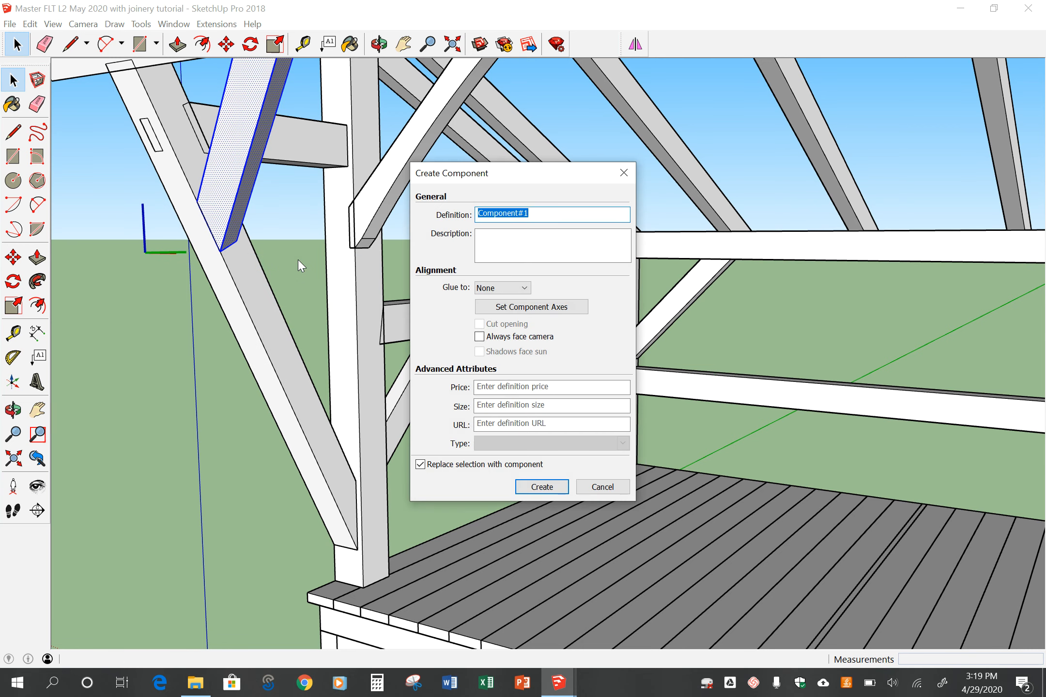
type("front slope 2x2 brace")
left_click(538, 486)
scroll(766, 435, "down", 6)
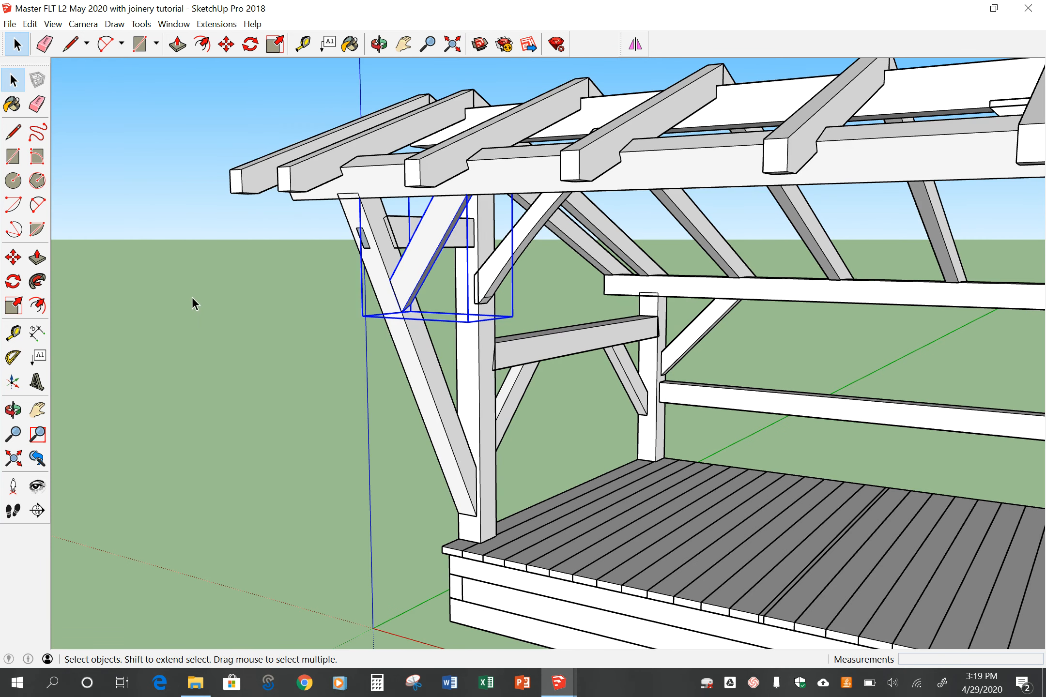
left_click(154, 218)
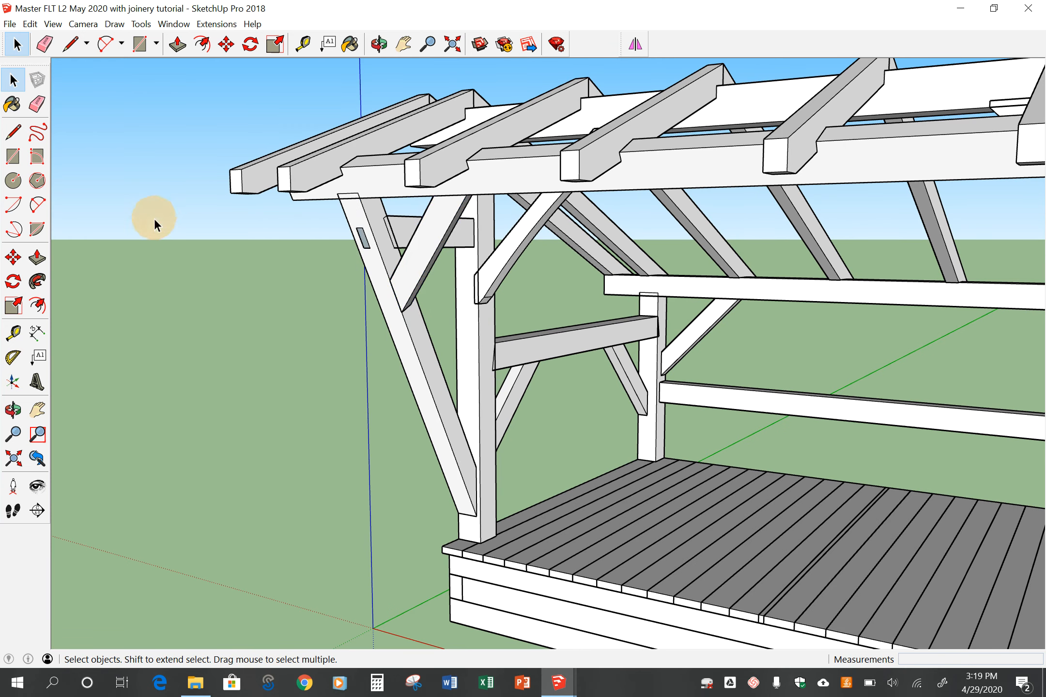
- Copy the front slope brace into the open space outside the frame, beyond the tilted front post
left_click(13, 258)
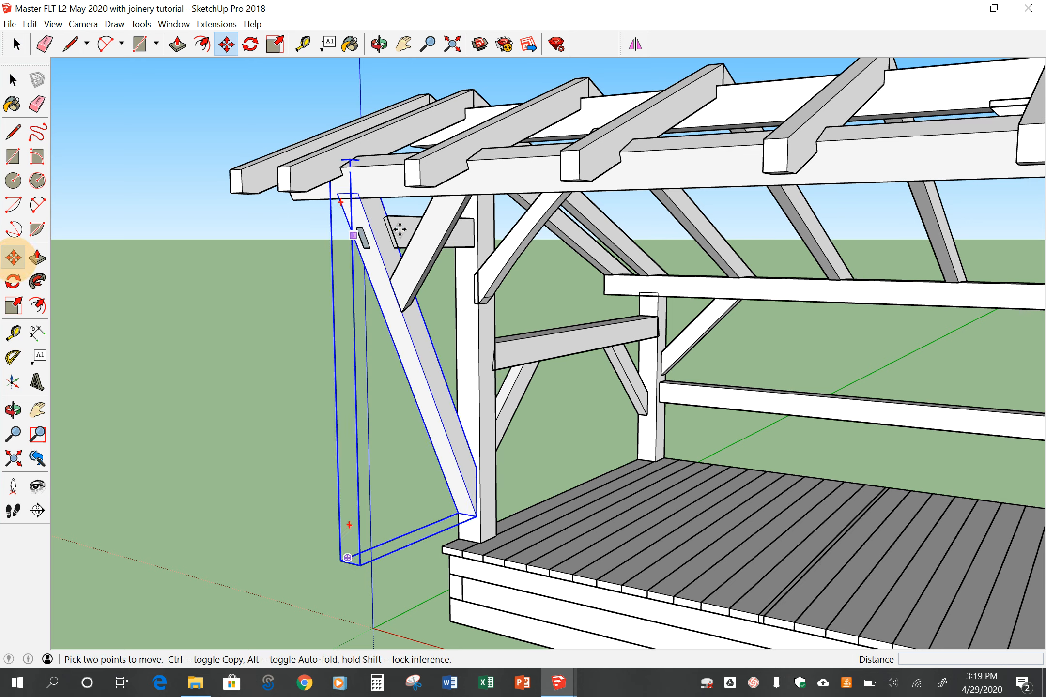
left_click(427, 237)
key("ctrl")
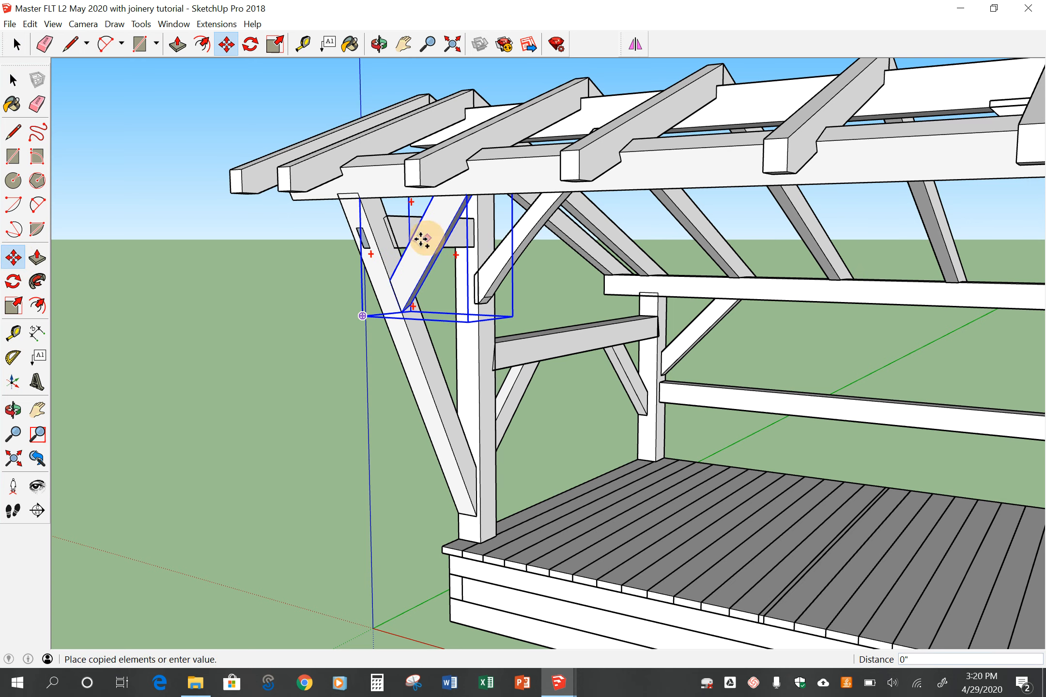
left_click(160, 248)
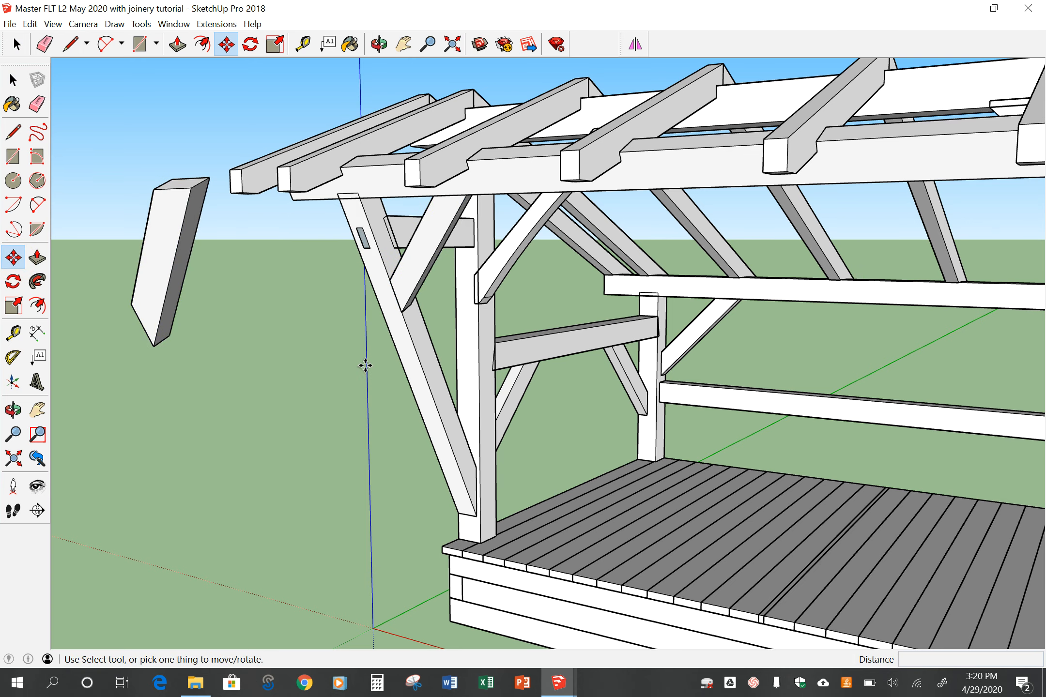
middle_click_drag(365, 364, 294, 264)
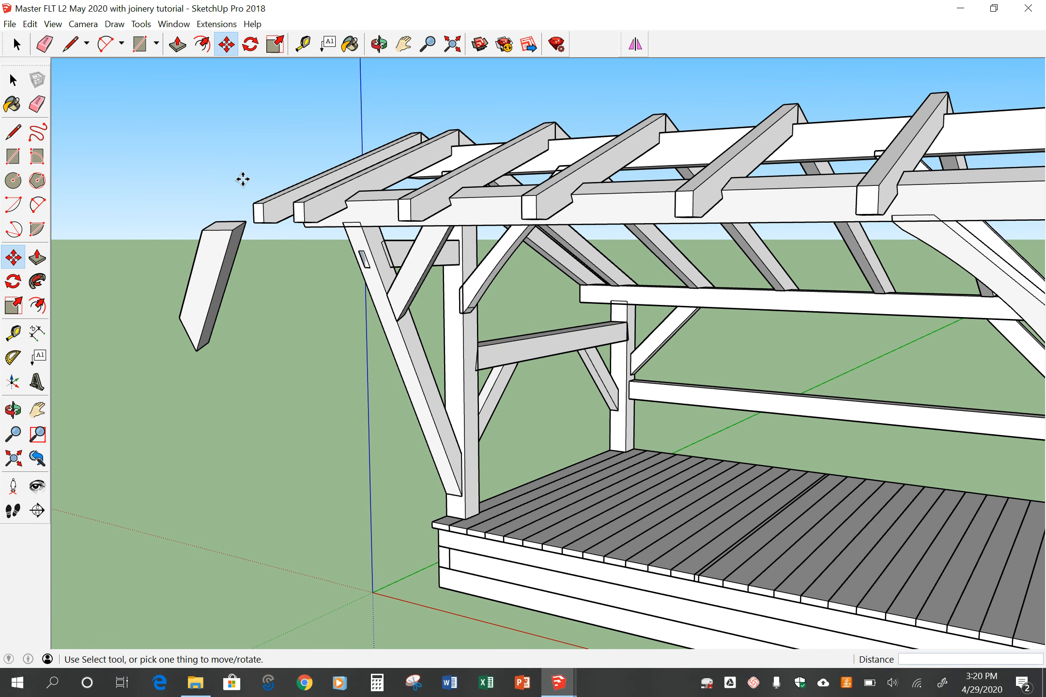
middle_click_drag(242, 179, 269, 286)
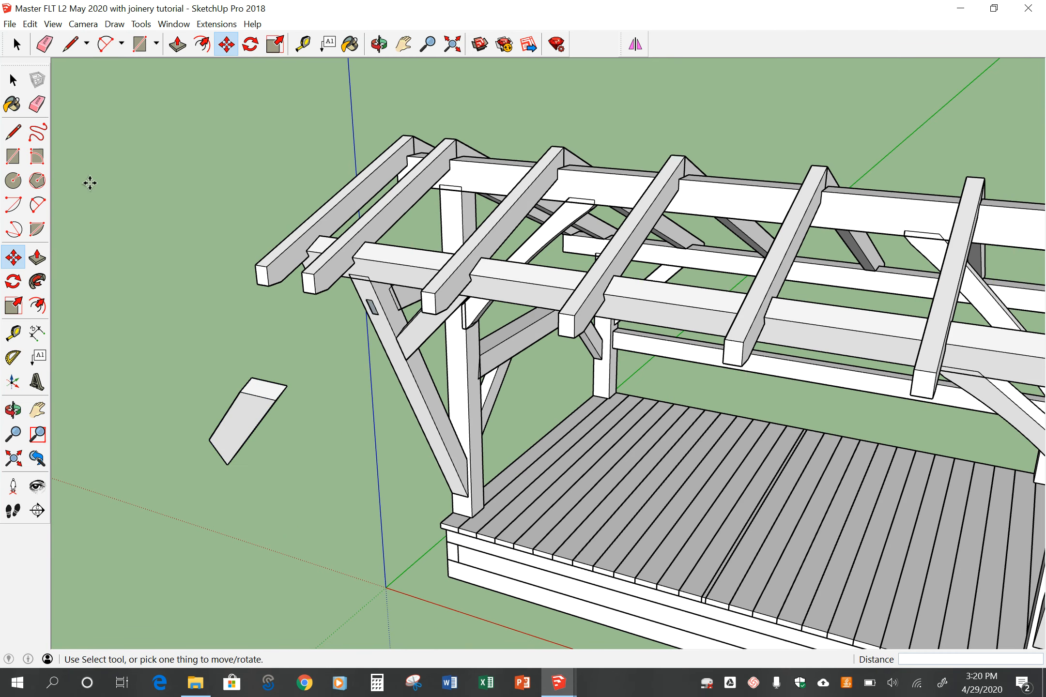
left_click(13, 156)
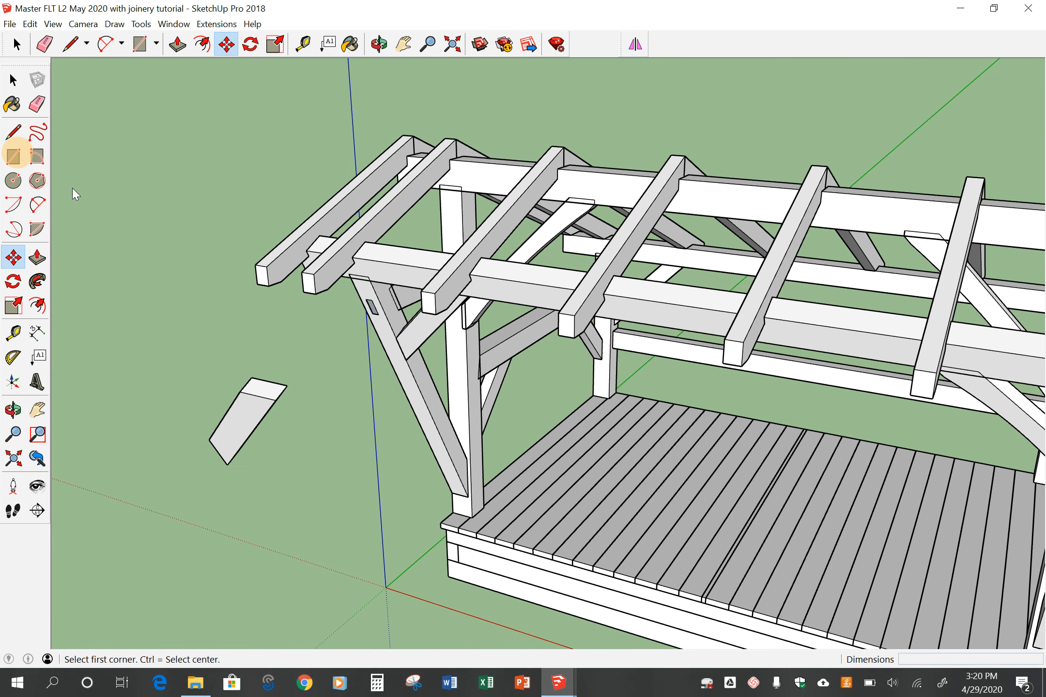
left_click(252, 377)
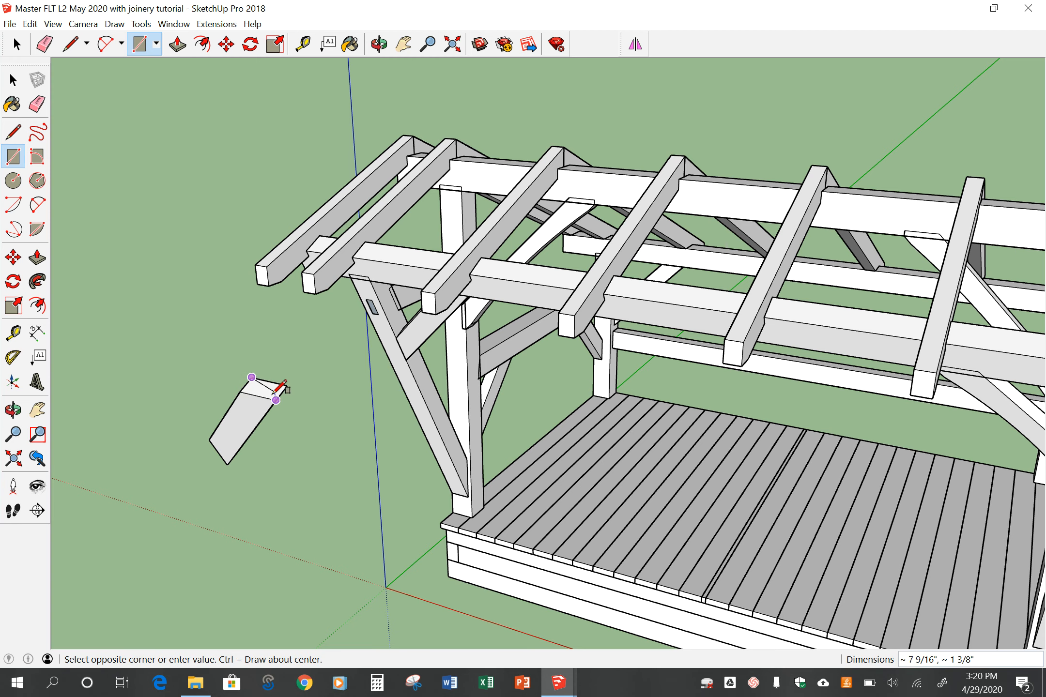
scroll(271, 386, "up", 5)
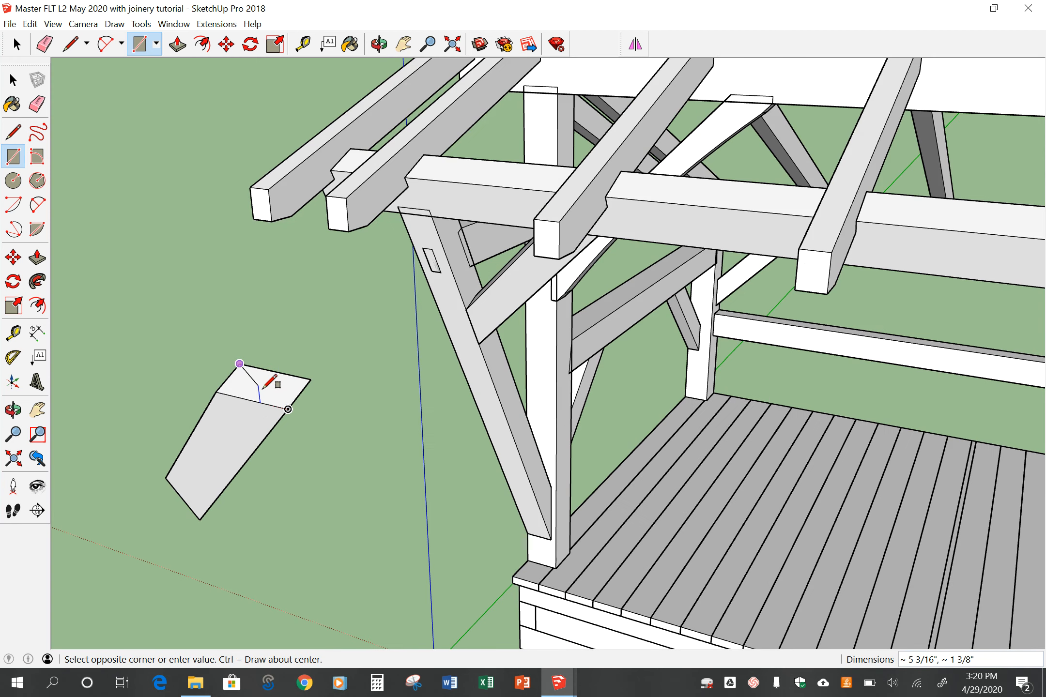
scroll(262, 388, "up", 2)
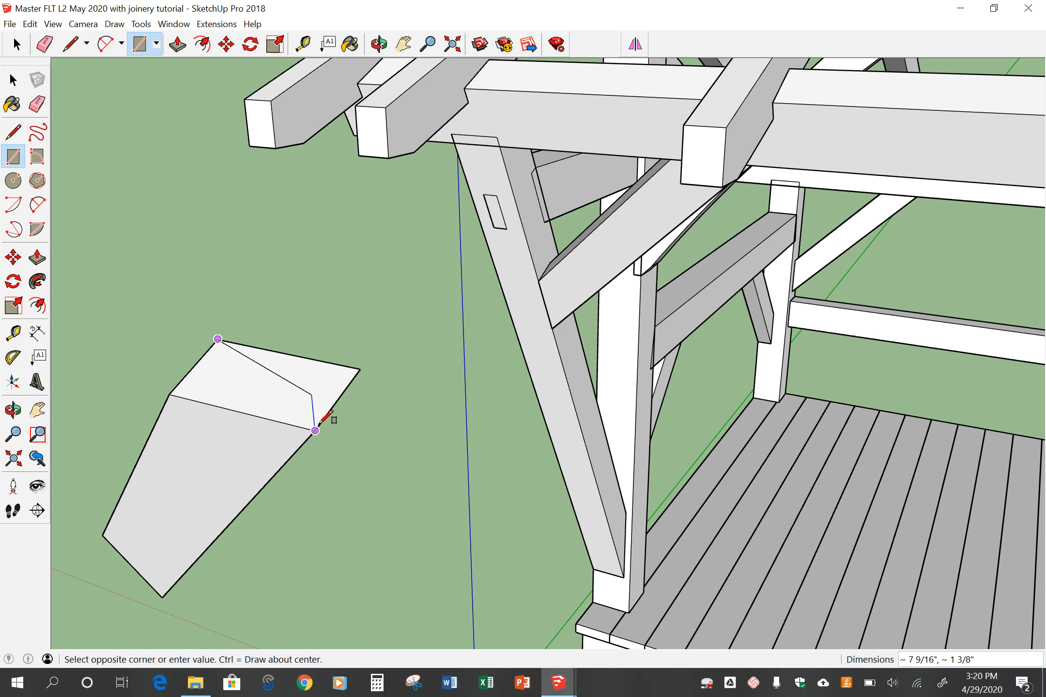
- Trace the four edges of the brace copy's upper end with lines to form a separate face
left_click(13, 132)
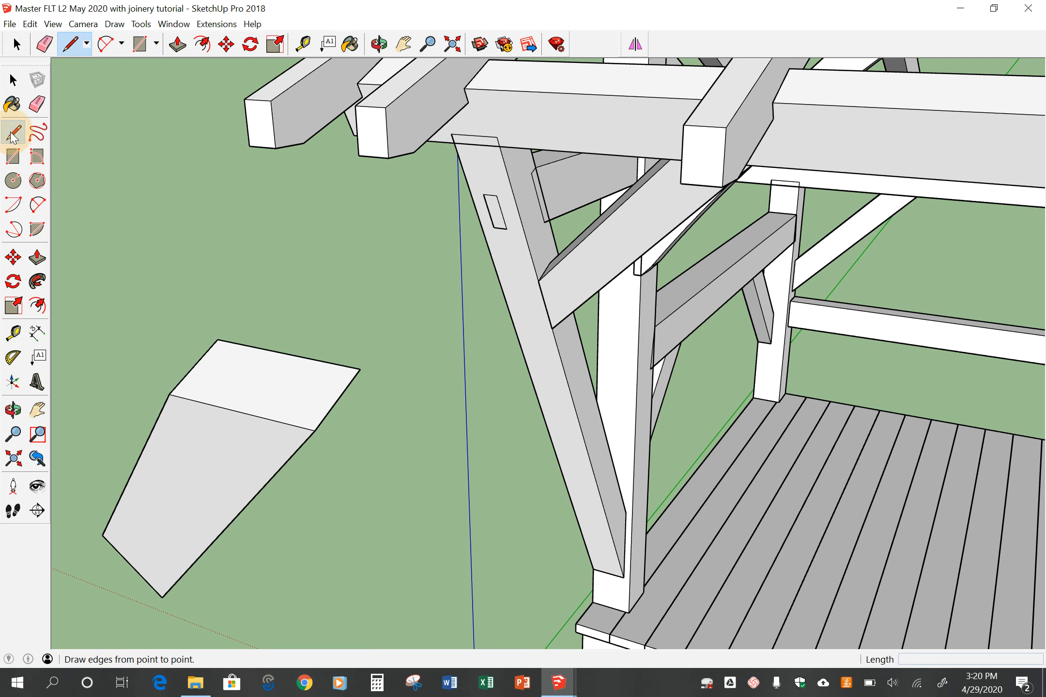
left_click(218, 339)
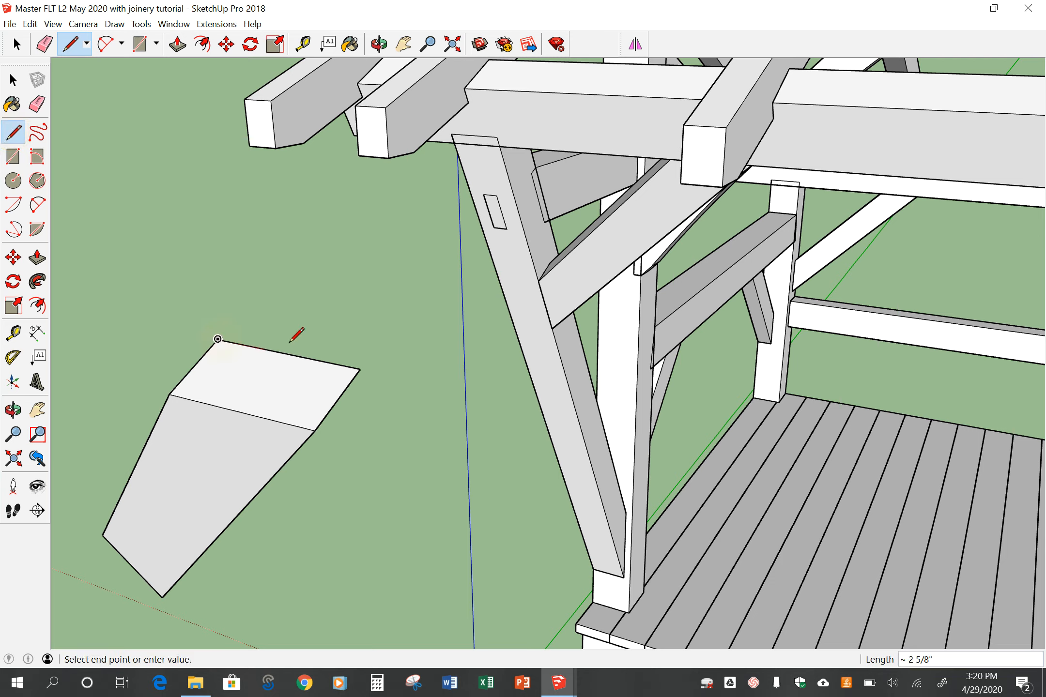
left_click(359, 369)
left_click(314, 430)
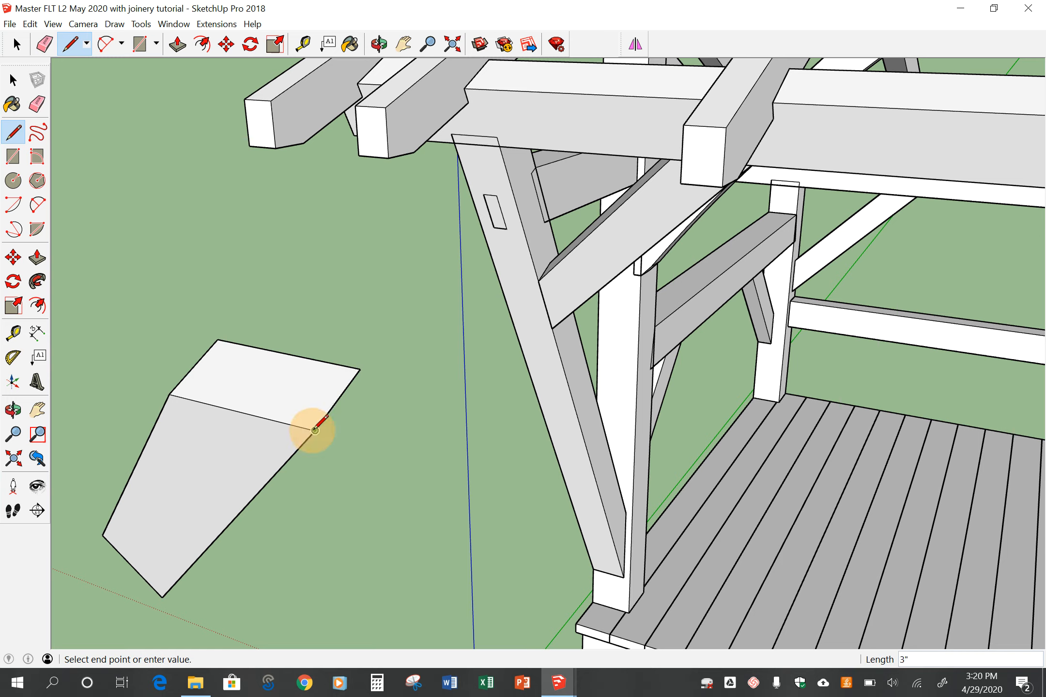
left_click(169, 394)
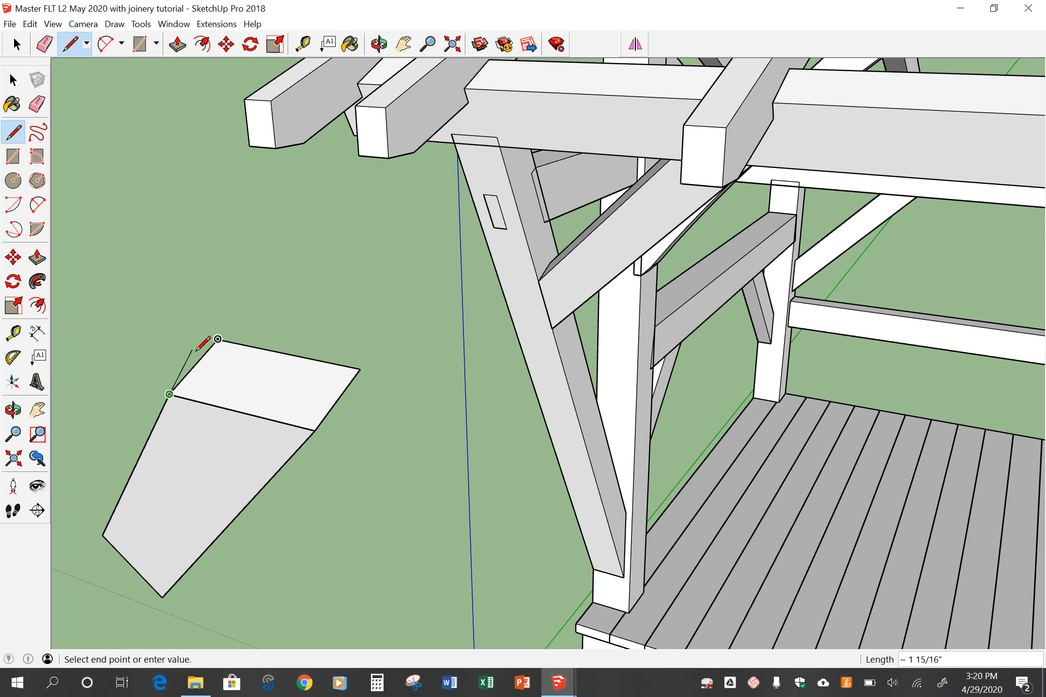
left_click(217, 339)
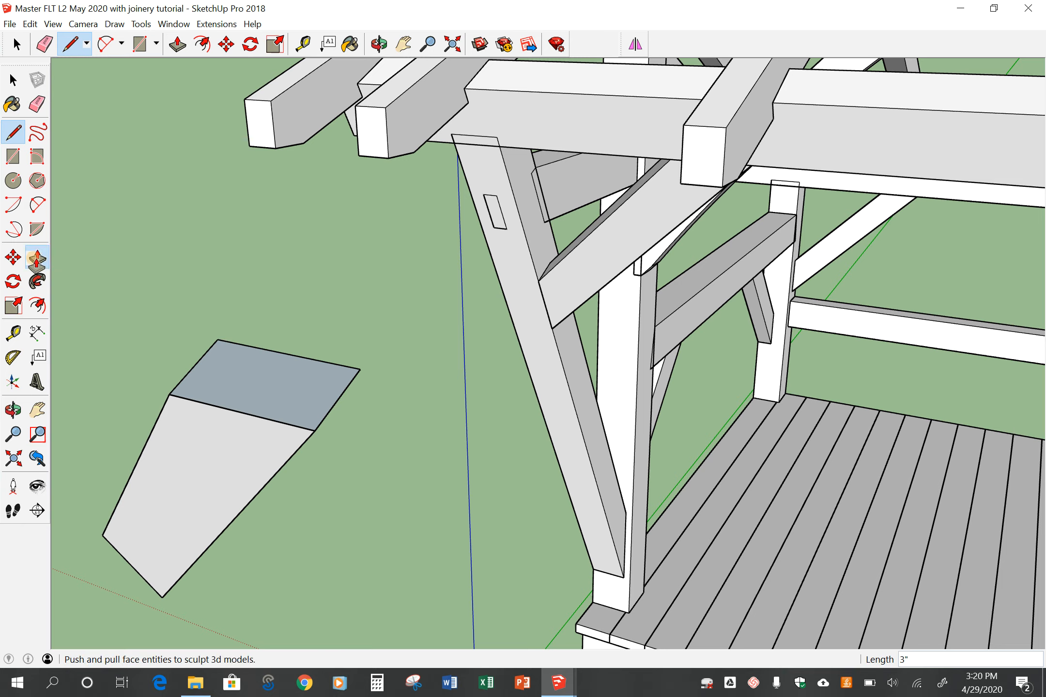
- Extrude the new face on the brace copy's upper end by 1" with Push/Pull
left_click(36, 262)
left_click_drag(227, 374, 246, 352)
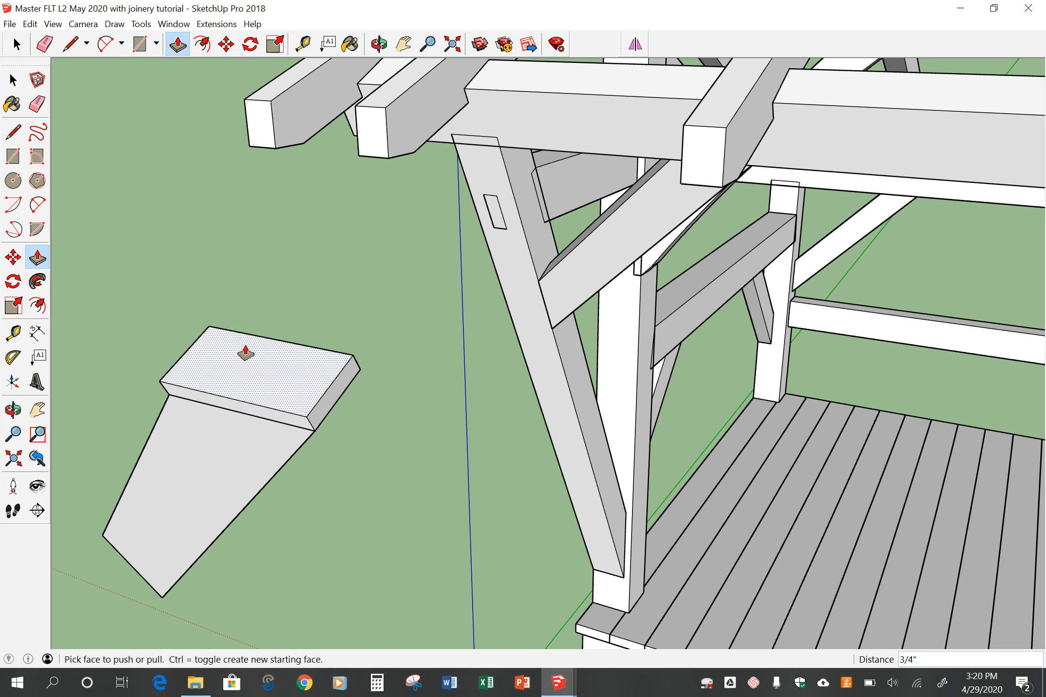
type("1")
key("Return")
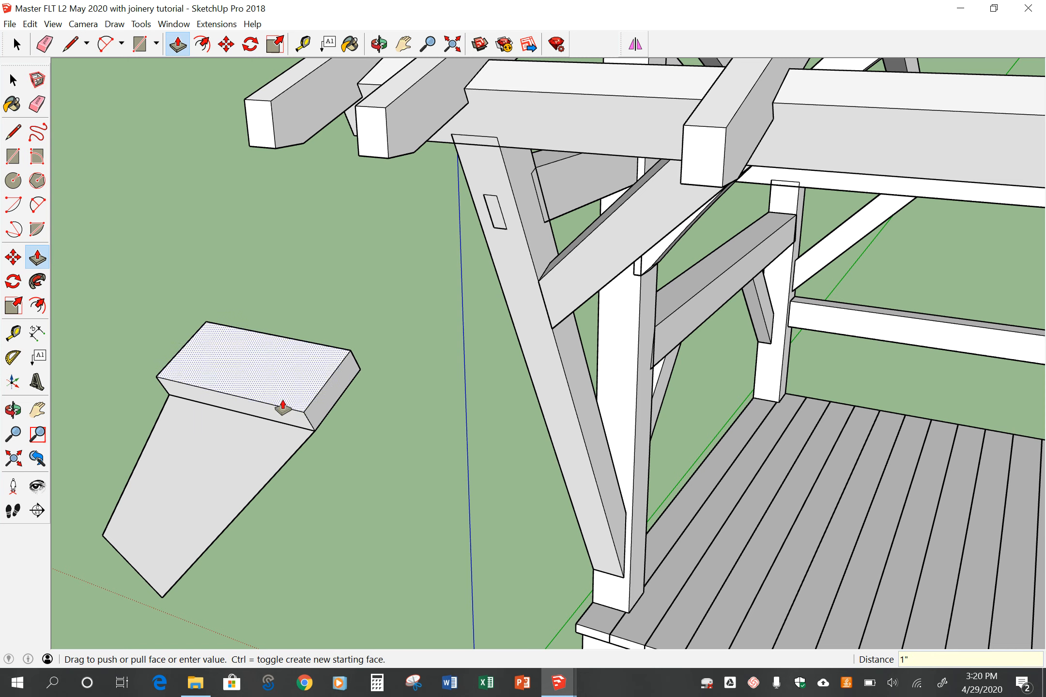
- Place a guide 1 1/2" from the end block's long edge and split its outer face in two with a line along the guide
middle_click_drag(301, 374, 436, 368)
left_click(14, 332)
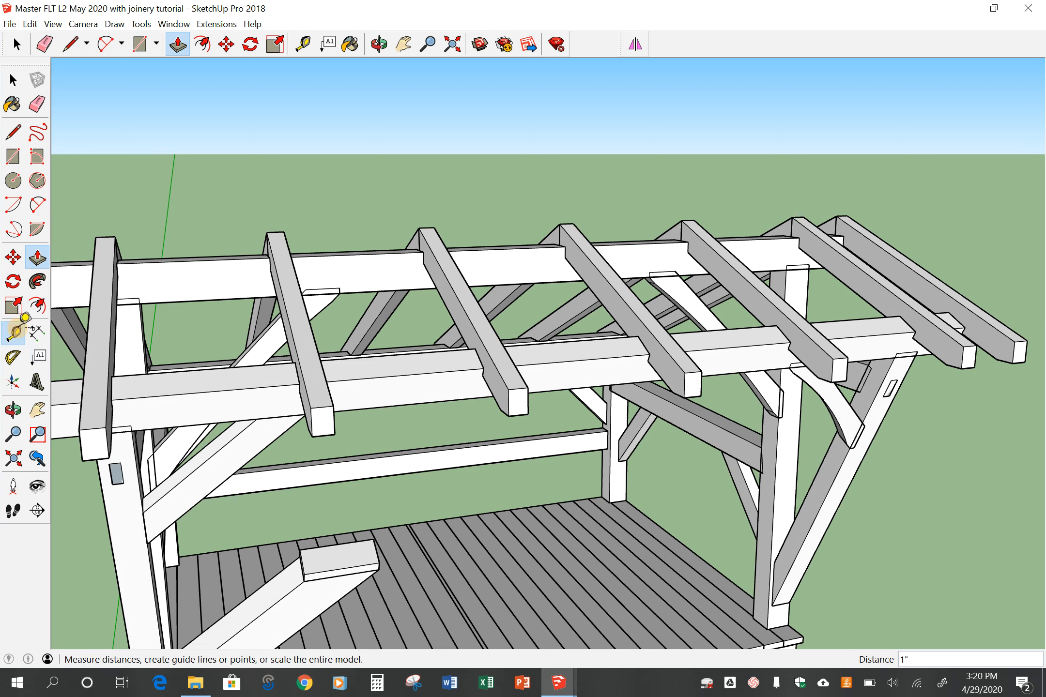
left_click(341, 567)
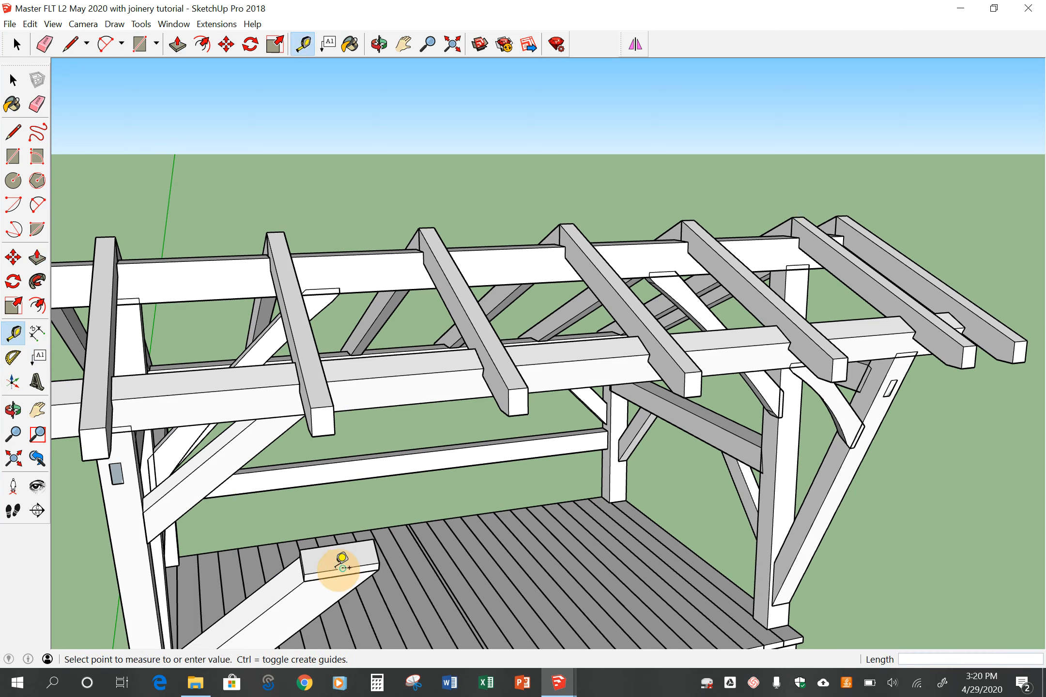
left_click(305, 560)
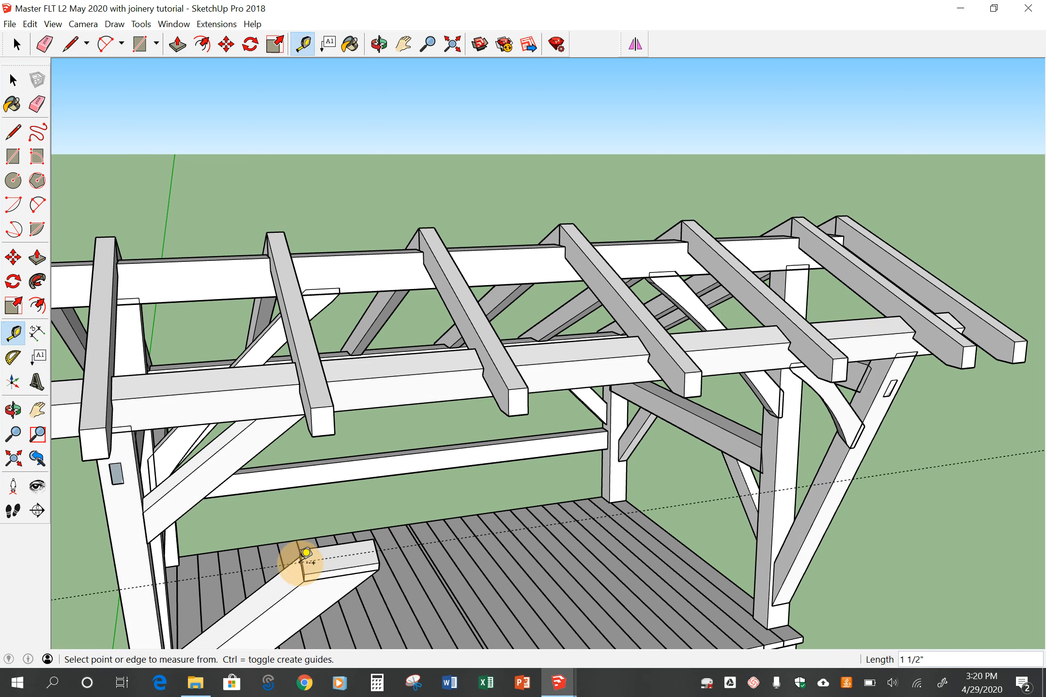
left_click(18, 138)
scroll(302, 555, "up", 5)
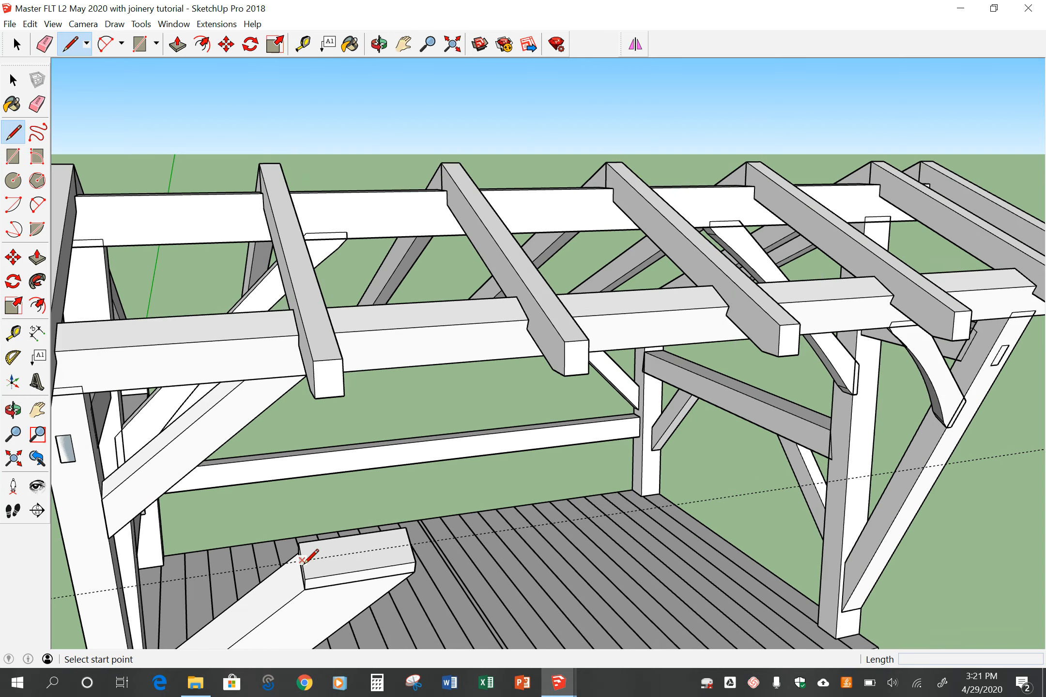
left_click(300, 556)
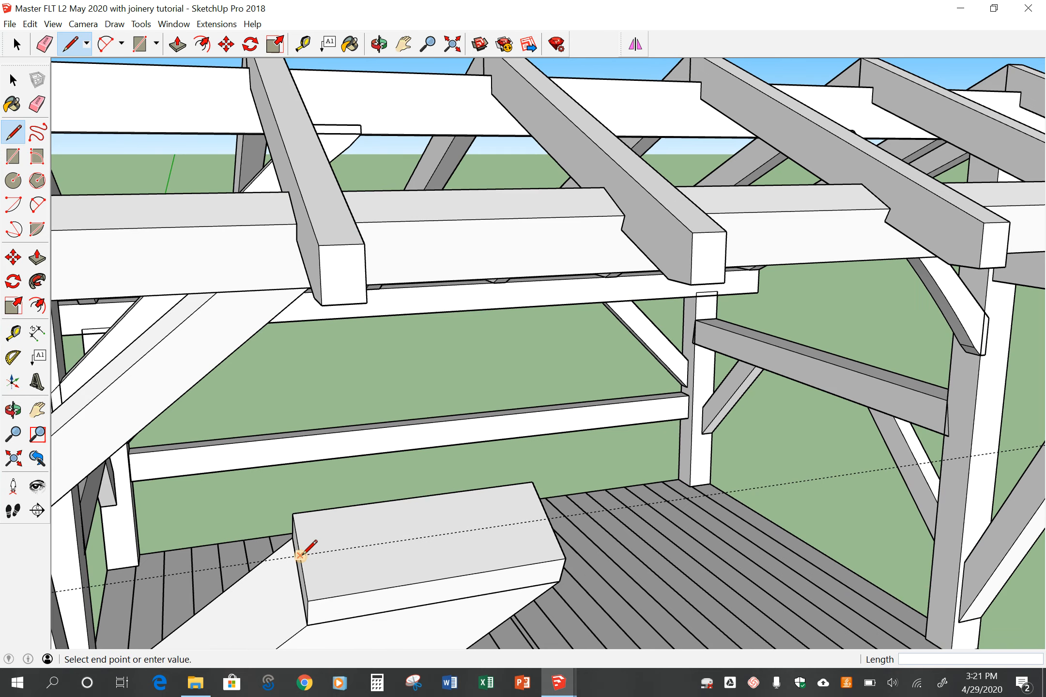
left_click(546, 518)
- Extrude the half of the split end face nearer the frame by 3" with Push/Pull to form a tenon
left_click(37, 257)
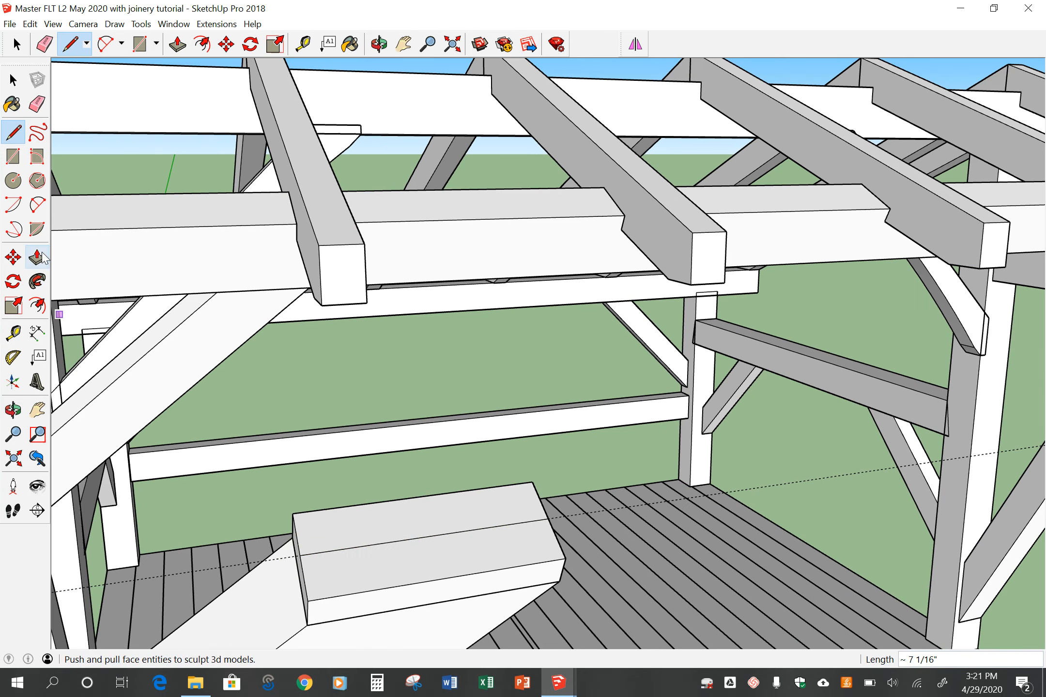
left_click(354, 526)
left_click(340, 473)
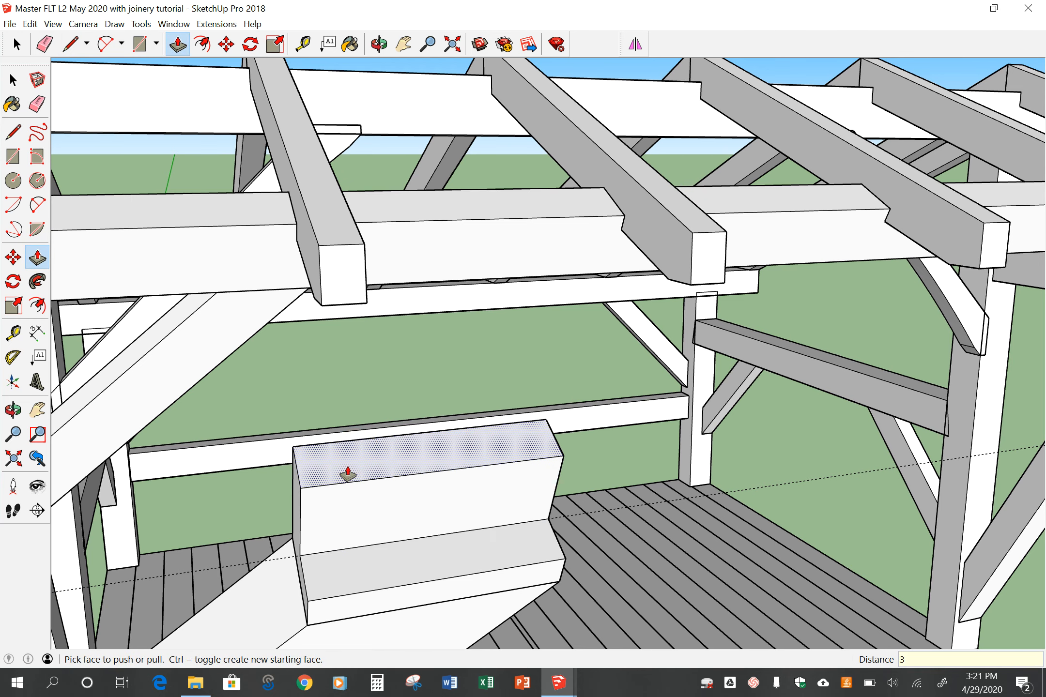
left_click(345, 474)
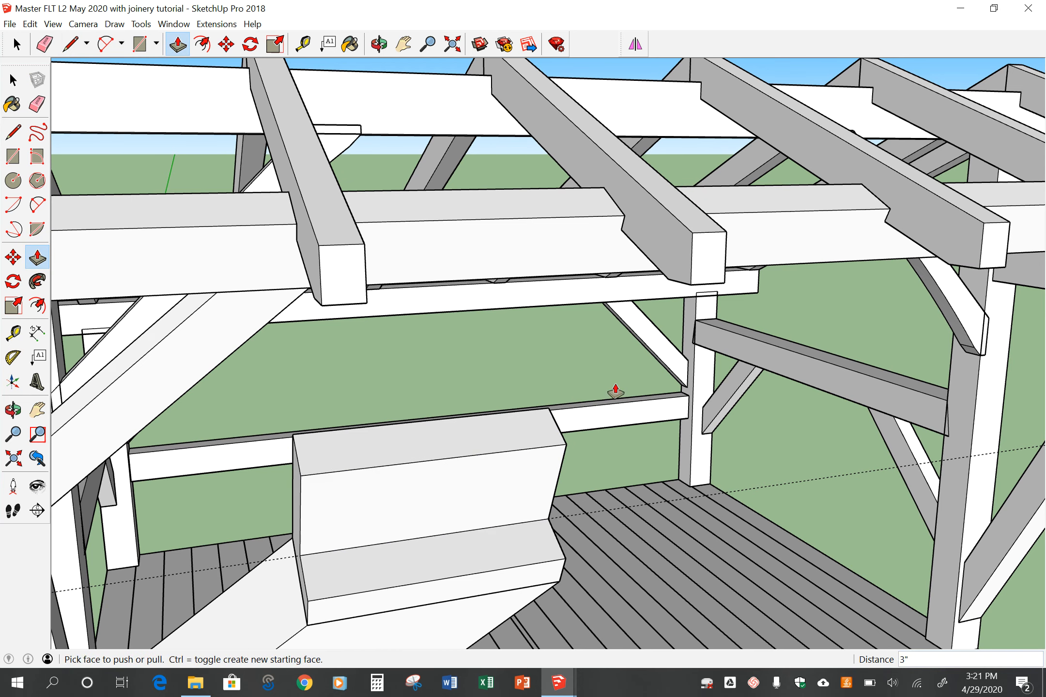
scroll(613, 359, "down", 4)
scroll(613, 358, "down", 1)
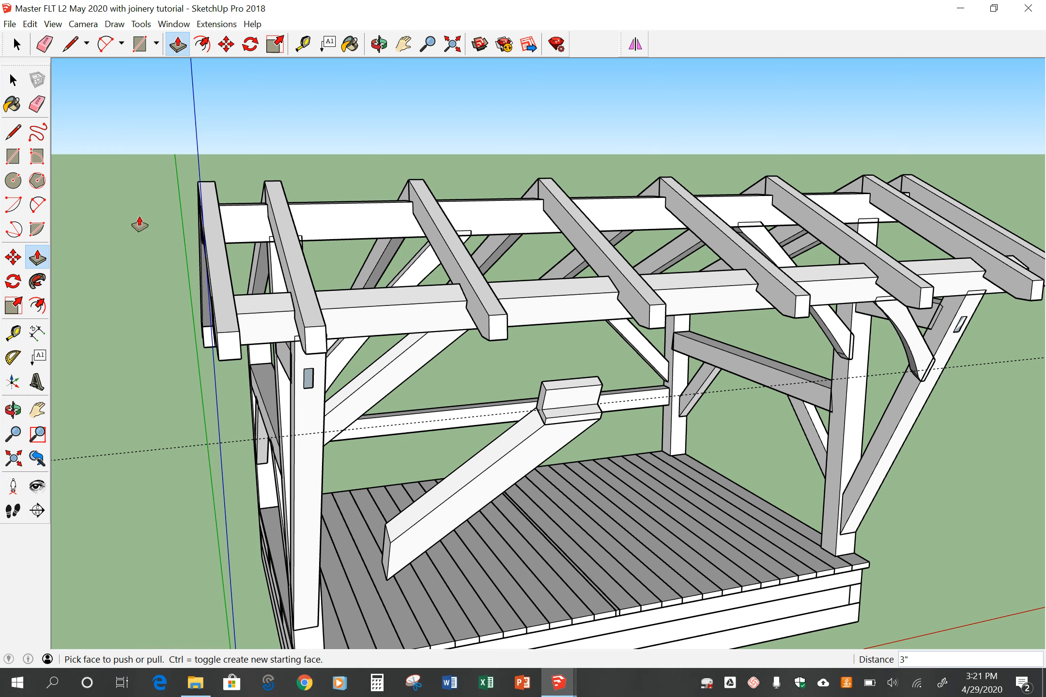
key("space")
key("o")
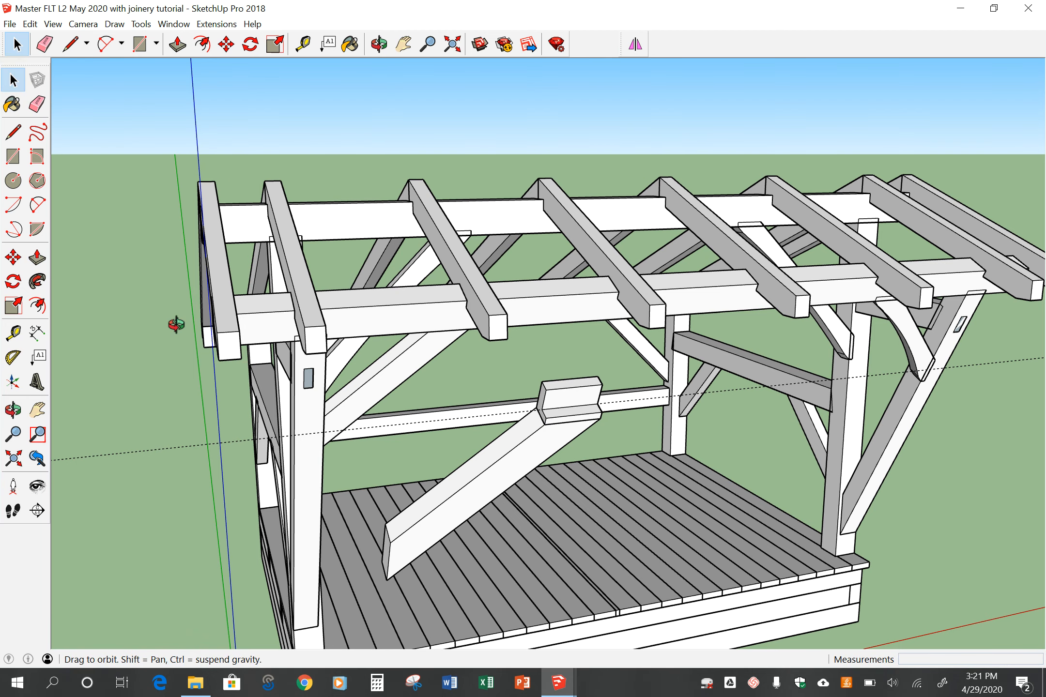
left_click_drag(173, 321, 347, 320)
key("space")
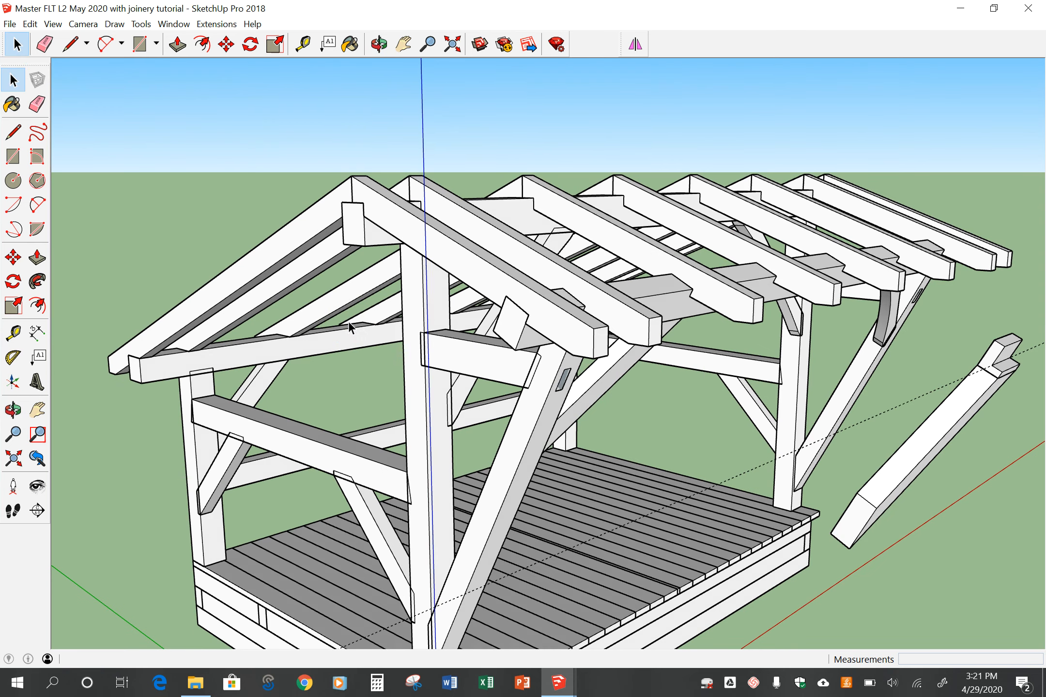